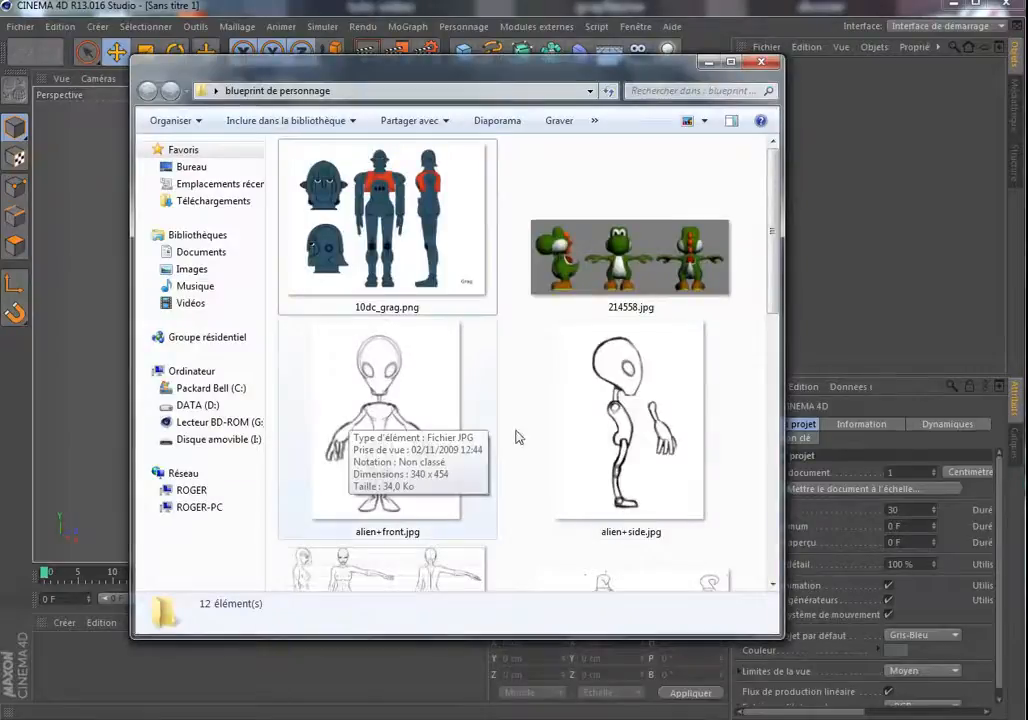
- Switch to Cinema 4D and show the four-view layout
{"action": "left_click", "coordinate": [707, 63]}
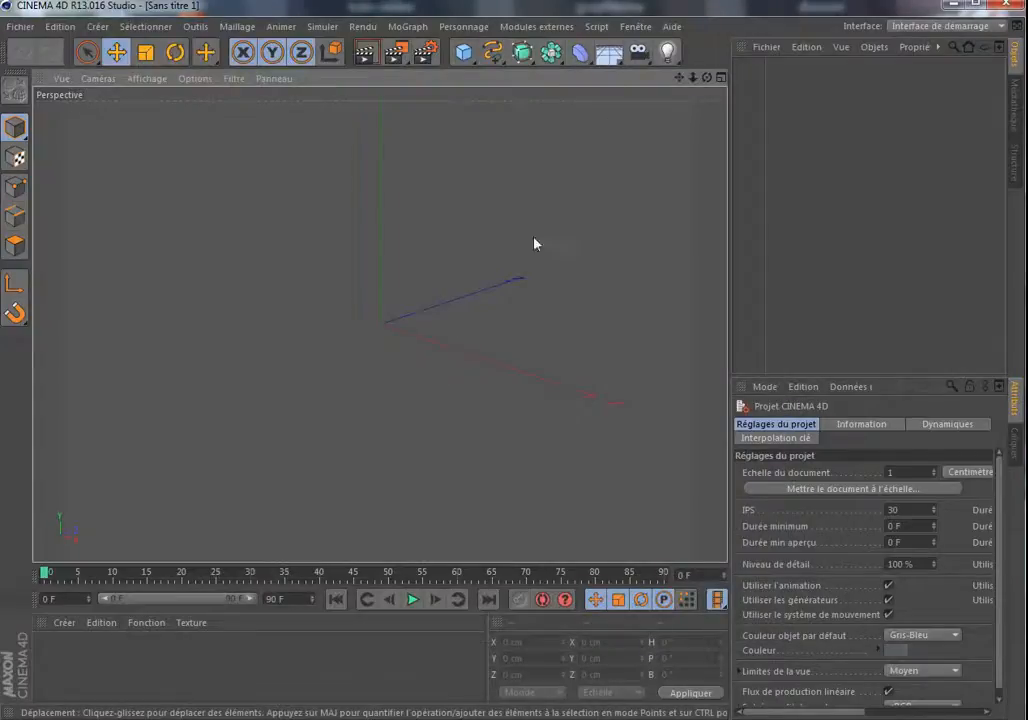
{"action": "left_click", "coordinate": [722, 80]}
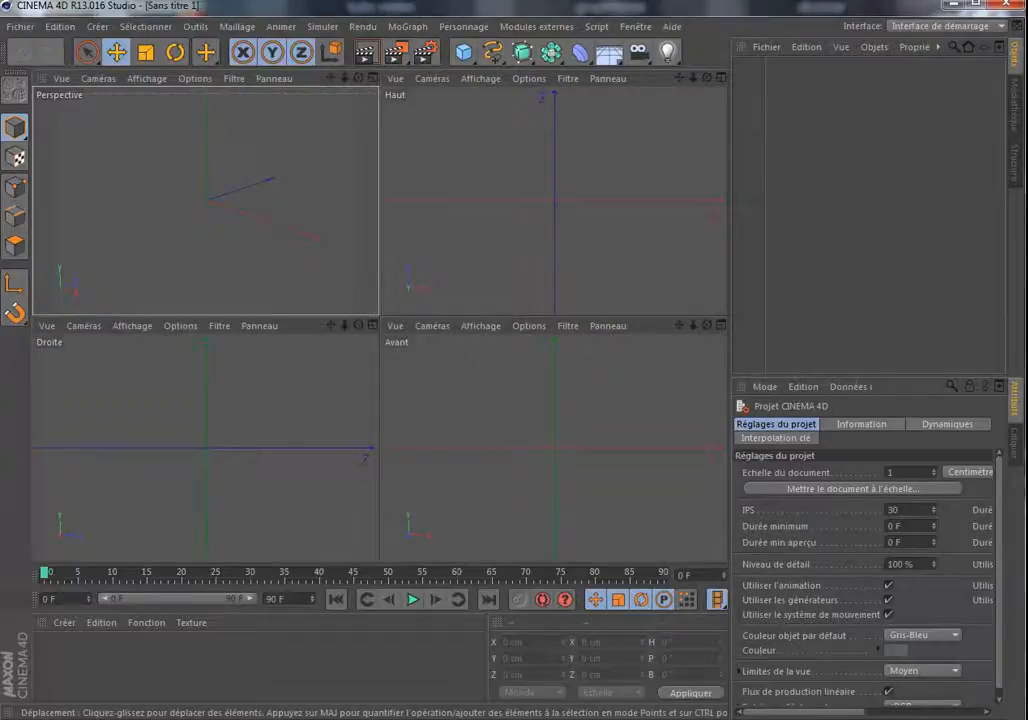
- From the blueprint de personnage folder, load alien+side.jpg as the right view's background and alien+front.jpg as the front view's background
{"action": "left_click", "coordinate": [220, 718]}
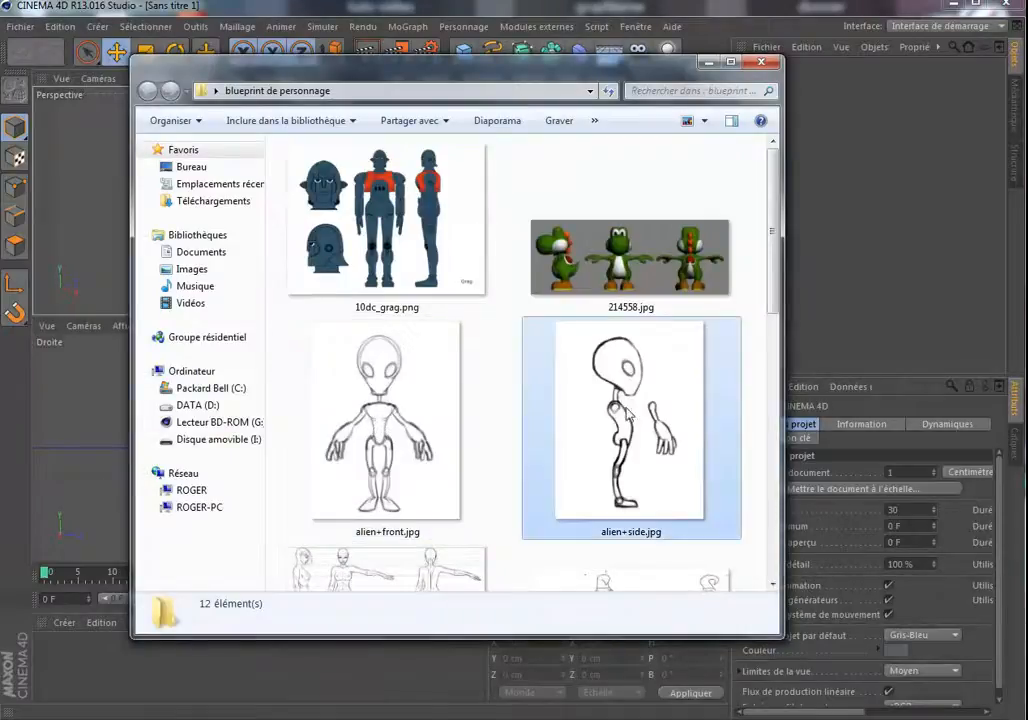
{"action": "left_click", "coordinate": [555, 421]}
{"action": "left_click_drag", "start_coordinate": [240, 428], "coordinate": [89, 446]}
{"action": "left_click_drag", "start_coordinate": [391, 82], "coordinate": [204, 88]}
{"action": "left_click_drag", "start_coordinate": [245, 422], "coordinate": [645, 418]}
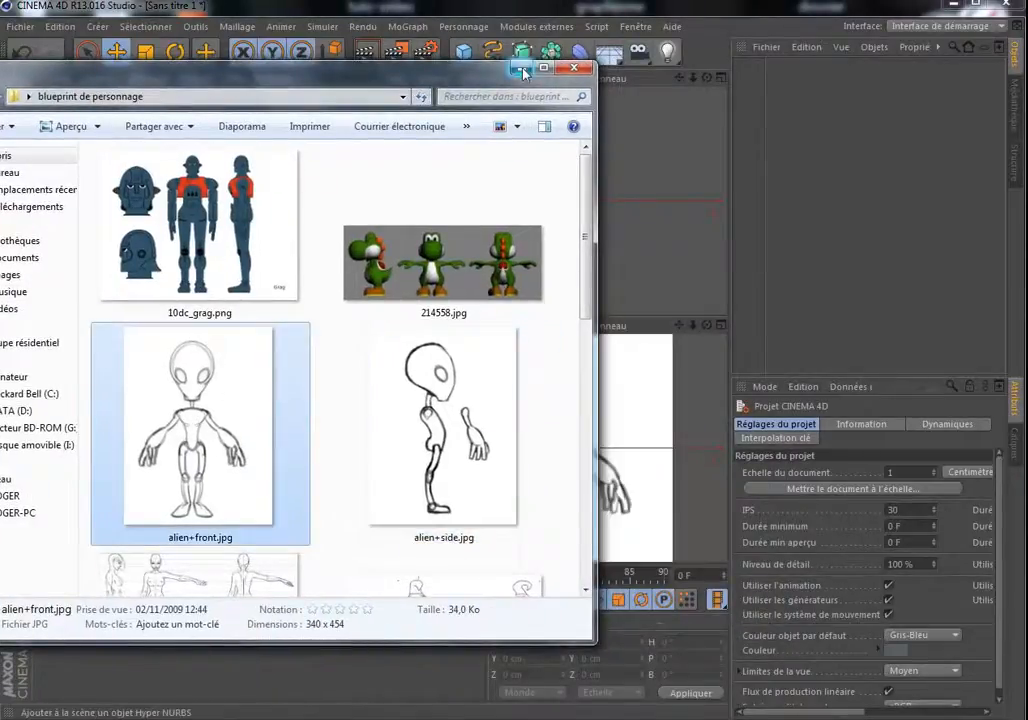
{"action": "left_click_drag", "start_coordinate": [524, 72], "coordinate": [624, 82]}
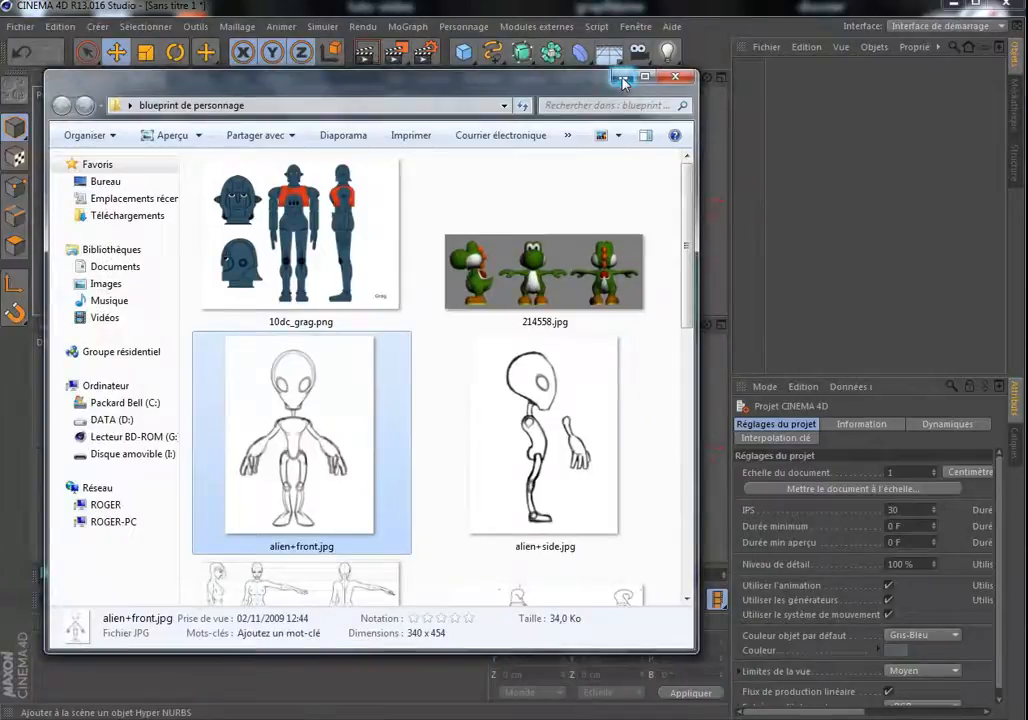
{"action": "left_click", "coordinate": [622, 78]}
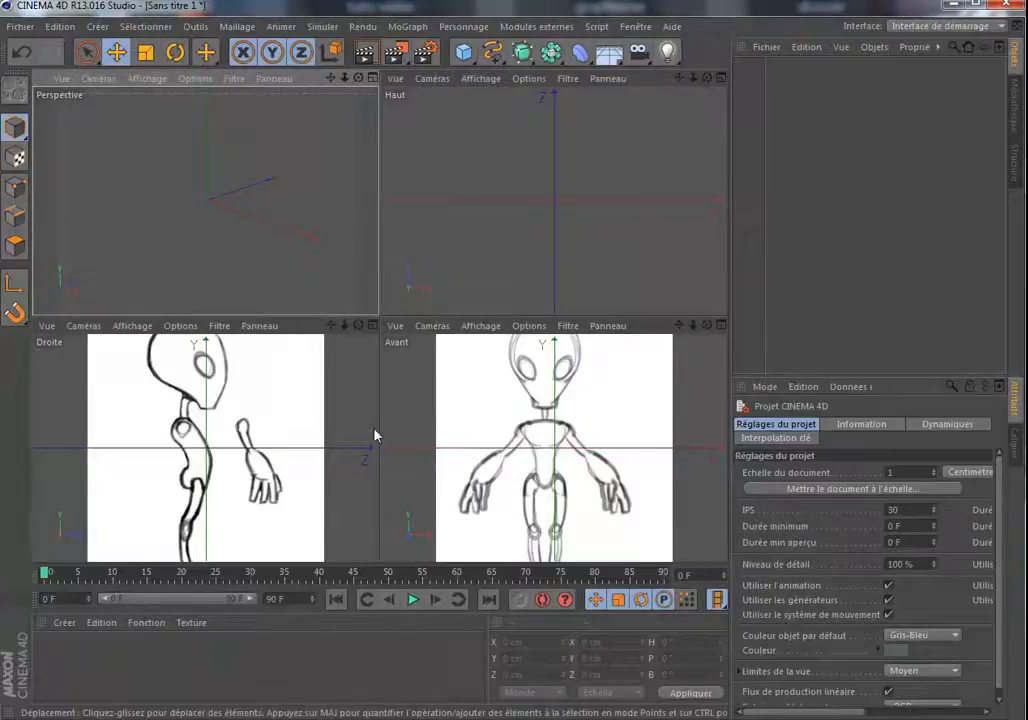
- Set the perspective view to Ombrage de Gouraud (lignes) and the right and front views to Fil de fer
{"action": "left_click", "coordinate": [145, 78]}
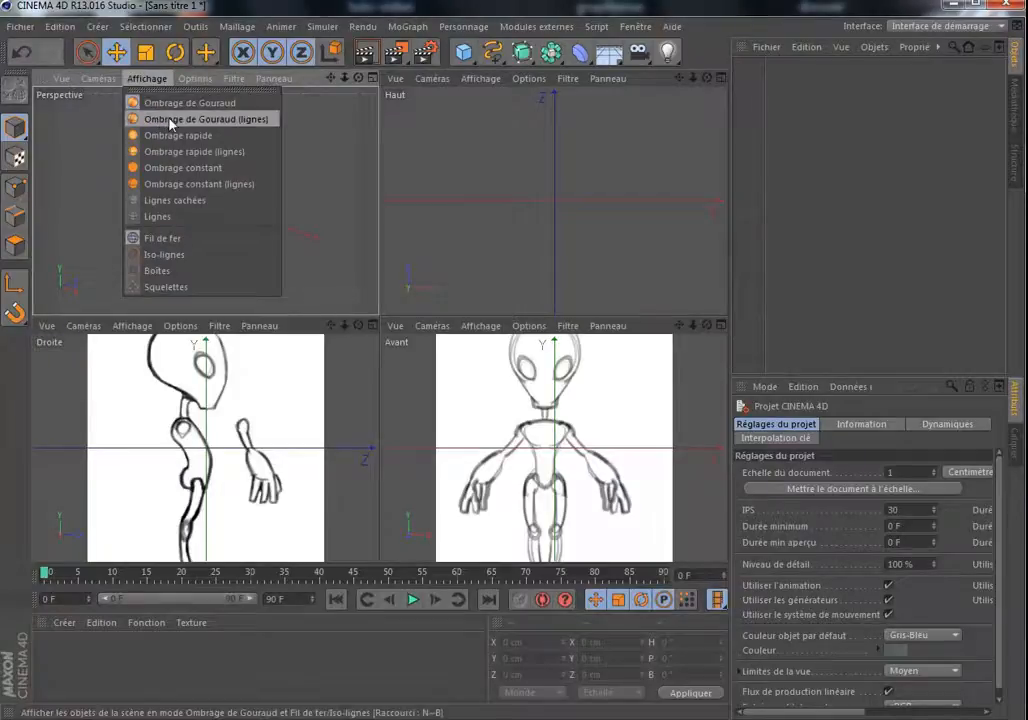
{"action": "left_click", "coordinate": [170, 121]}
{"action": "left_click", "coordinate": [132, 325]}
{"action": "left_click", "coordinate": [143, 487]}
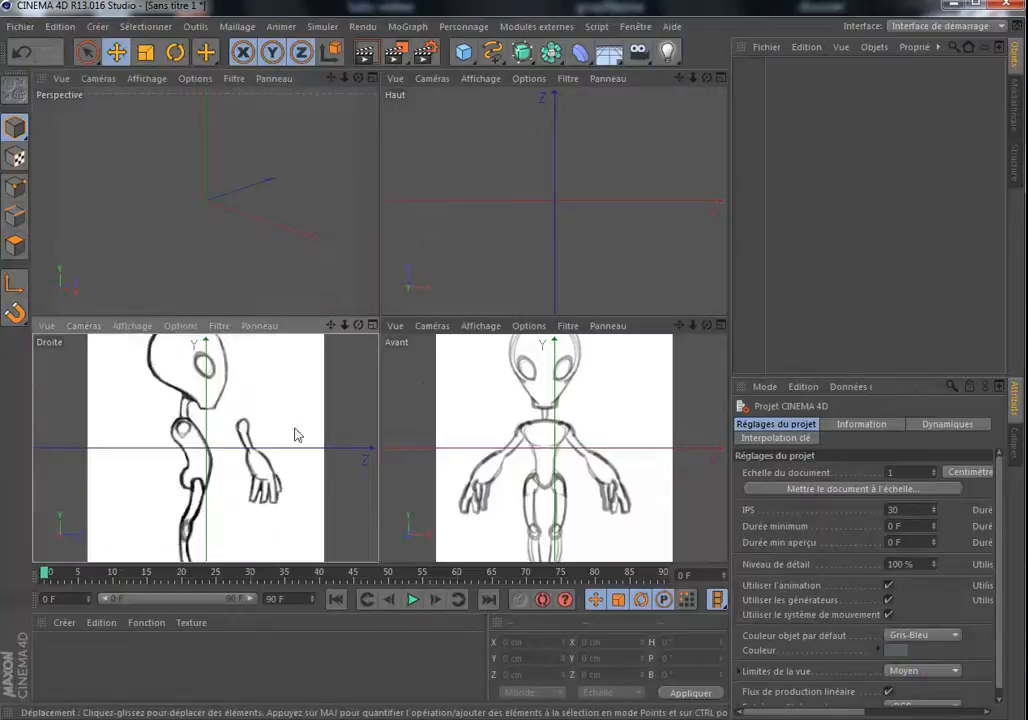
{"action": "left_click", "coordinate": [481, 326]}
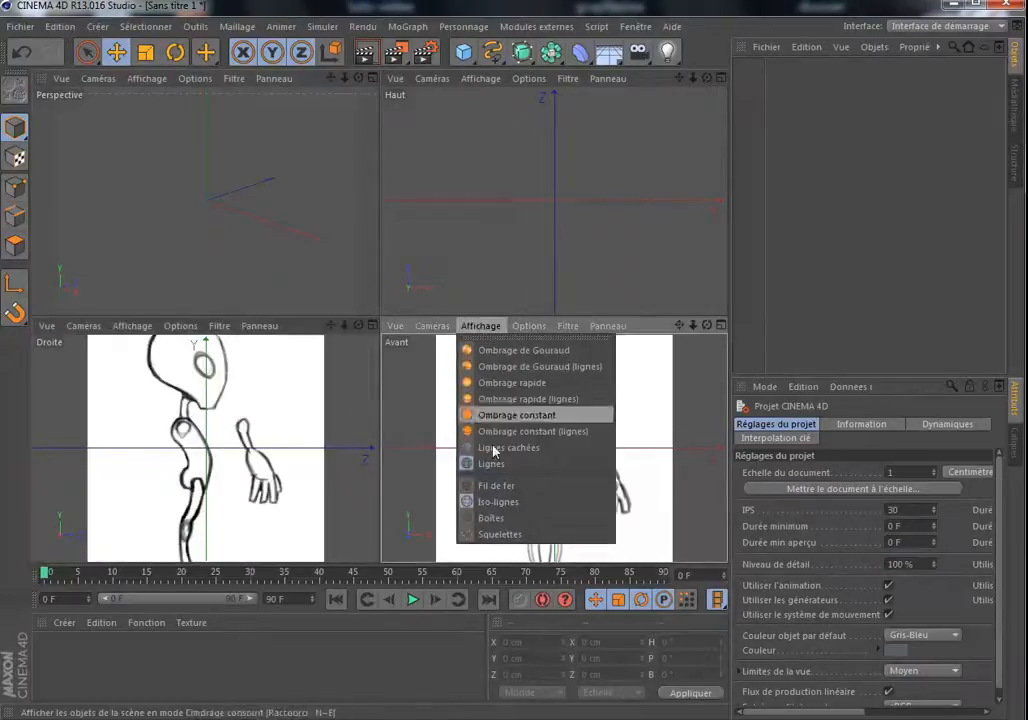
{"action": "left_click", "coordinate": [485, 486]}
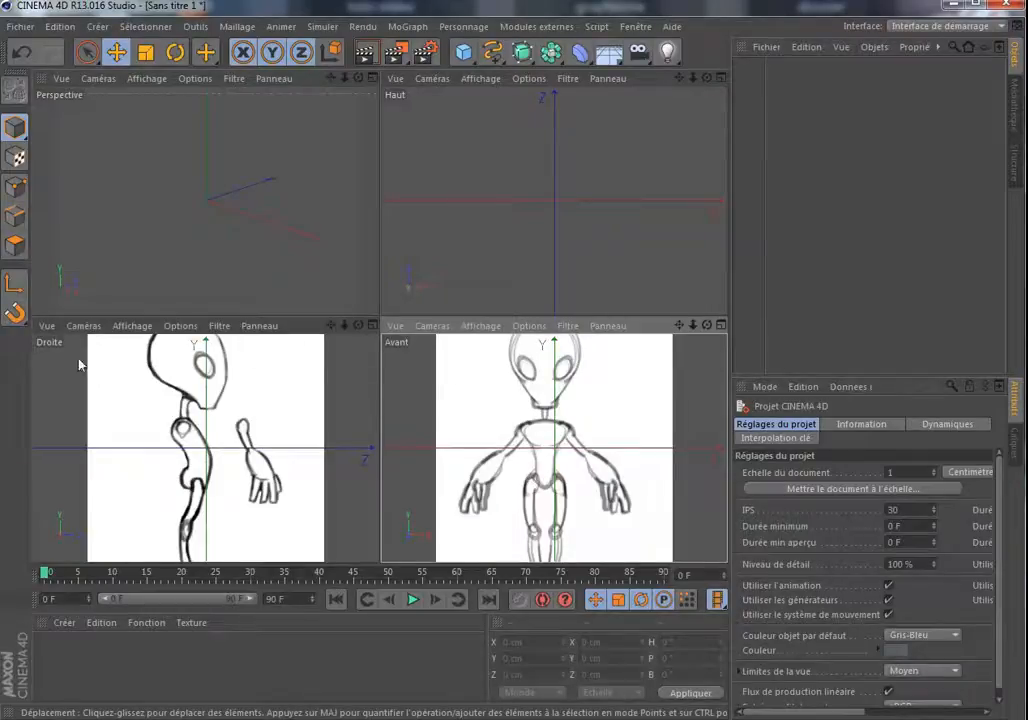
- Set the transparency of the background images in the right and front views to 75%
{"action": "left_click", "coordinate": [181, 327]}
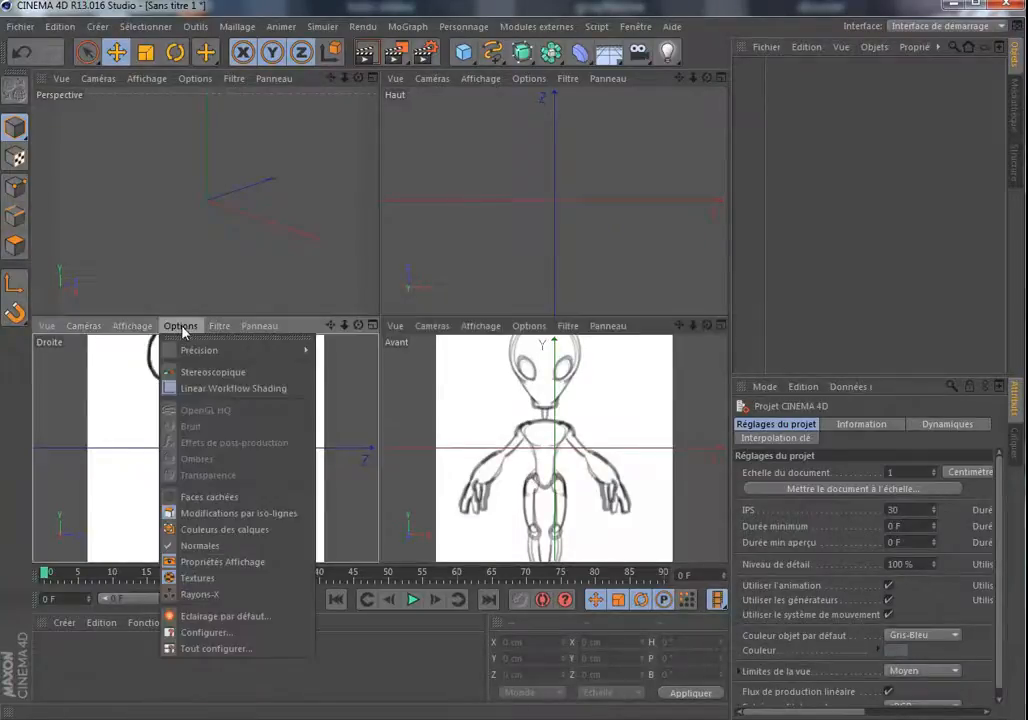
{"action": "left_click", "coordinate": [197, 634]}
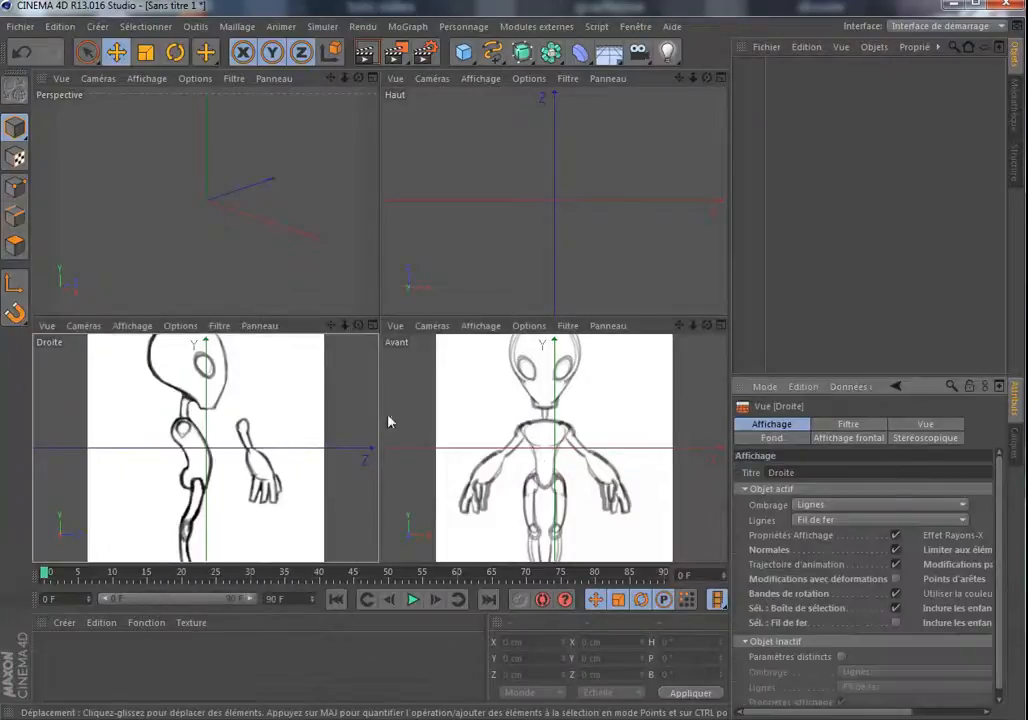
{"action": "left_click_drag", "start_coordinate": [862, 378], "coordinate": [860, 204]}
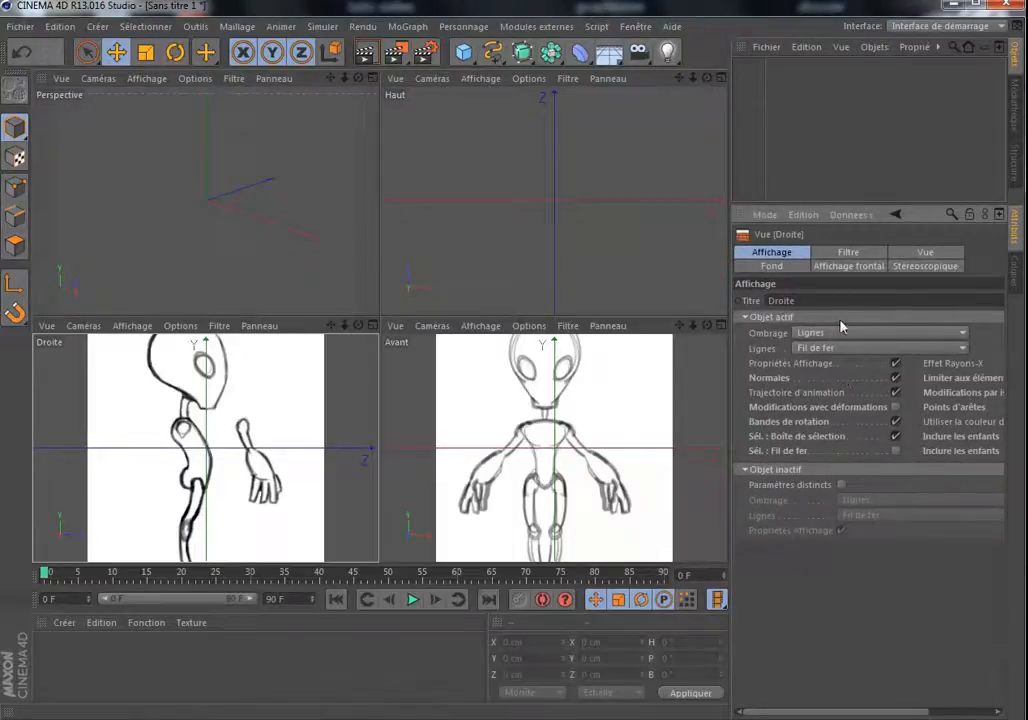
{"action": "left_click", "coordinate": [771, 267]}
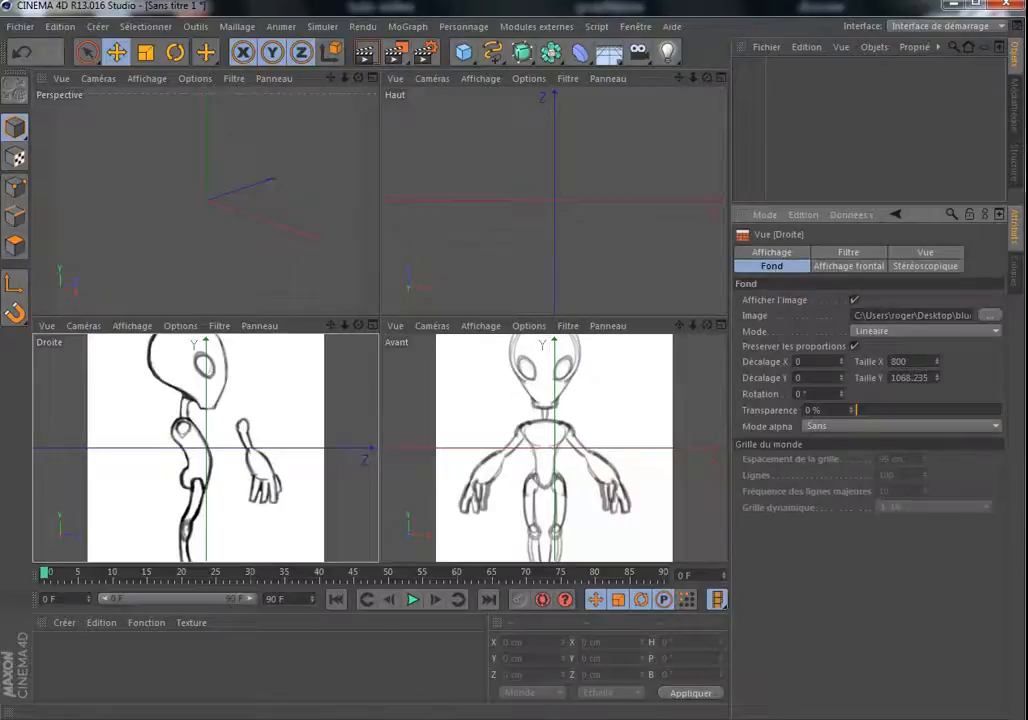
{"action": "left_click_drag", "start_coordinate": [852, 411], "coordinate": [968, 416]}
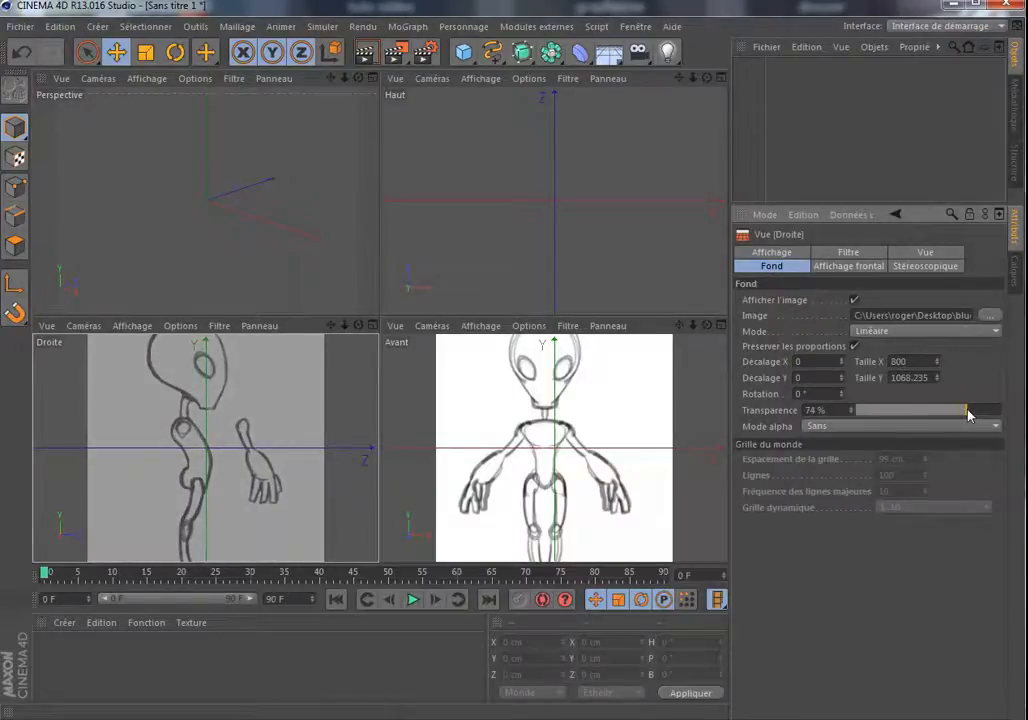
{"action": "left_click_drag", "start_coordinate": [968, 414], "coordinate": [970, 416]}
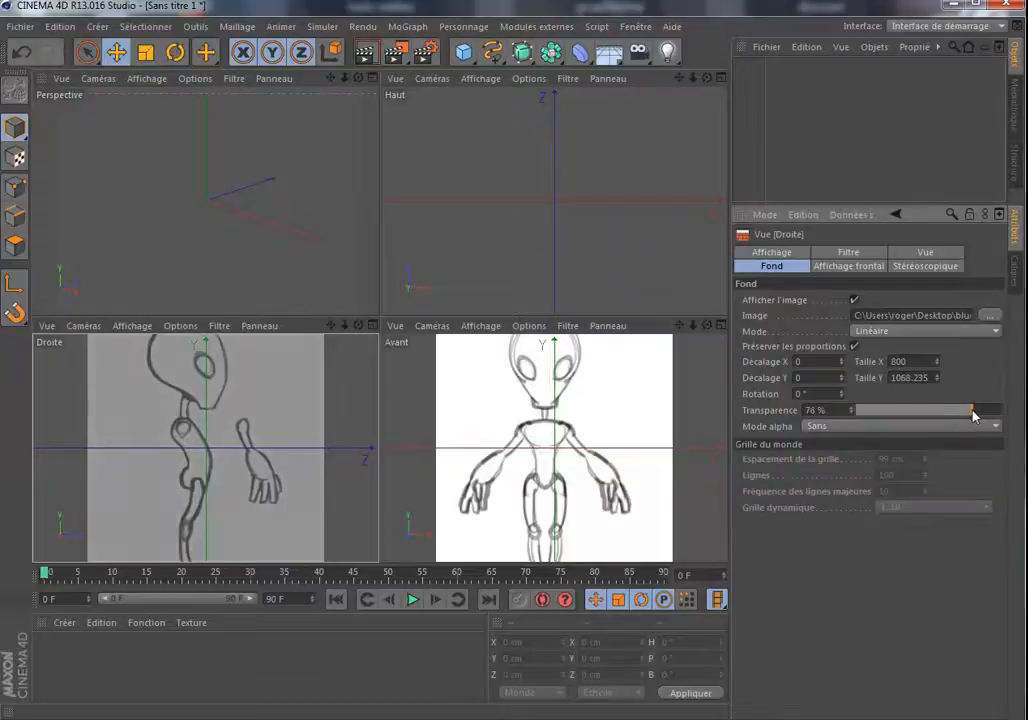
{"action": "left_click", "coordinate": [676, 395]}
{"action": "left_click_drag", "start_coordinate": [857, 414], "coordinate": [965, 416]}
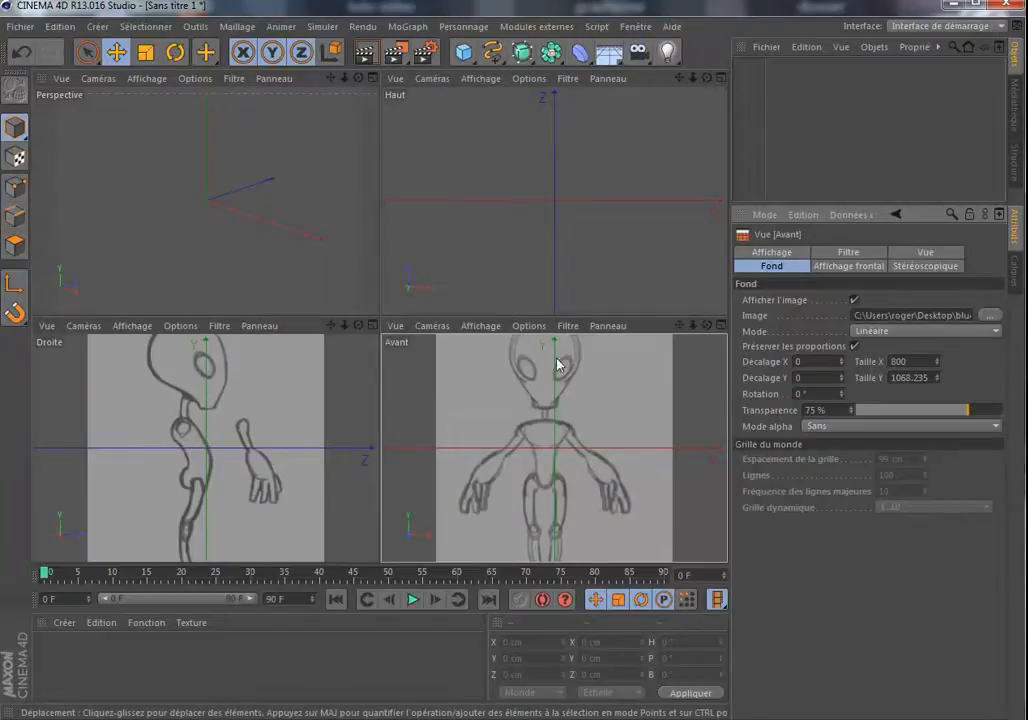
- Center the front view's alien drawing on the vertical axis with a background X offset of 31
{"action": "left_click", "coordinate": [721, 326]}
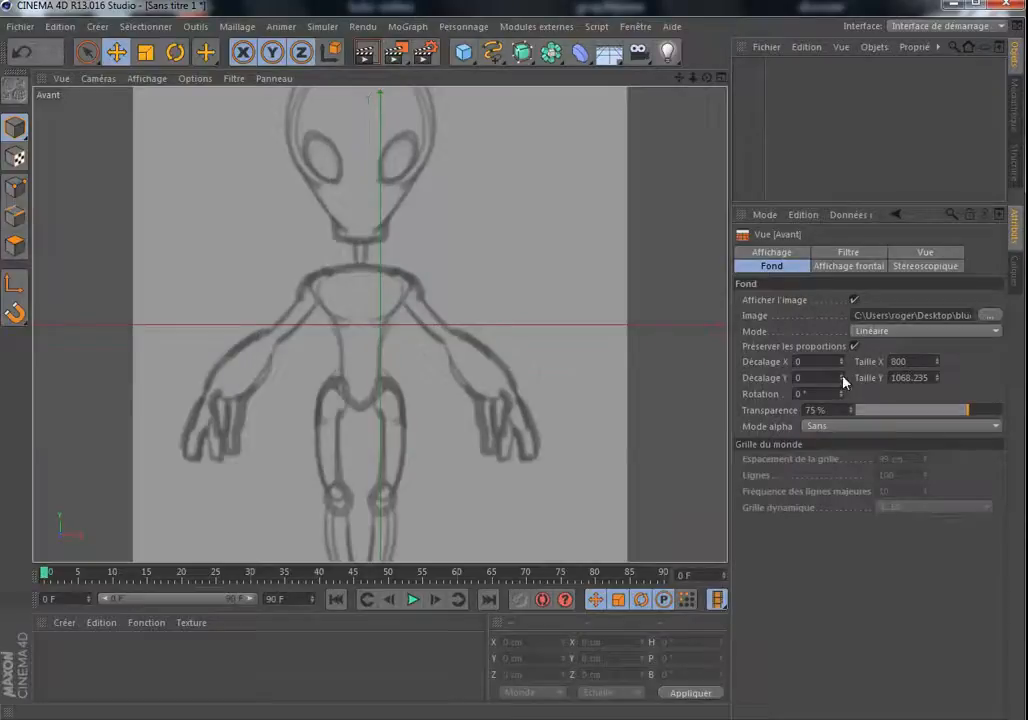
{"action": "left_click_drag", "start_coordinate": [843, 381], "coordinate": [843, 377]}
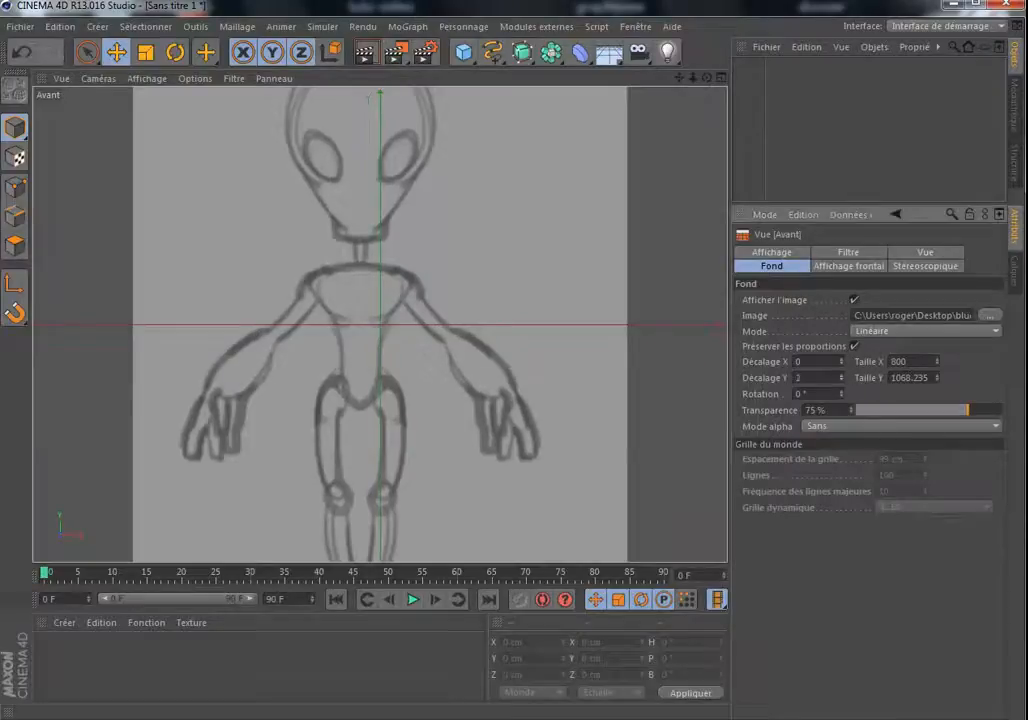
{"action": "right_click", "coordinate": [843, 379]}
{"action": "left_click_drag", "start_coordinate": [843, 362], "coordinate": [843, 336]}
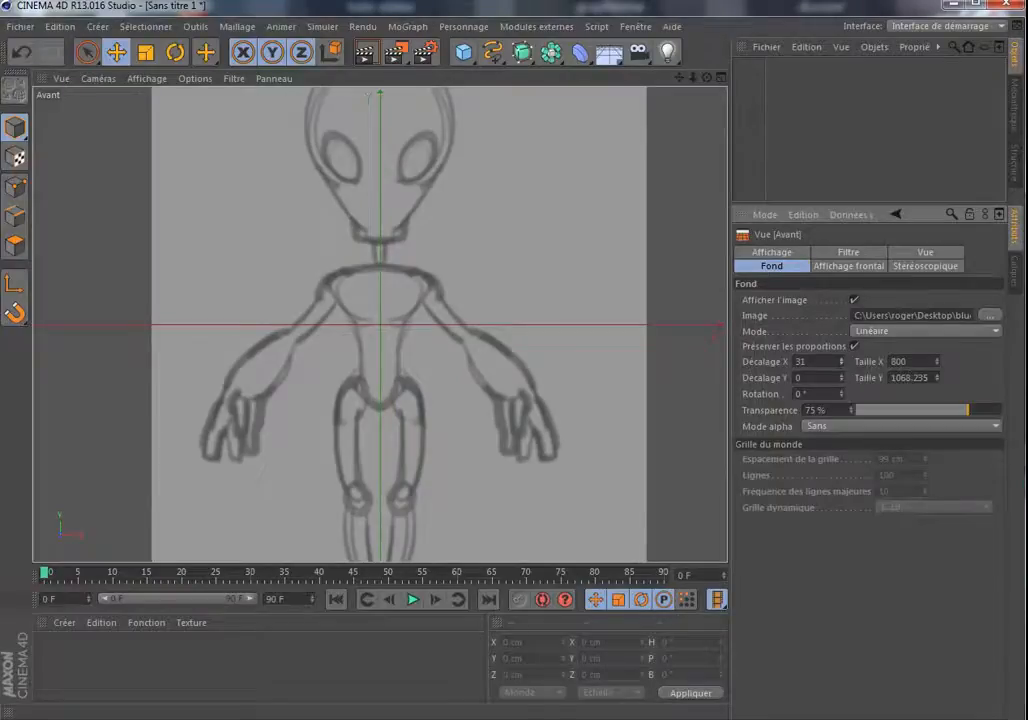
{"action": "left_click", "coordinate": [721, 78]}
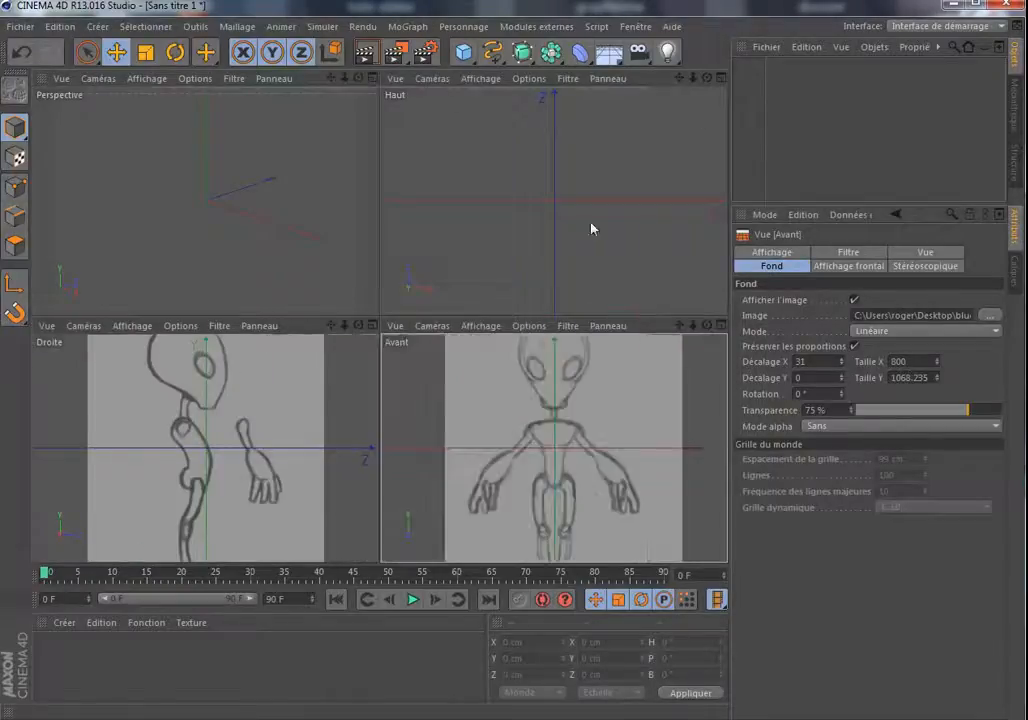
- Align the right view's alien drawing with the vertical axis using a background X offset of 75
{"action": "left_click", "coordinate": [372, 326]}
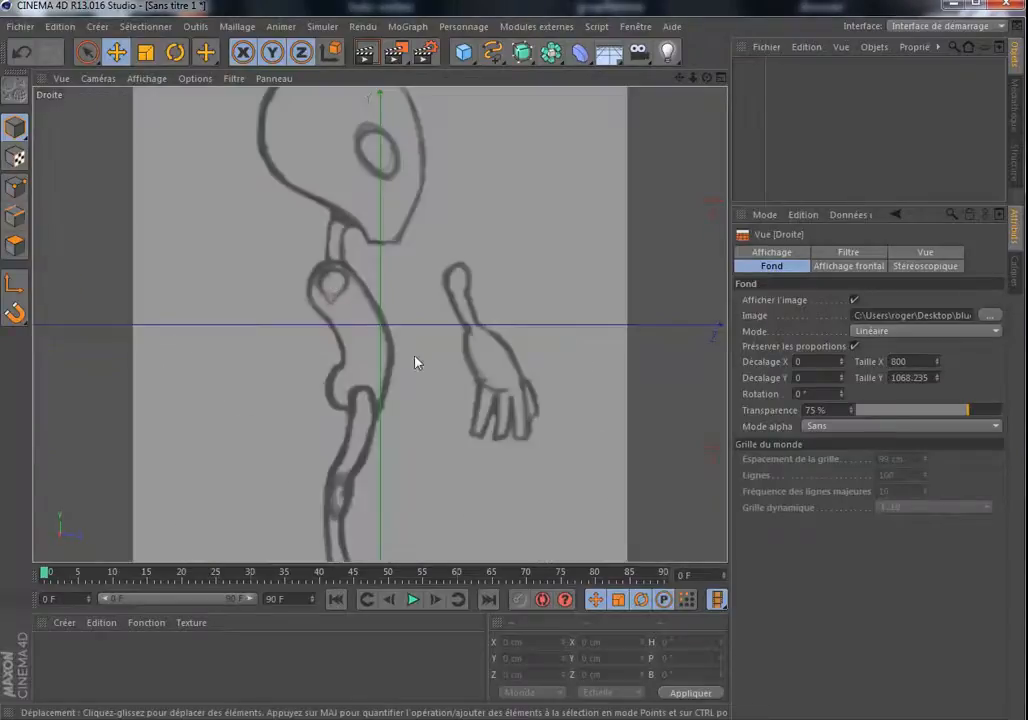
{"action": "left_click_drag", "start_coordinate": [843, 366], "coordinate": [919, 366]}
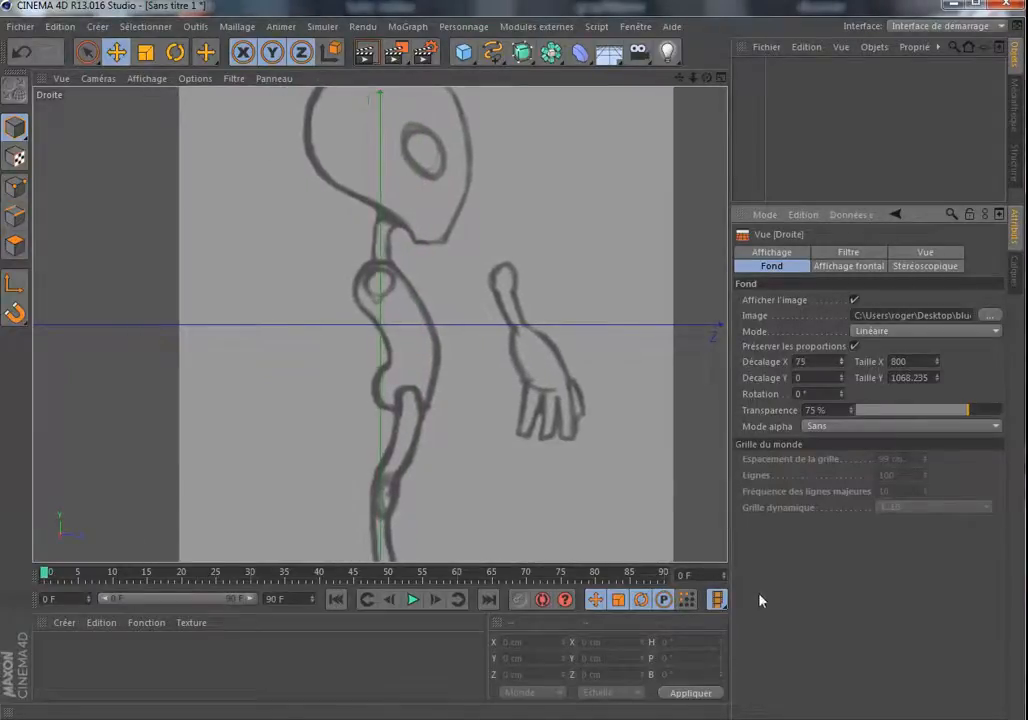
{"action": "left_click", "coordinate": [721, 78]}
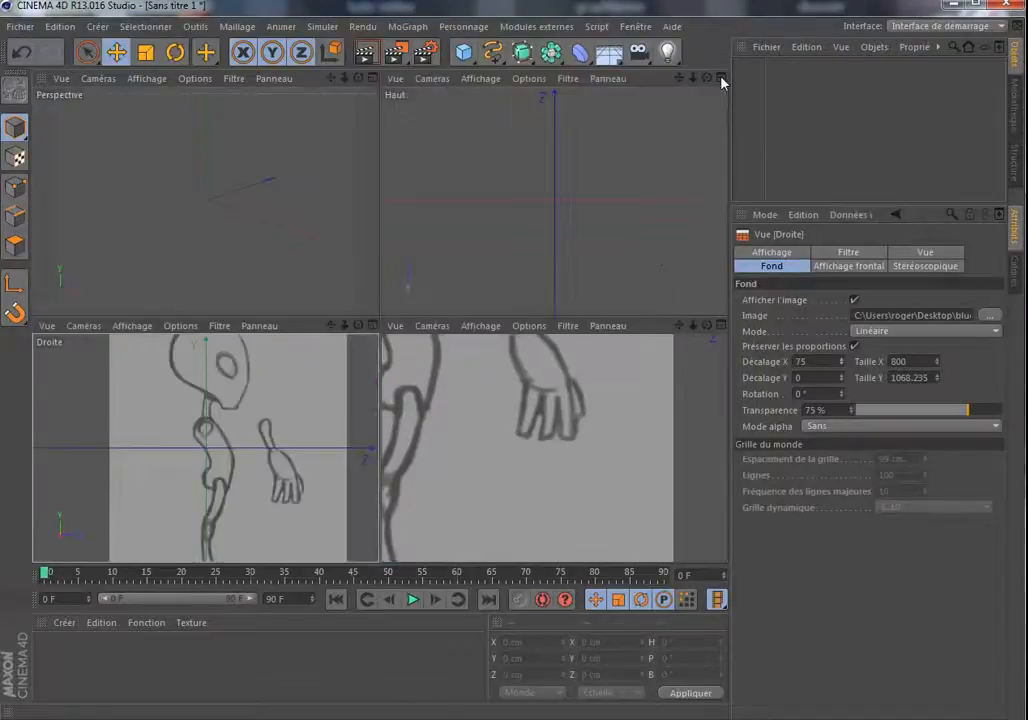
- Add a cylinder in the front view and lower it over the alien's torso to a Y position of about -4 cm
{"action": "left_click", "coordinate": [721, 327]}
{"action": "left_click", "coordinate": [721, 326]}
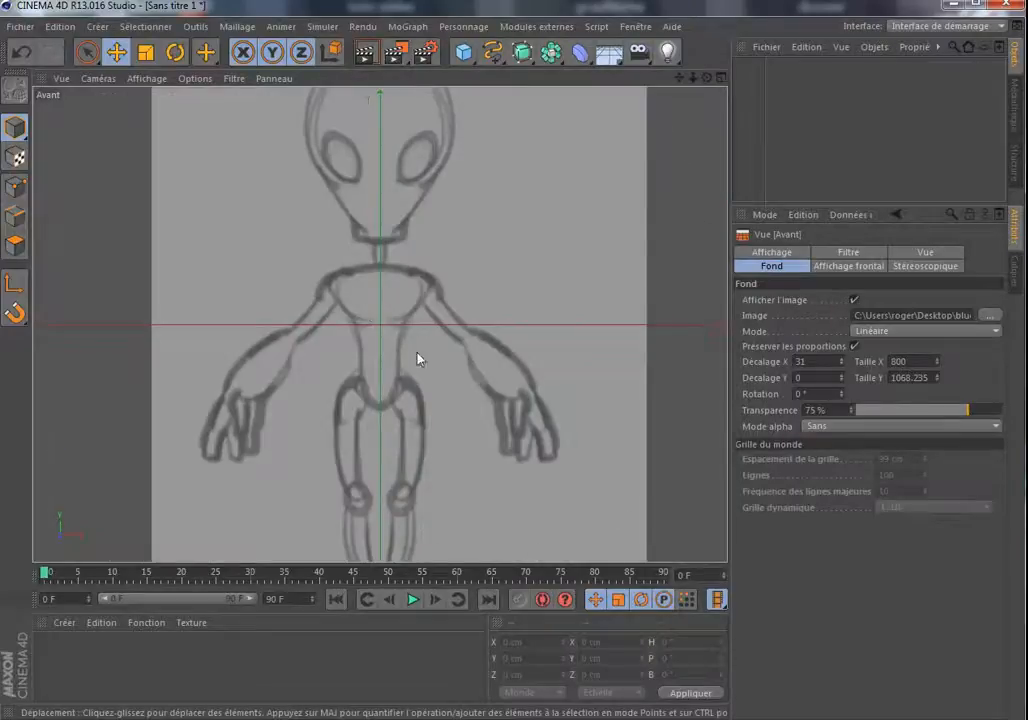
{"action": "left_click", "coordinate": [463, 53]}
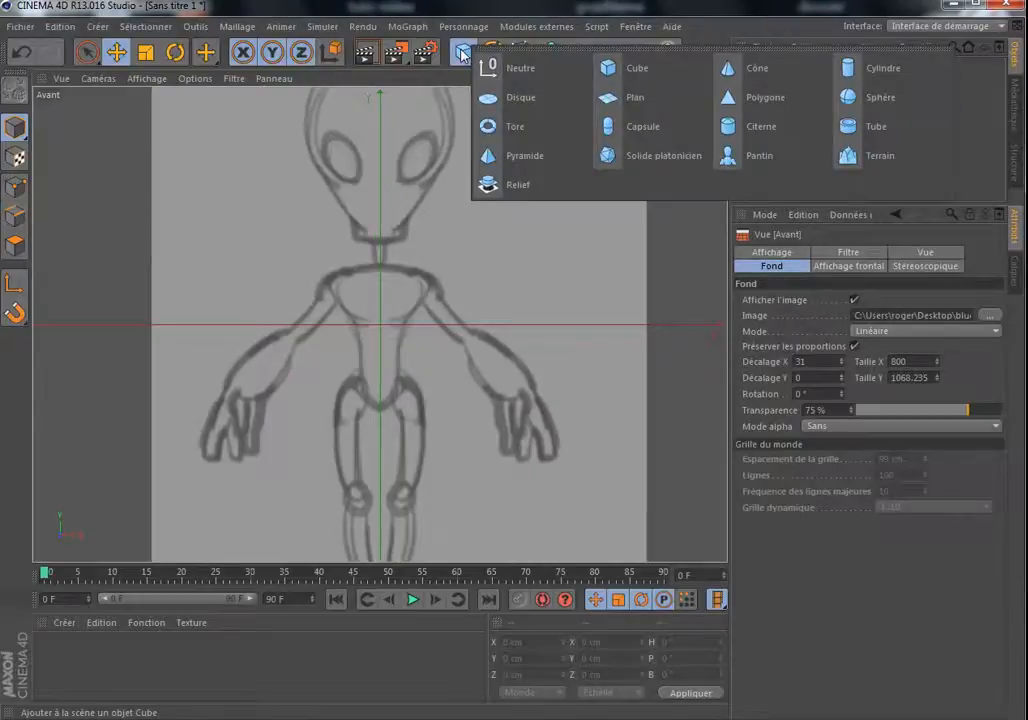
{"action": "left_click", "coordinate": [870, 68]}
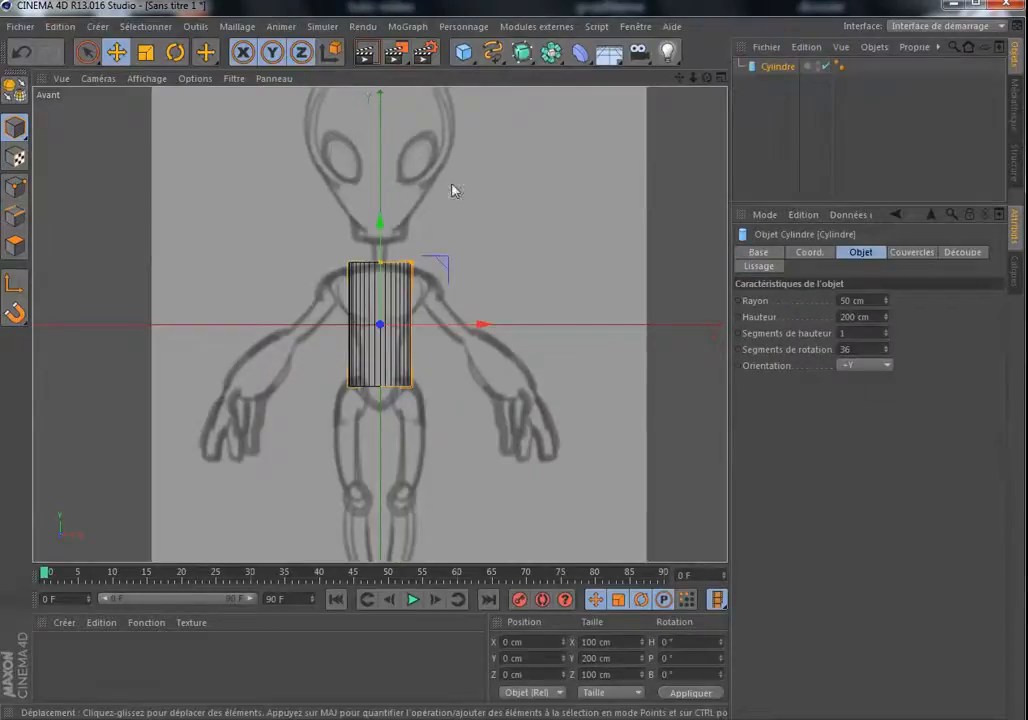
{"action": "left_click_drag", "start_coordinate": [381, 222], "coordinate": [381, 229]}
{"action": "left_click_drag", "start_coordinate": [695, 77], "coordinate": [380, 321]}
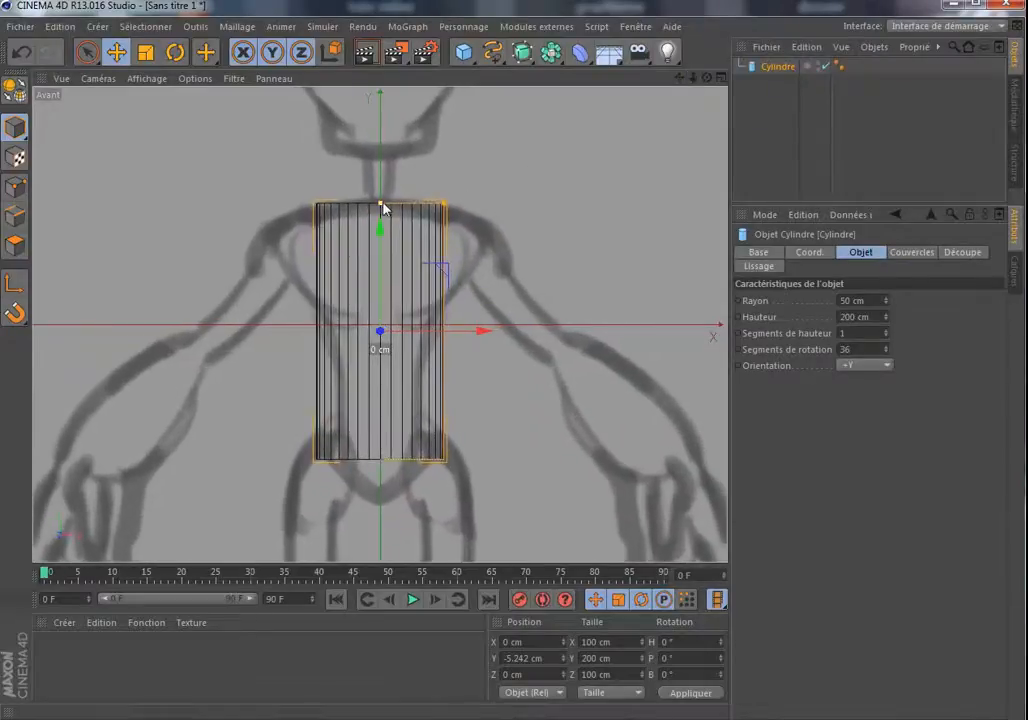
{"action": "left_click_drag", "start_coordinate": [383, 229], "coordinate": [382, 228]}
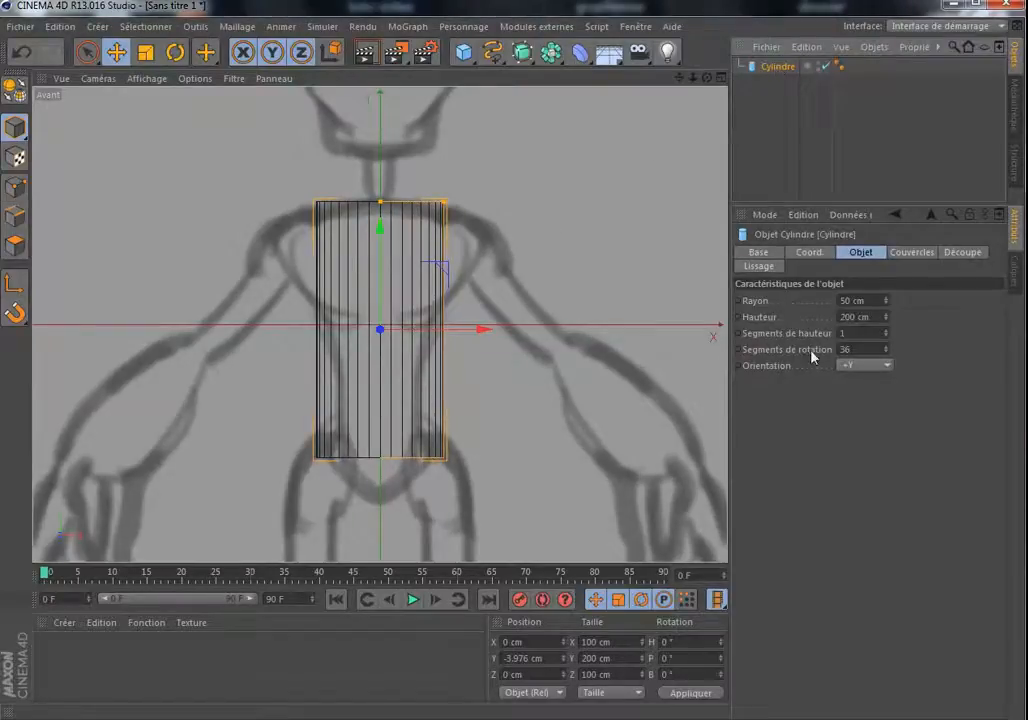
- Set the cylinder's rotation segments to 16 and convert it to an editable polygon object
{"action": "left_click", "coordinate": [845, 349]}
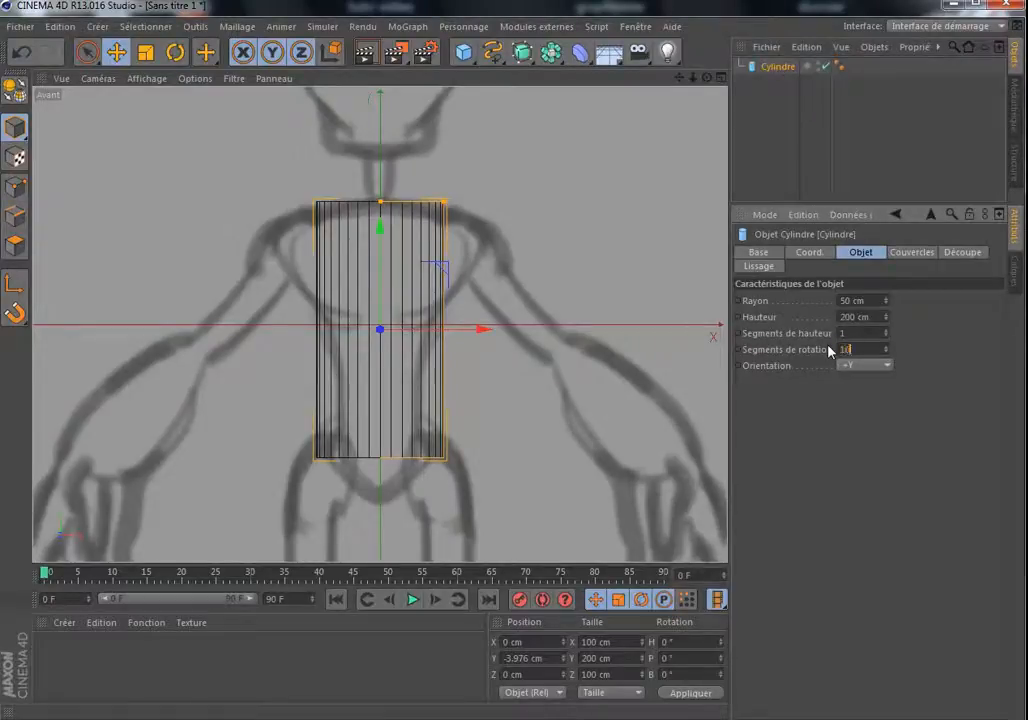
{"action": "key", "text": "Return"}
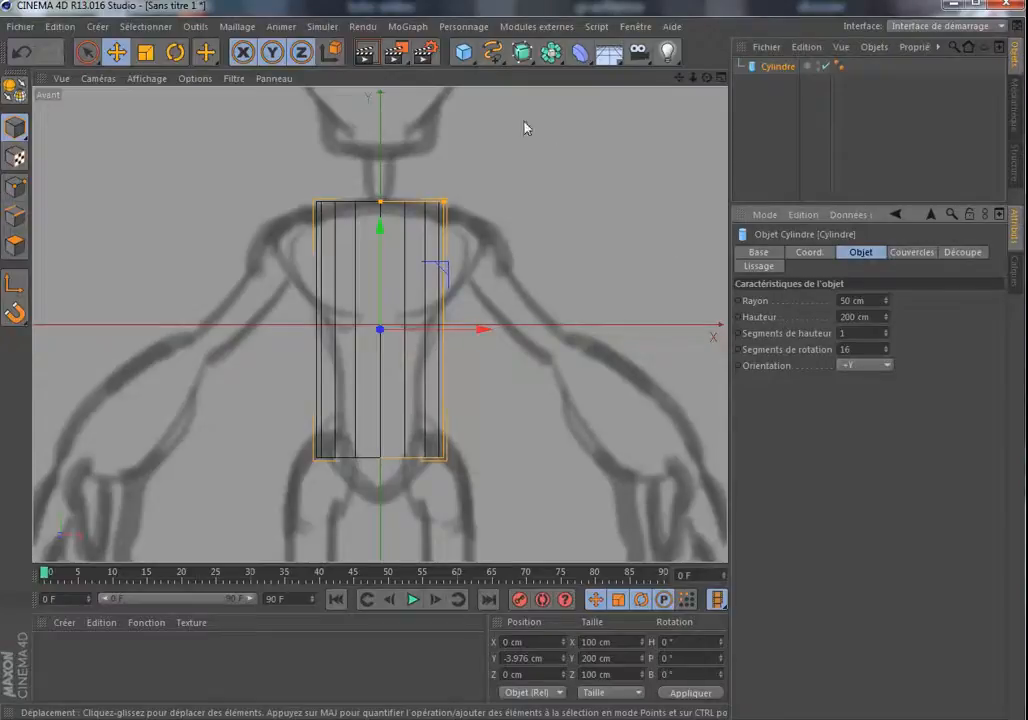
{"action": "left_click", "coordinate": [15, 91]}
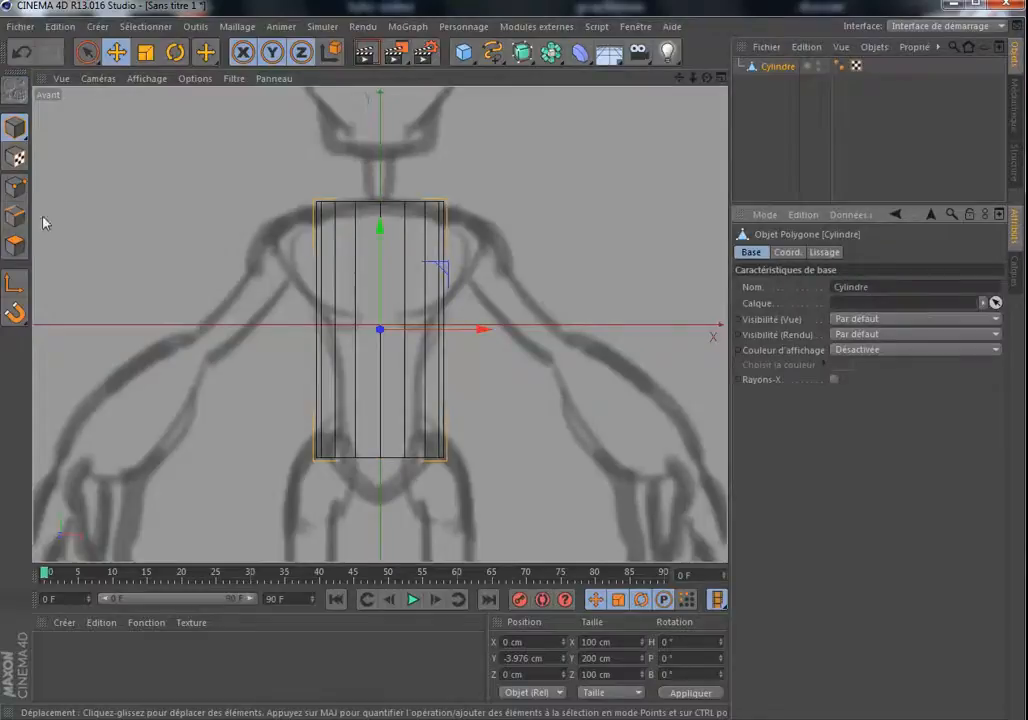
- Switch the cylinder to polygon mode and activate the Move tool
{"action": "left_click", "coordinate": [15, 245]}
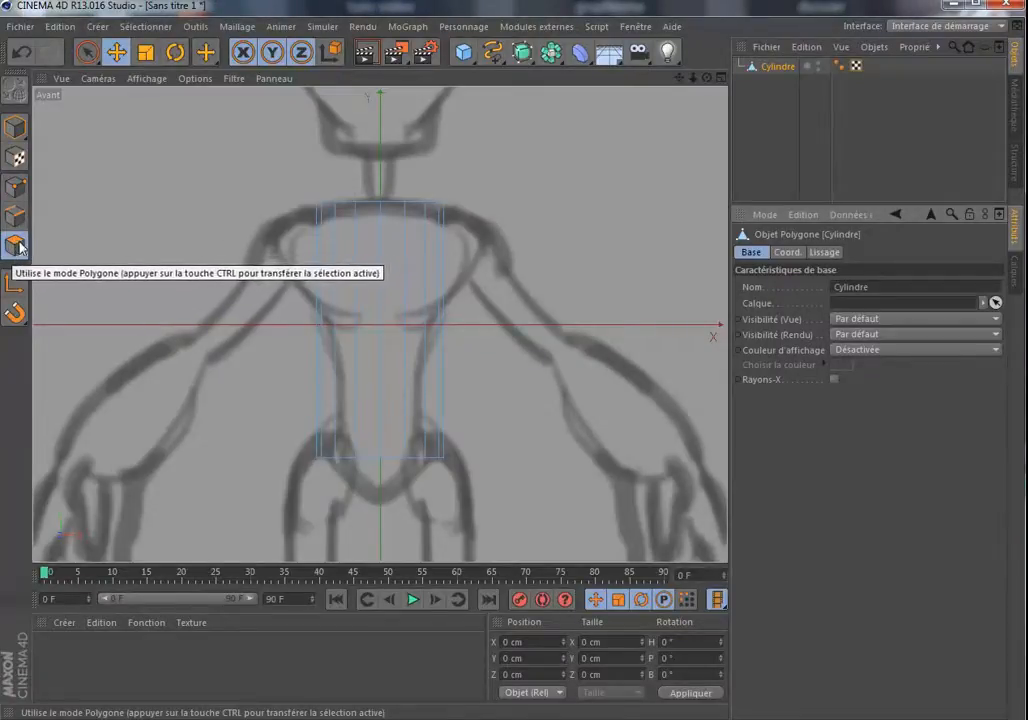
{"action": "left_click", "coordinate": [20, 245]}
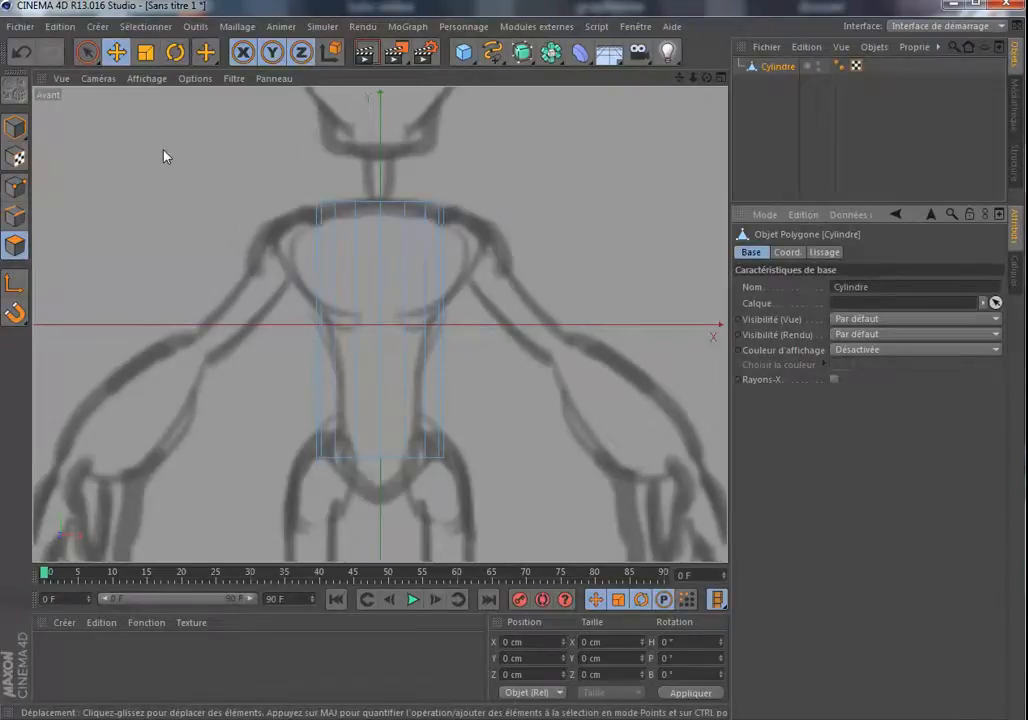
{"action": "key", "text": "k"}
{"action": "key", "text": "e"}
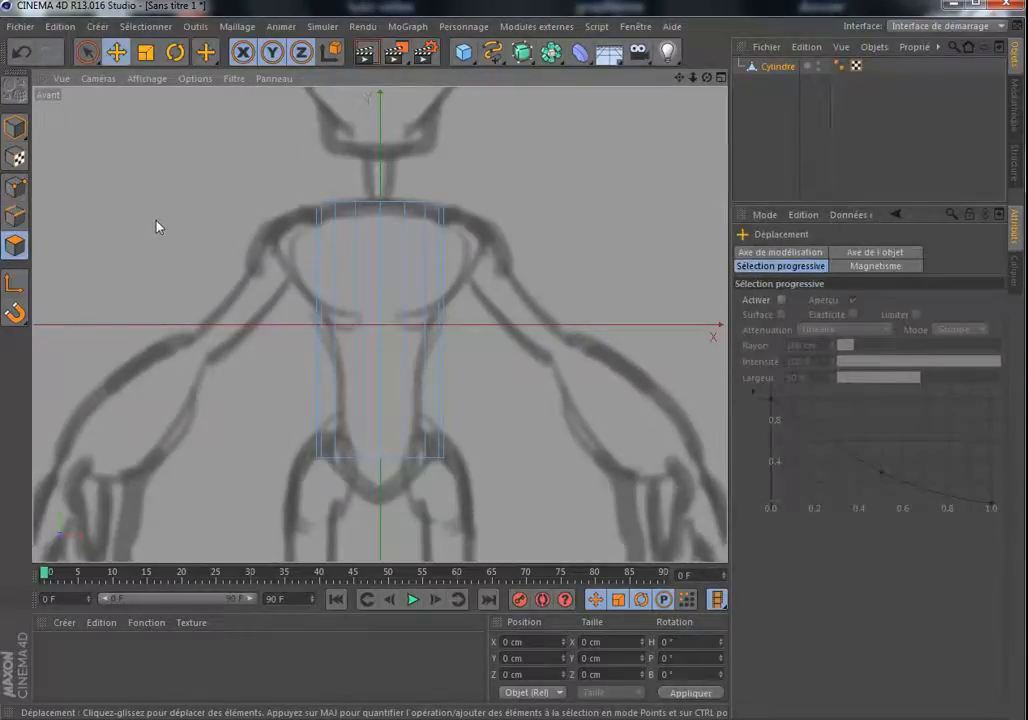
- Cut a series of horizontal edge loops along the full height of the cylinder with the Knife in Boucle mode
{"action": "key", "text": "k"}
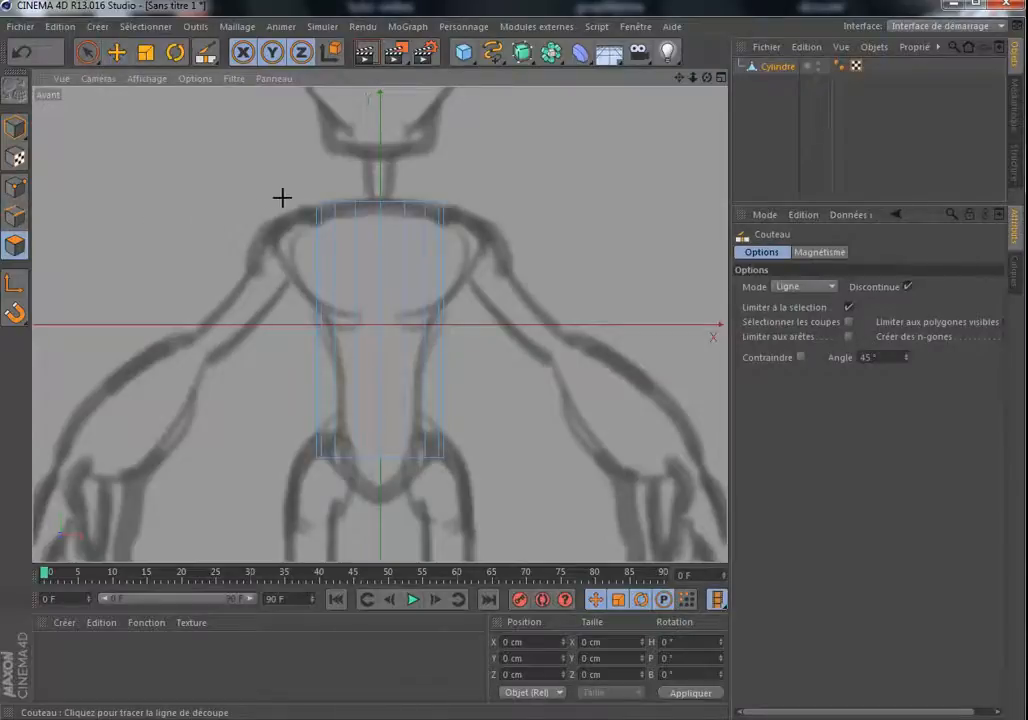
{"action": "left_click", "coordinate": [832, 289]}
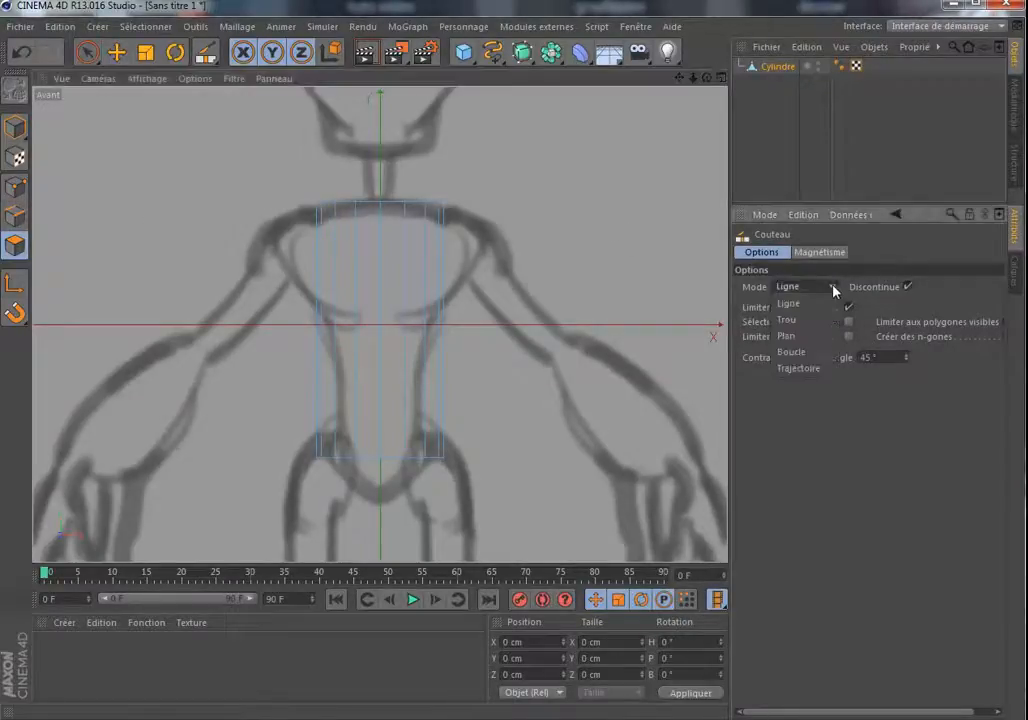
{"action": "left_click", "coordinate": [809, 352]}
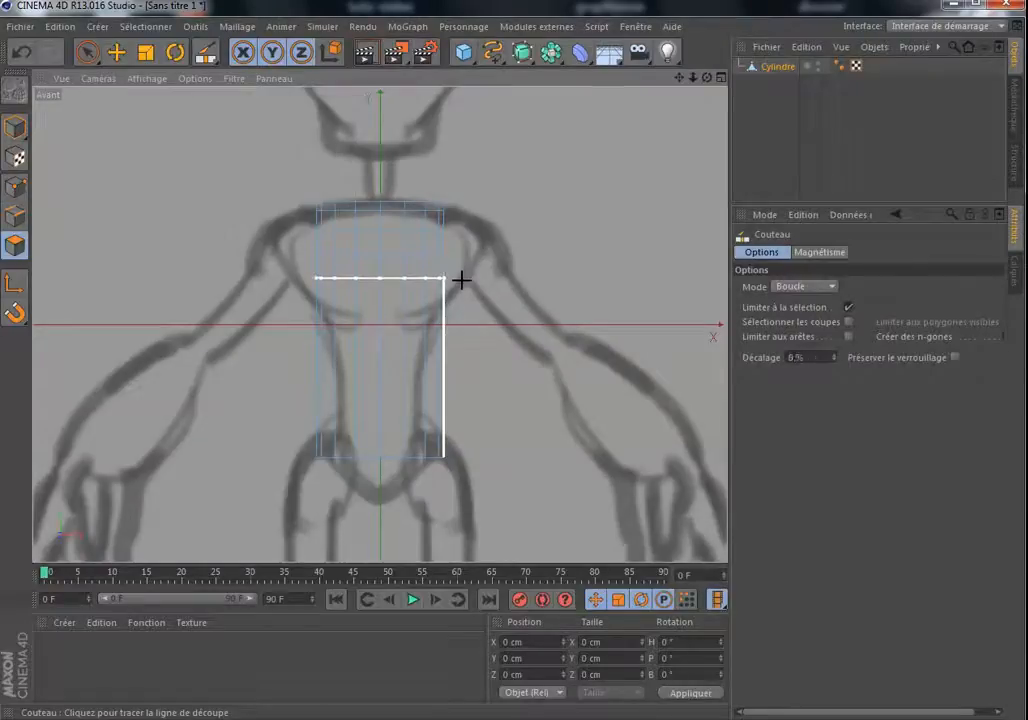
{"action": "left_click", "coordinate": [455, 335]}
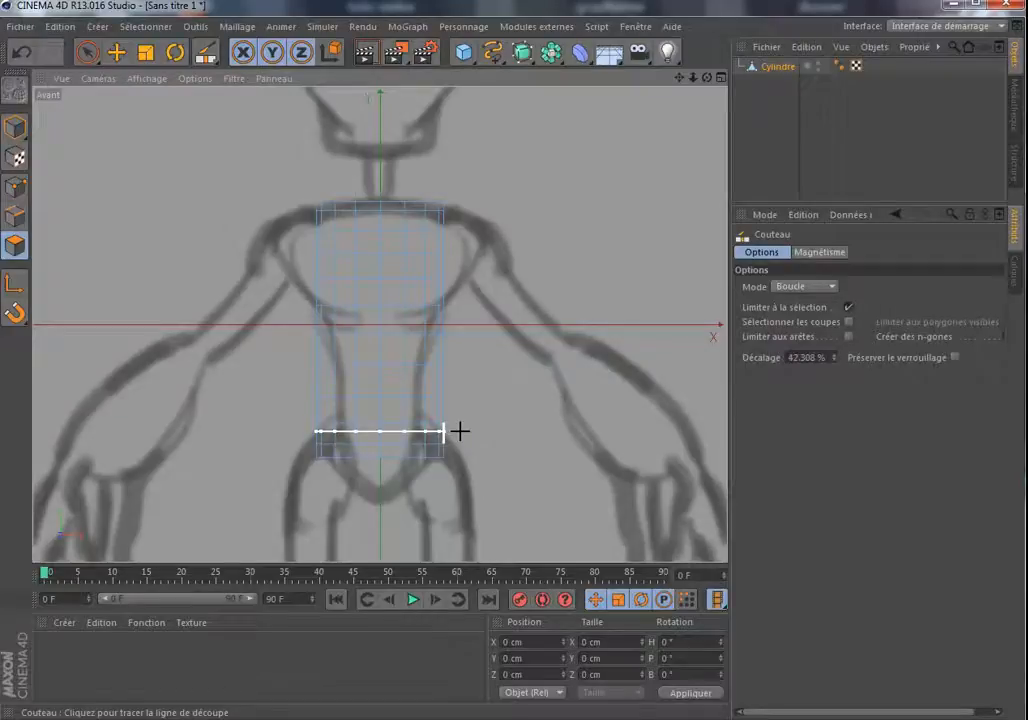
- Select the cylinder's top rim edge loop with Loop Selection and scale it down to about 20.9 cm
{"action": "key", "text": "u"}
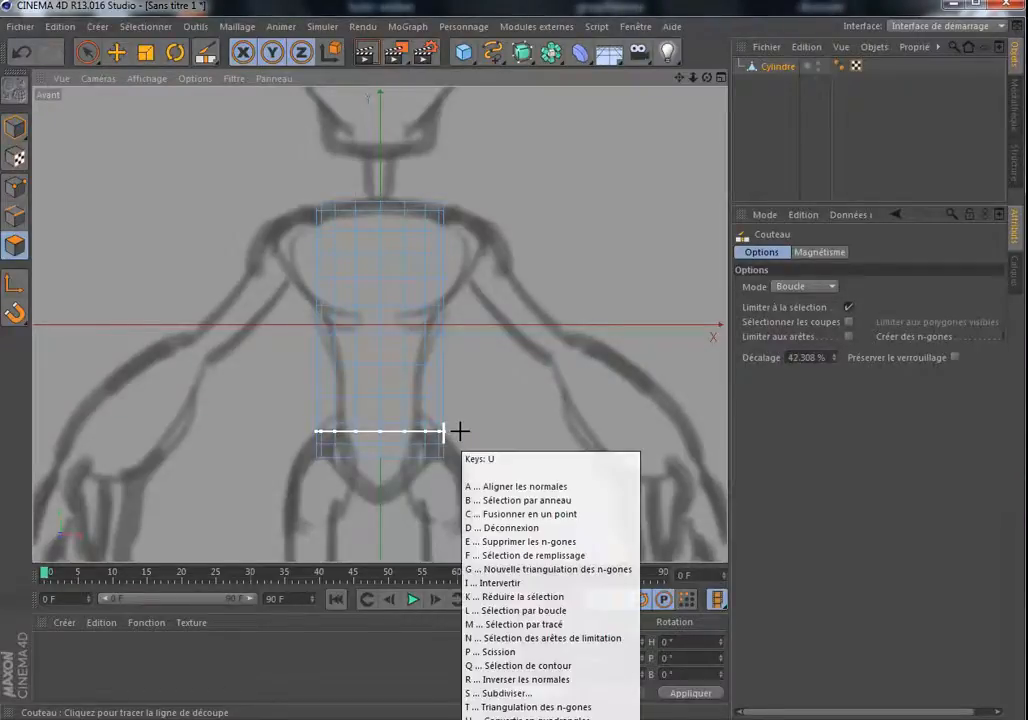
{"action": "key", "text": "l"}
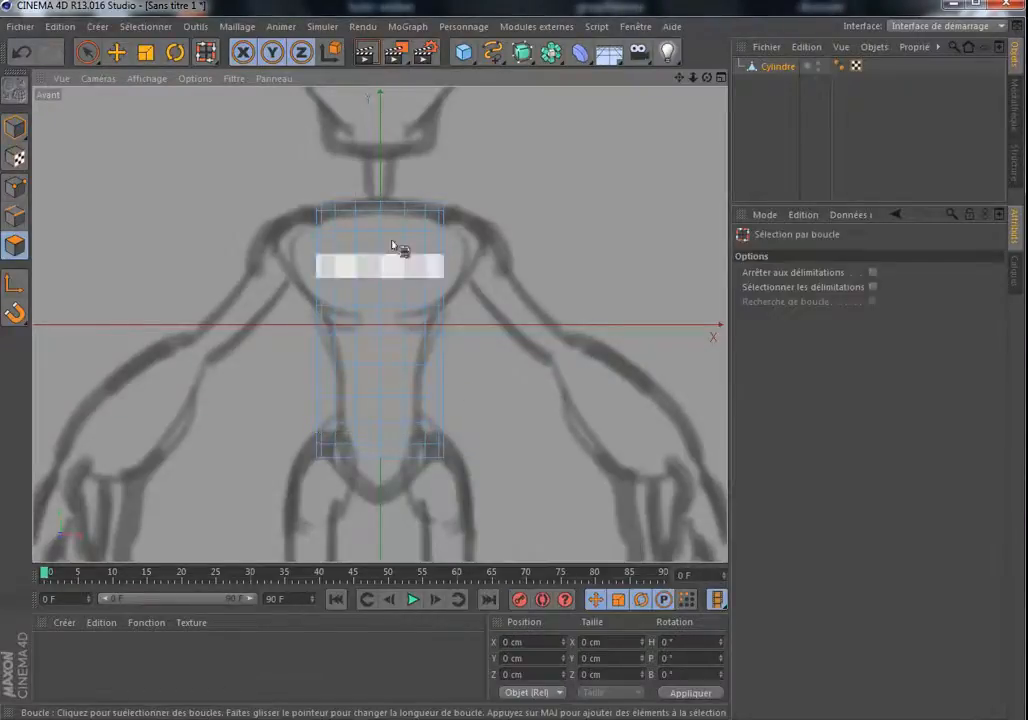
{"action": "left_click", "coordinate": [15, 218]}
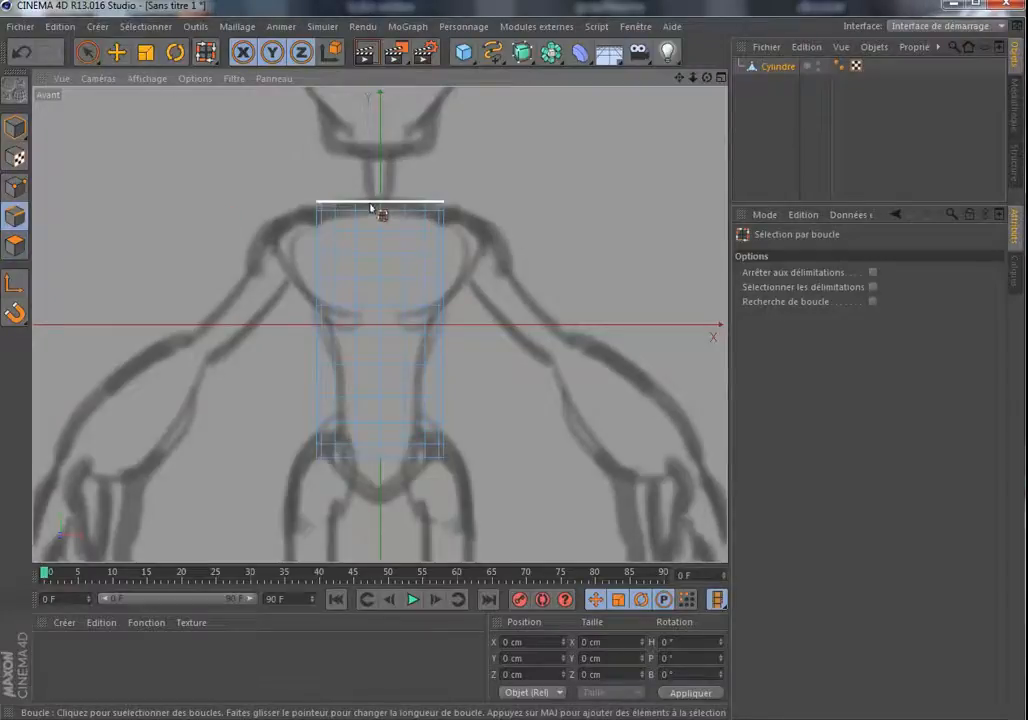
{"action": "left_click", "coordinate": [372, 208]}
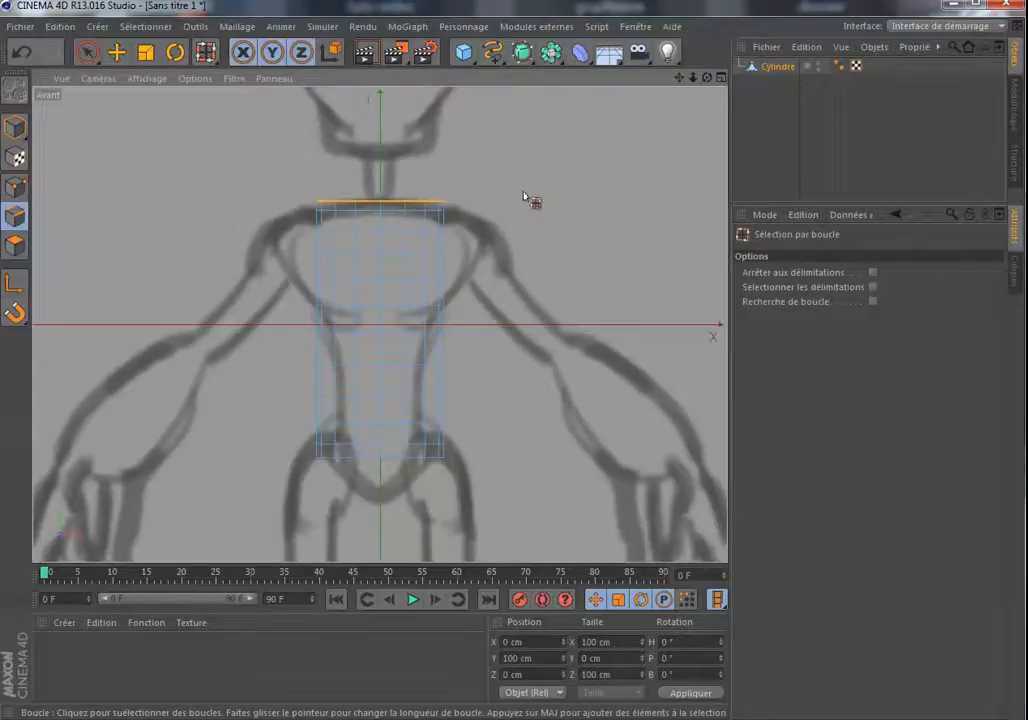
{"action": "key", "text": "t"}
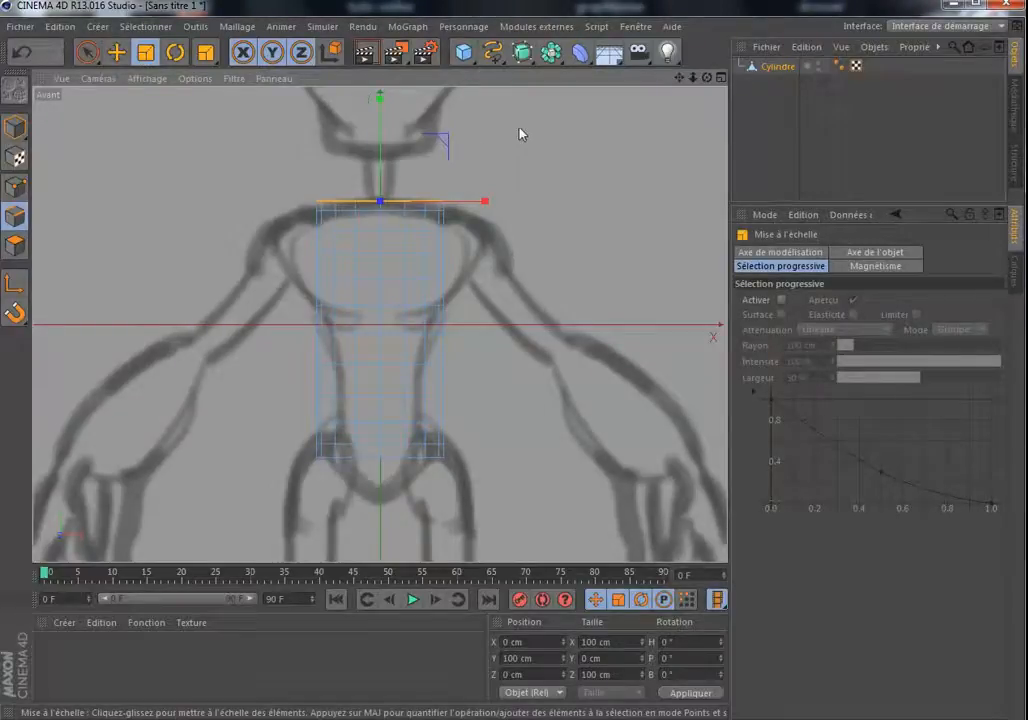
{"action": "left_click_drag", "start_coordinate": [519, 133], "coordinate": [317, 288]}
{"action": "left_click_drag", "start_coordinate": [274, 320], "coordinate": [156, 411]}
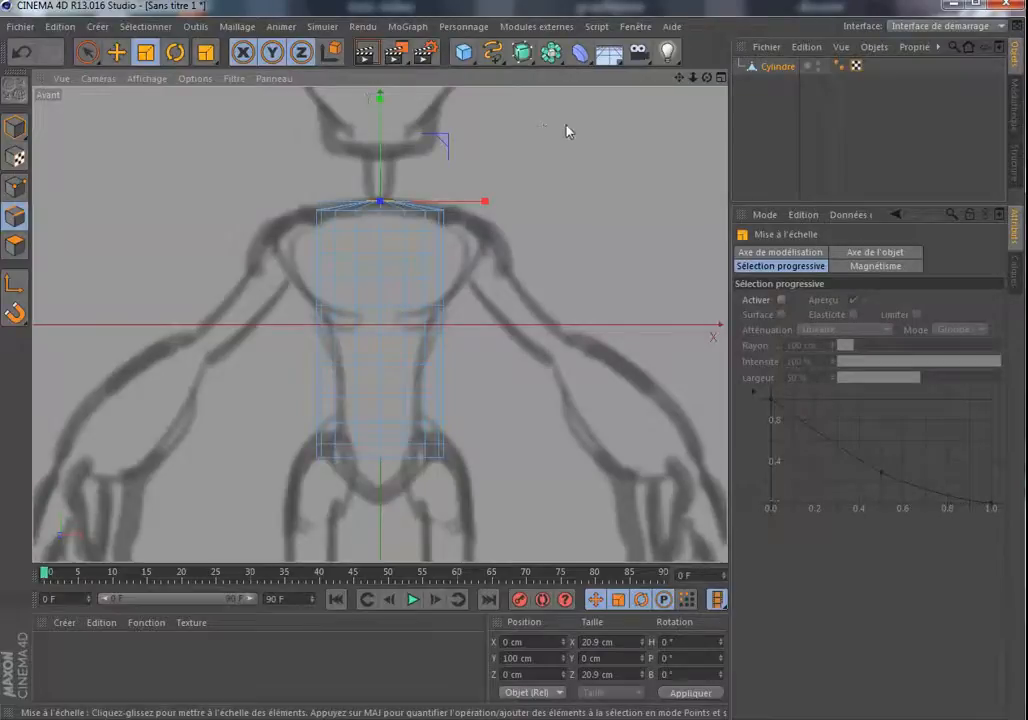
- In the perspective view, select the small cap polygons at the cylinder's top centre and delete them to open a neck hole
{"action": "left_click", "coordinate": [721, 80]}
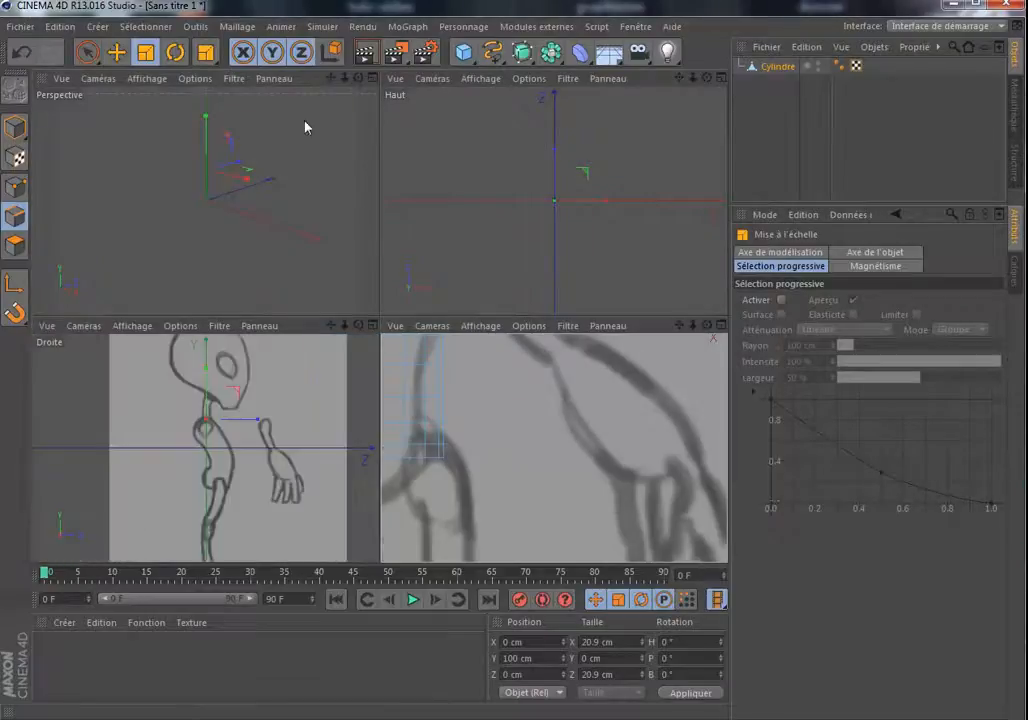
{"action": "left_click", "coordinate": [372, 79]}
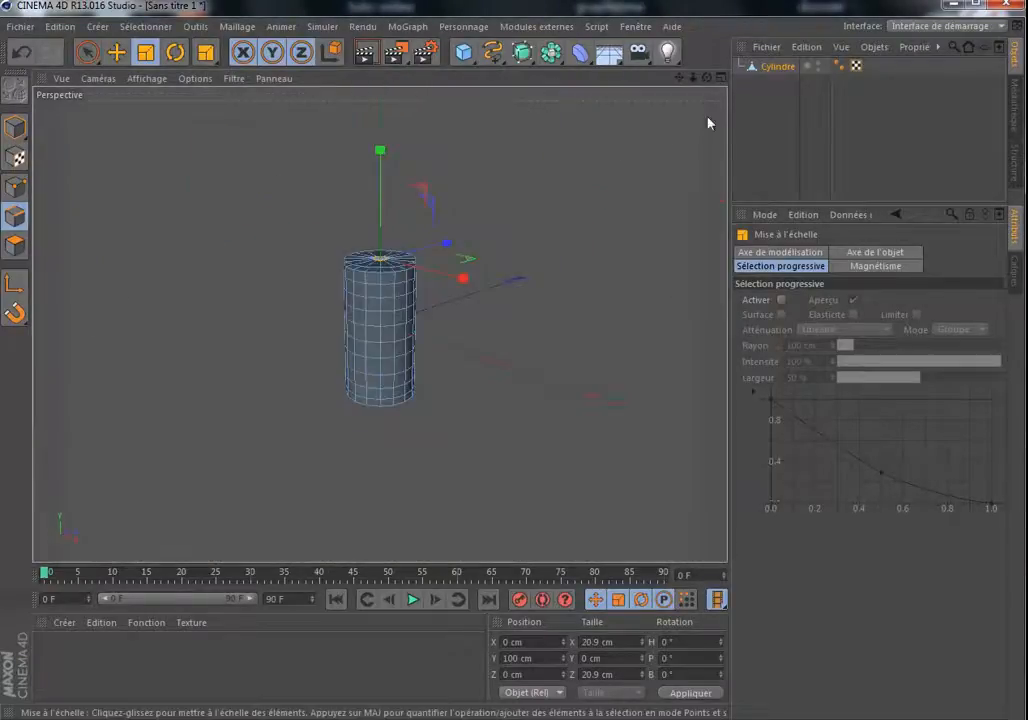
{"action": "left_click_drag", "start_coordinate": [708, 78], "coordinate": [708, 270]}
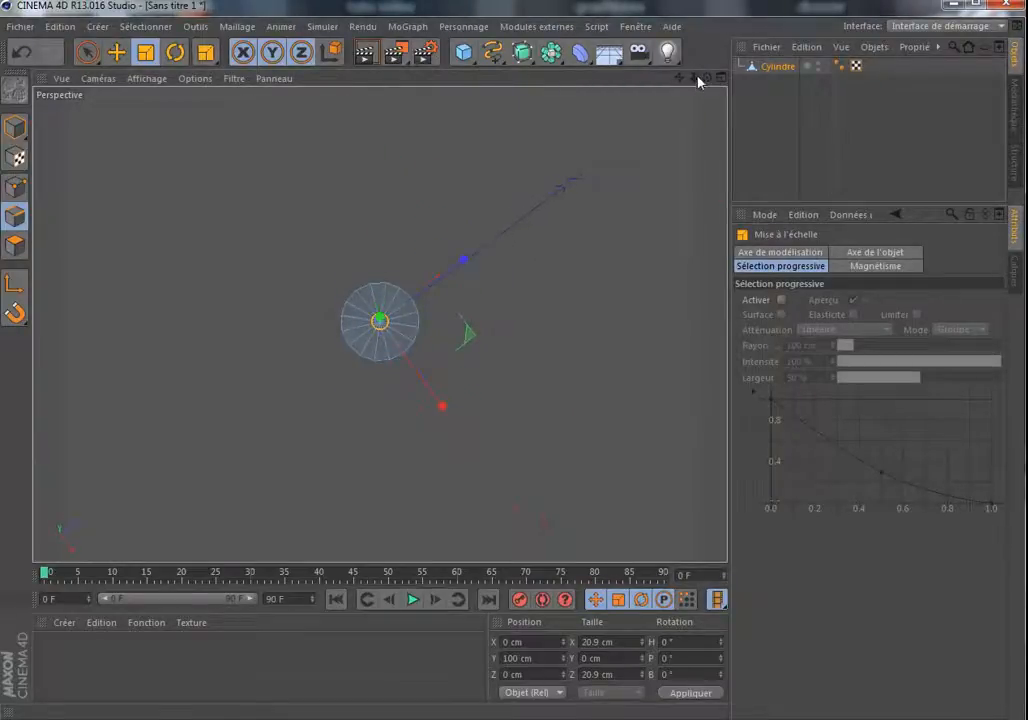
{"action": "left_click_drag", "start_coordinate": [707, 78], "coordinate": [707, 40]}
{"action": "left_click", "coordinate": [90, 53]}
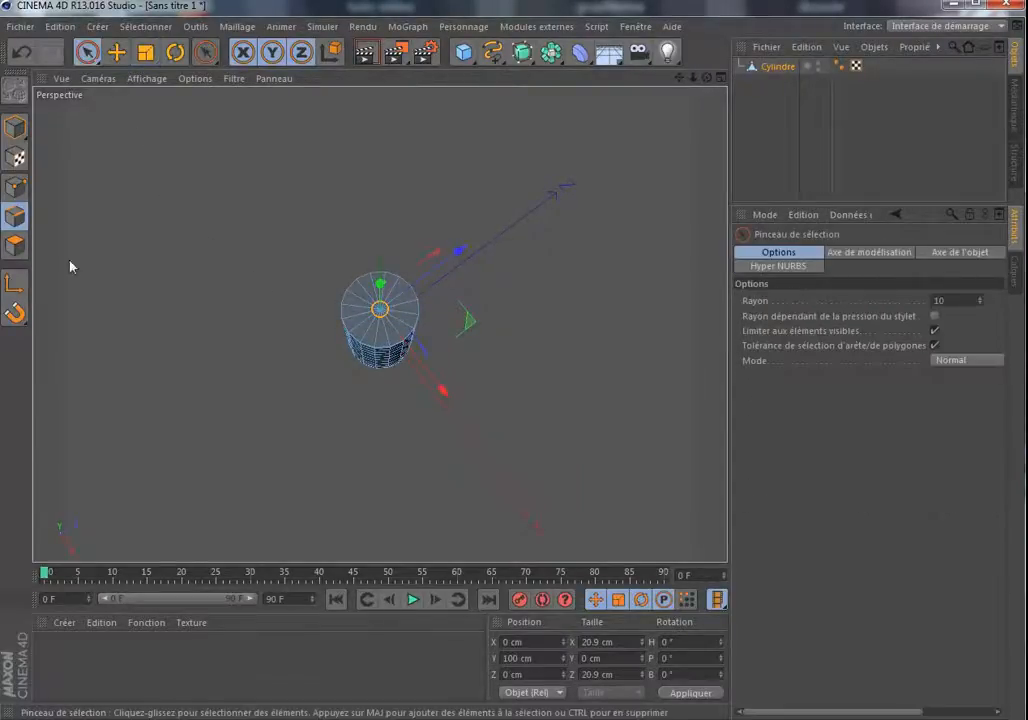
{"action": "left_click", "coordinate": [15, 246]}
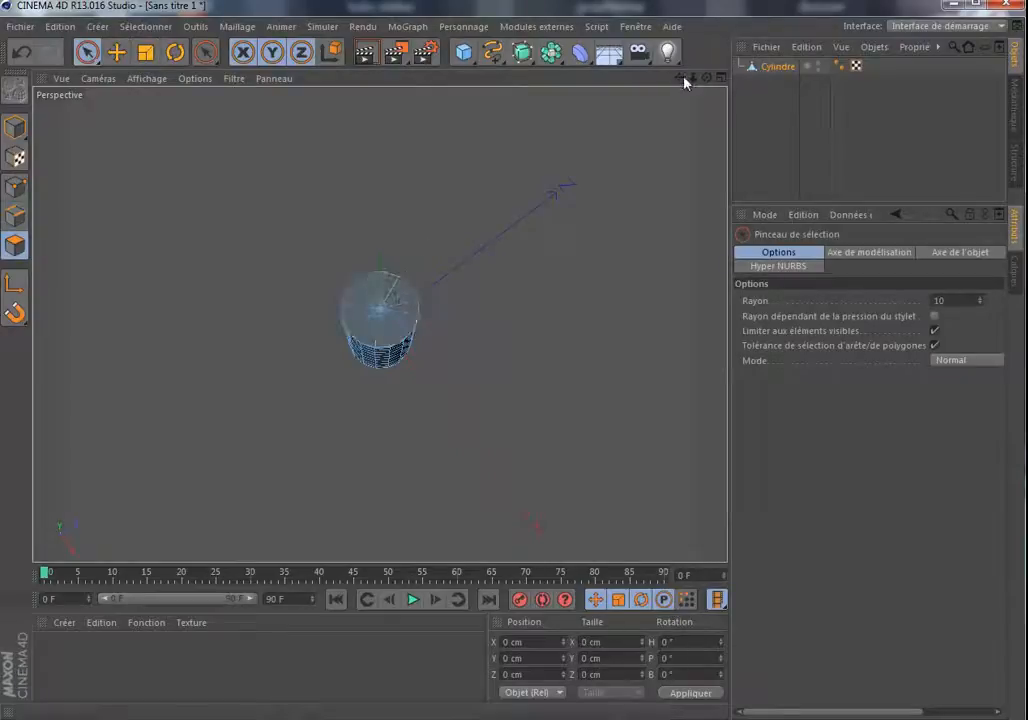
{"action": "mouse_move", "coordinate": [693, 80]}
{"action": "left_mouse_down"}
{"action": "mouse_move", "coordinate": [790, 87]}
{"action": "mouse_move", "coordinate": [693, 79]}
{"action": "left_mouse_up"}
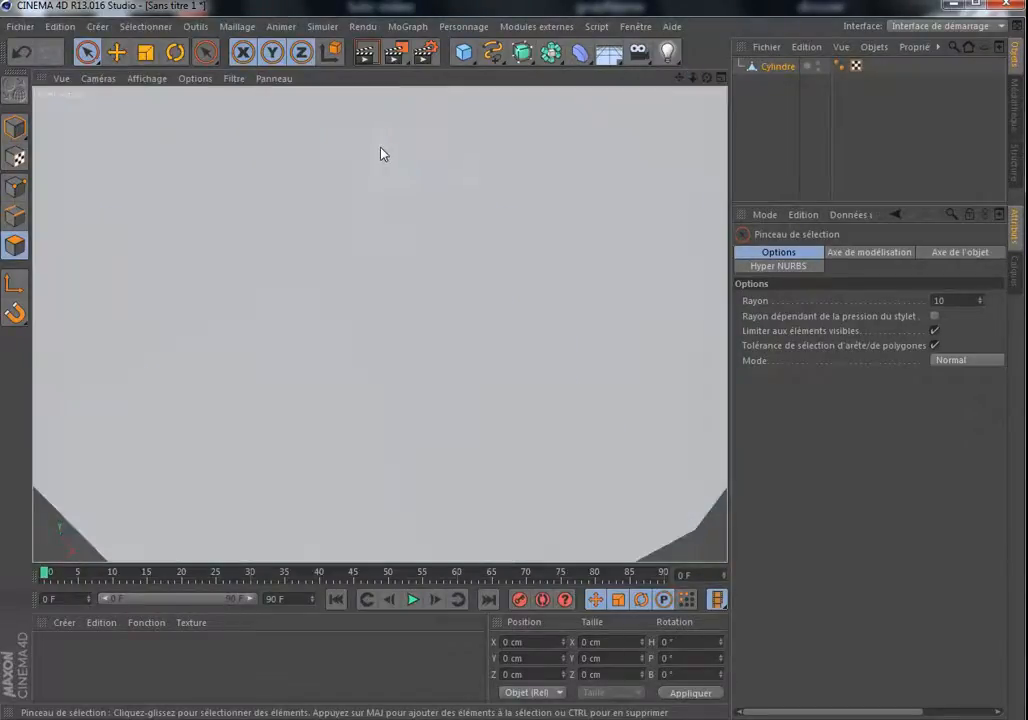
{"action": "left_click", "coordinate": [381, 148]}
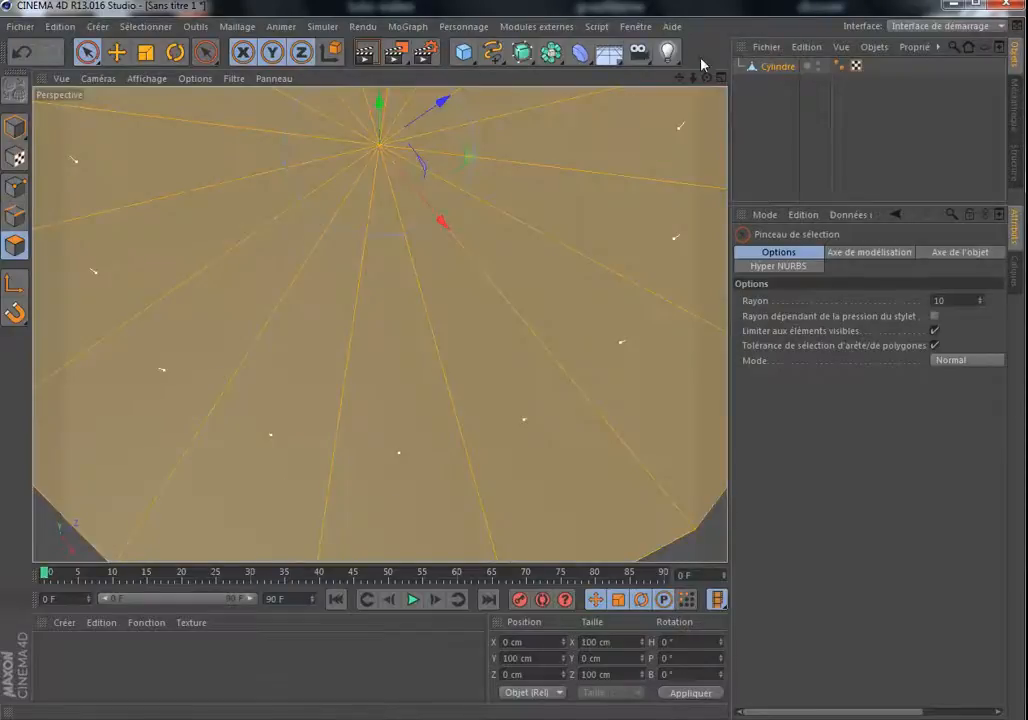
{"action": "key", "text": "Delete"}
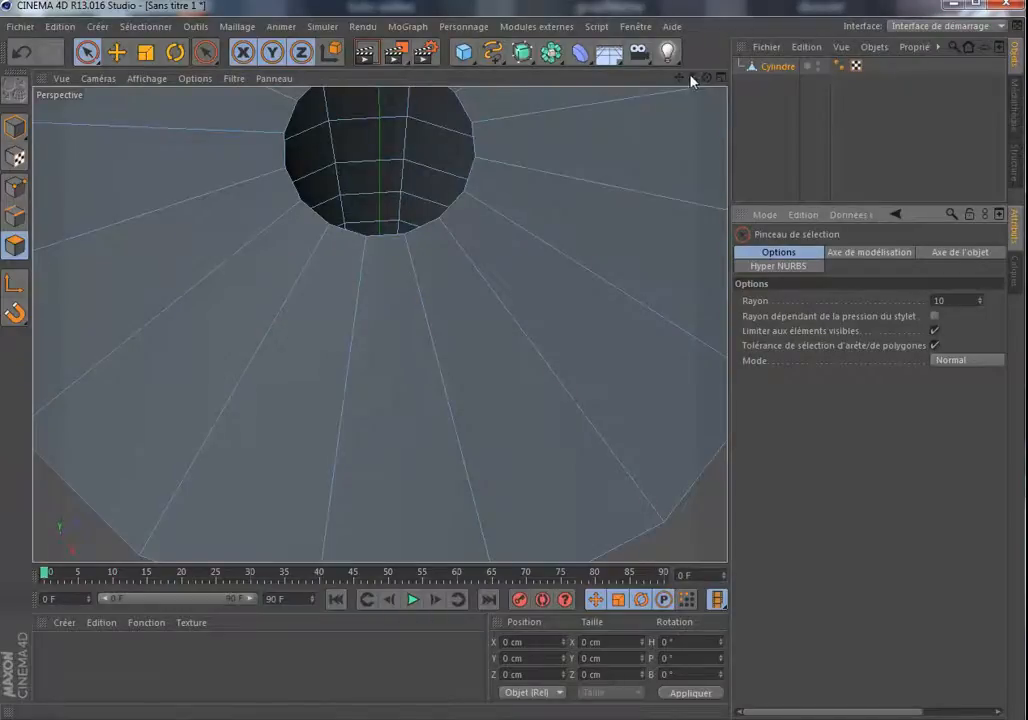
- Select all the bottom cap polygons of the cylinder from below and delete them
{"action": "mouse_move", "coordinate": [707, 77]}
{"action": "left_mouse_down"}
{"action": "mouse_move", "coordinate": [700, 180]}
{"action": "mouse_move", "coordinate": [707, 80]}
{"action": "left_mouse_up"}
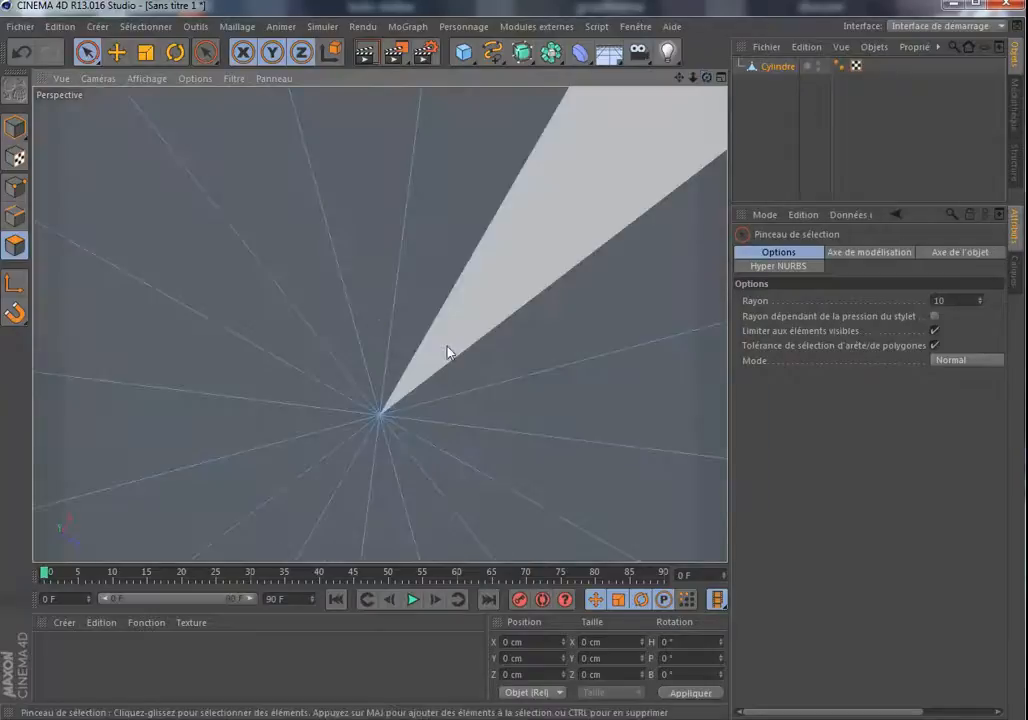
{"action": "mouse_move", "coordinate": [325, 321]}
{"action": "left_mouse_down"}
{"action": "mouse_move", "coordinate": [314, 459]}
{"action": "mouse_move", "coordinate": [503, 434]}
{"action": "mouse_move", "coordinate": [453, 324]}
{"action": "left_mouse_up"}
{"action": "key", "text": "Delete"}
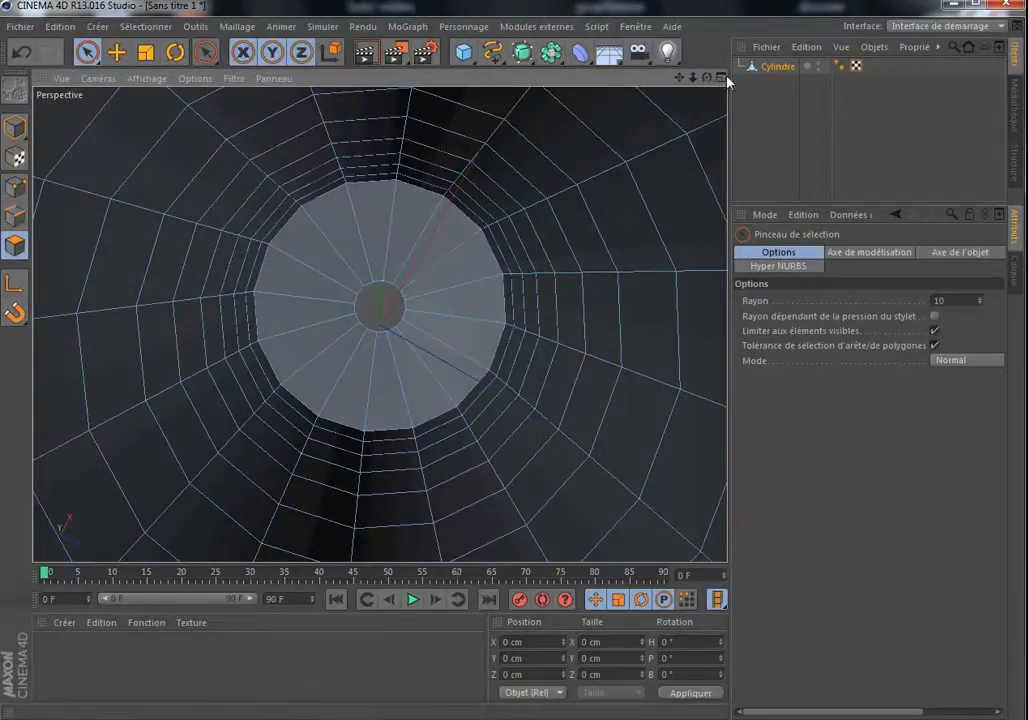
- Examine the opened cylinder from the side in the perspective view, then return to the enlarged front view
{"action": "left_click_drag", "start_coordinate": [706, 78], "coordinate": [702, 288]}
{"action": "scroll", "coordinate": [611, 283], "scroll_direction": "up", "scroll_amount": 4}
{"action": "scroll", "coordinate": [611, 283], "scroll_direction": "down", "scroll_amount": 8}
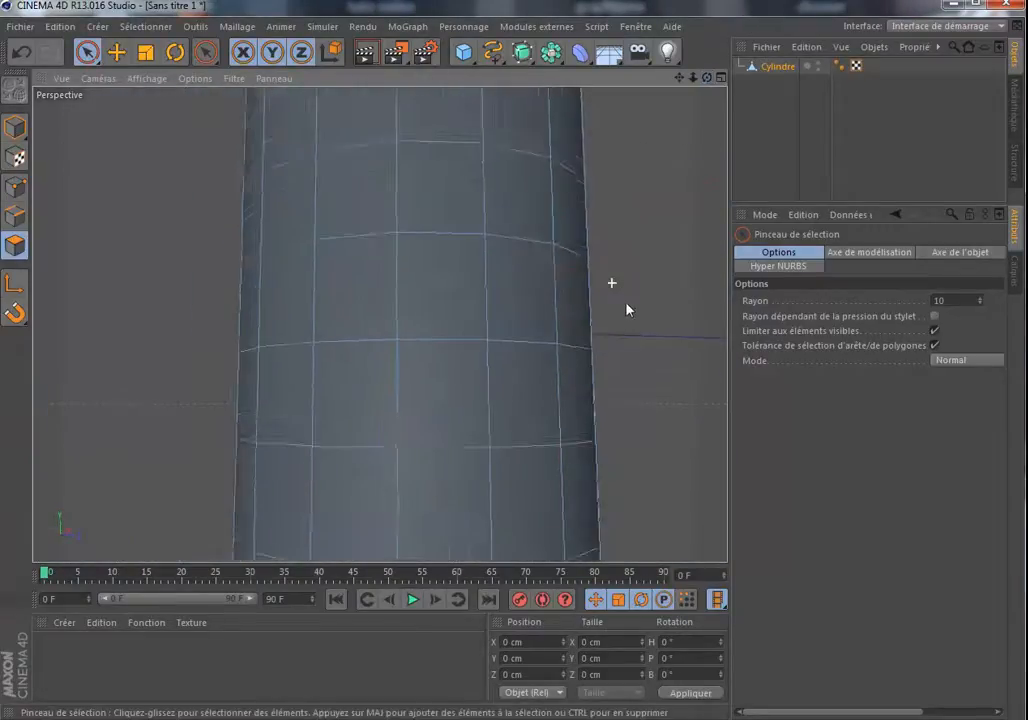
{"action": "scroll", "coordinate": [637, 333], "scroll_direction": "down", "scroll_amount": 6}
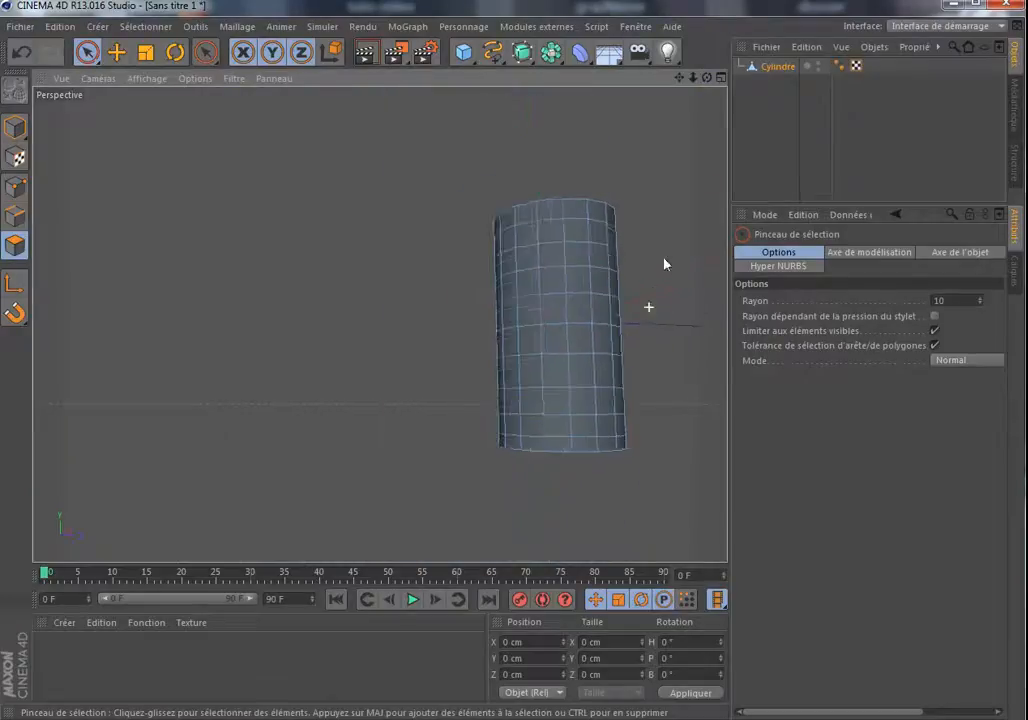
{"action": "left_click_drag", "start_coordinate": [679, 78], "coordinate": [437, 182]}
{"action": "left_click_drag", "start_coordinate": [379, 325], "coordinate": [733, 85]}
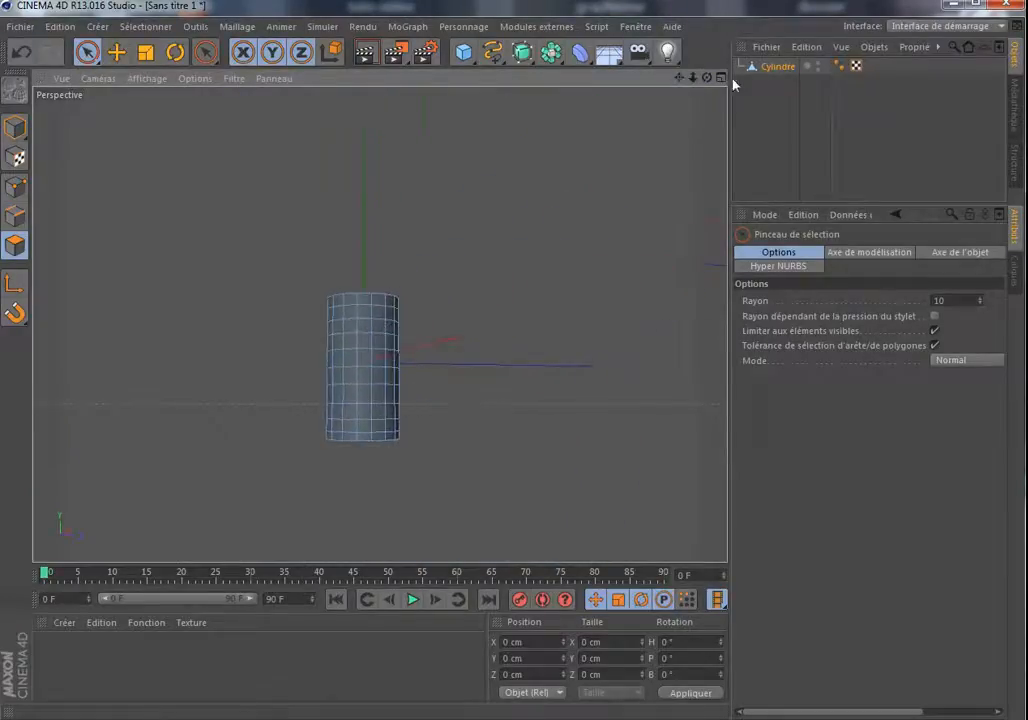
{"action": "left_click", "coordinate": [725, 79]}
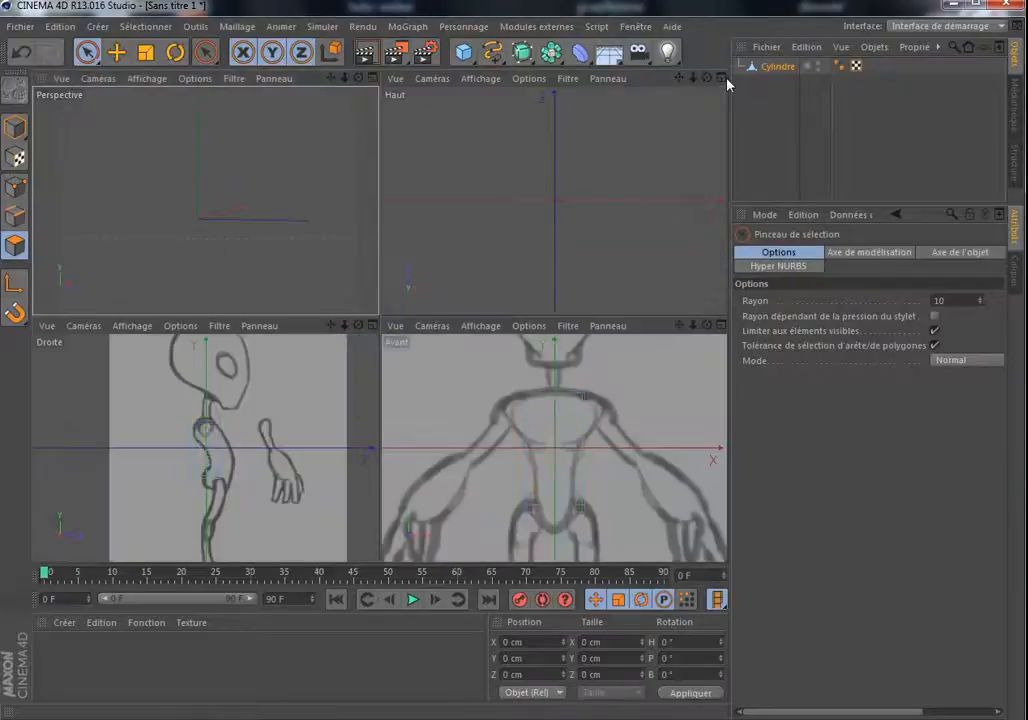
{"action": "left_click", "coordinate": [721, 326]}
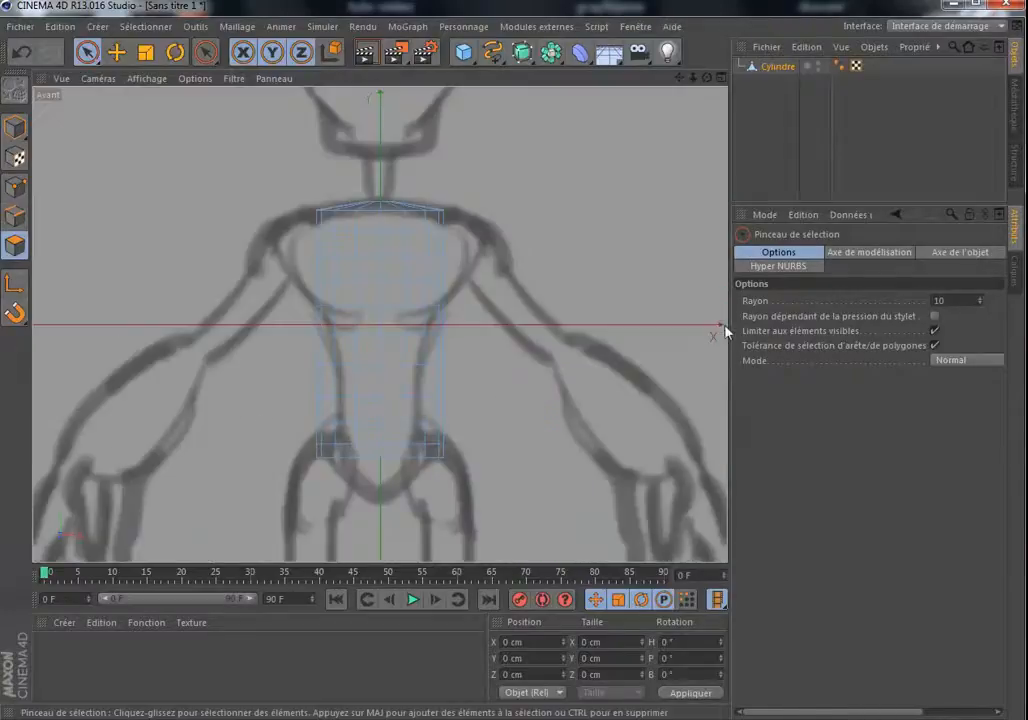
- Select the first edge loop below the top rim and scale it to about 158 cm to match the shoulder width of the drawing
{"action": "scroll", "coordinate": [646, 180], "scroll_direction": "up", "scroll_amount": 5}
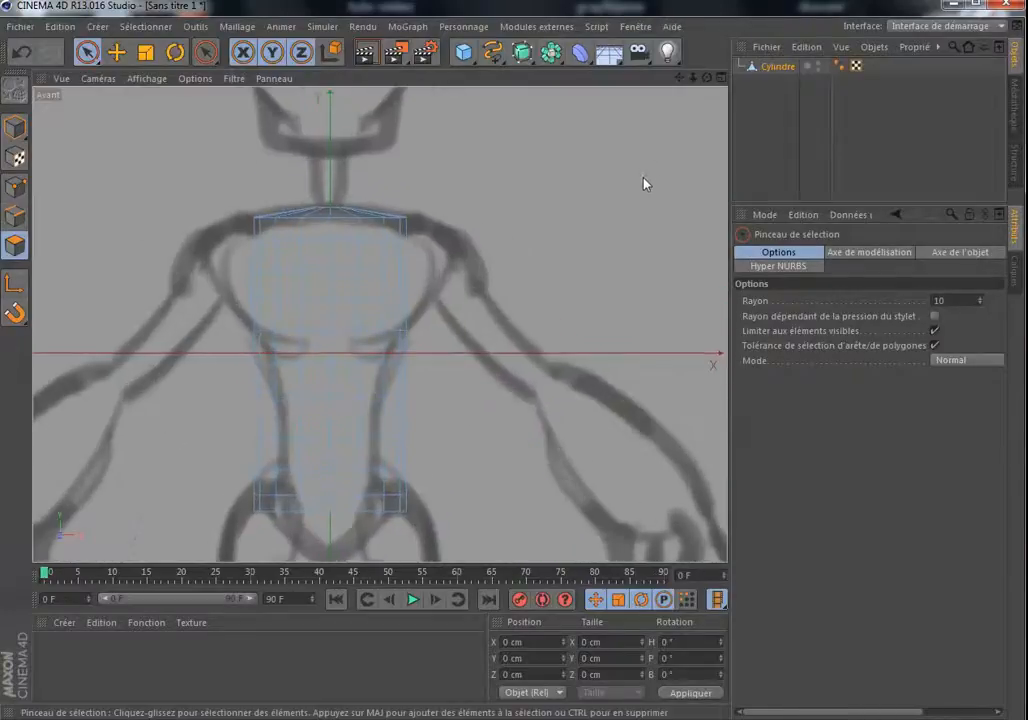
{"action": "scroll", "coordinate": [645, 180], "scroll_direction": "up", "scroll_amount": 1}
{"action": "mouse_move", "coordinate": [679, 78]}
{"action": "left_mouse_down"}
{"action": "mouse_move", "coordinate": [844, 43]}
{"action": "mouse_move", "coordinate": [680, 80]}
{"action": "left_mouse_up"}
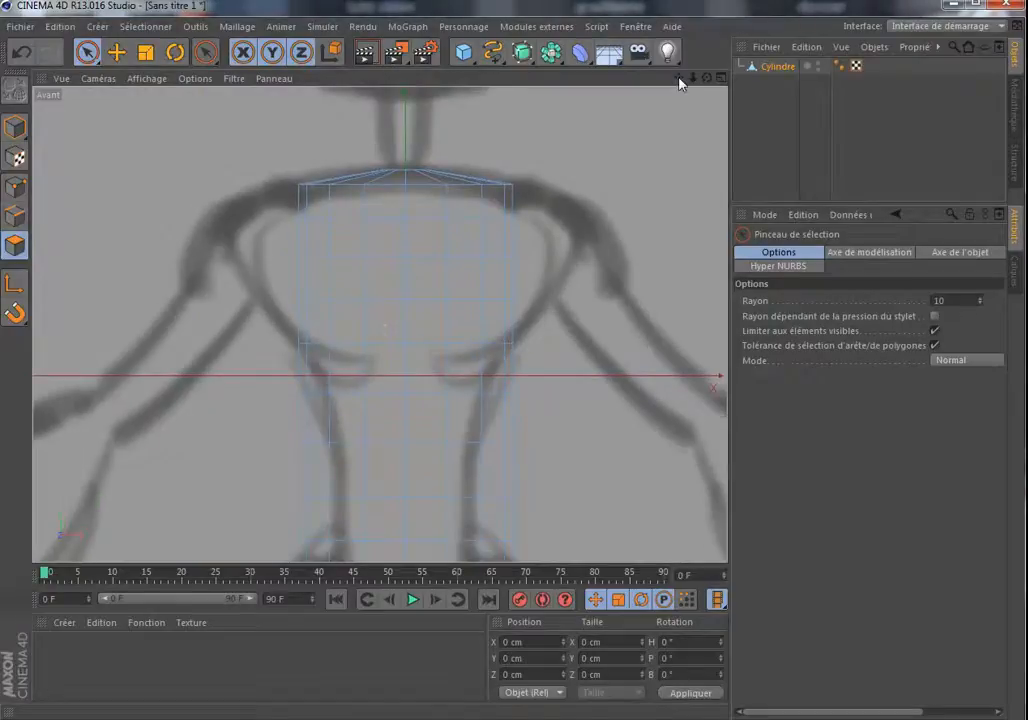
{"action": "left_click_drag", "start_coordinate": [396, 219], "coordinate": [391, 223]}
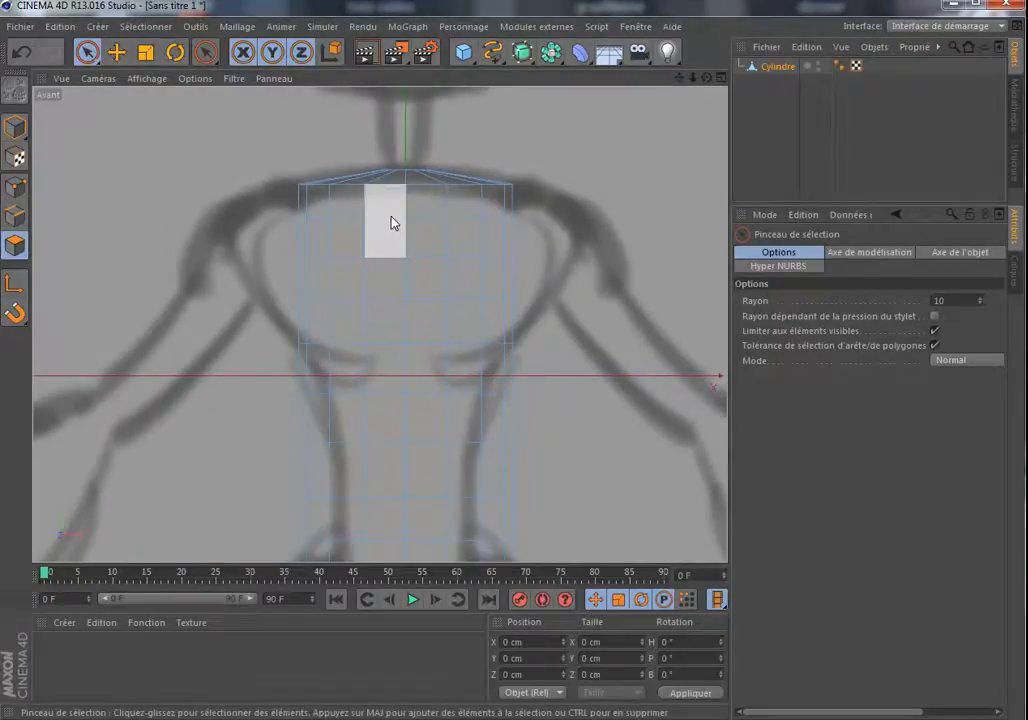
{"action": "key", "text": "u"}
{"action": "key", "text": "l"}
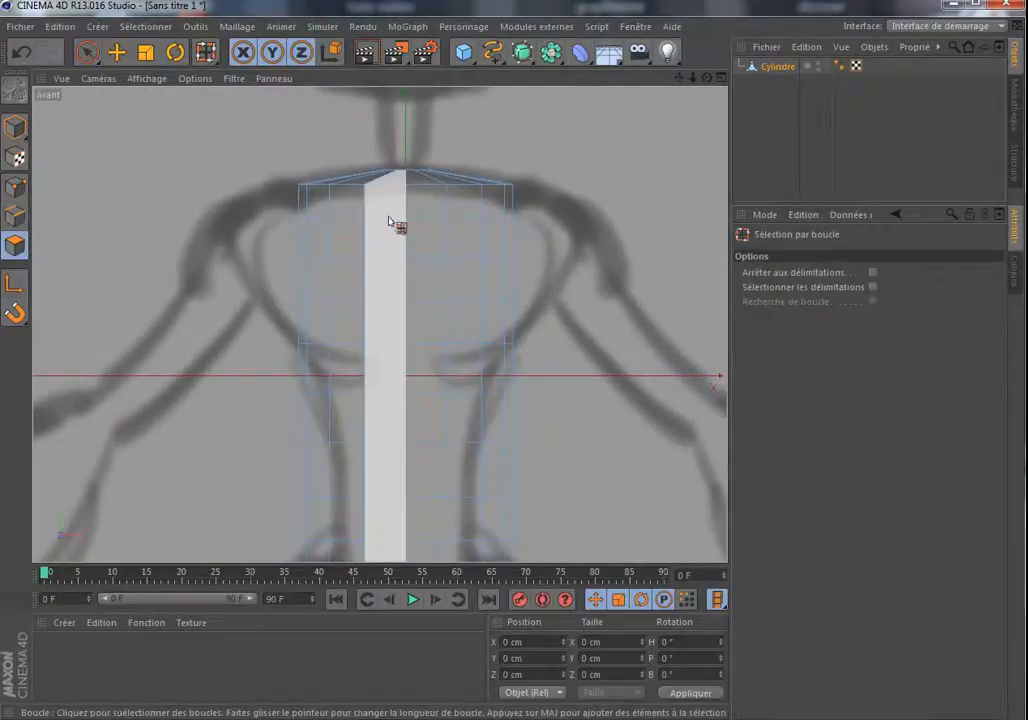
{"action": "left_click", "coordinate": [15, 215]}
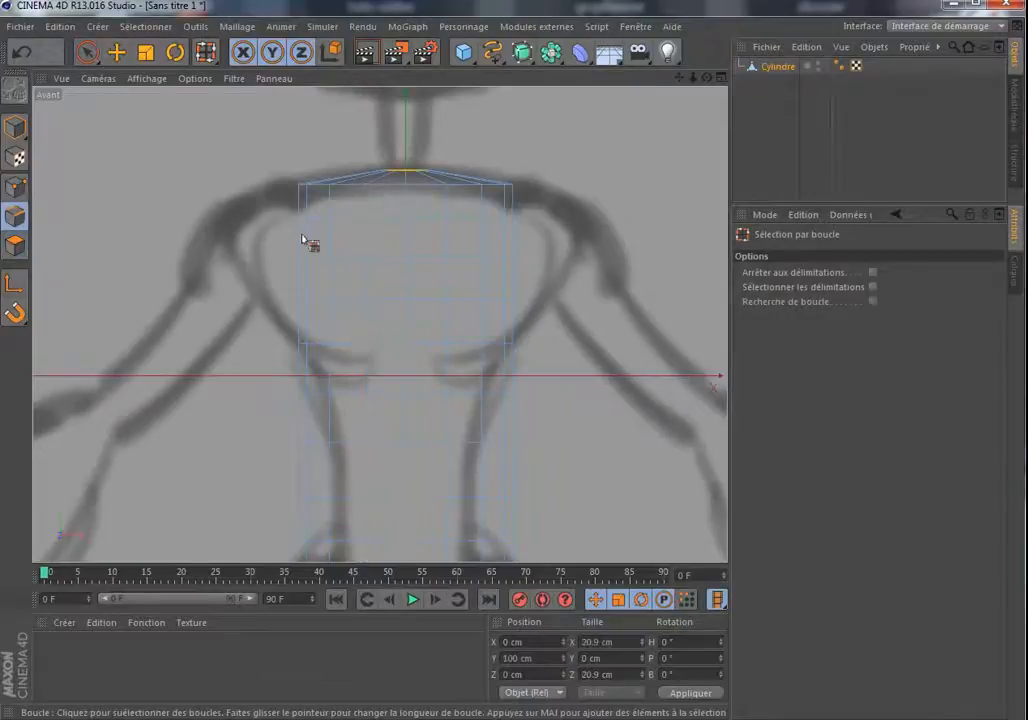
{"action": "left_click", "coordinate": [352, 222]}
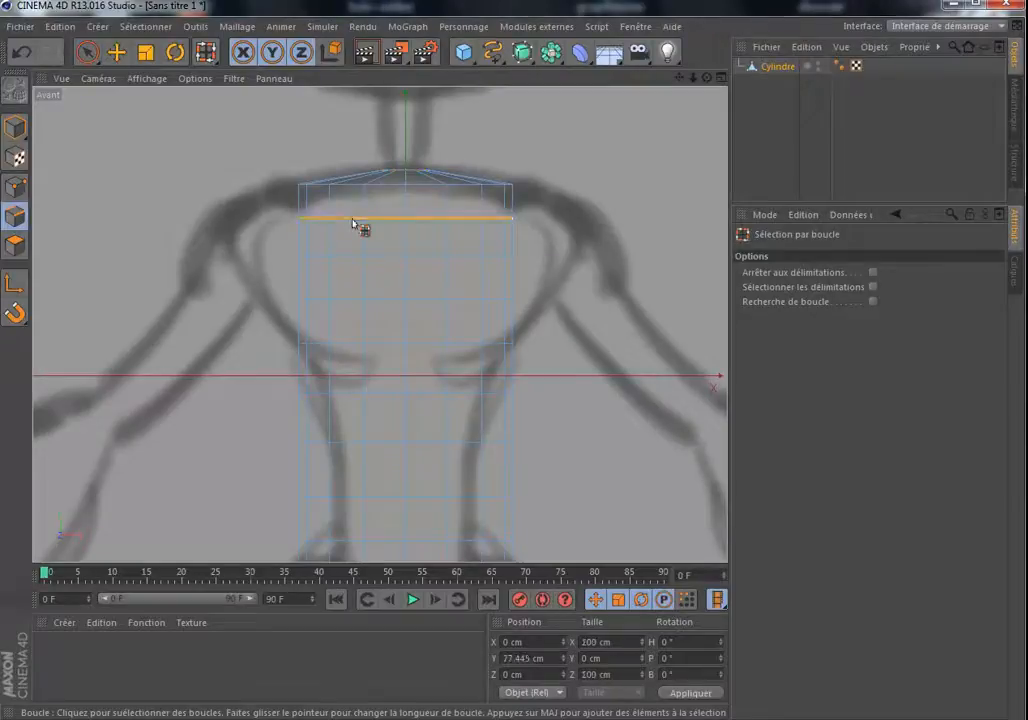
{"action": "key", "text": "t"}
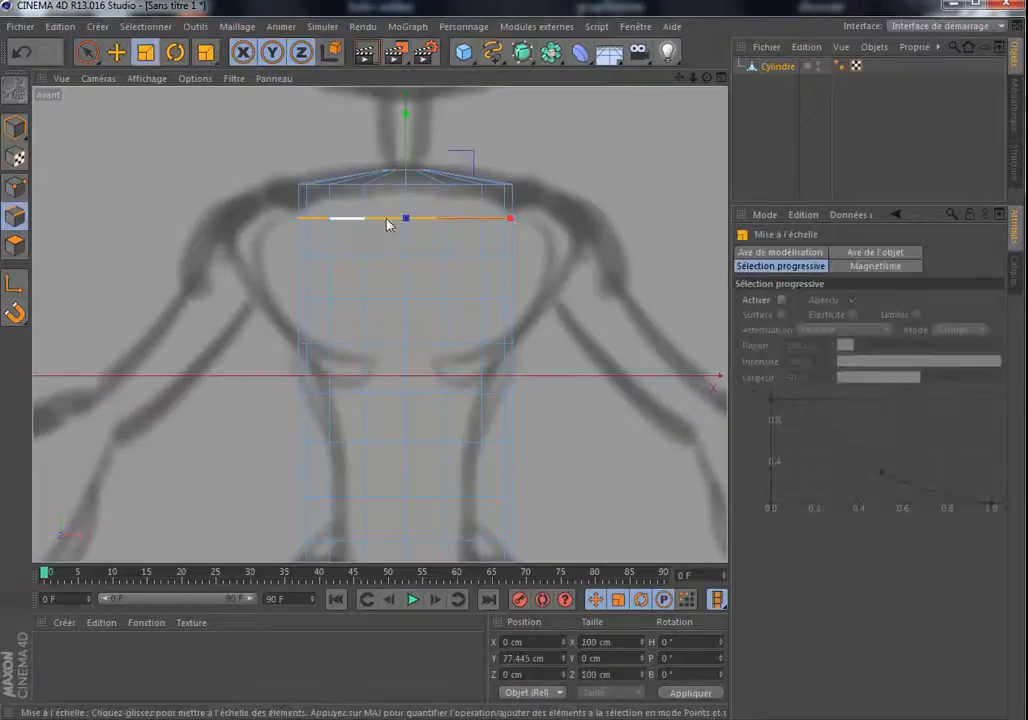
{"action": "left_click_drag", "start_coordinate": [583, 153], "coordinate": [945, 116]}
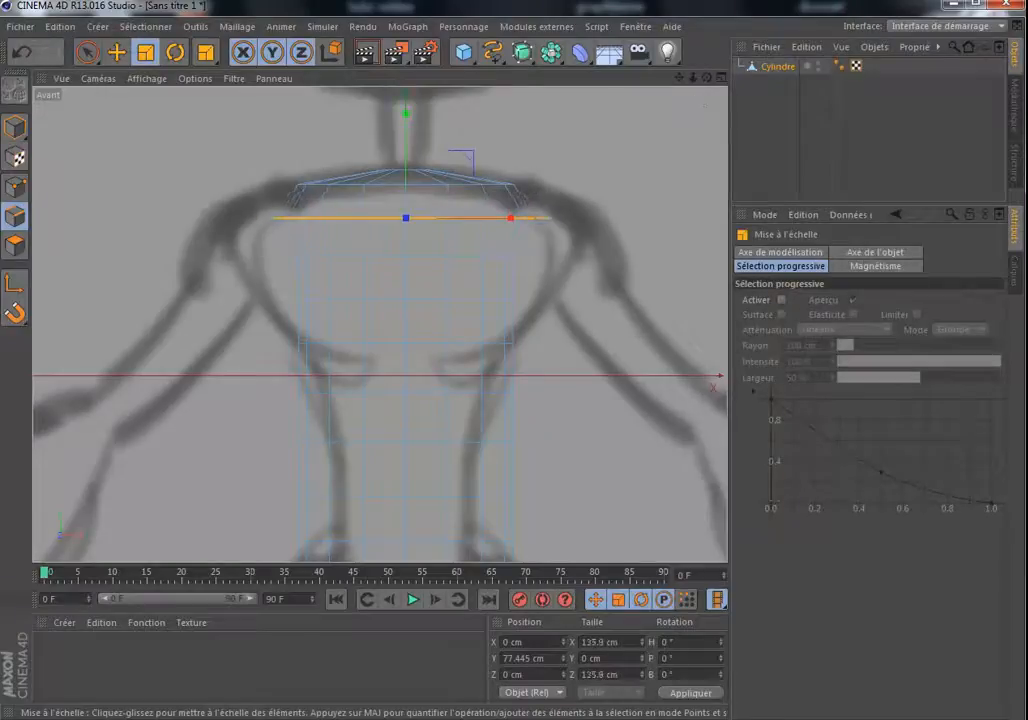
{"action": "left_click_drag", "start_coordinate": [552, 185], "coordinate": [627, 150]}
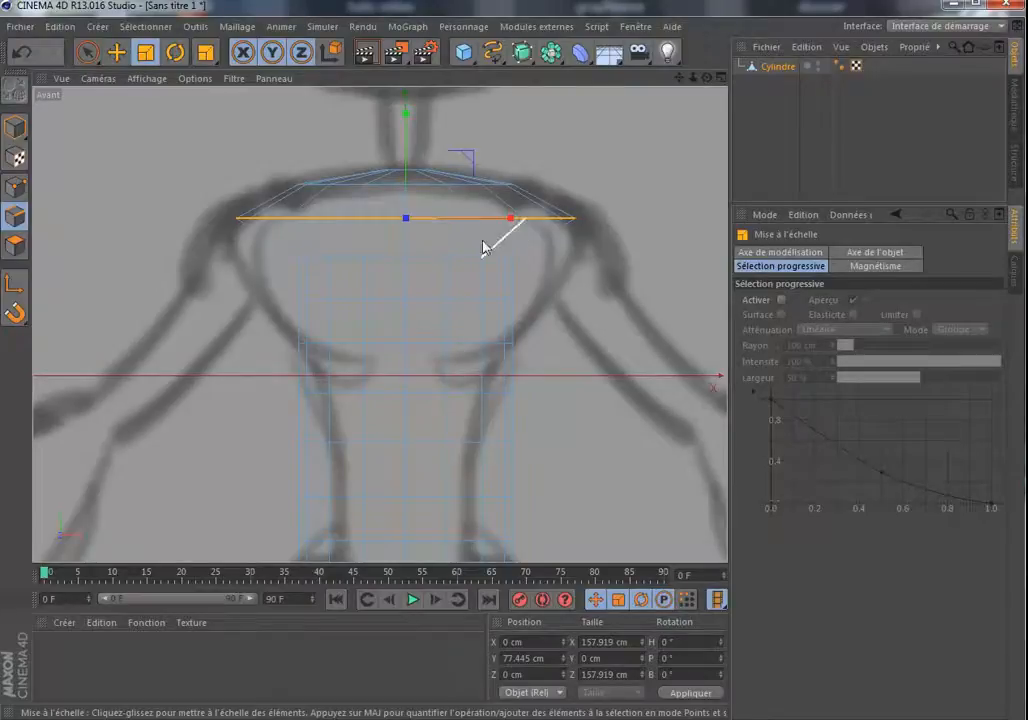
- Select the second edge loop below the top rim and scale it to about 165 cm to match the upper chest width
{"action": "key", "text": "shift+u"}
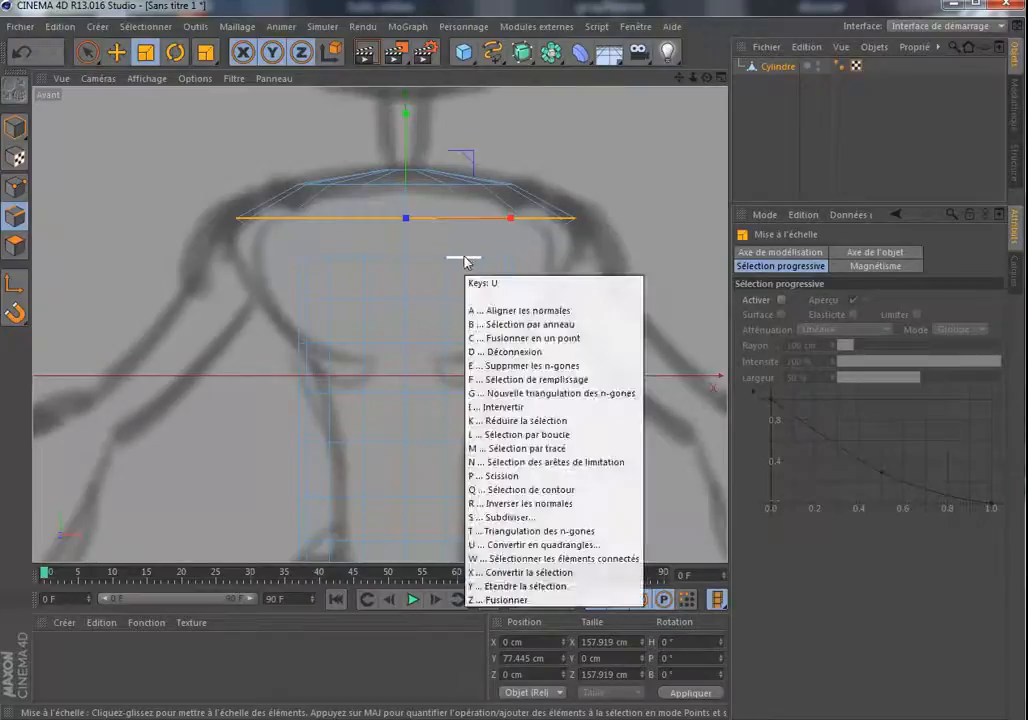
{"action": "key", "text": "l"}
{"action": "left_click", "coordinate": [465, 259]}
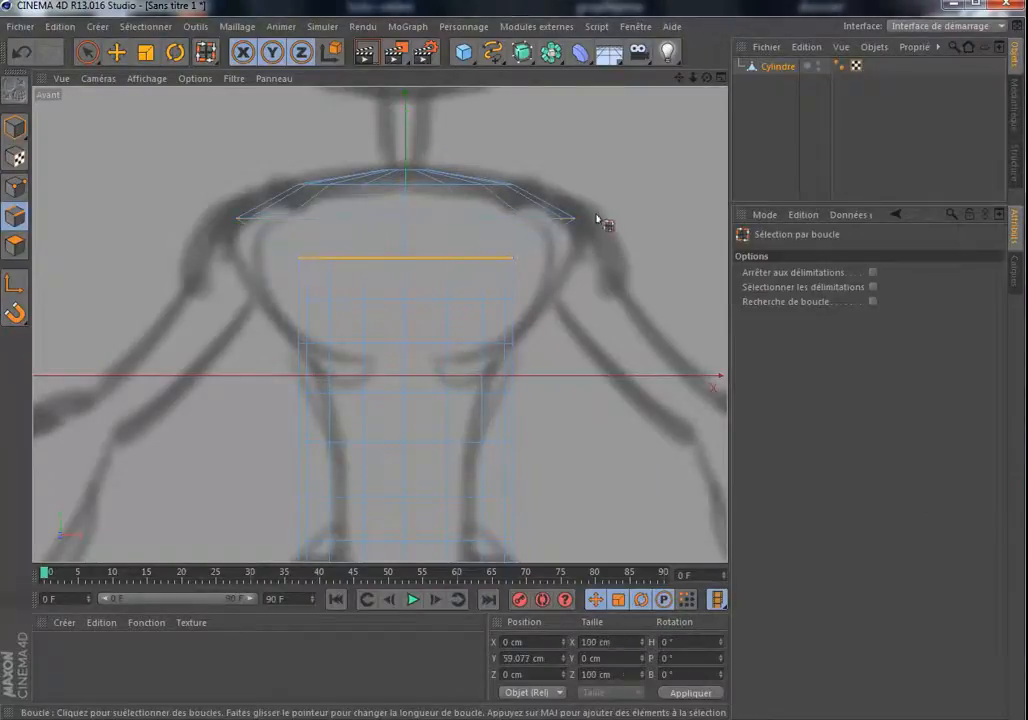
{"action": "key", "text": "t"}
{"action": "left_click_drag", "start_coordinate": [653, 156], "coordinate": [722, 134]}
{"action": "left_click_drag", "start_coordinate": [505, 183], "coordinate": [645, 250]}
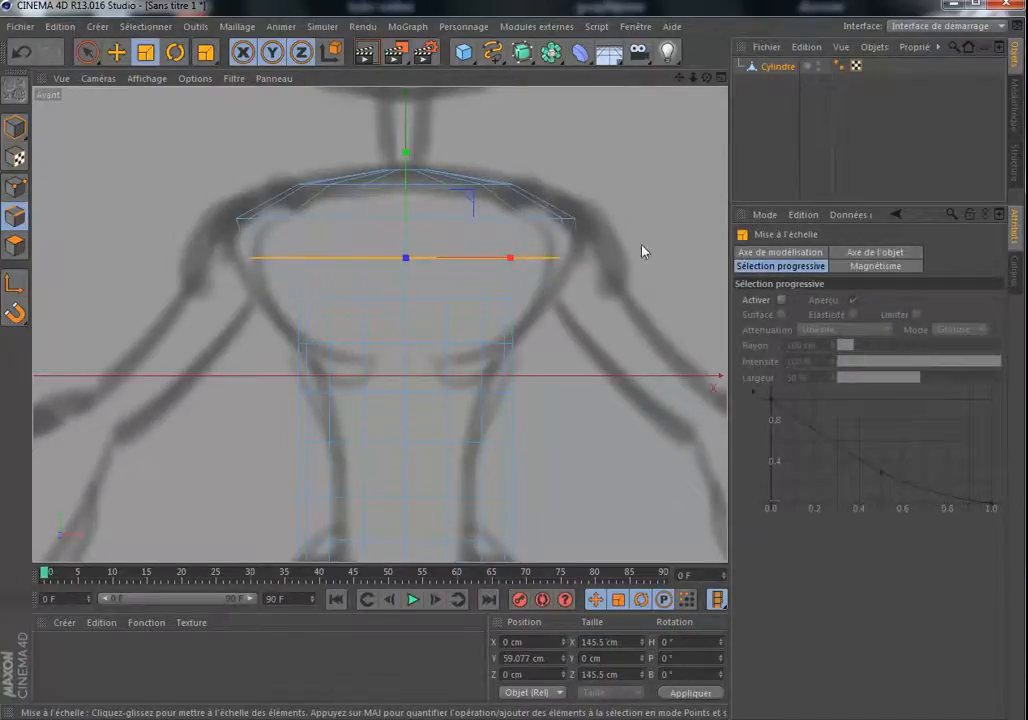
{"action": "left_click_drag", "start_coordinate": [677, 108], "coordinate": [656, 149]}
{"action": "left_click_drag", "start_coordinate": [484, 362], "coordinate": [460, 369]}
- Select the third edge loop below the top rim and scale it to about 133.5 cm to fit the chest outline
{"action": "key", "text": "u"}
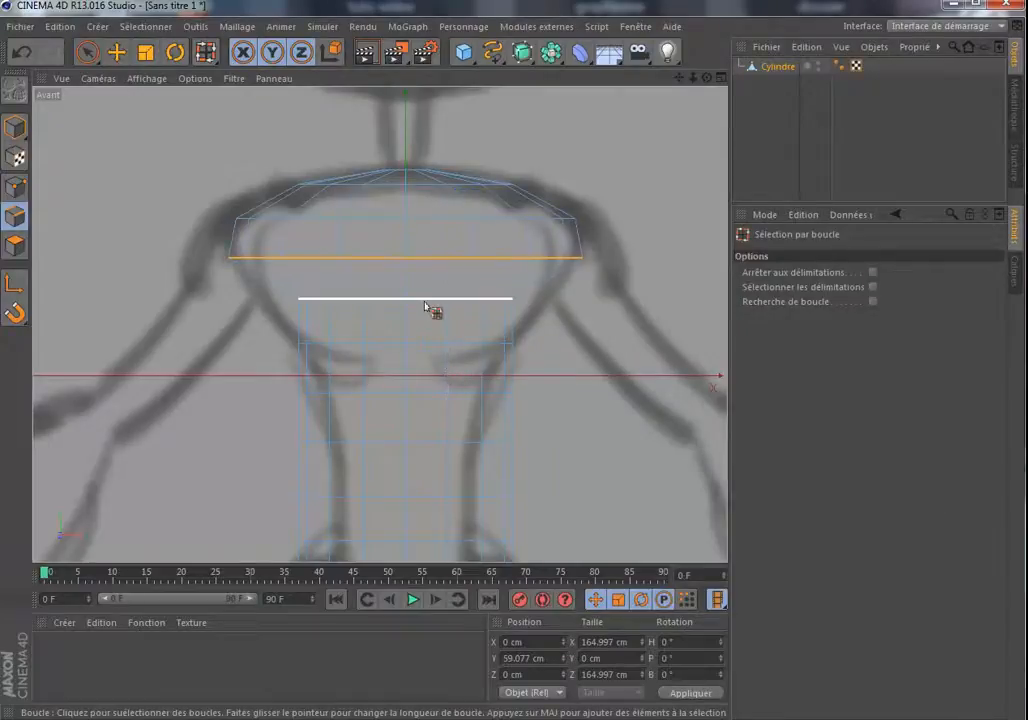
{"action": "left_click", "coordinate": [426, 307]}
{"action": "key", "text": "t"}
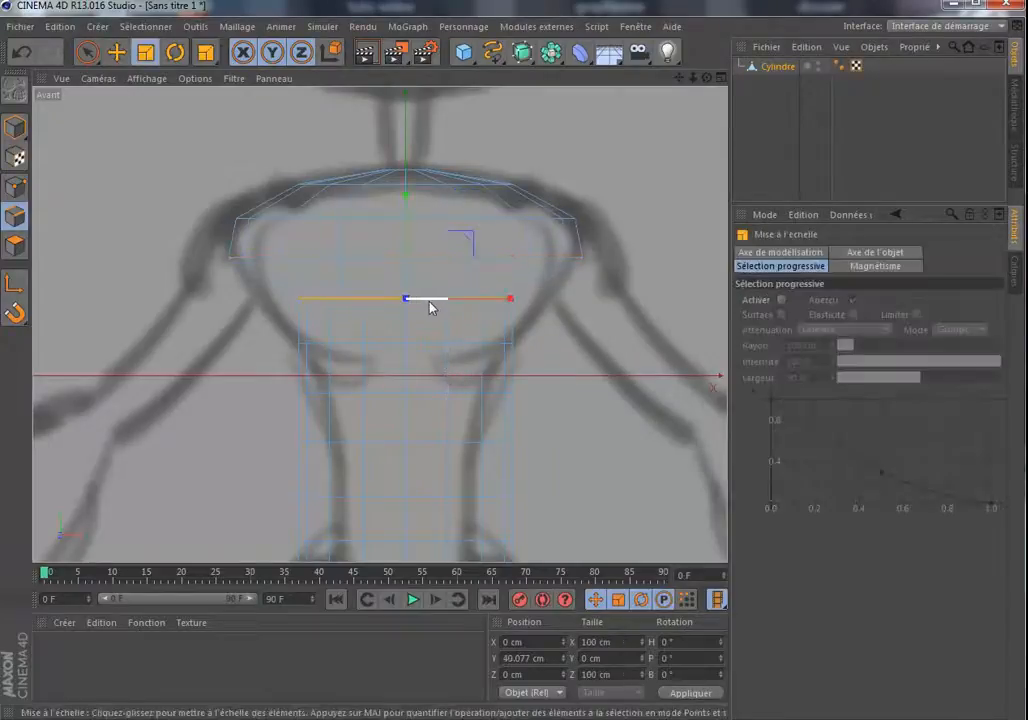
{"action": "left_click_drag", "start_coordinate": [630, 232], "coordinate": [725, 195]}
- Select the edge loop just below the horizontal X axis and scale it to about 76 cm to follow the tapering ribcage
{"action": "left_click_drag", "start_coordinate": [436, 240], "coordinate": [441, 240]}
{"action": "left_click_drag", "start_coordinate": [680, 77], "coordinate": [676, 90]}
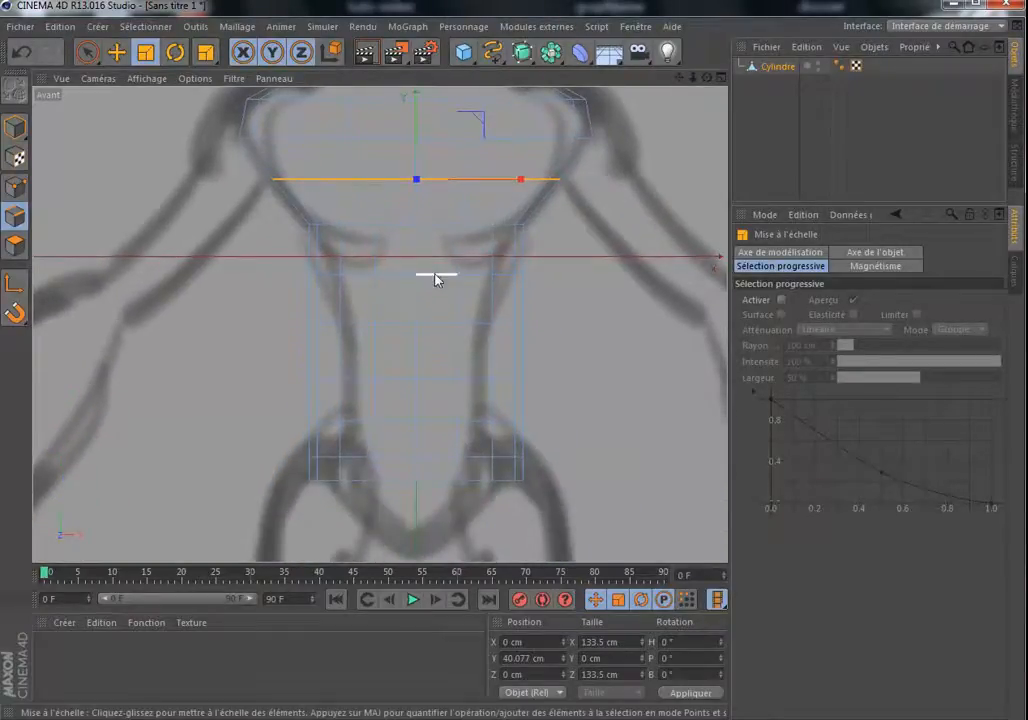
{"action": "key", "text": "u"}
{"action": "key", "text": "l"}
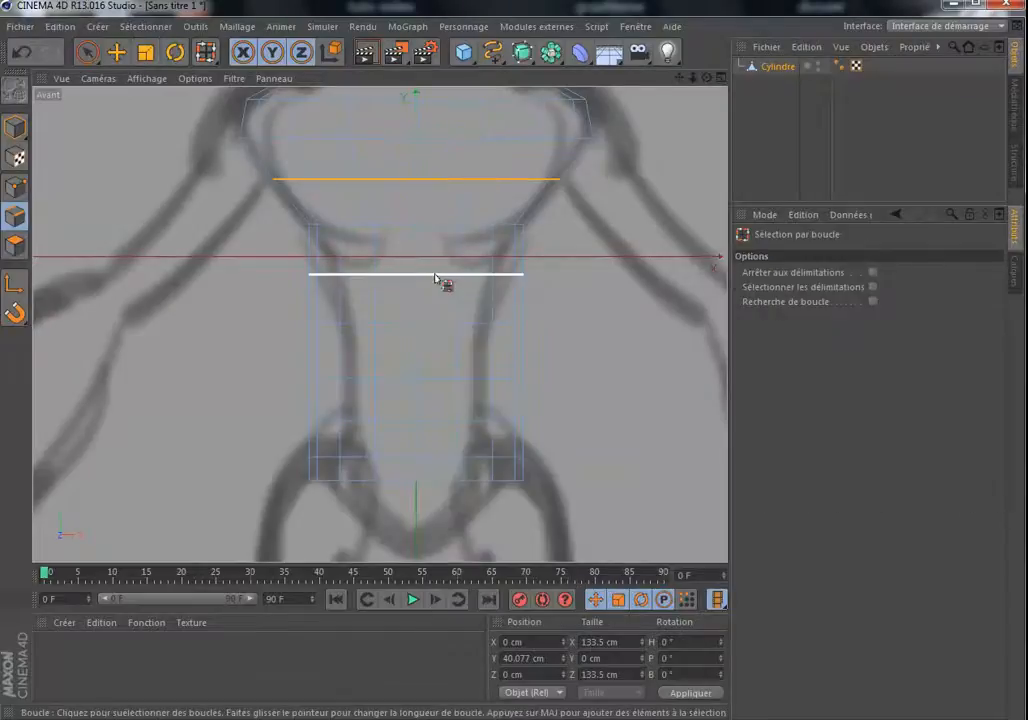
{"action": "left_click", "coordinate": [437, 279]}
{"action": "key", "text": "t"}
{"action": "left_click_drag", "start_coordinate": [620, 234], "coordinate": [547, 356]}
- Select the second edge loop below the X axis and scale it to about 61.5 cm to match the upper waist
{"action": "key", "text": "u"}
{"action": "key", "text": "l"}
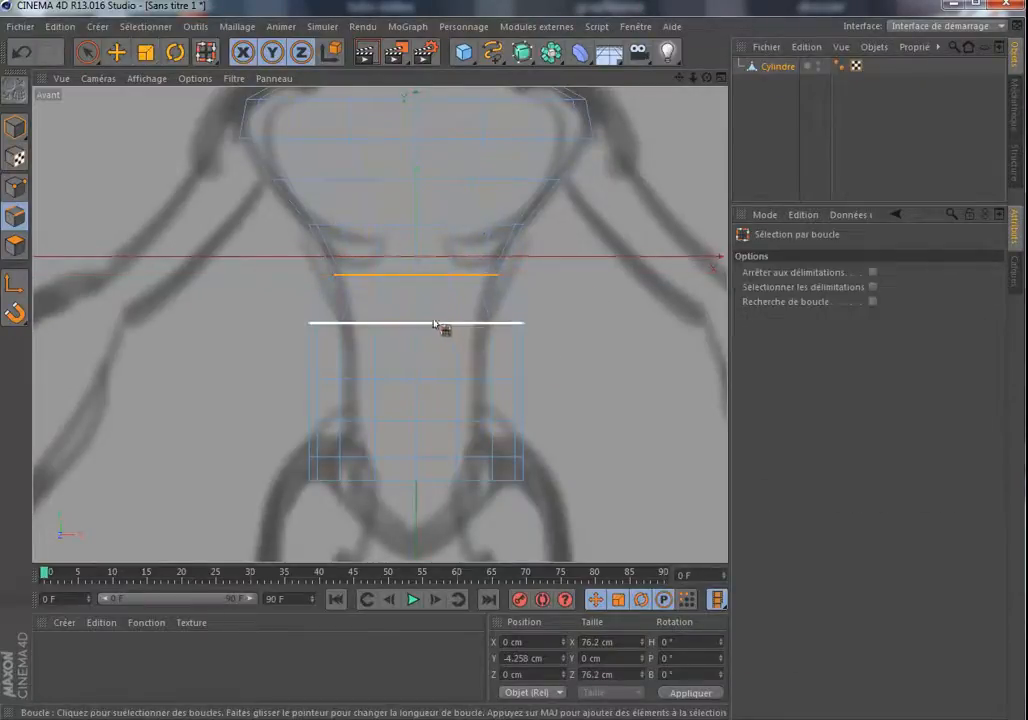
{"action": "left_click", "coordinate": [438, 326]}
{"action": "key", "text": "t"}
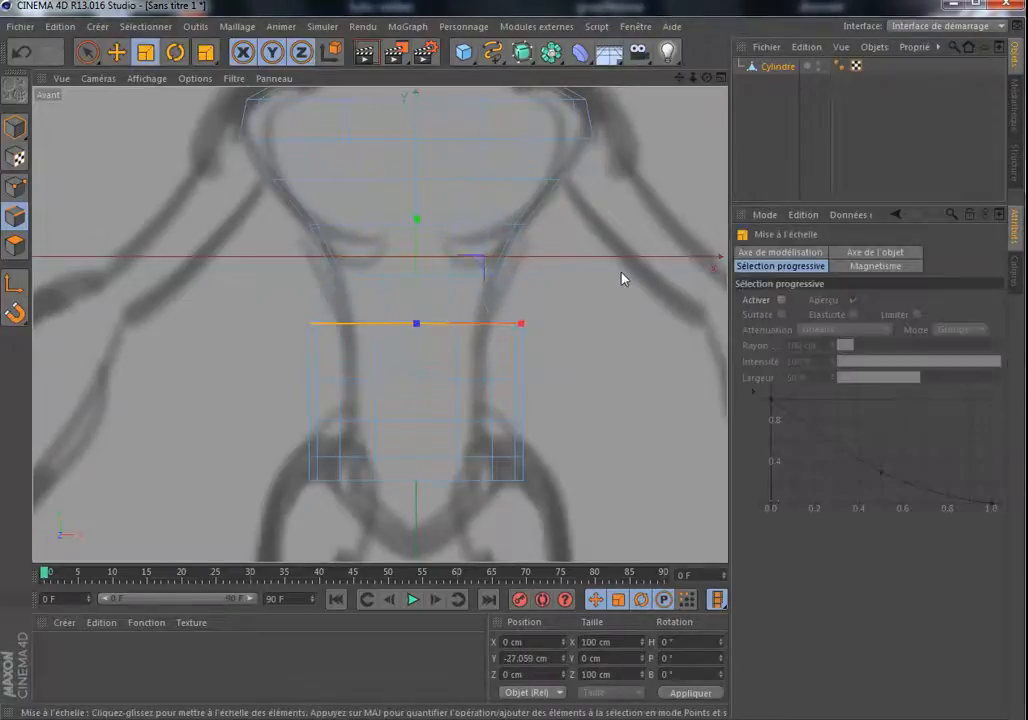
{"action": "left_click_drag", "start_coordinate": [622, 278], "coordinate": [461, 428]}
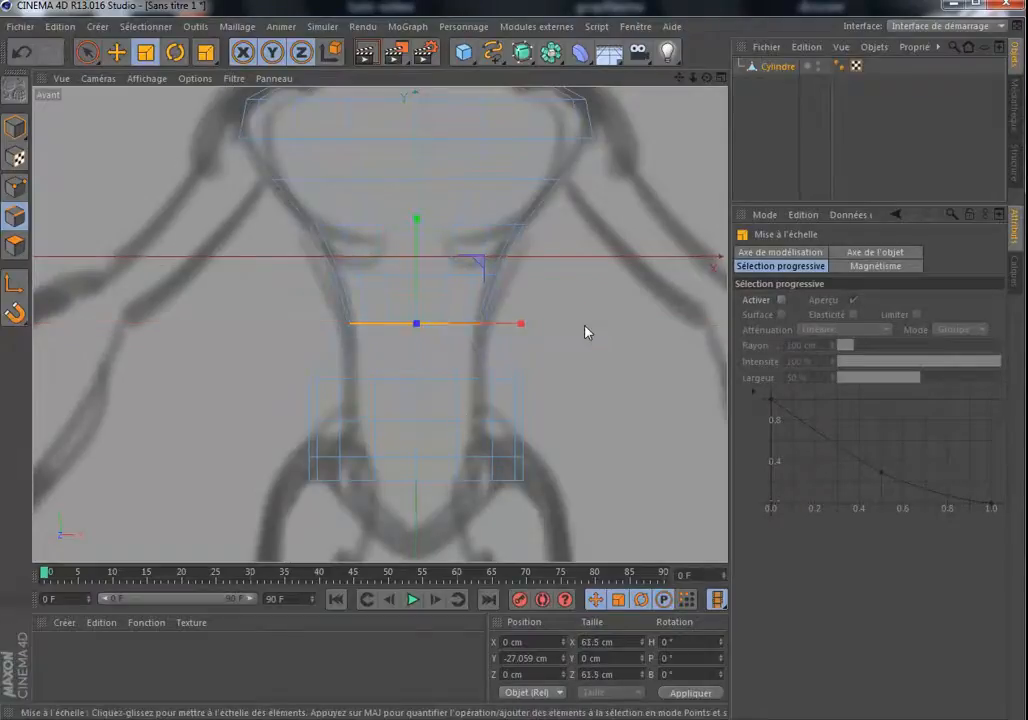
- Select the third edge loop below the X axis and scale it to about 60 cm to match the narrow waist
{"action": "key", "text": "u"}
{"action": "key", "text": "l"}
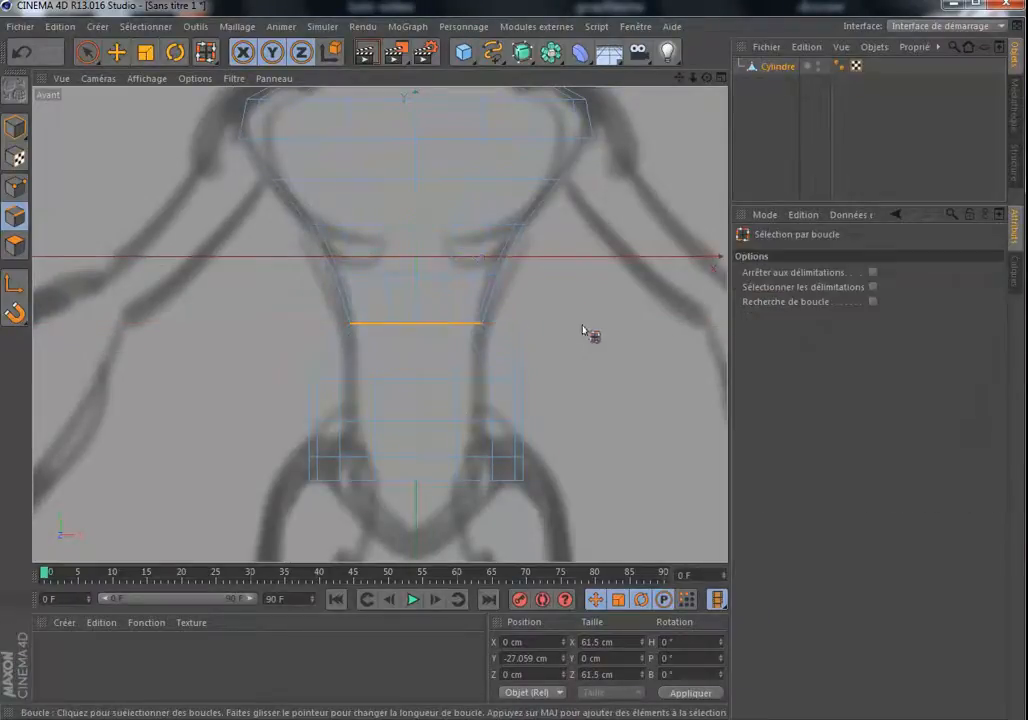
{"action": "left_click", "coordinate": [443, 382]}
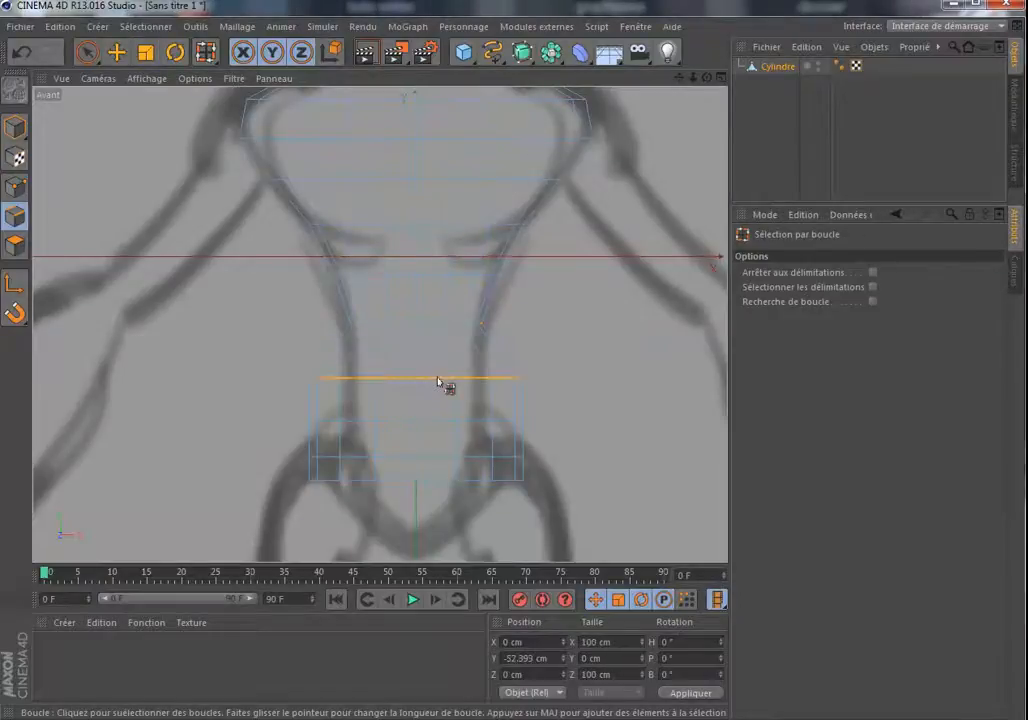
{"action": "key", "text": "t"}
{"action": "left_click_drag", "start_coordinate": [581, 323], "coordinate": [404, 475]}
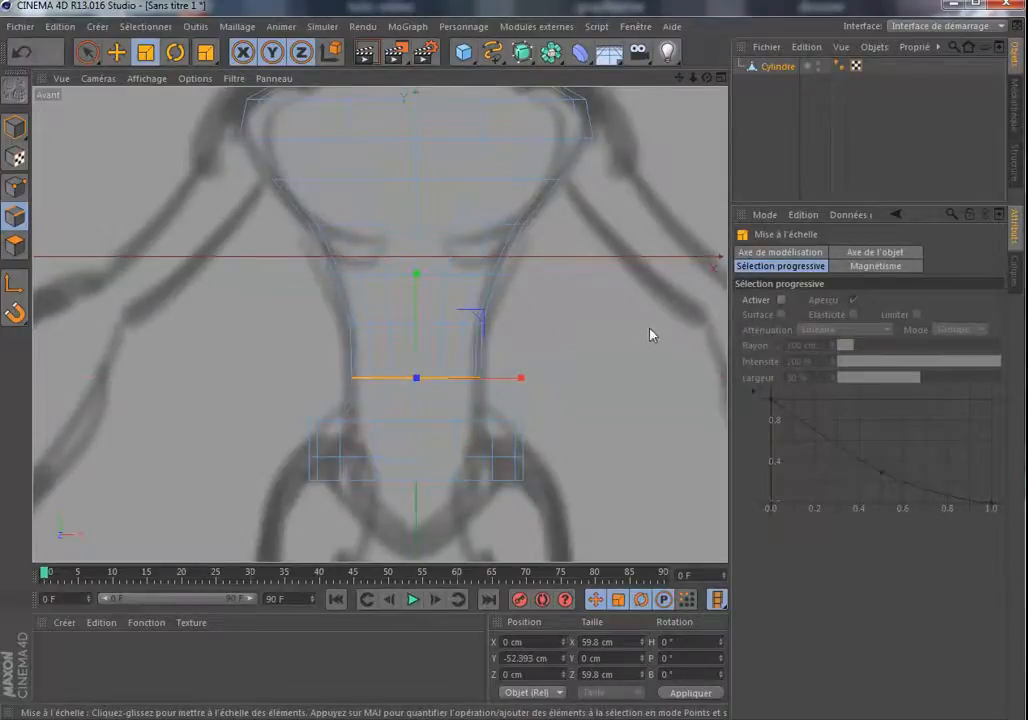
- Select the fourth edge loop below the X axis and scale it down to the waist outline just above the hips
{"action": "key", "text": "u"}
{"action": "key", "text": "l"}
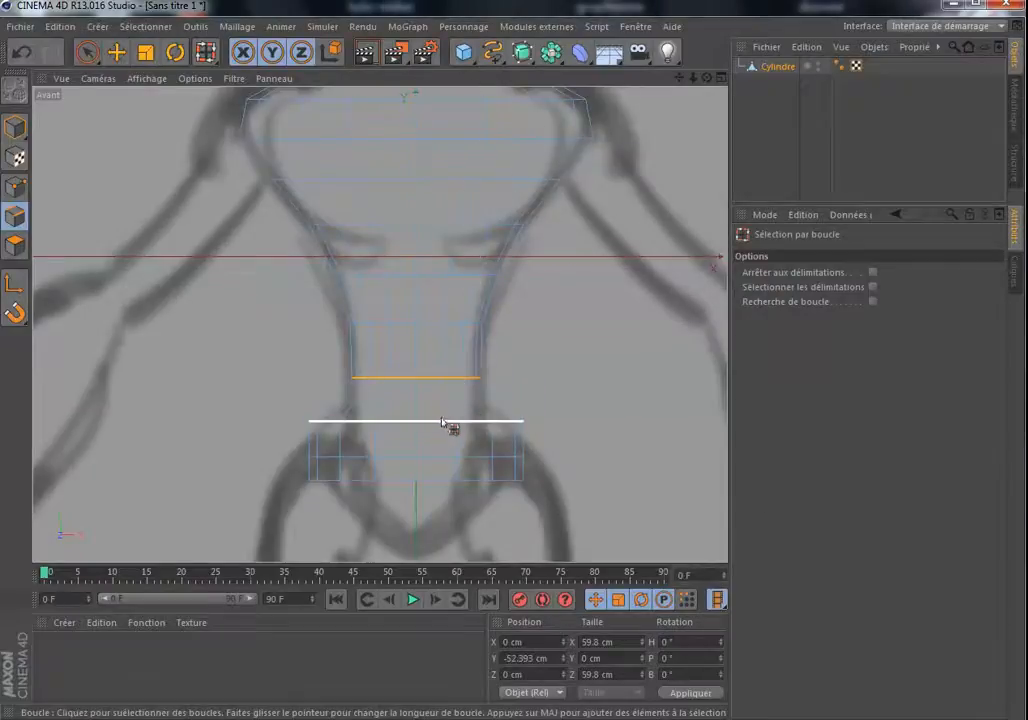
{"action": "left_click", "coordinate": [437, 423]}
{"action": "key", "text": "t"}
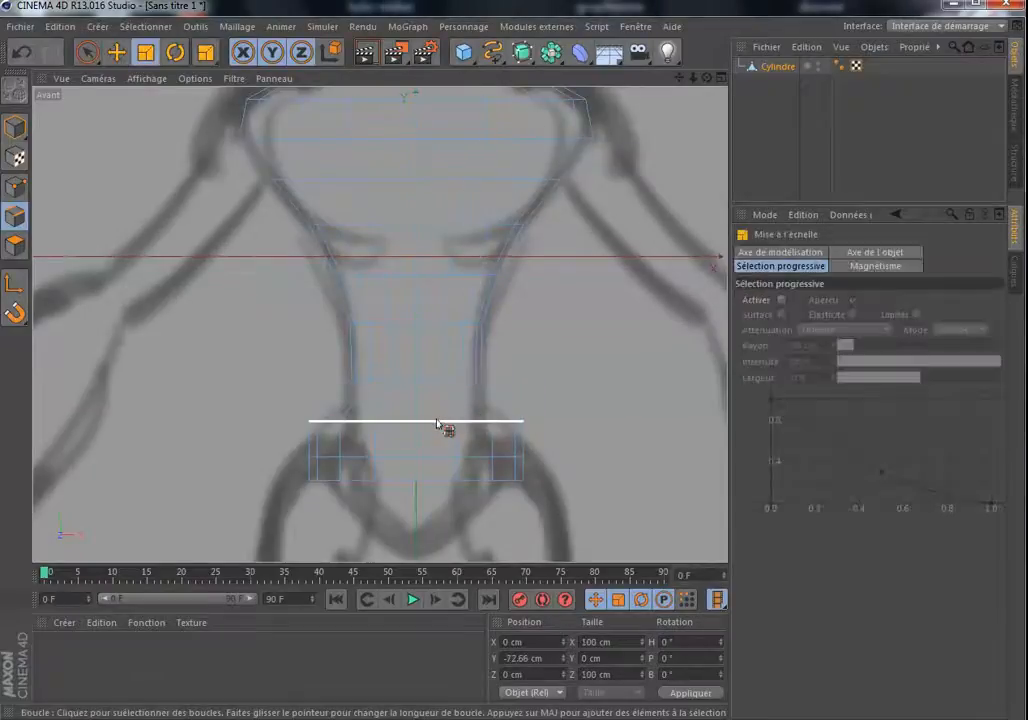
{"action": "left_click_drag", "start_coordinate": [601, 347], "coordinate": [445, 488]}
- Select the edge loop just above the bottom rim and scale it to about 50.5 cm to fit the lower abdomen
{"action": "key", "text": "u"}
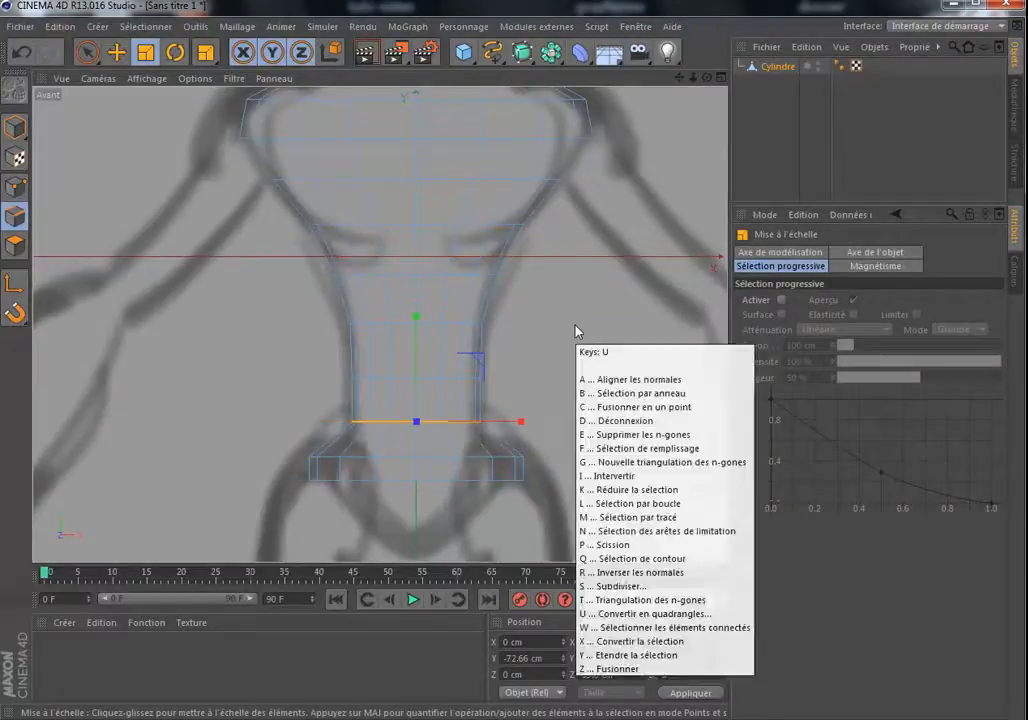
{"action": "key", "text": "l"}
{"action": "left_click", "coordinate": [446, 459]}
{"action": "key", "text": "t"}
{"action": "left_click_drag", "start_coordinate": [622, 344], "coordinate": [413, 539]}
- Select the bottom rim edge loop and scale it to about 44 cm
{"action": "key", "text": "u"}
{"action": "key", "text": "l"}
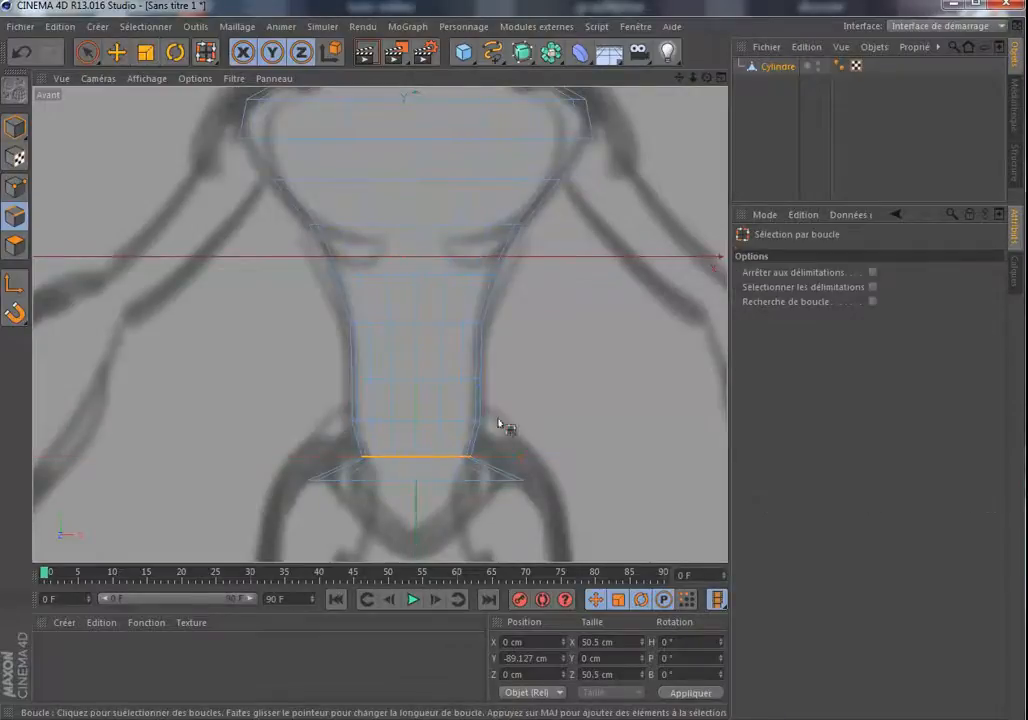
{"action": "left_click", "coordinate": [432, 484]}
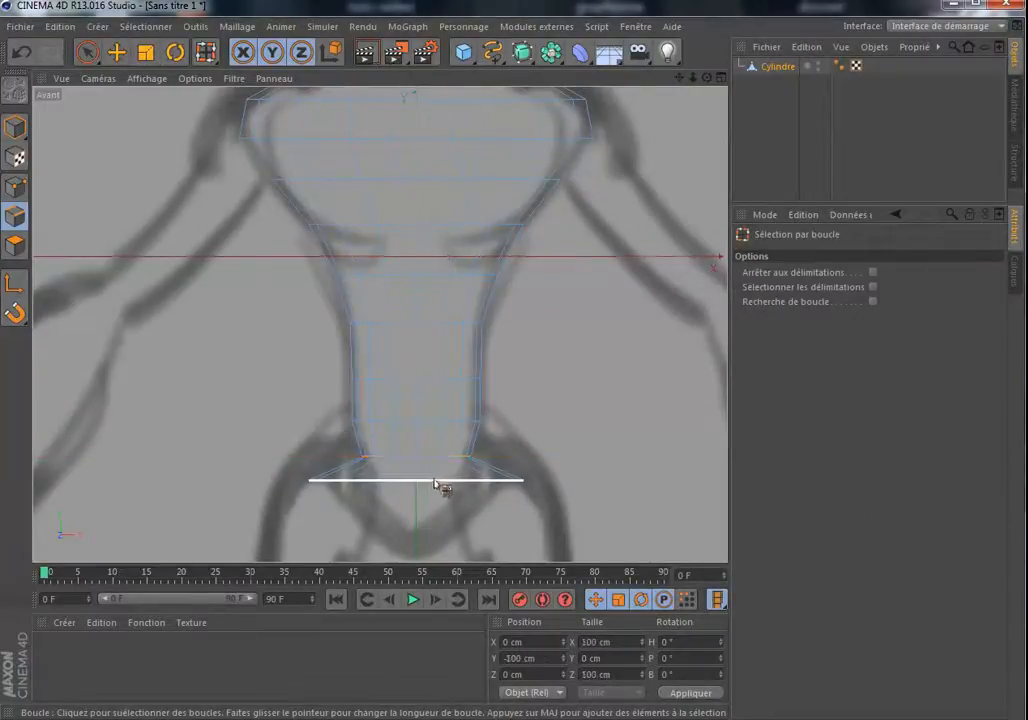
{"action": "key", "text": "t"}
{"action": "left_click_drag", "start_coordinate": [601, 404], "coordinate": [364, 563]}
- Move the bottom rim loop down to about Y -136 cm at the crotch tip of the drawing, keeping it centred at X 0
{"action": "key", "text": "e"}
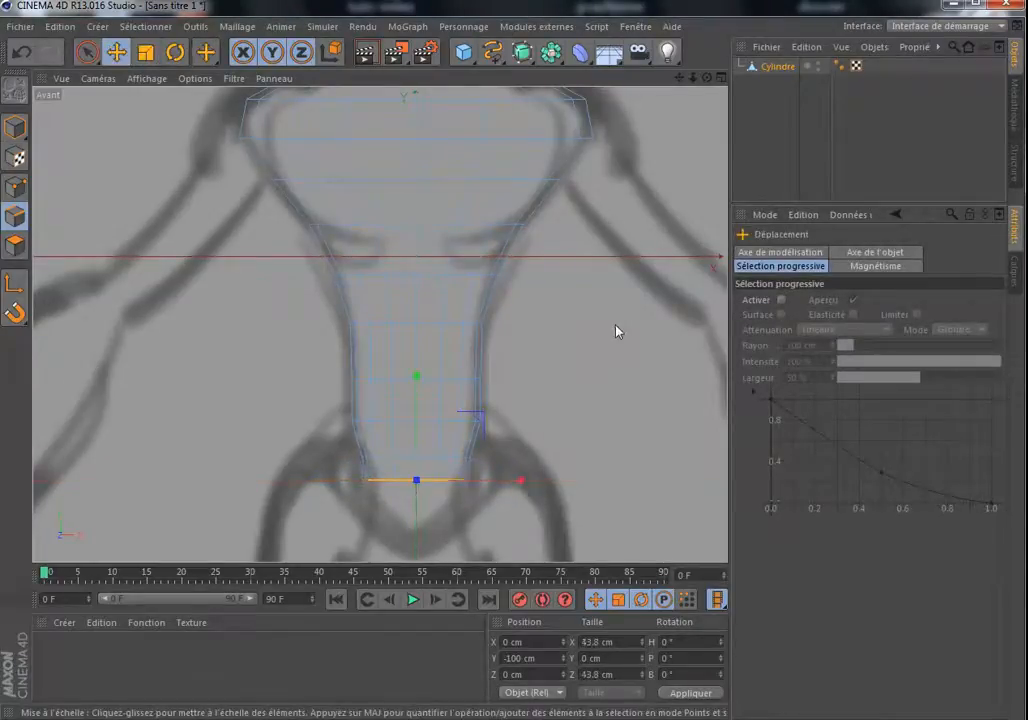
{"action": "left_click_drag", "start_coordinate": [418, 383], "coordinate": [418, 461]}
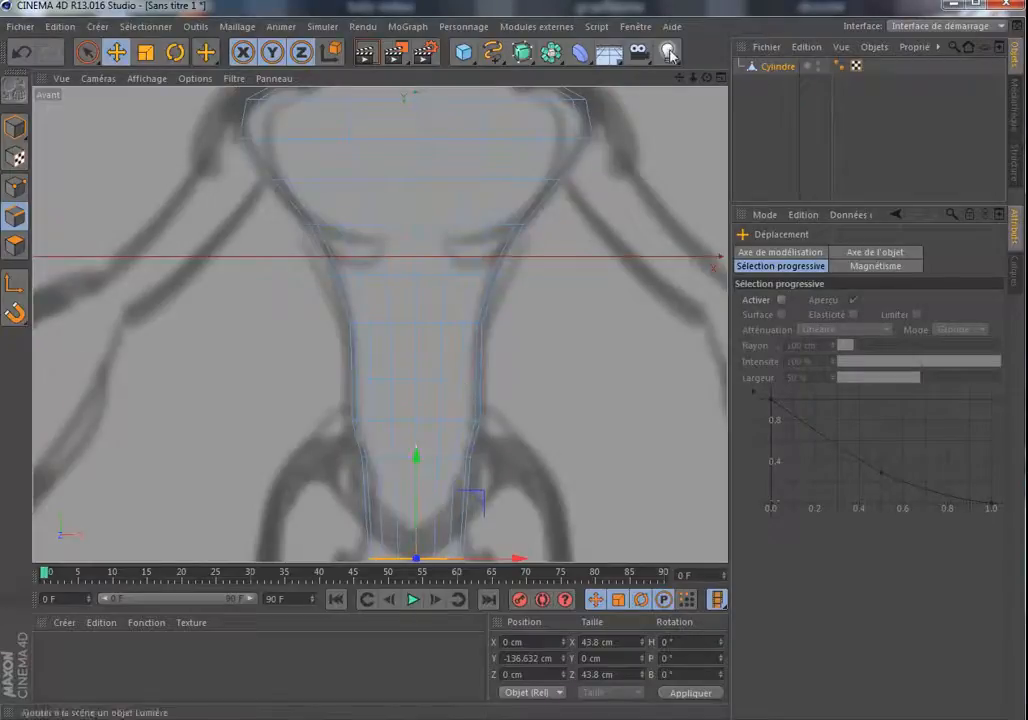
{"action": "left_click_drag", "start_coordinate": [695, 79], "coordinate": [667, 140]}
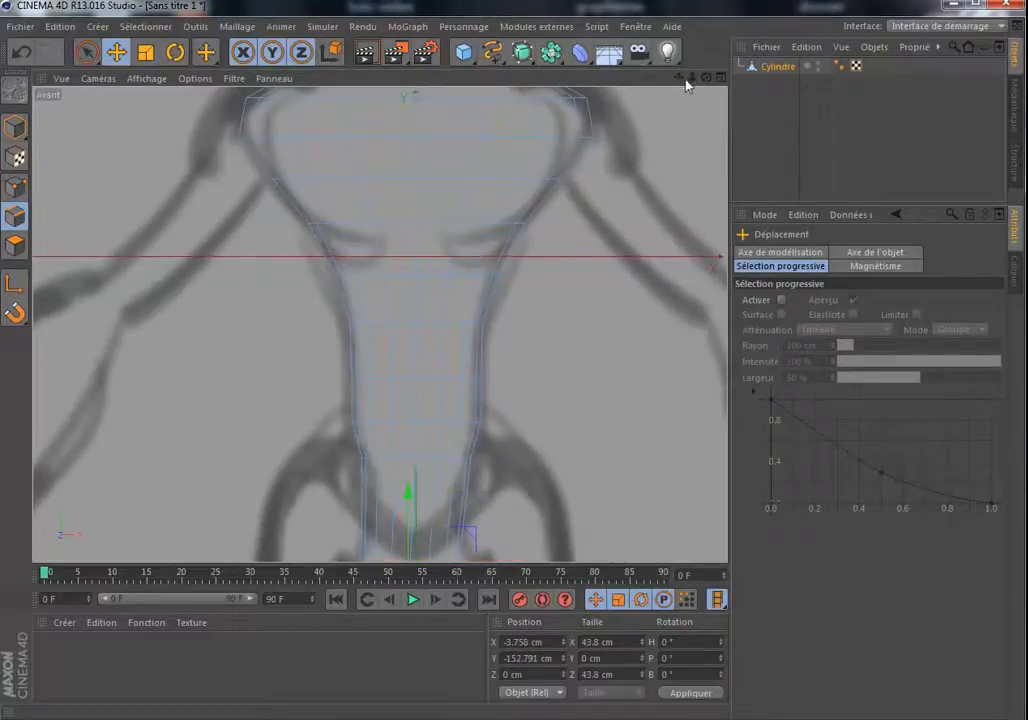
{"action": "left_click_drag", "start_coordinate": [679, 79], "coordinate": [691, 0]}
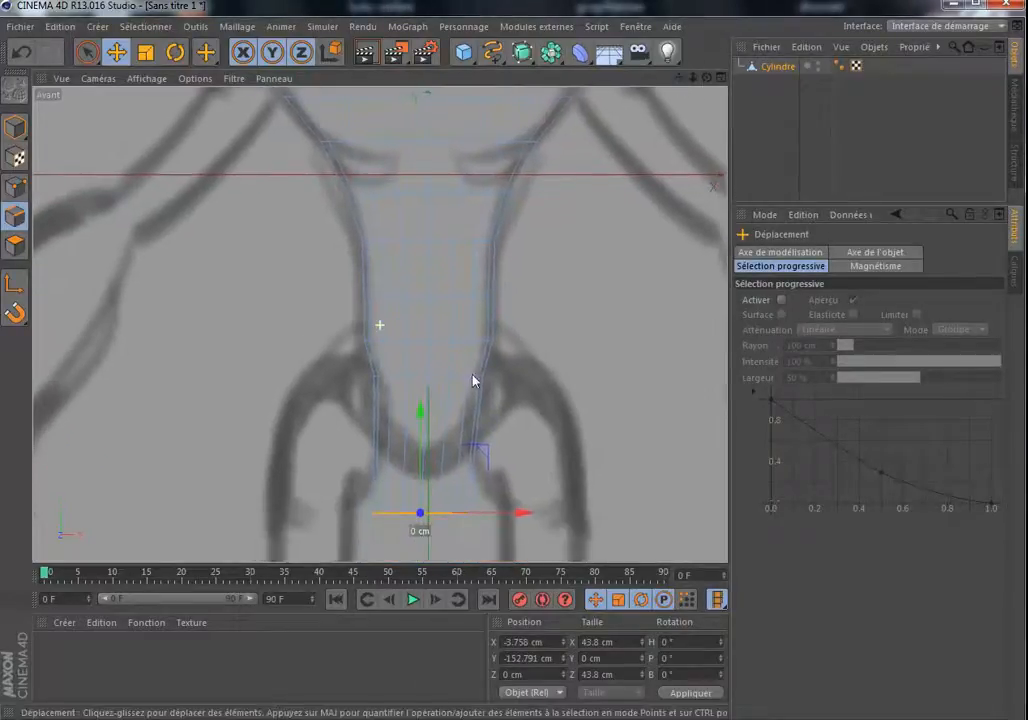
{"action": "left_click_drag", "start_coordinate": [423, 415], "coordinate": [425, 368]}
{"action": "left_click_drag", "start_coordinate": [527, 477], "coordinate": [528, 473]}
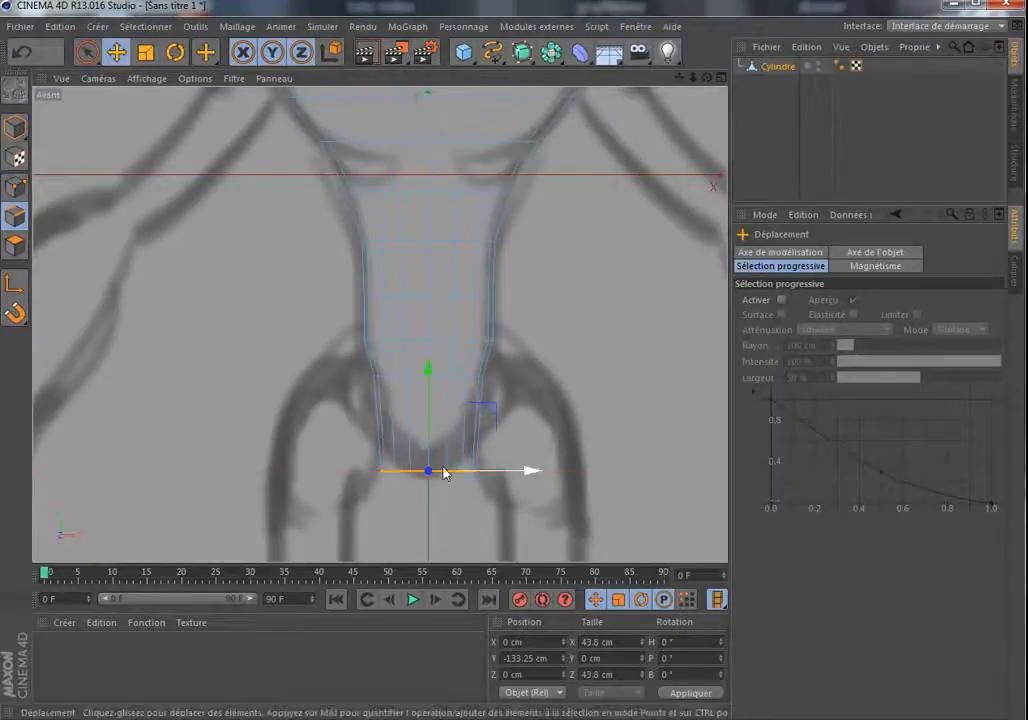
{"action": "left_click_drag", "start_coordinate": [427, 367], "coordinate": [429, 378]}
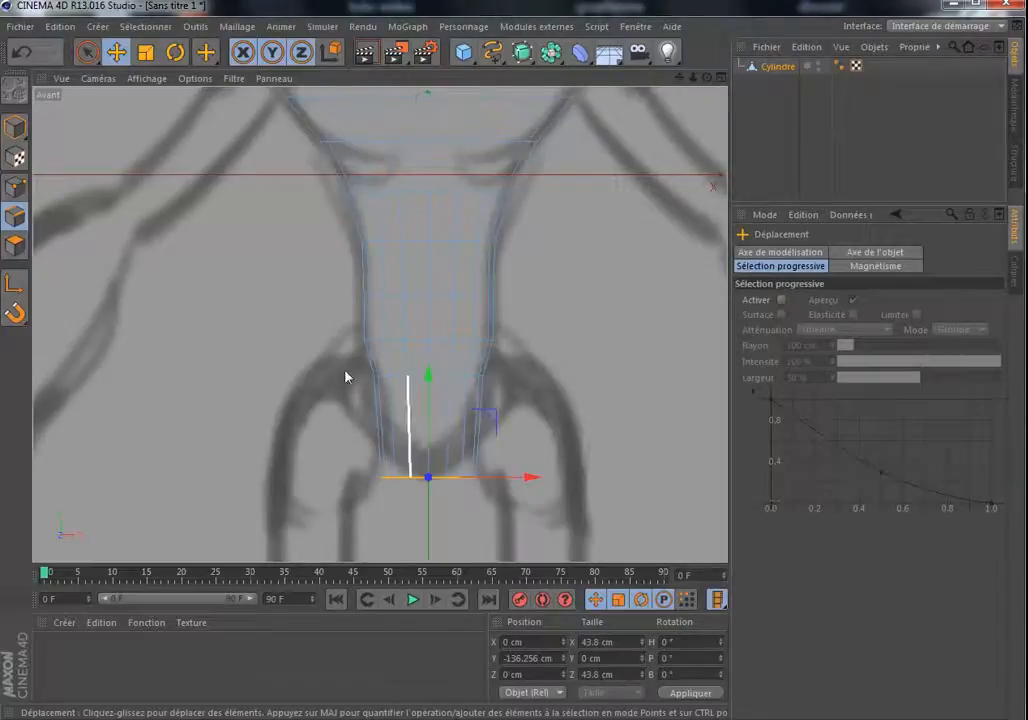
- Cut three new edge loops through the stretched lowest polygon band with the Knife in Boucle mode
{"action": "left_click", "coordinate": [10, 247]}
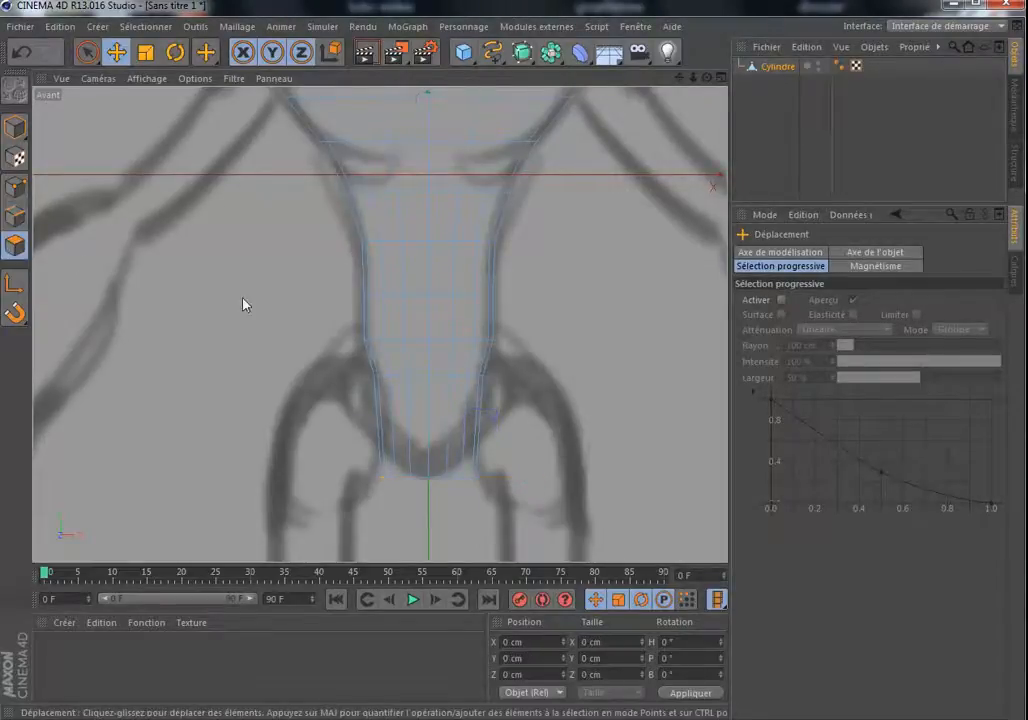
{"action": "key", "text": "k"}
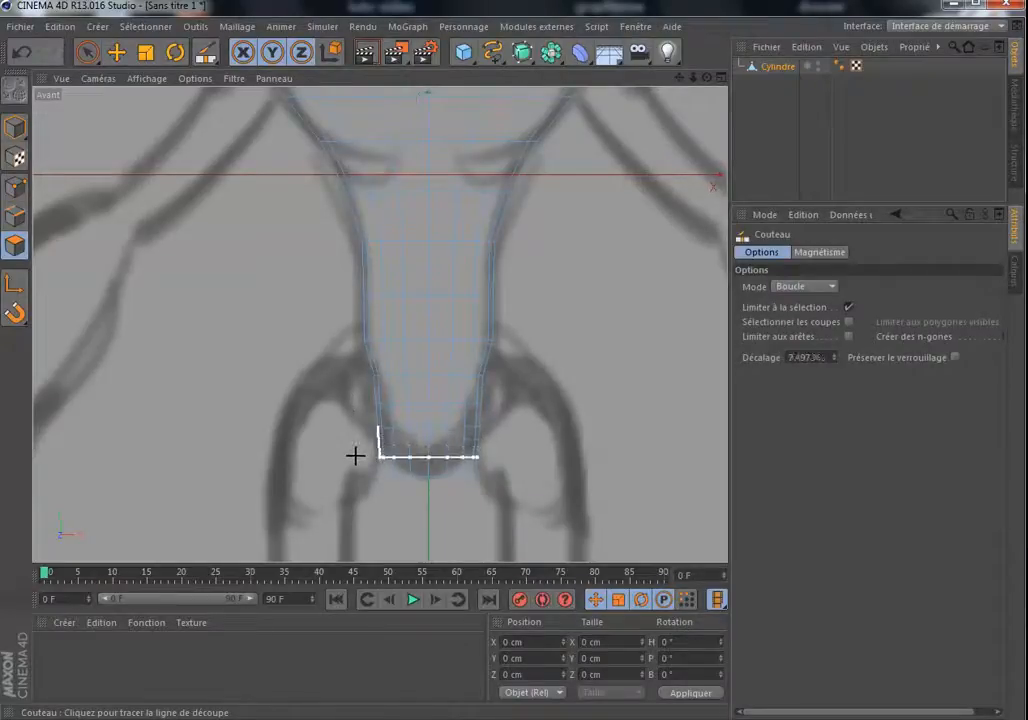
- Select the uppermost of the three new edge loops and scale it to about 40 cm to match the pelvis outline
{"action": "key", "text": "u"}
{"action": "key", "text": "l"}
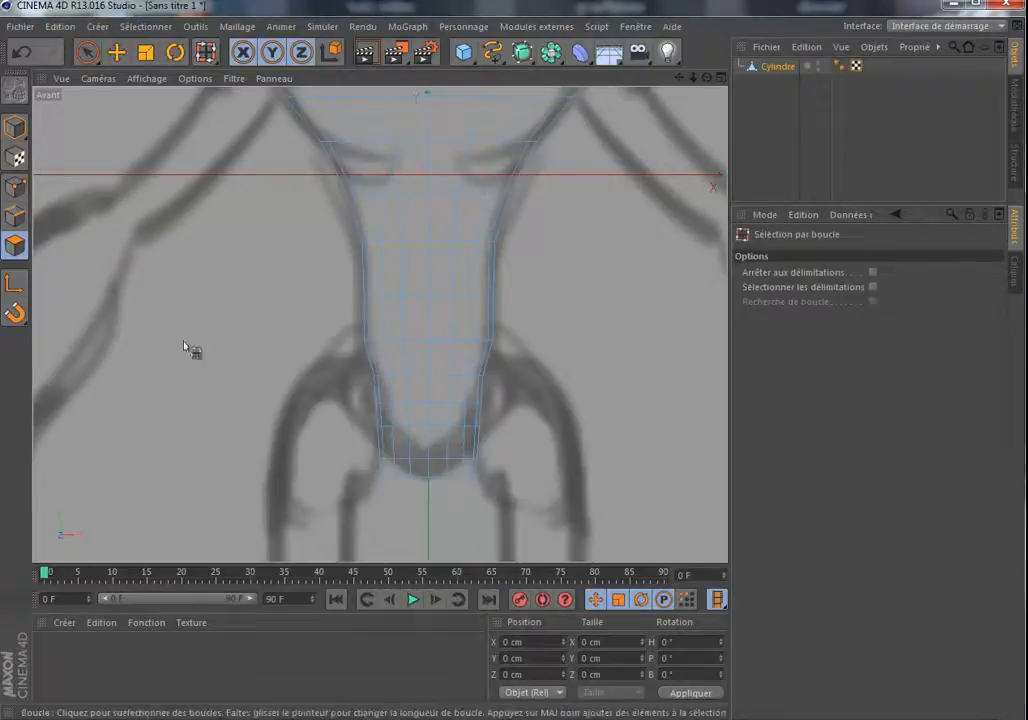
{"action": "left_click", "coordinate": [14, 216]}
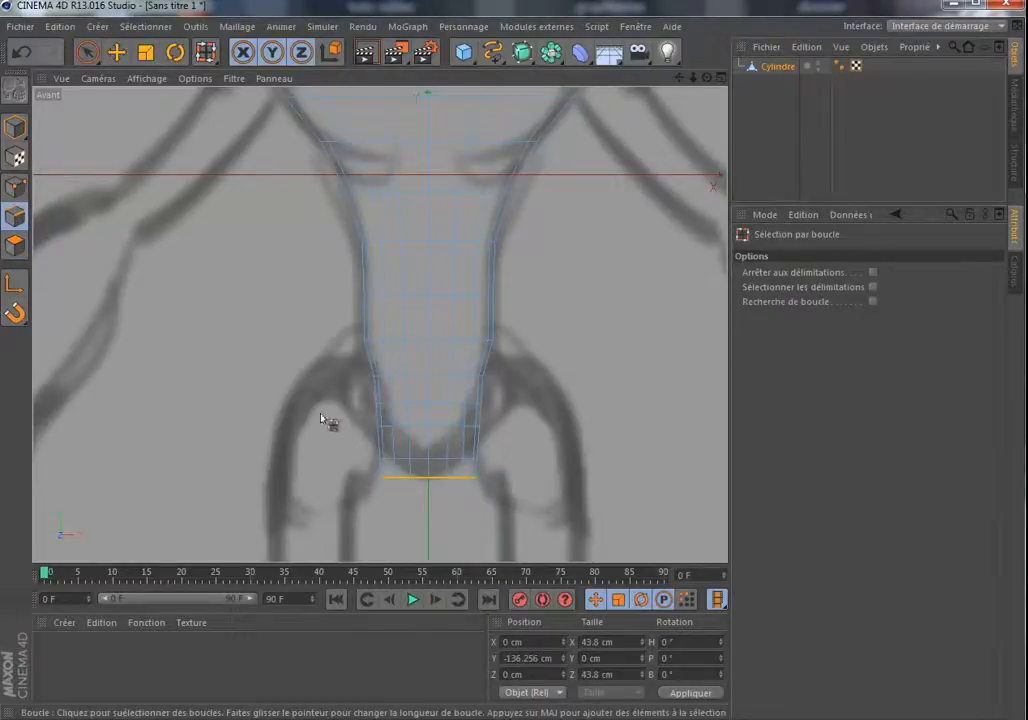
{"action": "left_click", "coordinate": [420, 405]}
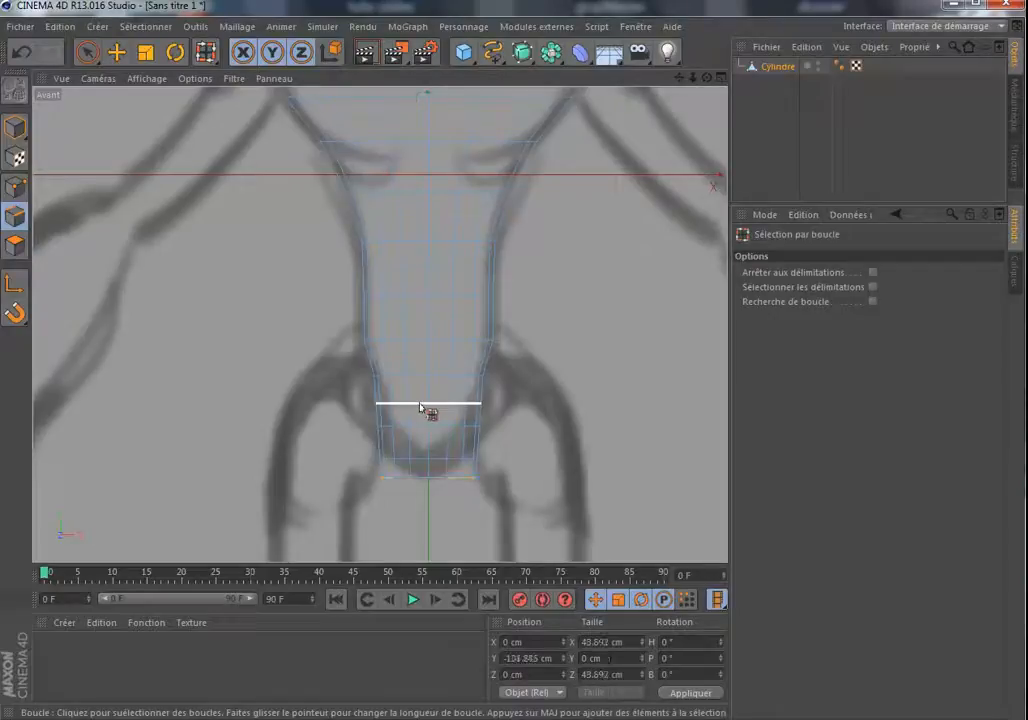
{"action": "key", "text": "t"}
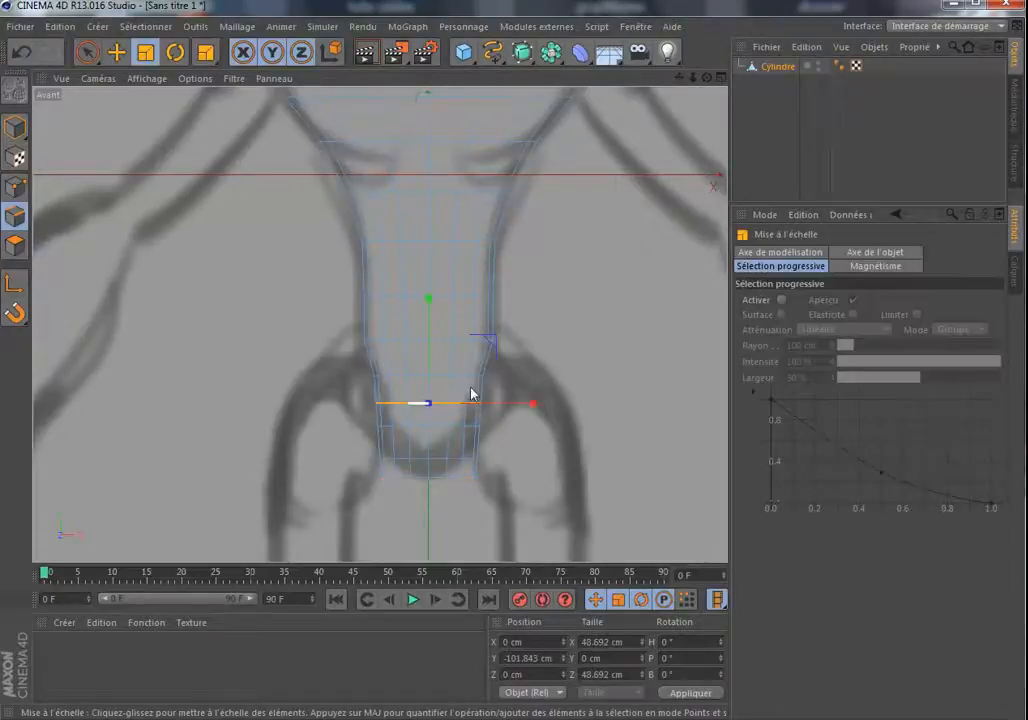
{"action": "left_click_drag", "start_coordinate": [618, 346], "coordinate": [539, 398]}
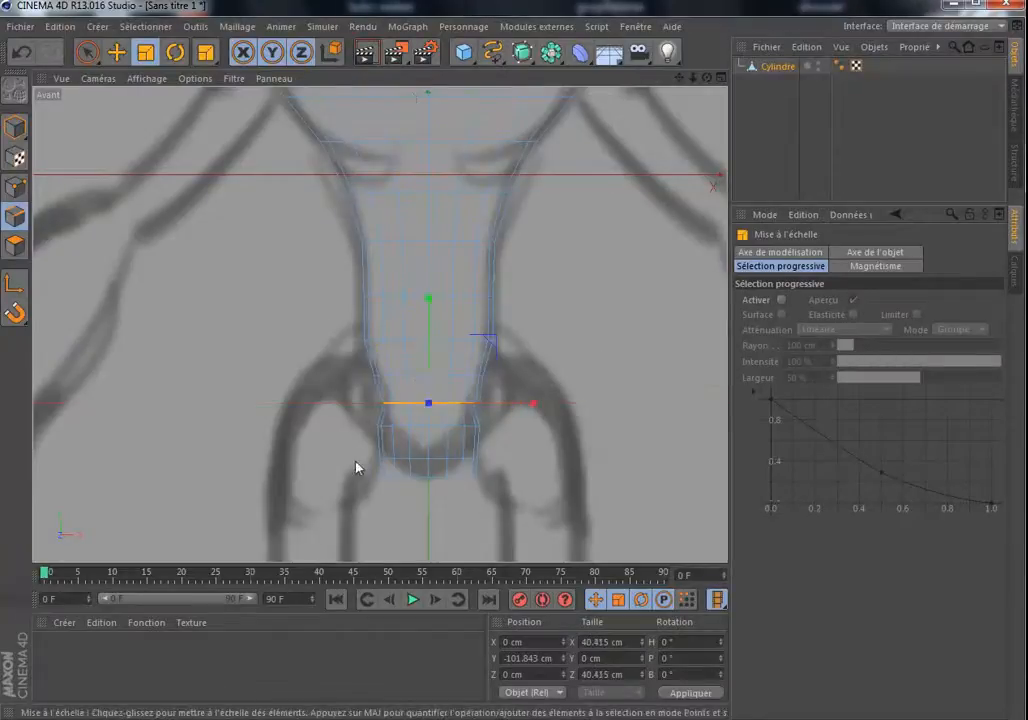
- Select the middle new edge loop of the pelvis and scale it to about 31 cm
{"action": "key", "text": "u"}
{"action": "key", "text": "l"}
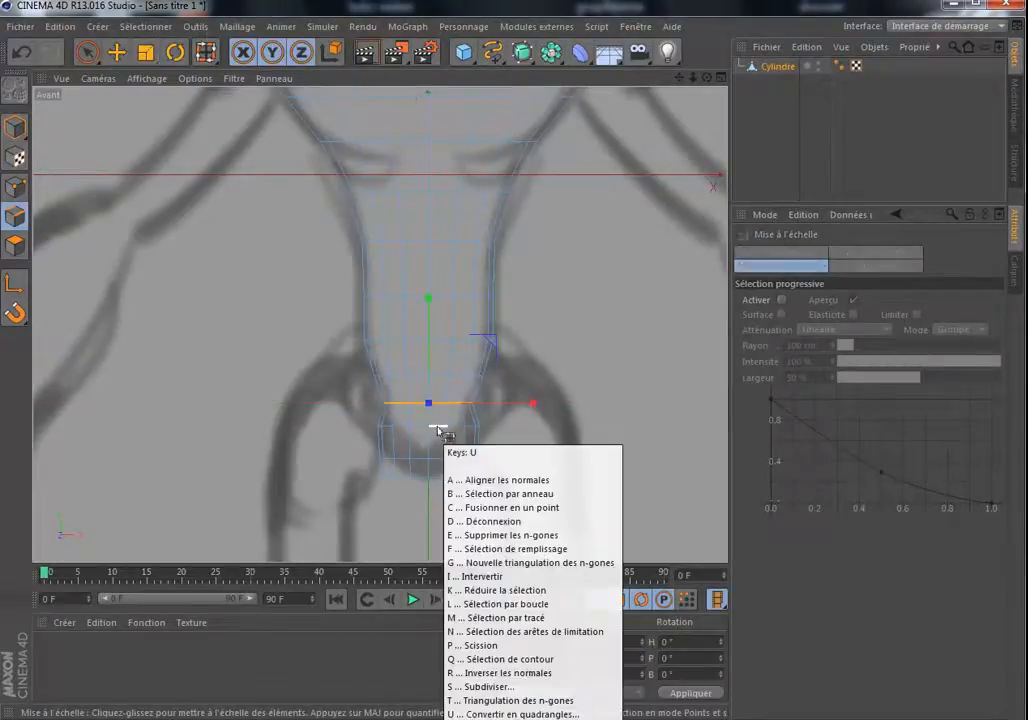
{"action": "left_click", "coordinate": [438, 429]}
{"action": "key", "text": "t"}
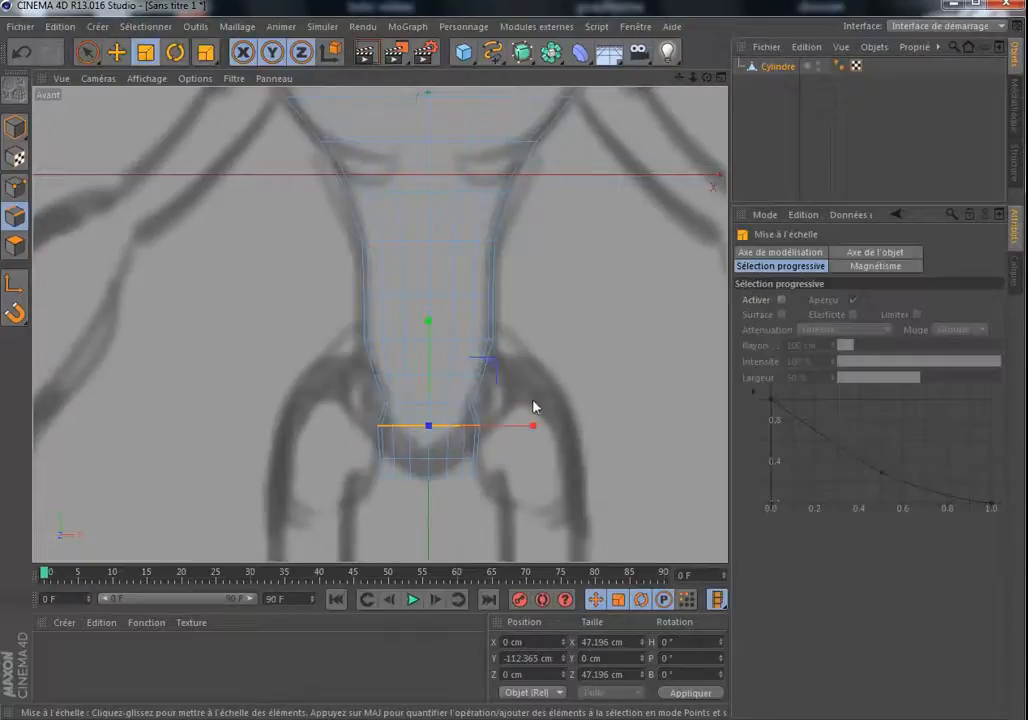
{"action": "left_click_drag", "start_coordinate": [578, 374], "coordinate": [475, 445]}
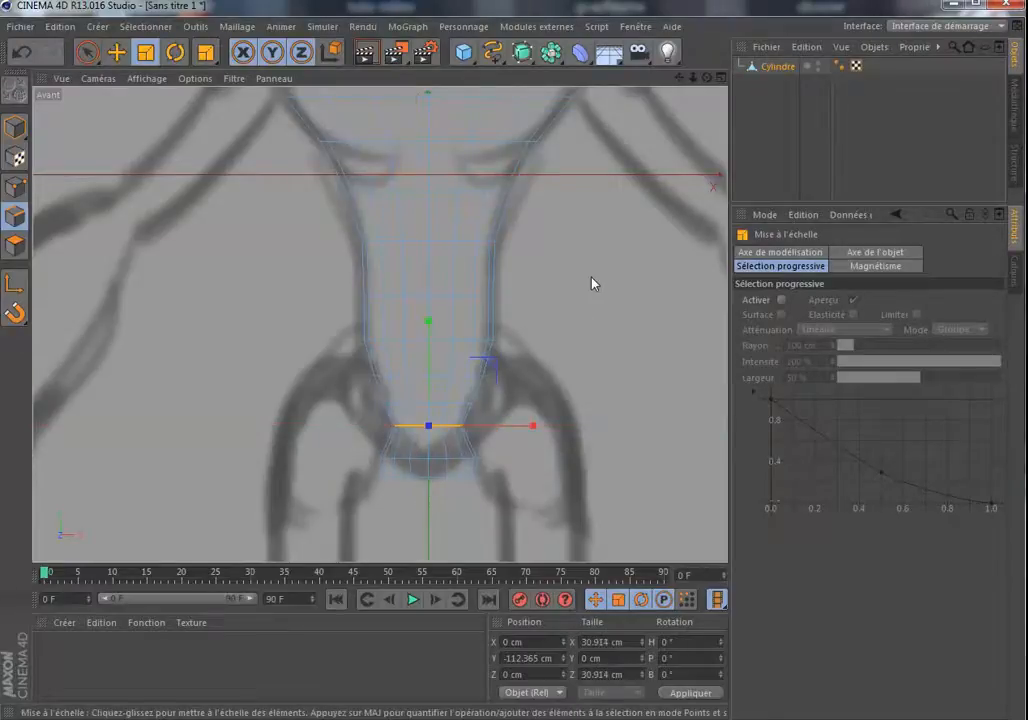
- Select the lowest of the three new pelvis edge loops and scale it uniformly to about 20 cm
{"action": "key", "text": "u"}
{"action": "key", "text": "l"}
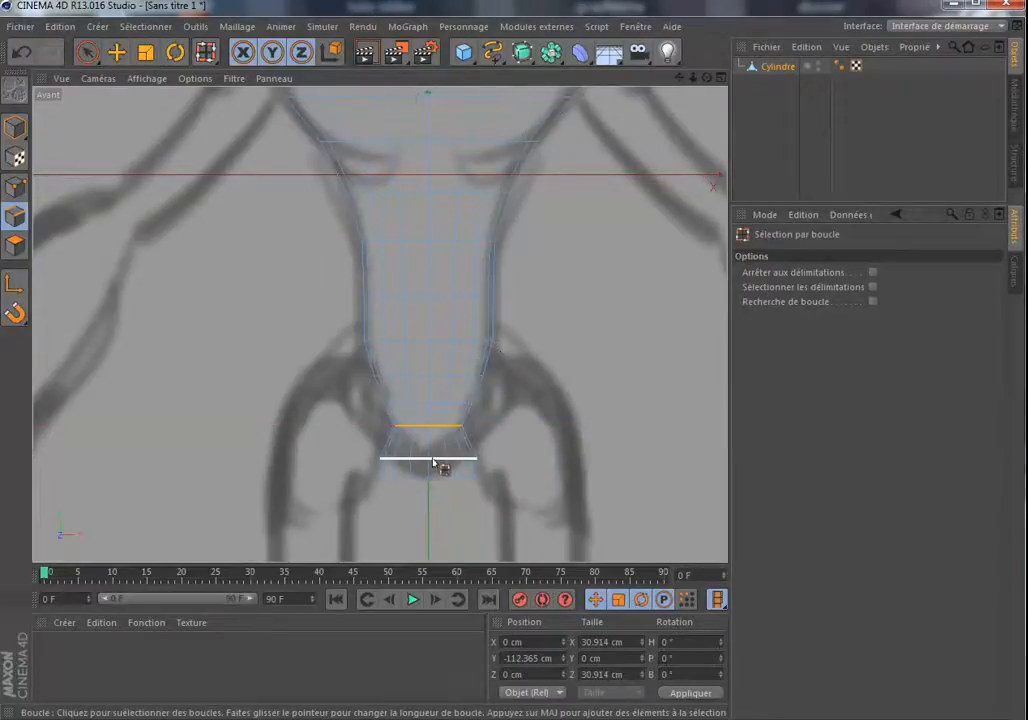
{"action": "left_click", "coordinate": [433, 460]}
{"action": "key", "text": "t"}
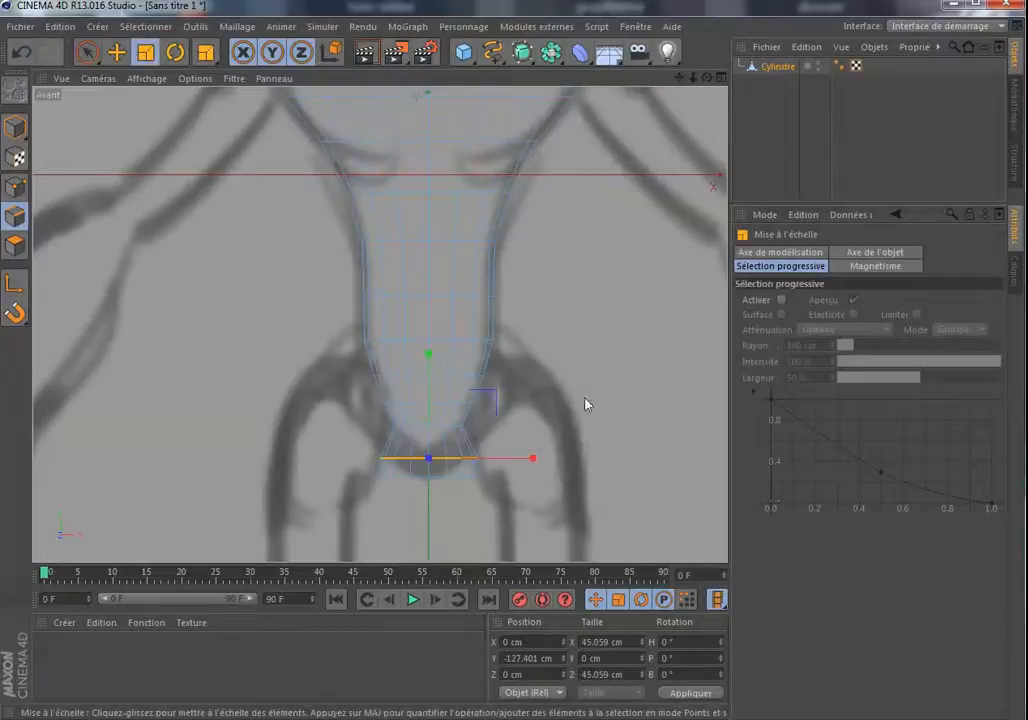
{"action": "left_click_drag", "start_coordinate": [604, 388], "coordinate": [343, 565]}
- Select the bottom rim loop at the crotch tip and scale it uniformly to about 14 cm
{"action": "key", "text": "u"}
{"action": "key", "text": "l"}
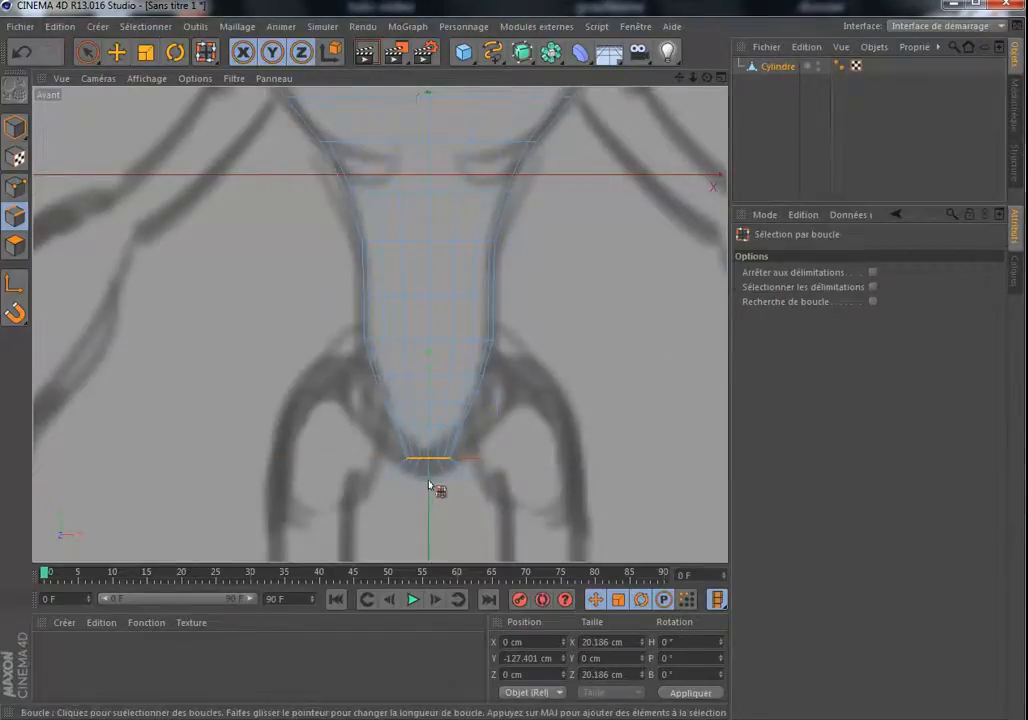
{"action": "left_click", "coordinate": [435, 481]}
{"action": "key", "text": "t"}
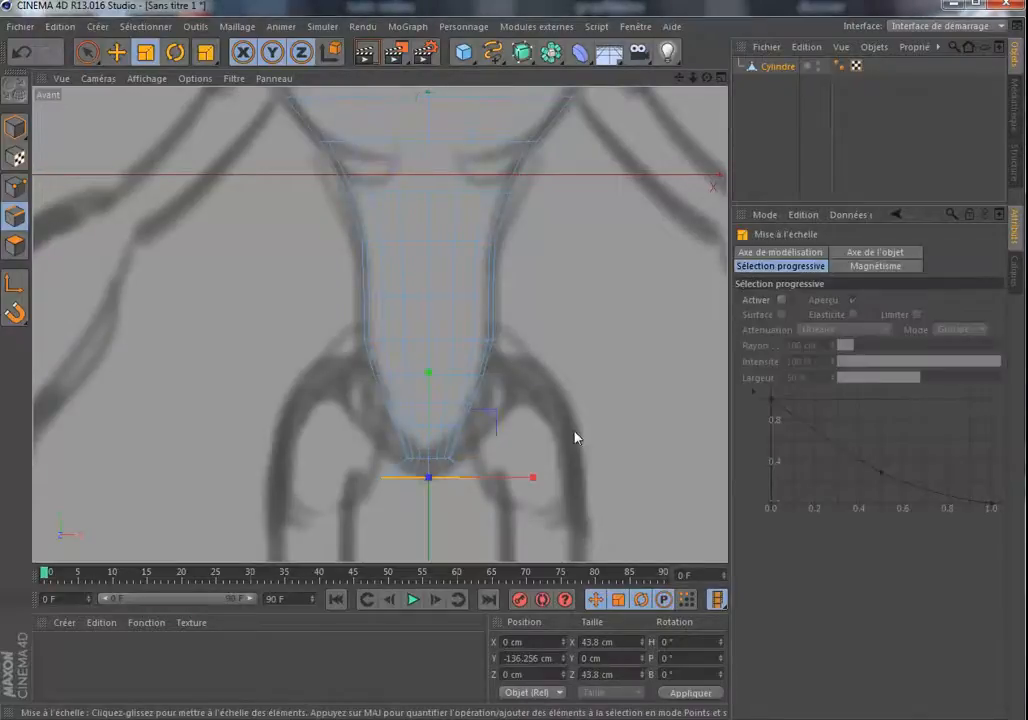
{"action": "left_click_drag", "start_coordinate": [597, 409], "coordinate": [330, 605]}
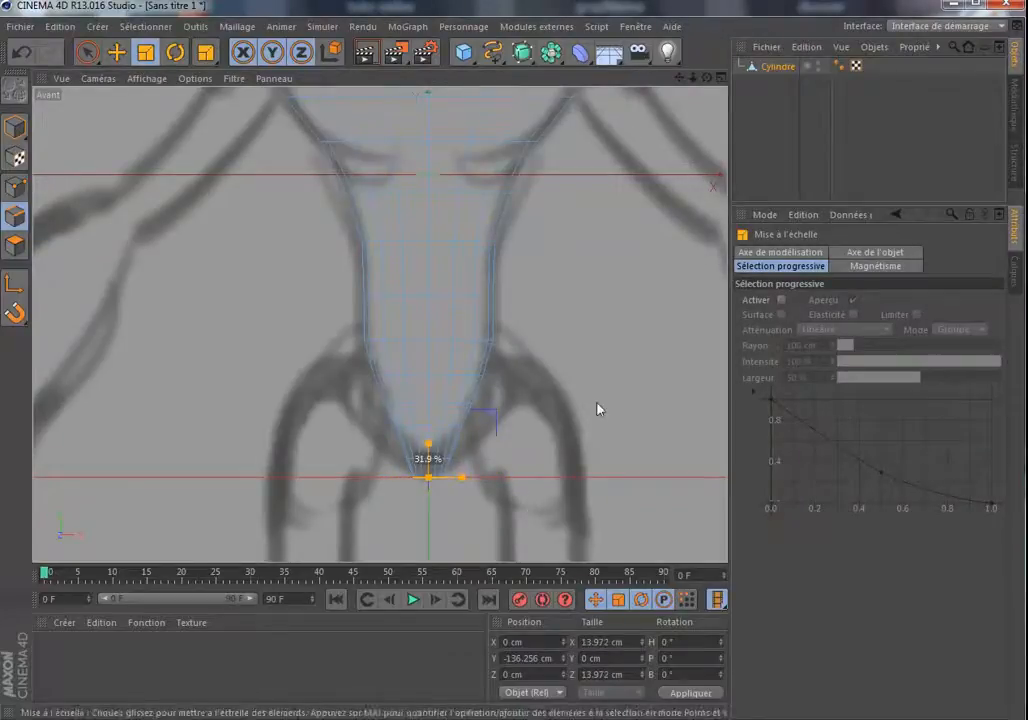
- In the side view, select the loop just below the top rim and scale it along Z to about 61 cm
{"action": "left_click", "coordinate": [722, 78]}
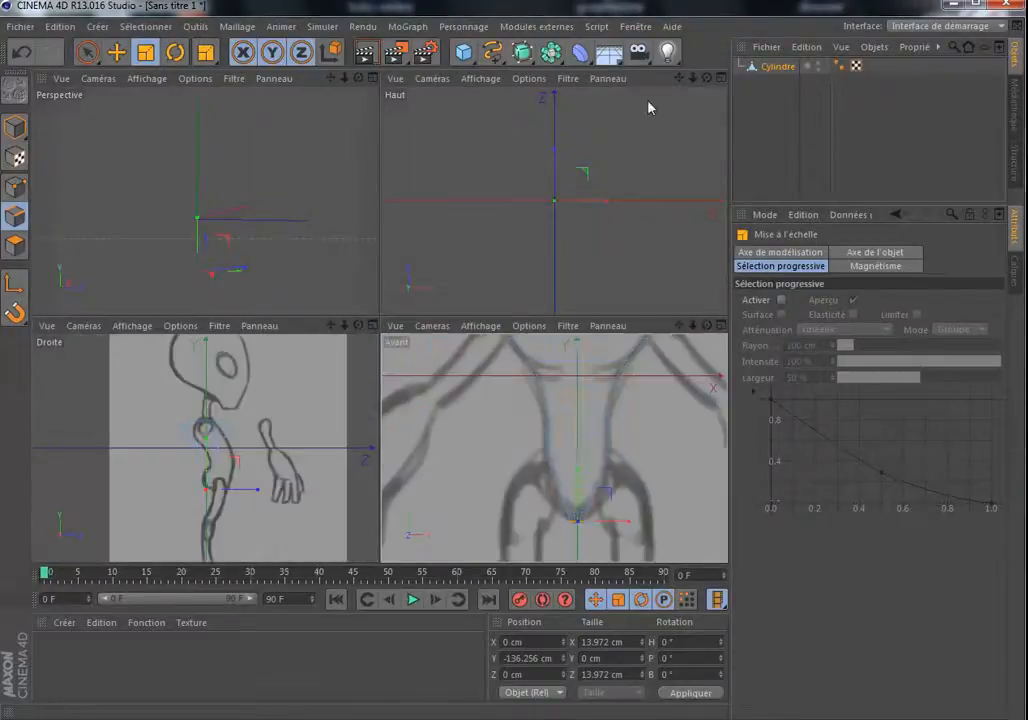
{"action": "left_click", "coordinate": [373, 79]}
{"action": "left_click_drag", "start_coordinate": [706, 78], "coordinate": [616, 127]}
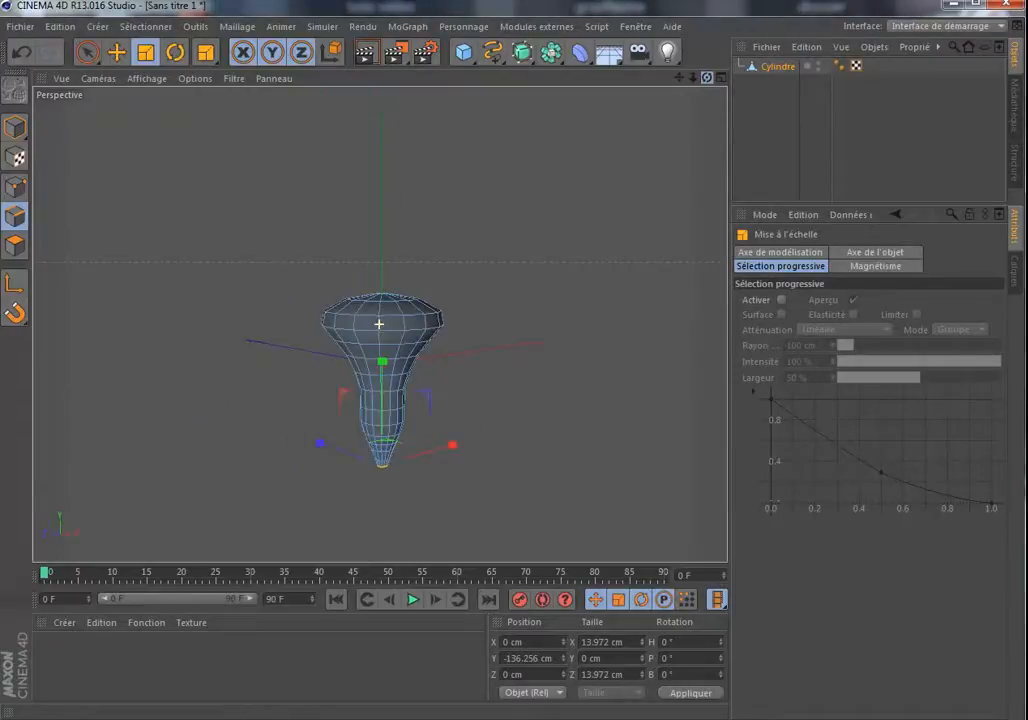
{"action": "left_click", "coordinate": [720, 80]}
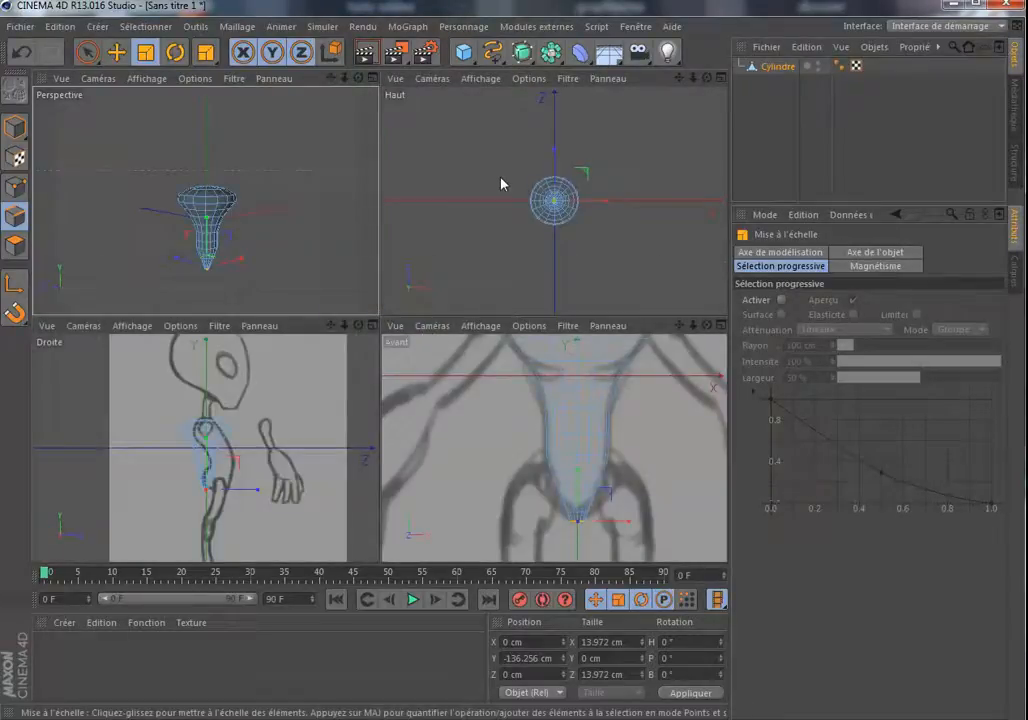
{"action": "left_click", "coordinate": [371, 325]}
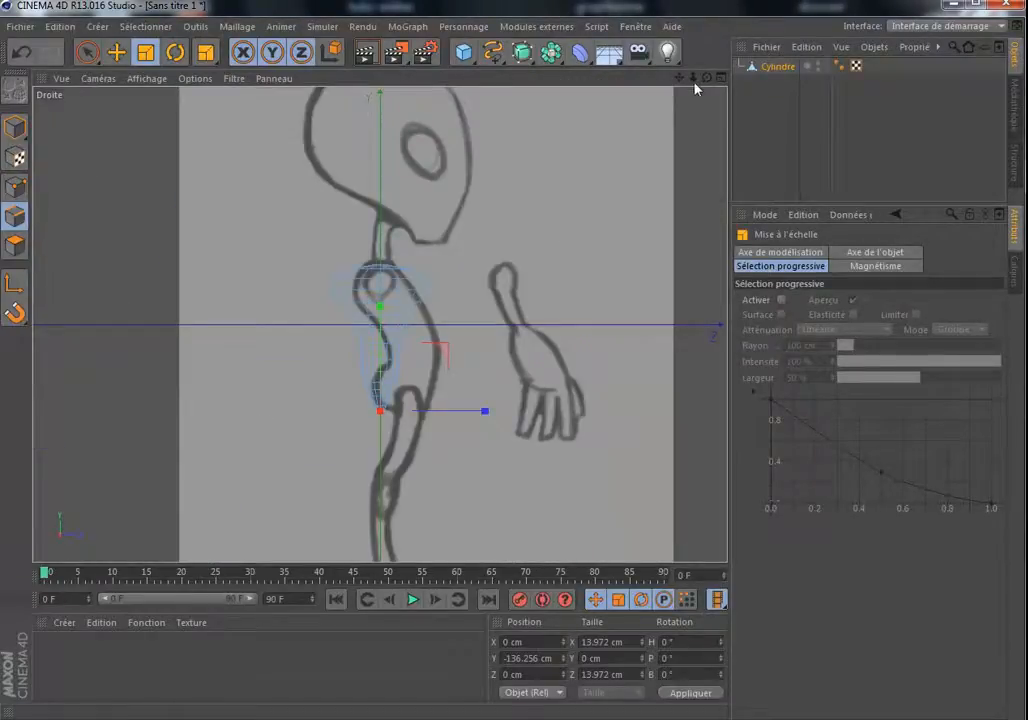
{"action": "left_click_drag", "start_coordinate": [694, 79], "coordinate": [875, 79]}
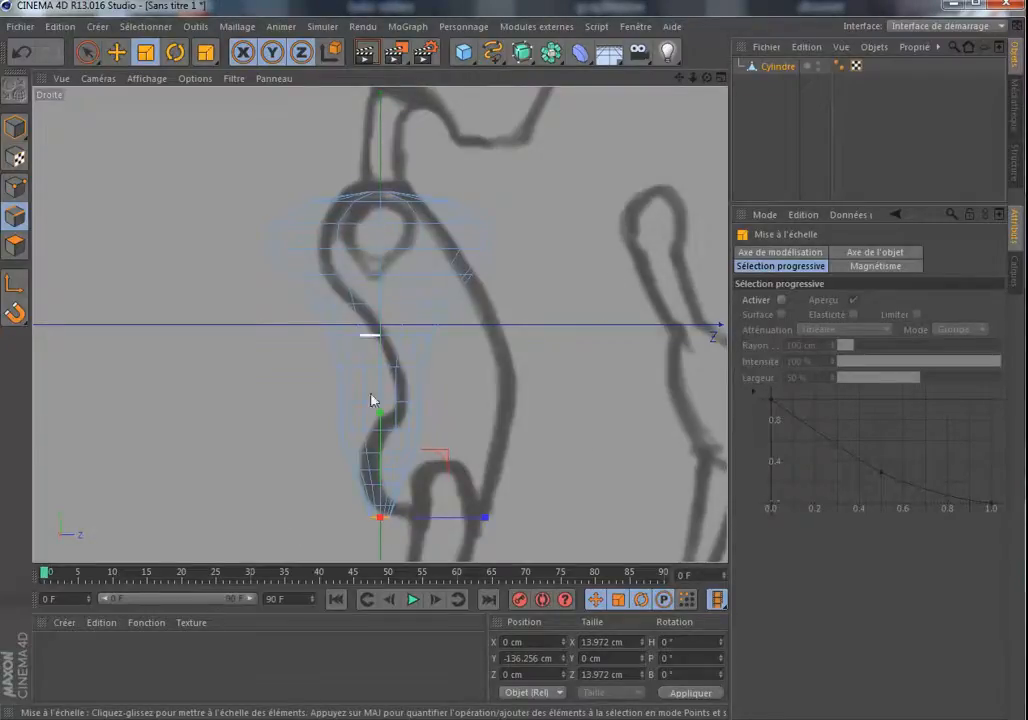
{"action": "left_click", "coordinate": [381, 519]}
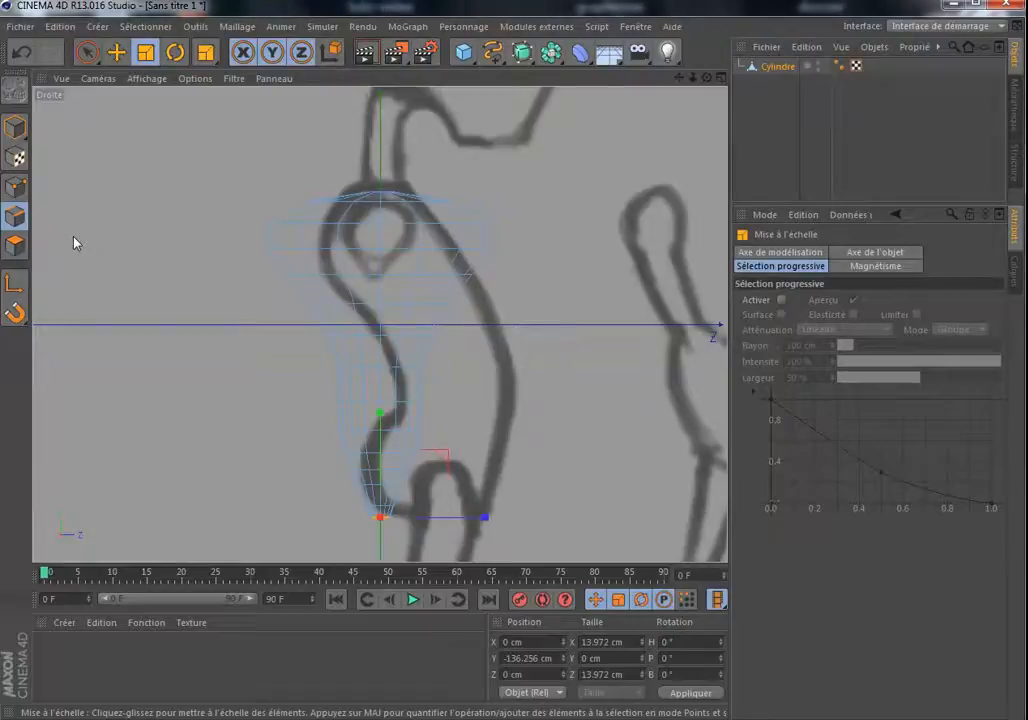
{"action": "key", "text": "u"}
{"action": "key", "text": "l"}
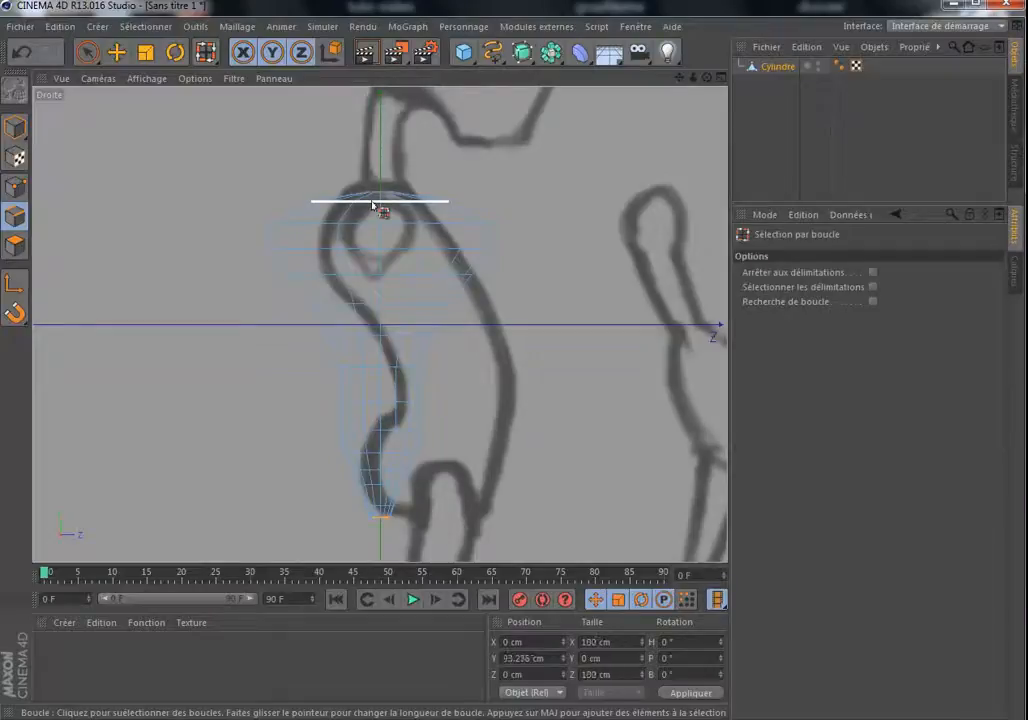
{"action": "left_click", "coordinate": [375, 207]}
{"action": "key", "text": "t"}
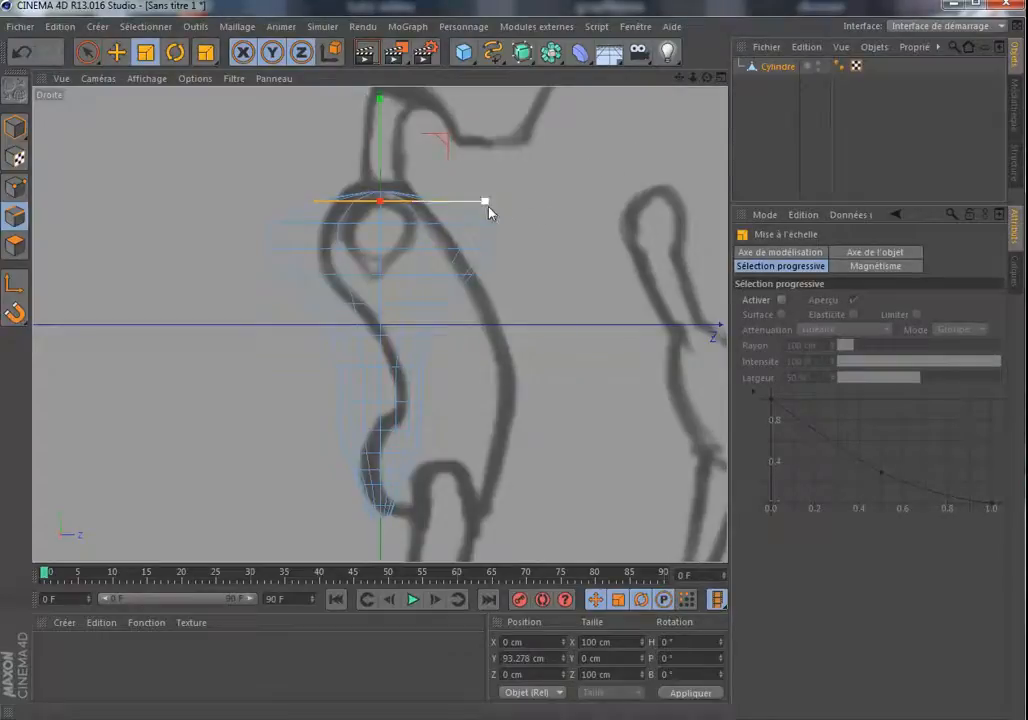
{"action": "left_click_drag", "start_coordinate": [485, 206], "coordinate": [445, 221]}
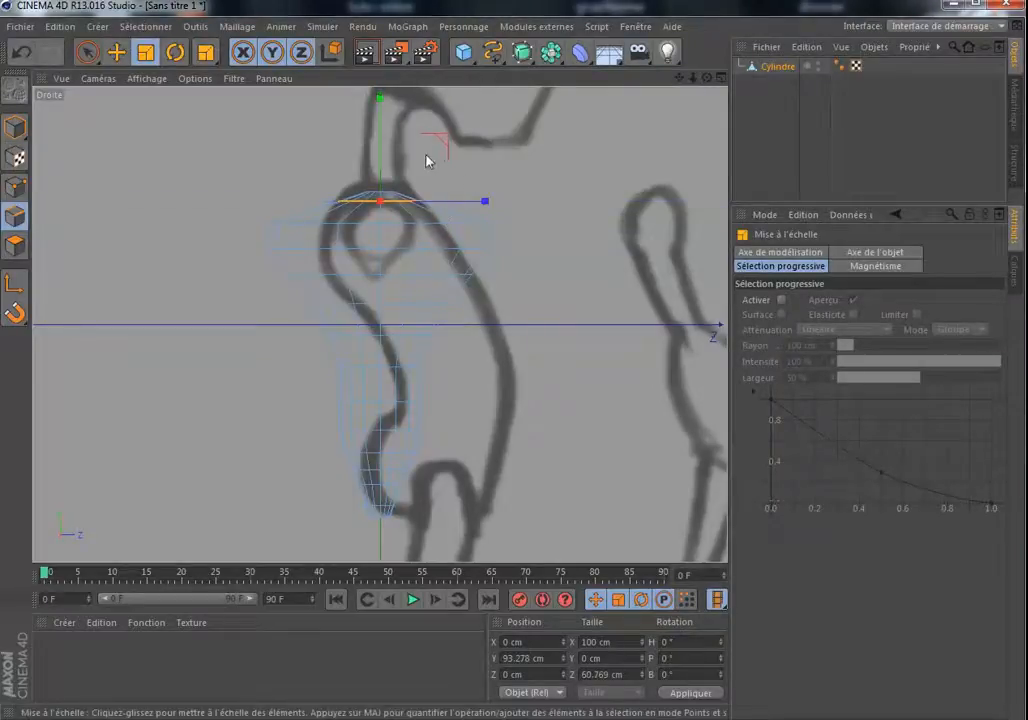
- Raise the top rim loop to about Y 106 cm at the neck base and scale it along Z to about 32 cm
{"action": "key", "text": "u"}
{"action": "key", "text": "l"}
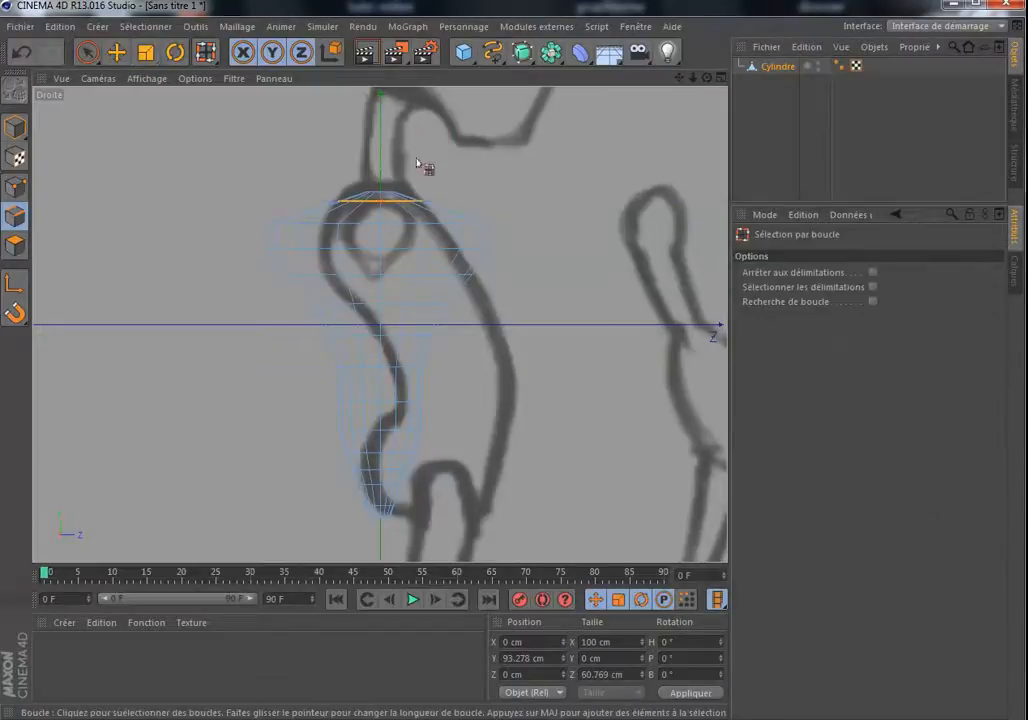
{"action": "left_click", "coordinate": [378, 196]}
{"action": "key", "text": "e"}
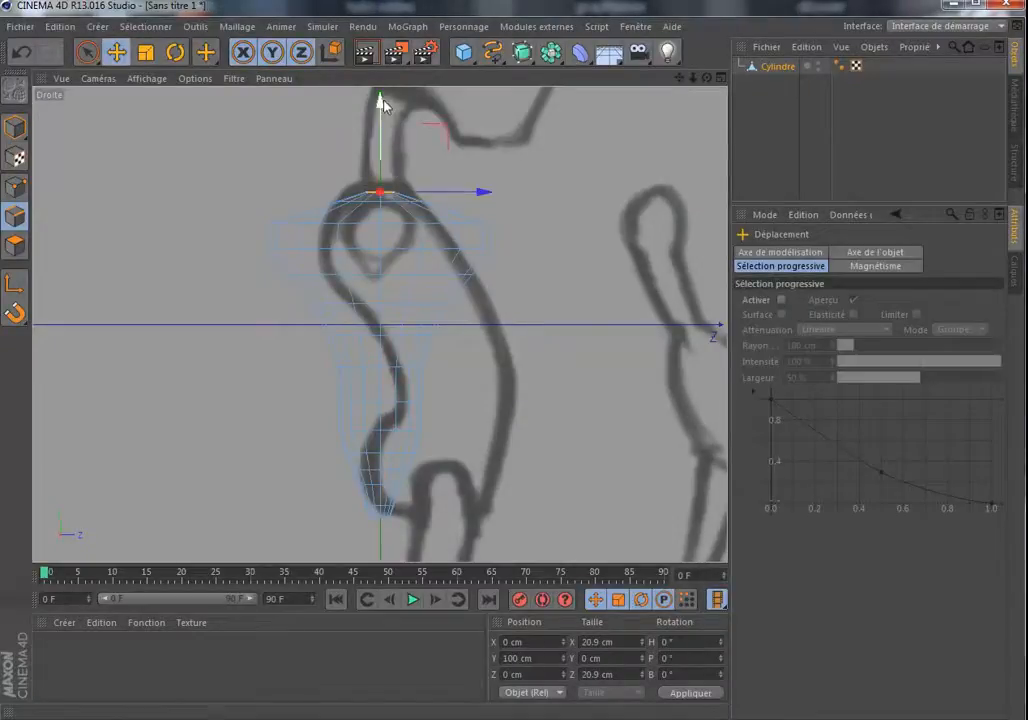
{"action": "left_click_drag", "start_coordinate": [382, 101], "coordinate": [385, 97]}
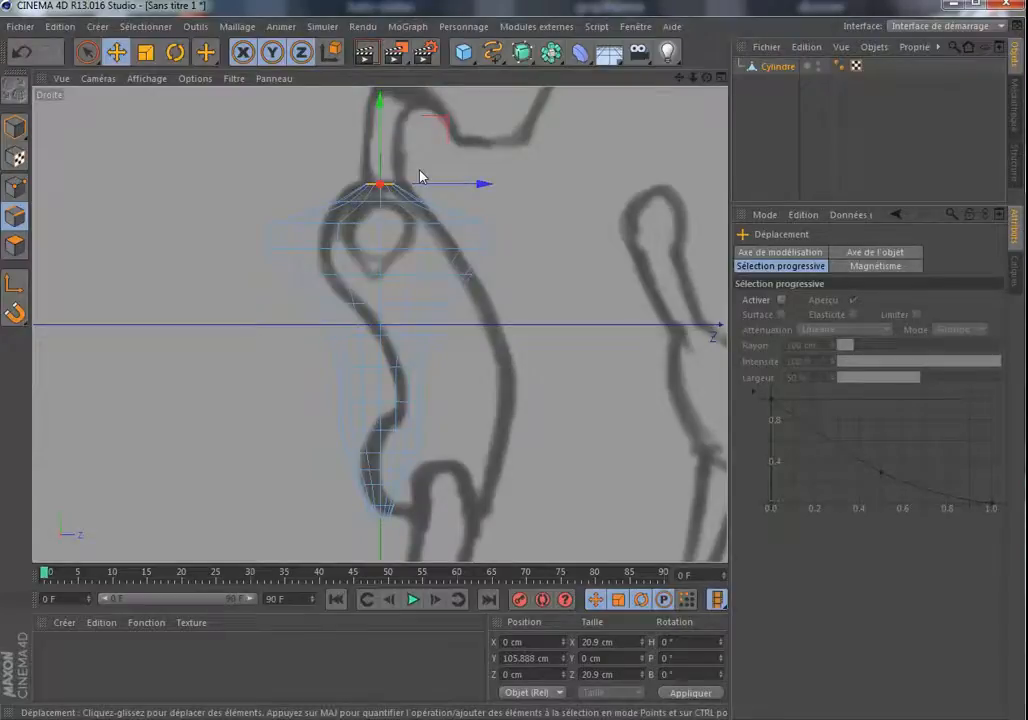
{"action": "key", "text": "t"}
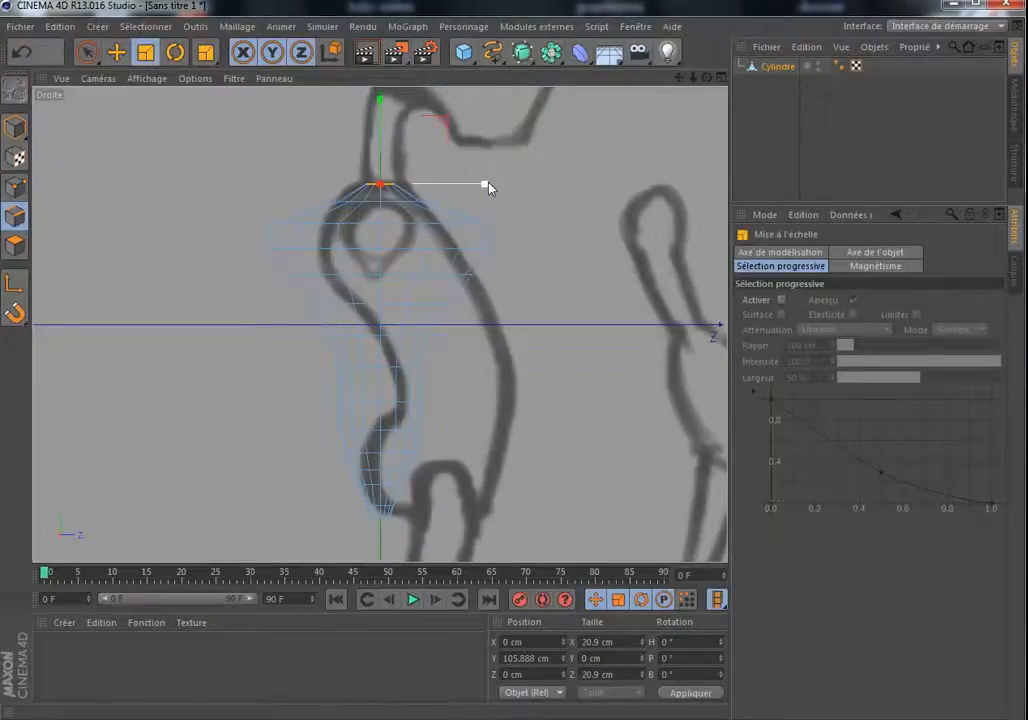
{"action": "left_click_drag", "start_coordinate": [488, 184], "coordinate": [539, 185]}
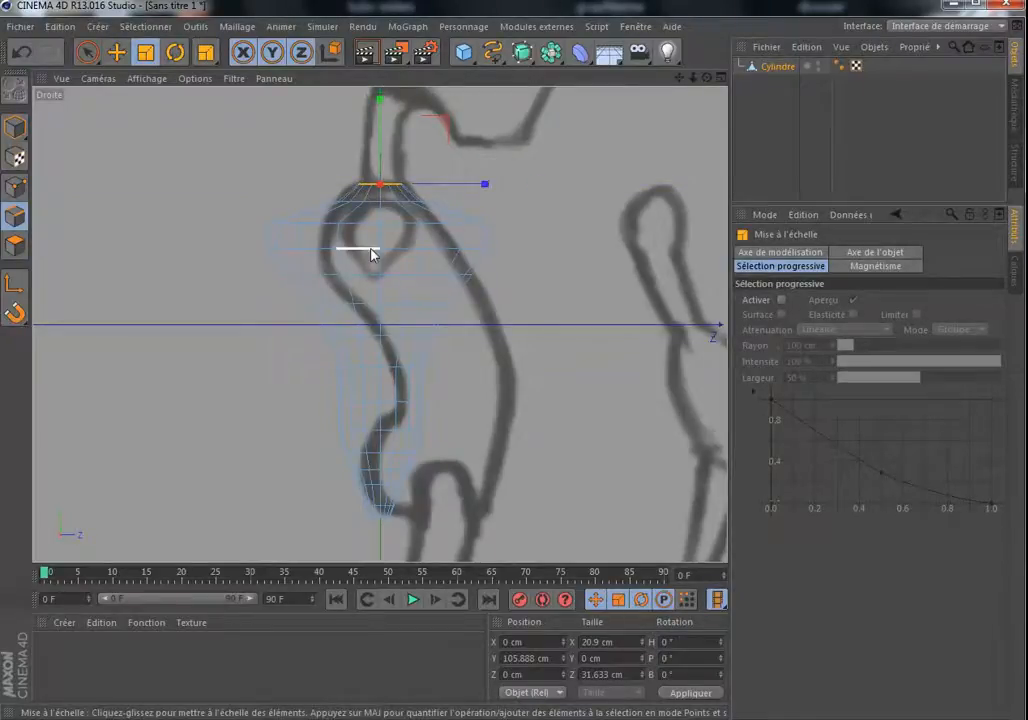
- Select the third loop from the top, at shoulder height, and scale it along Z to about 87 cm to match the side outline
{"action": "key", "text": "u"}
{"action": "key", "text": "l"}
{"action": "left_click", "coordinate": [401, 227]}
{"action": "key", "text": "t"}
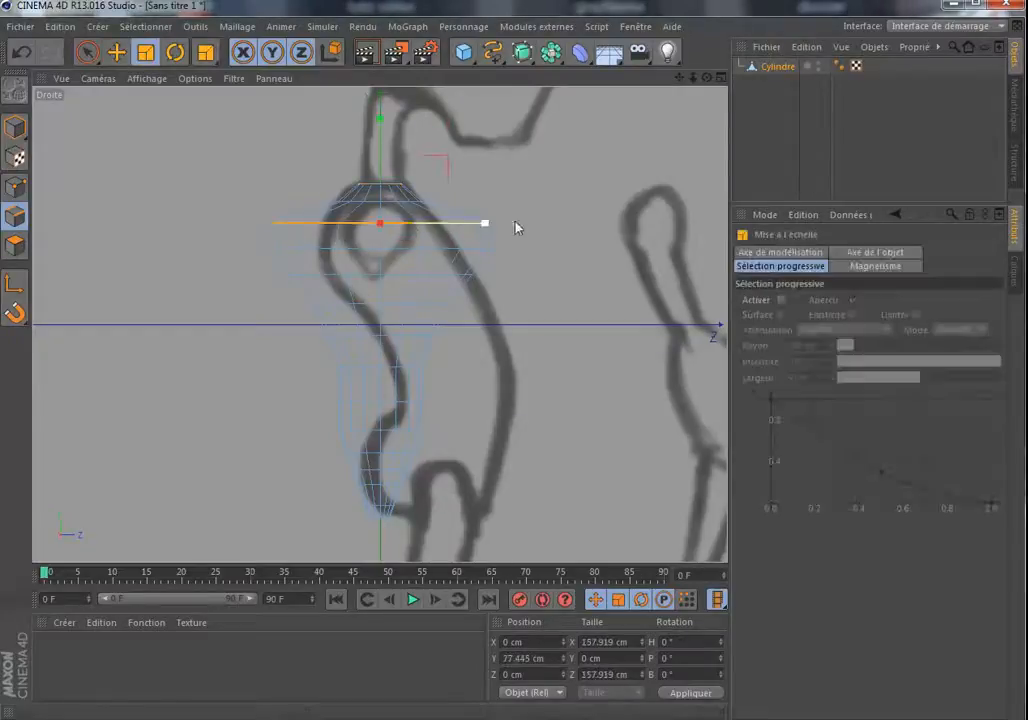
{"action": "left_click_drag", "start_coordinate": [486, 228], "coordinate": [440, 248]}
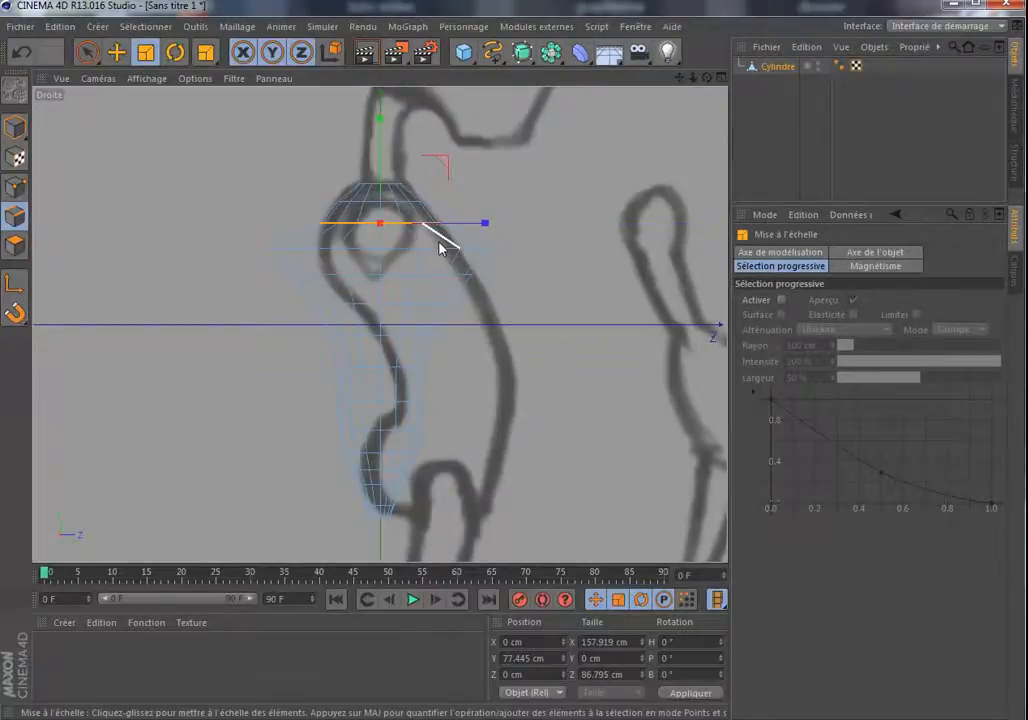
- Scale the fourth loop from the top along Z to about 101 cm and shift it to about Z 7 cm
{"action": "key", "text": "space"}
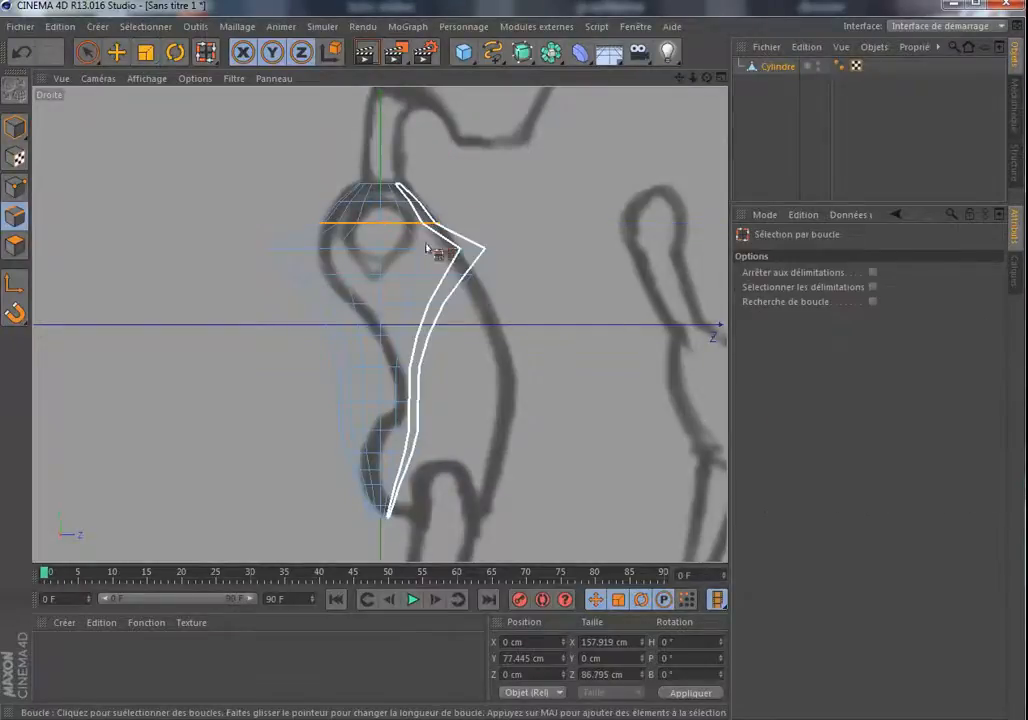
{"action": "left_click", "coordinate": [406, 250]}
{"action": "key", "text": "space"}
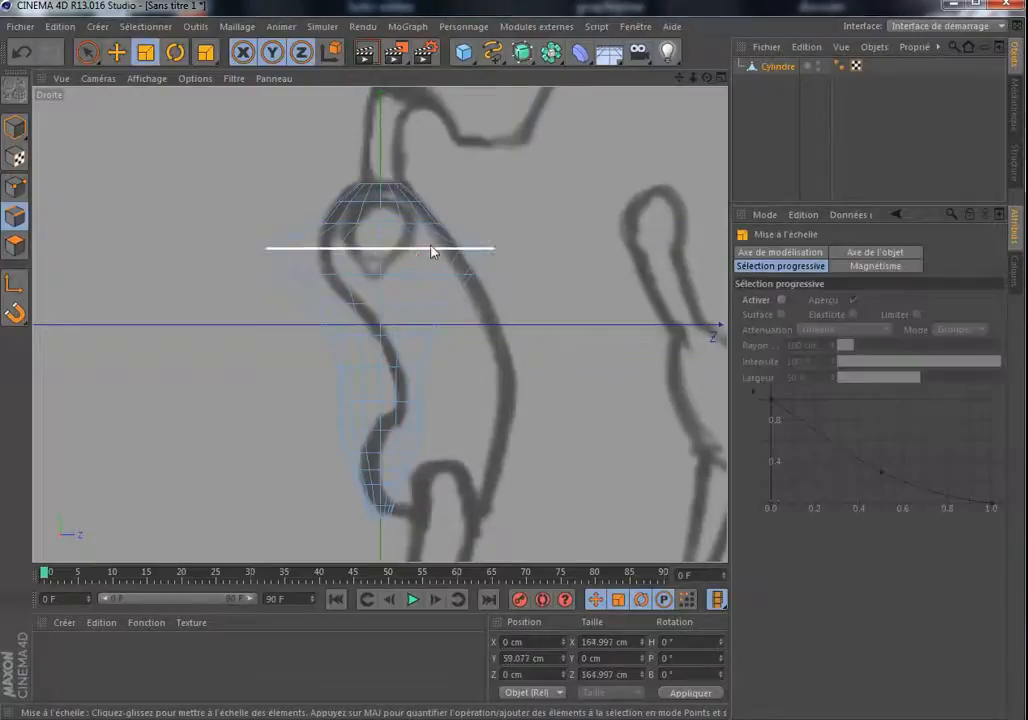
{"action": "left_click_drag", "start_coordinate": [487, 251], "coordinate": [445, 268]}
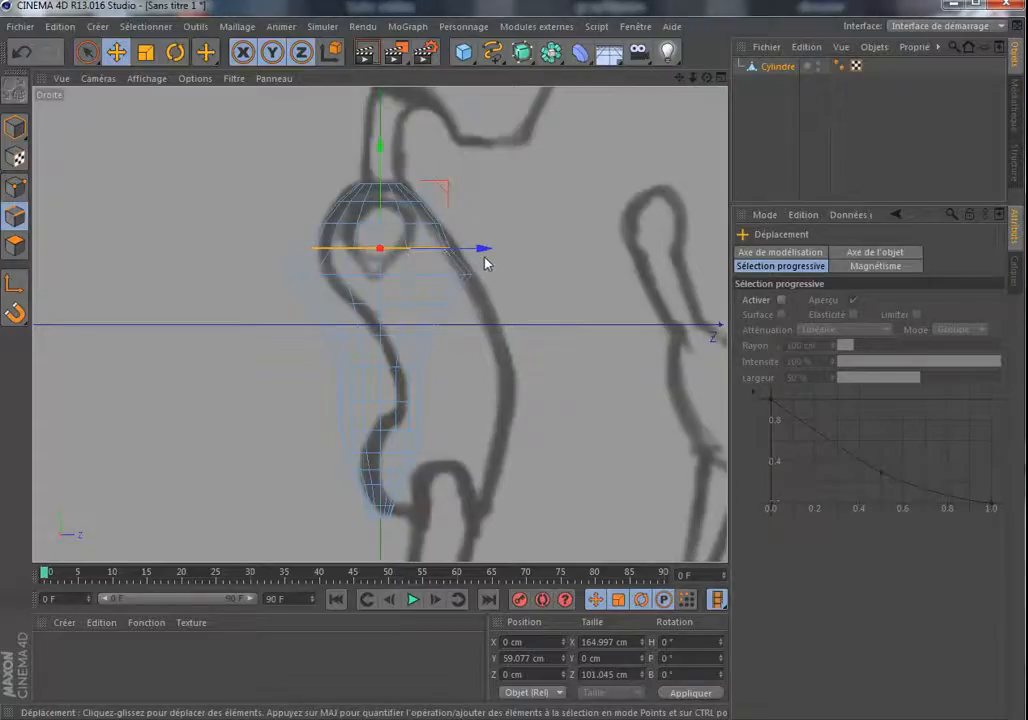
{"action": "left_click_drag", "start_coordinate": [483, 251], "coordinate": [493, 253]}
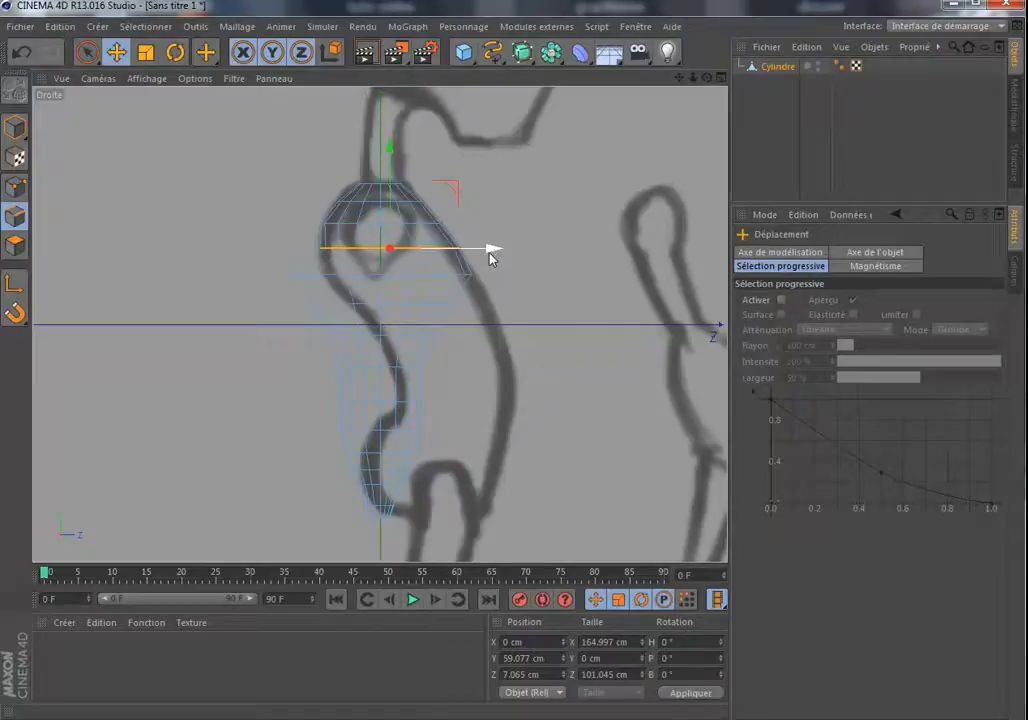
- Shift the fifth loop from the top to about Z 16 cm and scale it along Z to about 109 cm
{"action": "key", "text": "u"}
{"action": "key", "text": "l"}
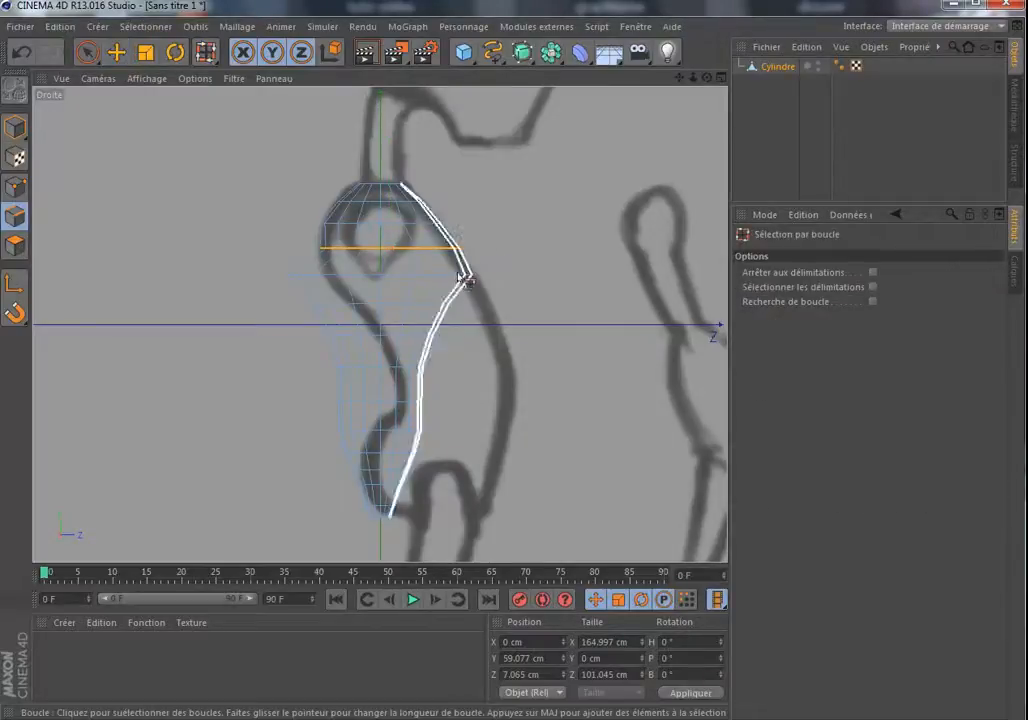
{"action": "left_click", "coordinate": [438, 280]}
{"action": "key", "text": "e"}
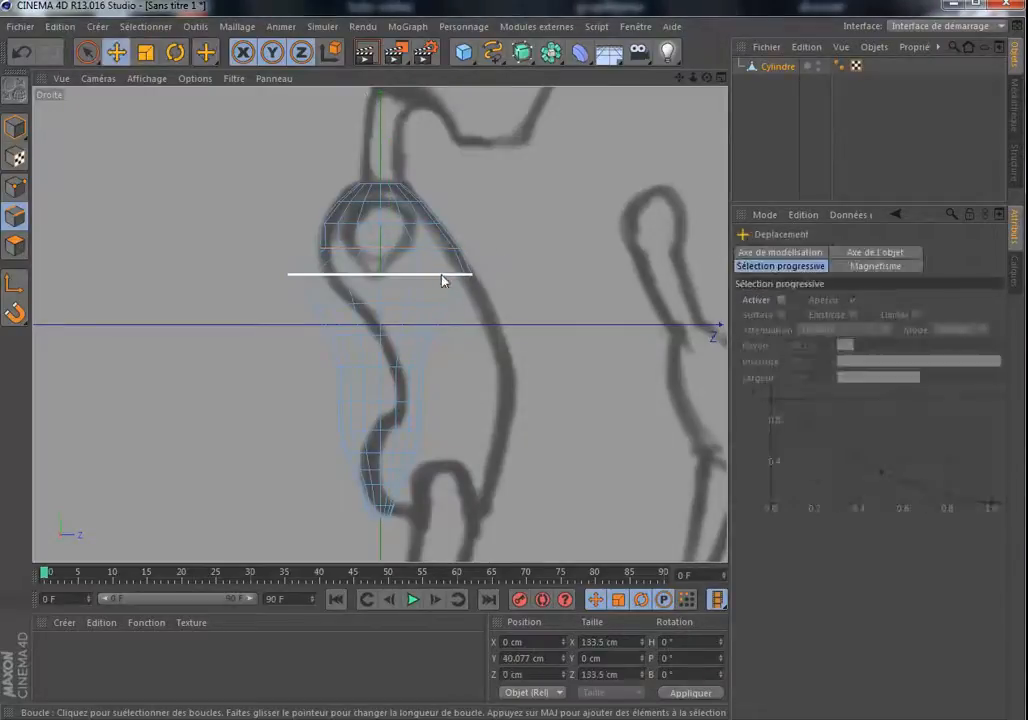
{"action": "mouse_move", "coordinate": [481, 277]}
{"action": "left_mouse_down"}
{"action": "mouse_move", "coordinate": [506, 280]}
{"action": "mouse_move", "coordinate": [496, 293]}
{"action": "left_mouse_up"}
{"action": "key", "text": "t"}
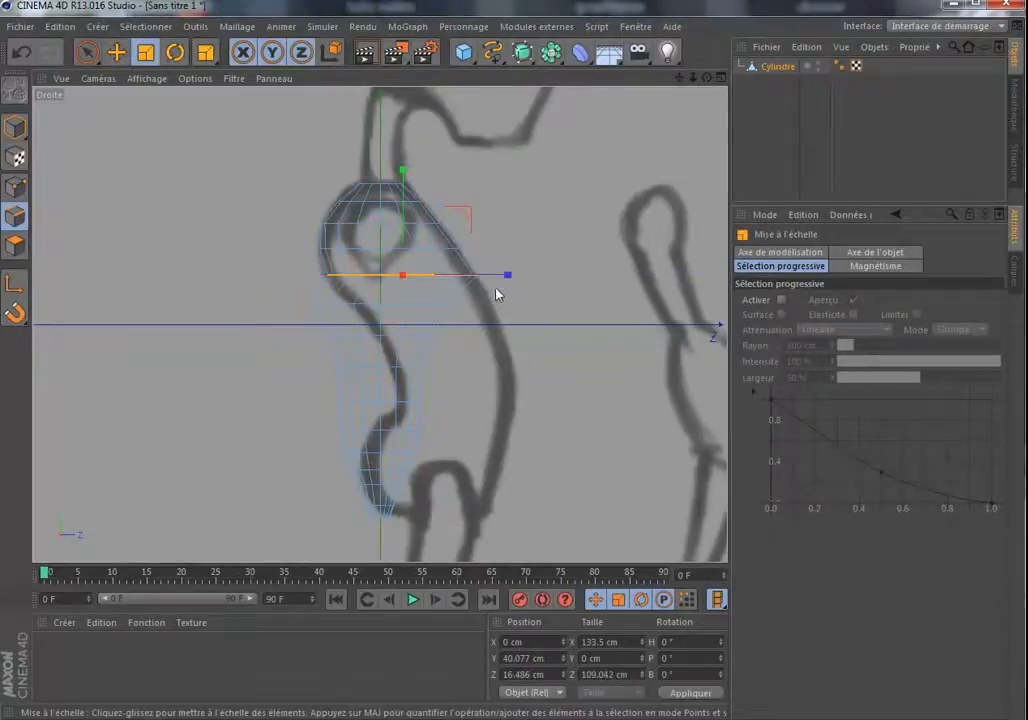
- Select the loop just above the Z axis line and move it to about Z 30 cm to follow the back curve
{"action": "key", "text": "u"}
{"action": "key", "text": "l"}
{"action": "left_click", "coordinate": [421, 307]}
{"action": "key", "text": "e"}
{"action": "left_click_drag", "start_coordinate": [484, 303], "coordinate": [515, 305]}
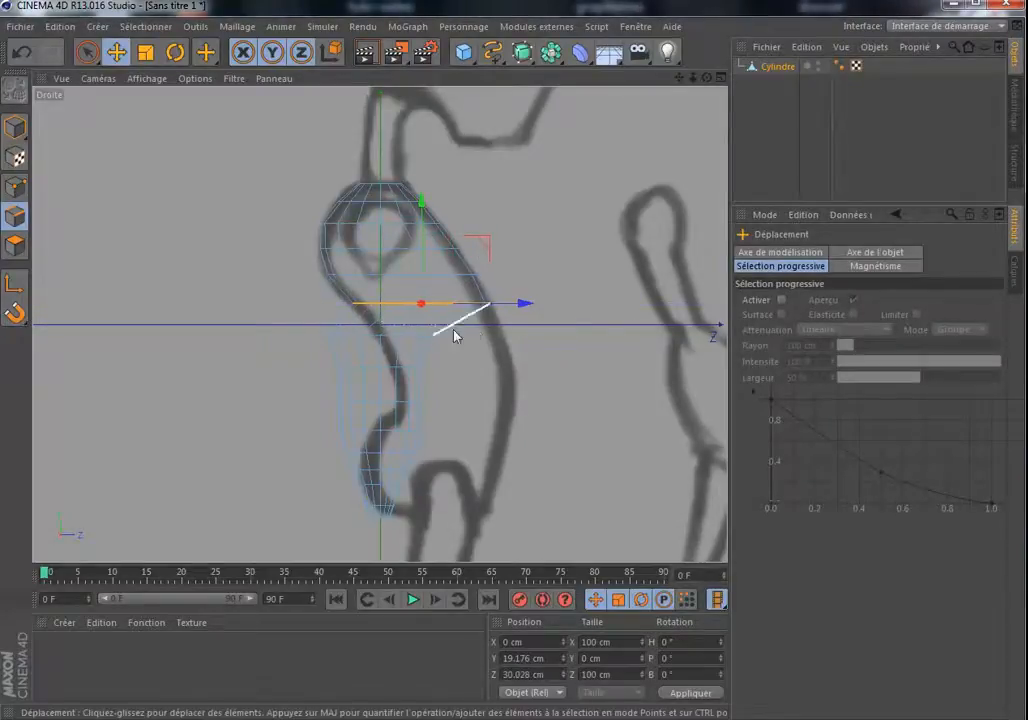
- Select the loop just below the Z axis line and move it to about Z 48 cm, inside the side outline
{"action": "key", "text": "u"}
{"action": "key", "text": "l"}
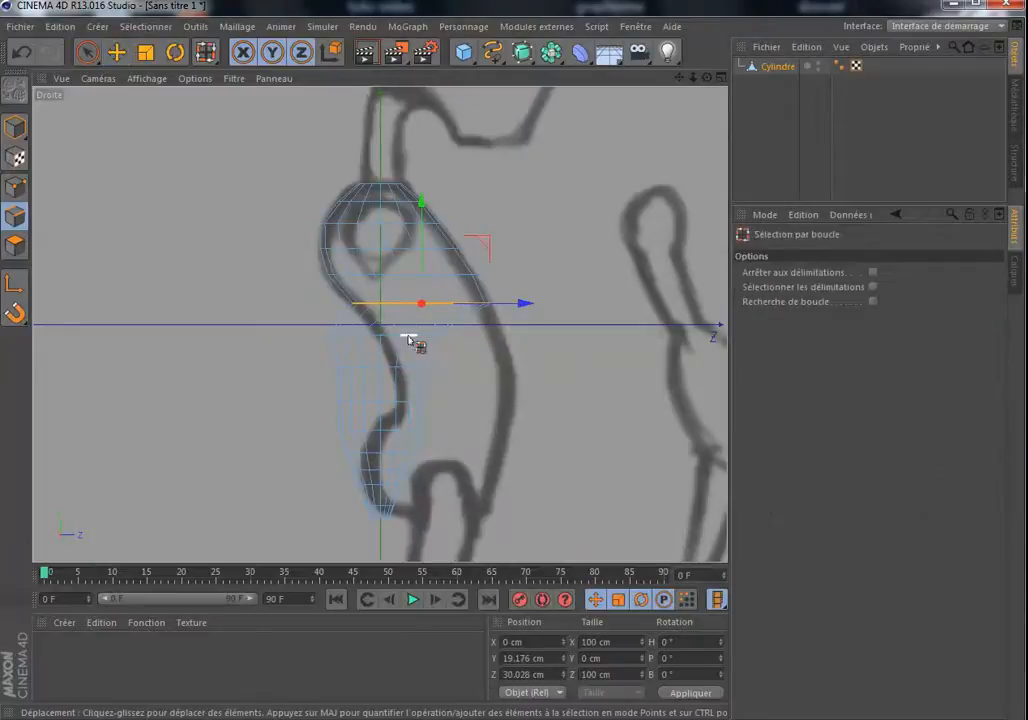
{"action": "left_click", "coordinate": [410, 339]}
{"action": "key", "text": "e"}
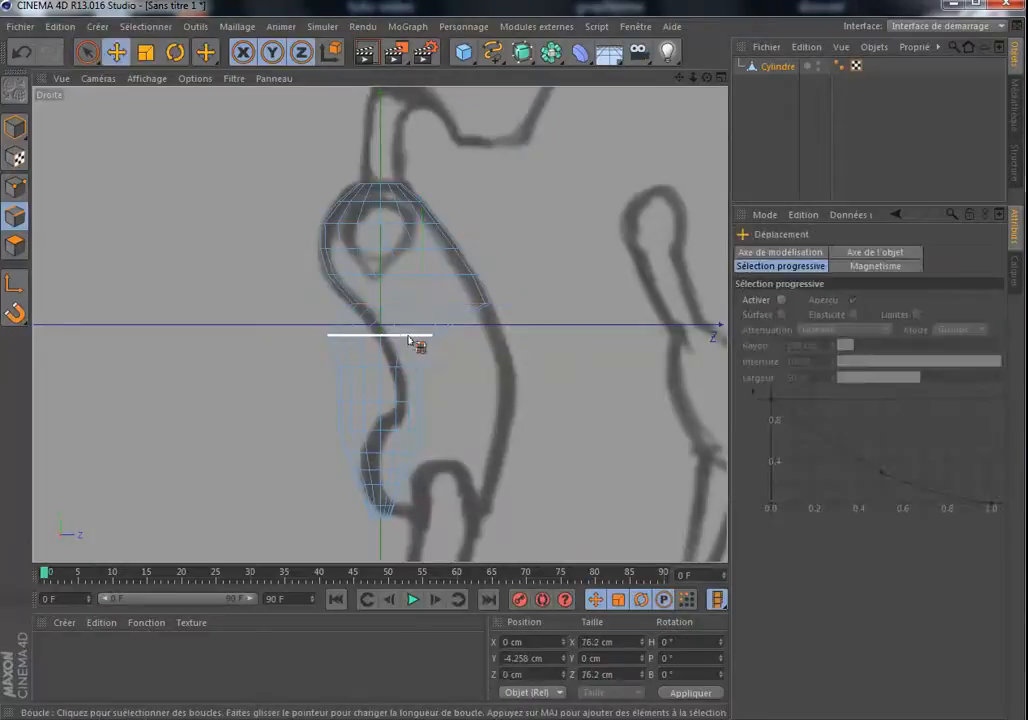
{"action": "left_click_drag", "start_coordinate": [482, 337], "coordinate": [545, 340]}
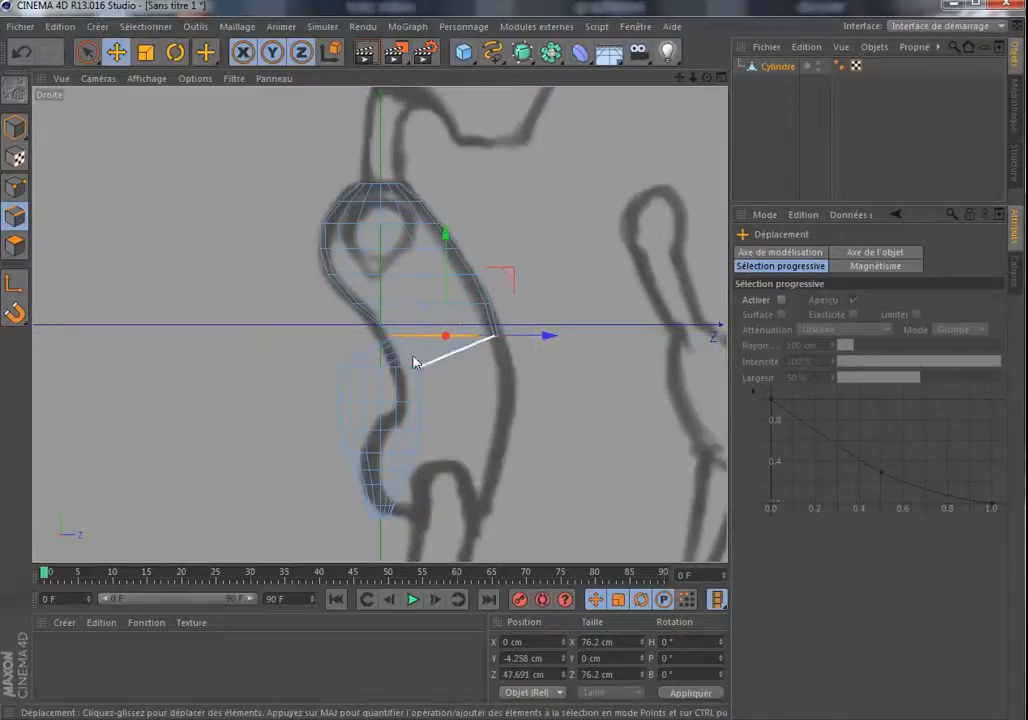
- Select the next waist loop down and move it along Z until it sits between the side drawing's outlines
{"action": "key", "text": "u"}
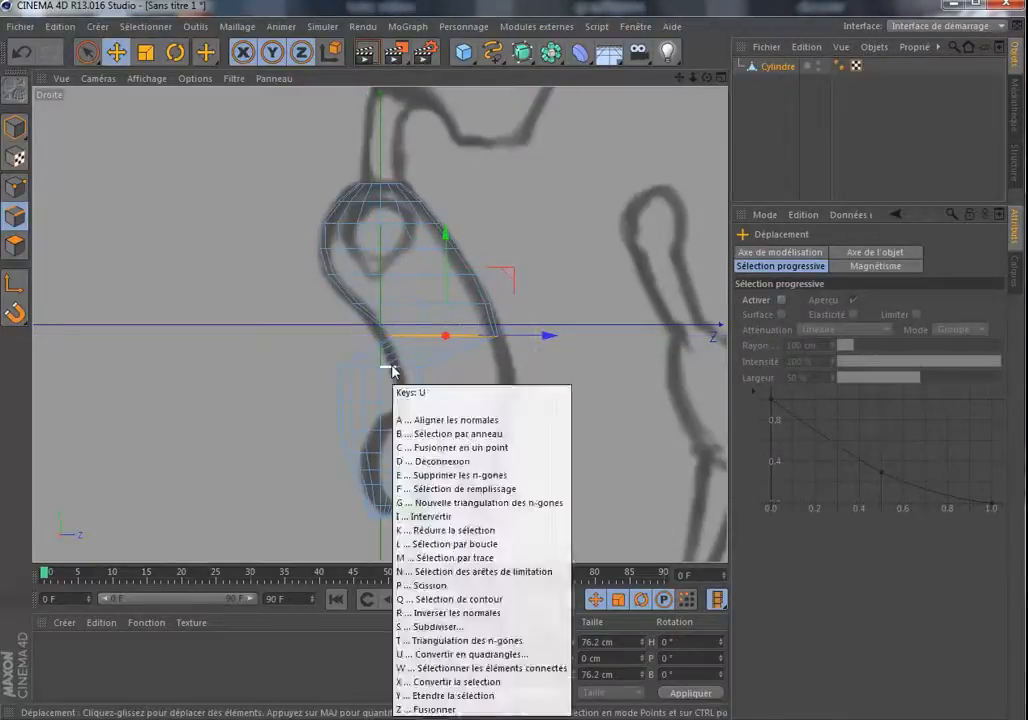
{"action": "key", "text": "l"}
{"action": "left_click", "coordinate": [447, 370]}
{"action": "left_click_drag", "start_coordinate": [484, 367], "coordinate": [556, 371]}
- Select the loop level with the notch above the side drawing's lower bulge and move it to about Z 52 cm
{"action": "key", "text": "u"}
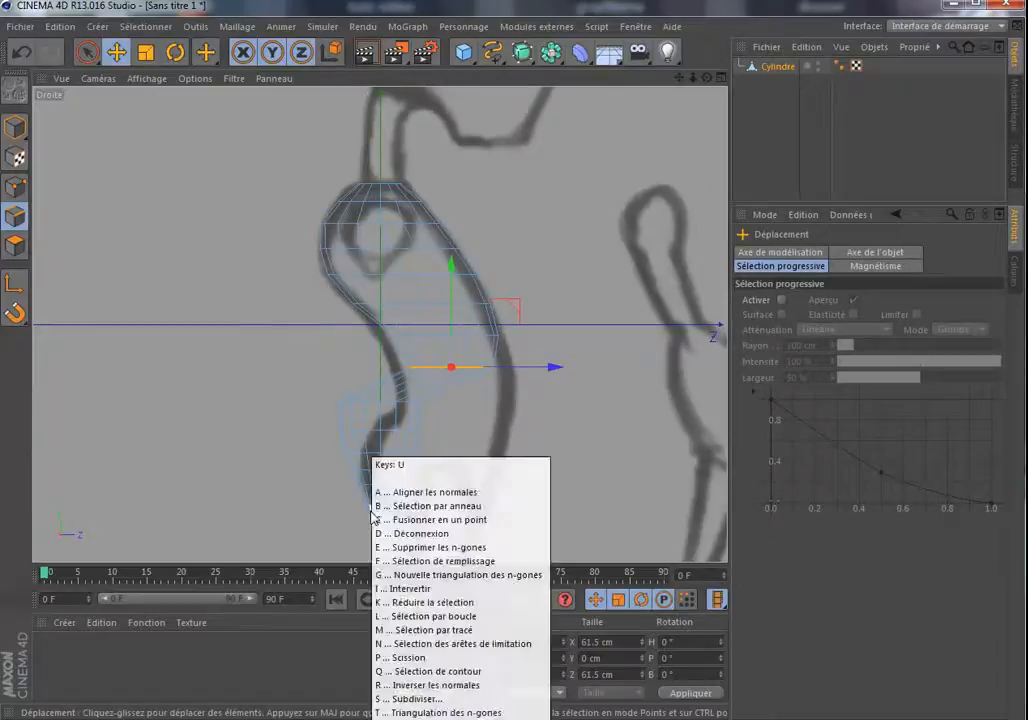
{"action": "key", "text": "l"}
{"action": "left_click", "coordinate": [390, 415]}
{"action": "key", "text": "e"}
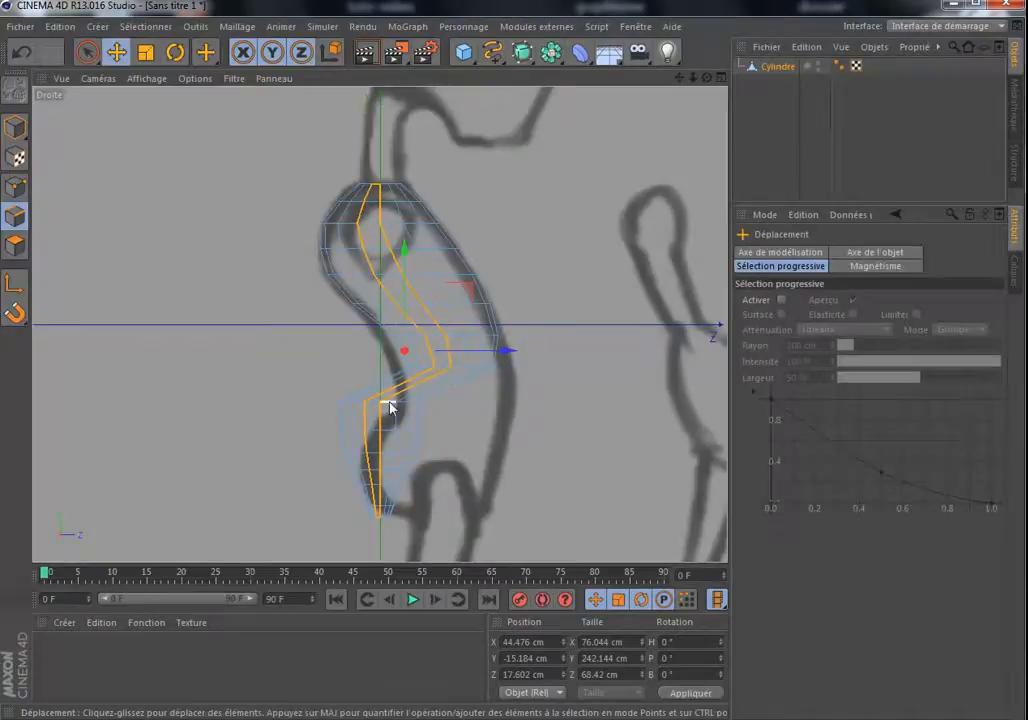
{"action": "key", "text": "m"}
{"action": "key", "text": "l"}
{"action": "left_click", "coordinate": [390, 405]}
{"action": "key", "text": "e"}
{"action": "left_click_drag", "start_coordinate": [406, 414], "coordinate": [558, 411]}
- Select the next loop down, just below the notch, and move it to about Z 45 cm
{"action": "key", "text": "u"}
{"action": "key", "text": "l"}
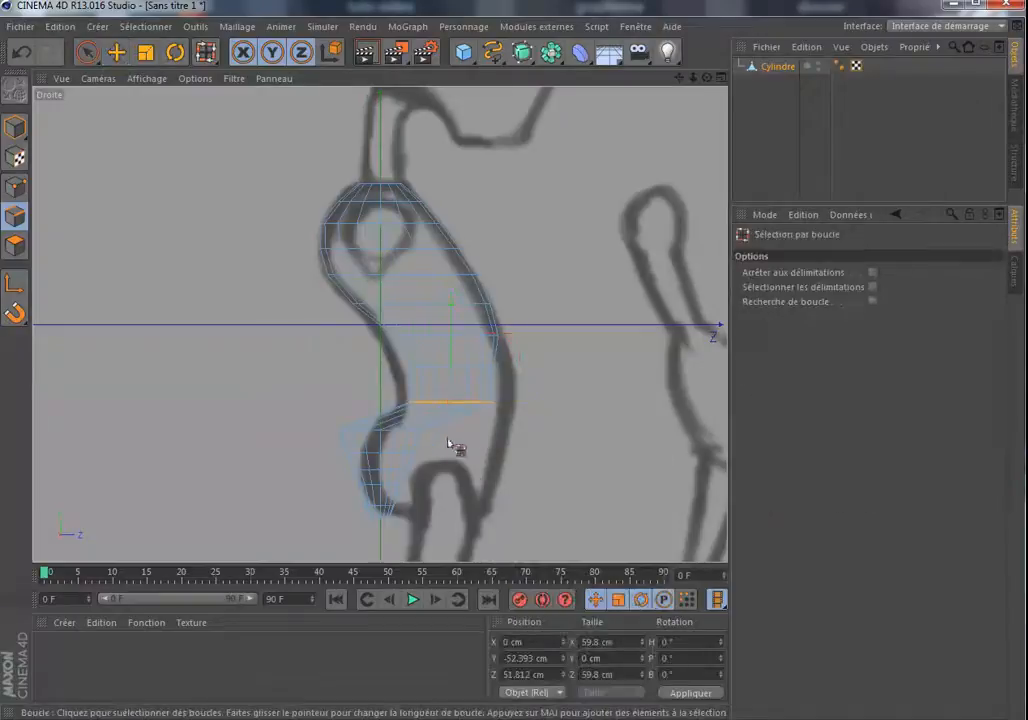
{"action": "left_click", "coordinate": [395, 435]}
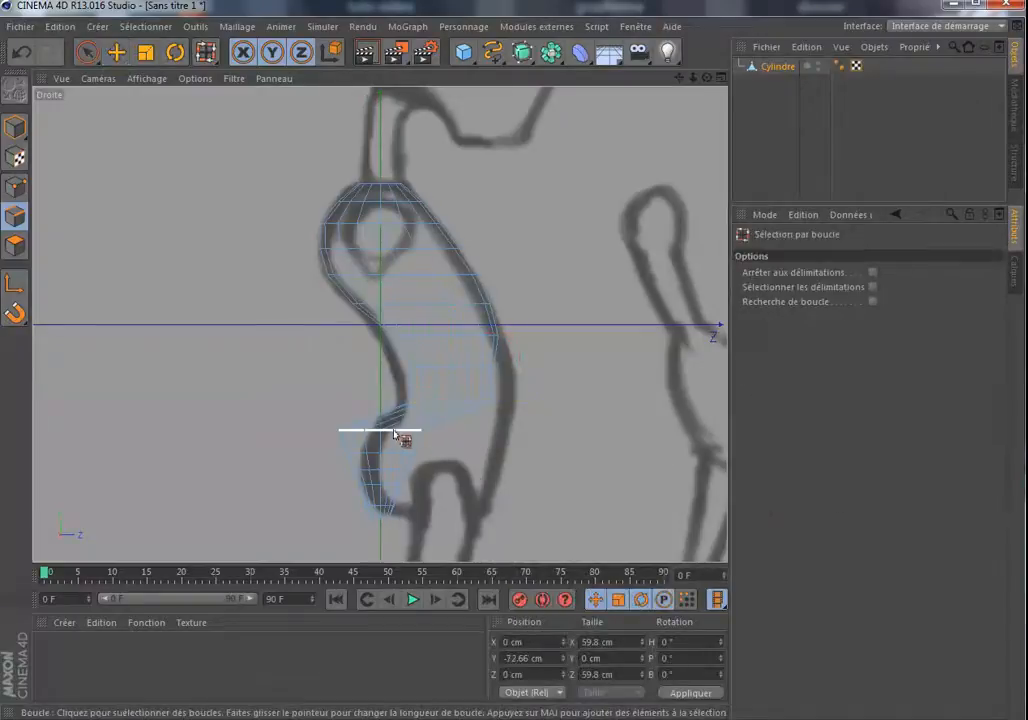
{"action": "key", "text": "e"}
{"action": "left_click_drag", "start_coordinate": [490, 435], "coordinate": [553, 436]}
- Select the loop just above the leg arch in the side drawing and move it to about Z 39 cm
{"action": "key", "text": "u"}
{"action": "key", "text": "l"}
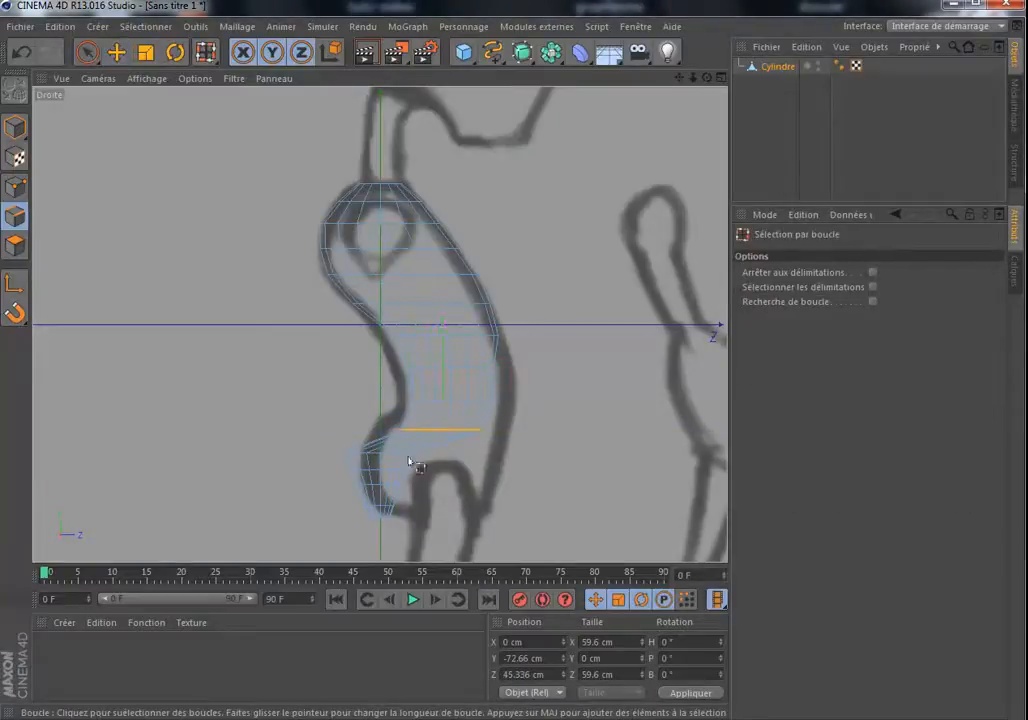
{"action": "left_click", "coordinate": [390, 461]}
{"action": "key", "text": "e"}
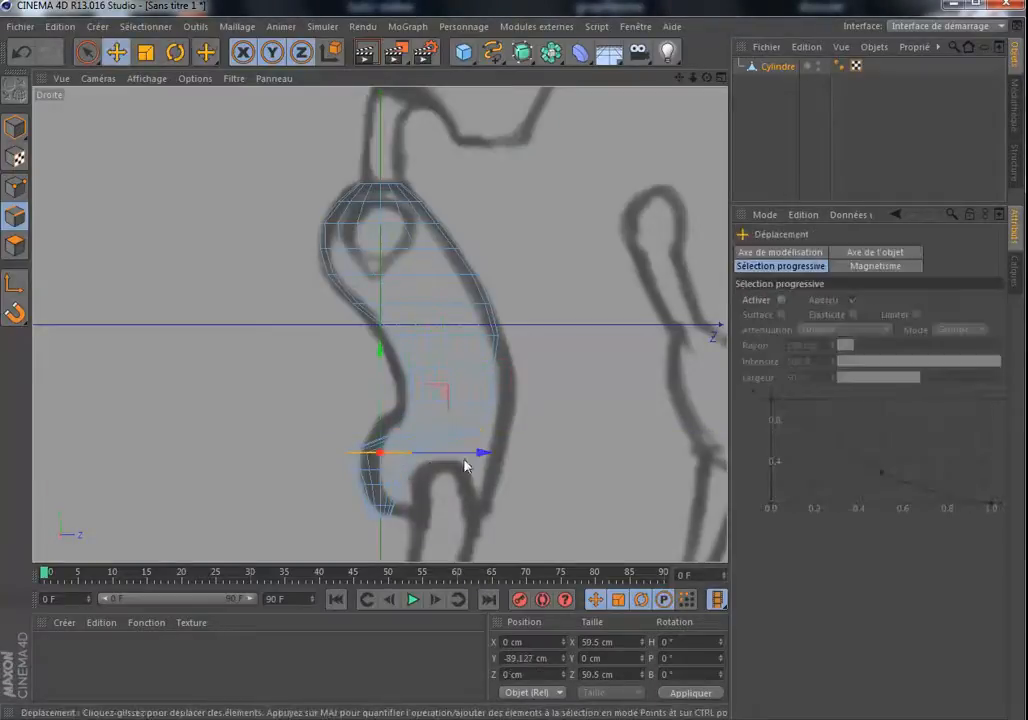
{"action": "left_click_drag", "start_coordinate": [490, 457], "coordinate": [535, 458]}
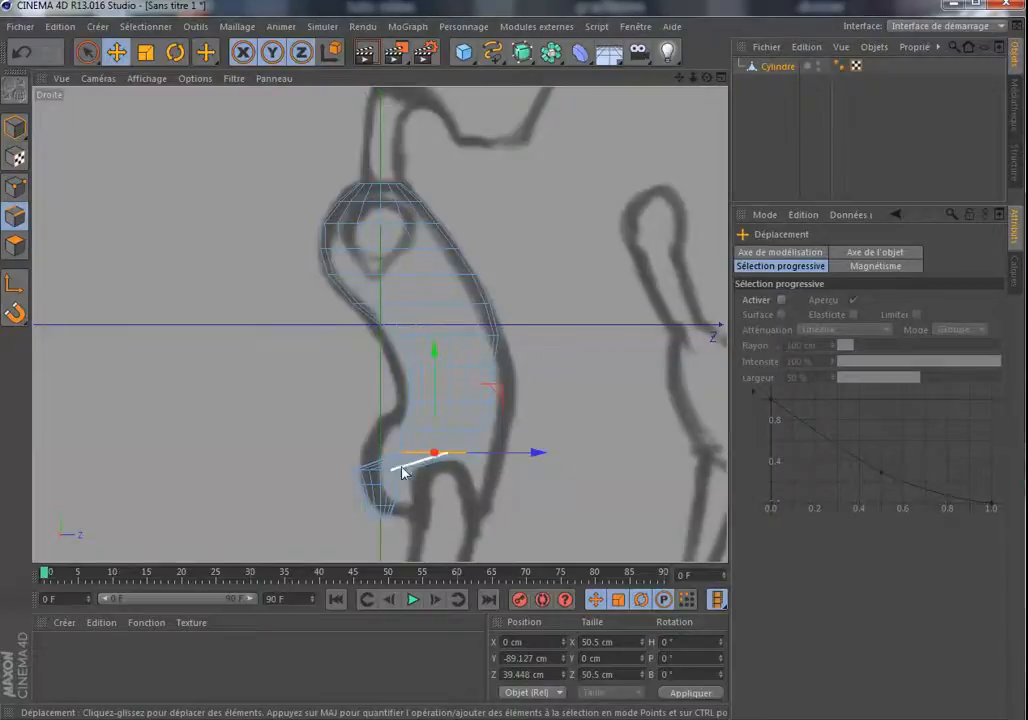
- Select the loop level with the top of the leg arch and align it at about Z 39 cm with the loop above
{"action": "key", "text": "u"}
{"action": "key", "text": "l"}
{"action": "left_click", "coordinate": [390, 474]}
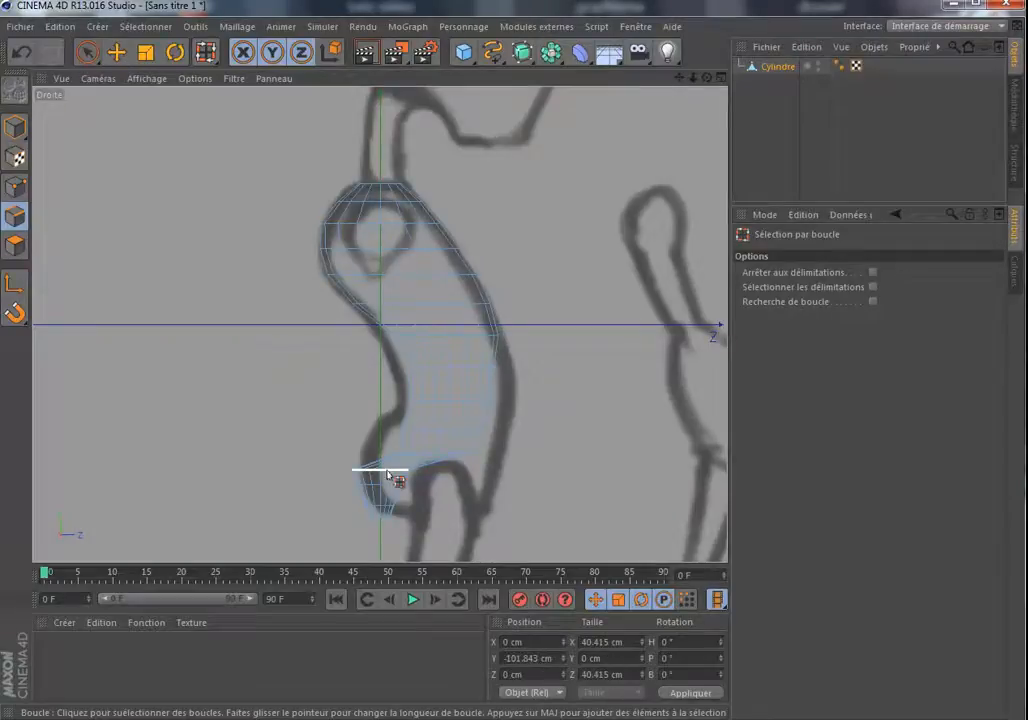
{"action": "key", "text": "e"}
{"action": "left_click_drag", "start_coordinate": [484, 475], "coordinate": [539, 480]}
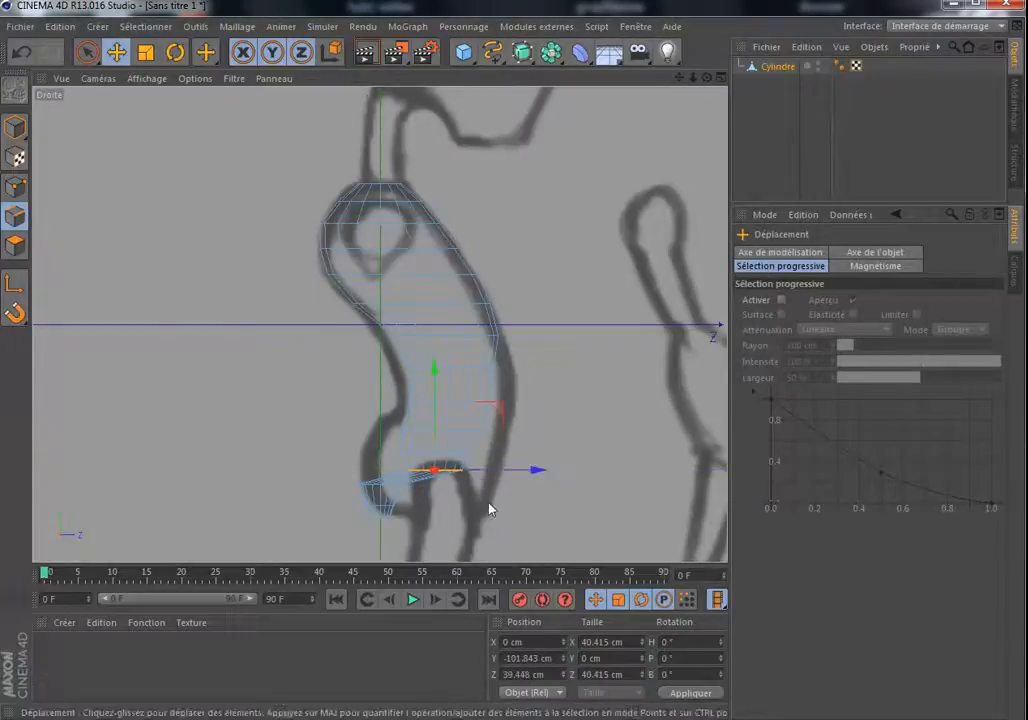
- Select the third loop from the torso's lower end and move it to about Z 41 cm, inside the leg arch
{"action": "key", "text": "u"}
{"action": "key", "text": "l"}
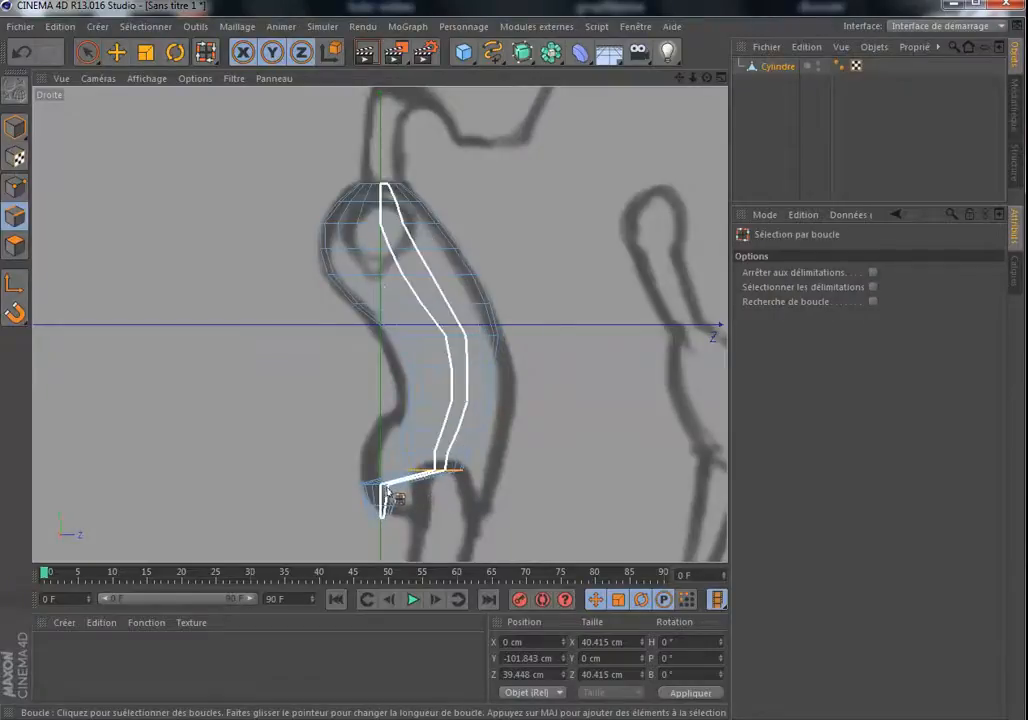
{"action": "left_click", "coordinate": [380, 488]}
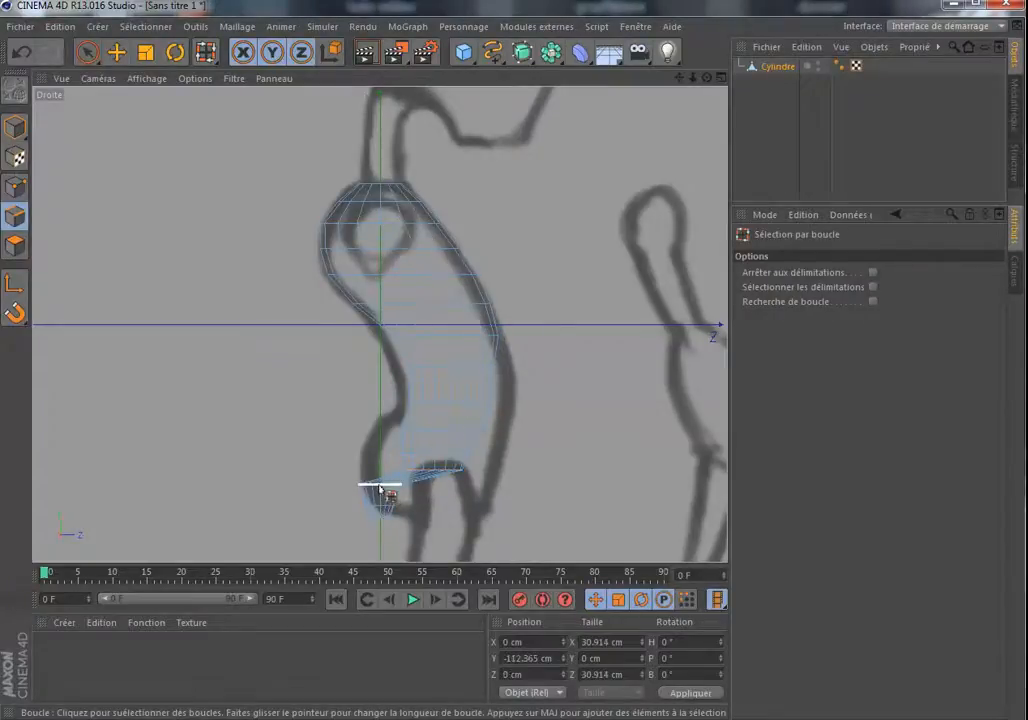
{"action": "key", "text": "e"}
{"action": "left_click_drag", "start_coordinate": [482, 487], "coordinate": [538, 487]}
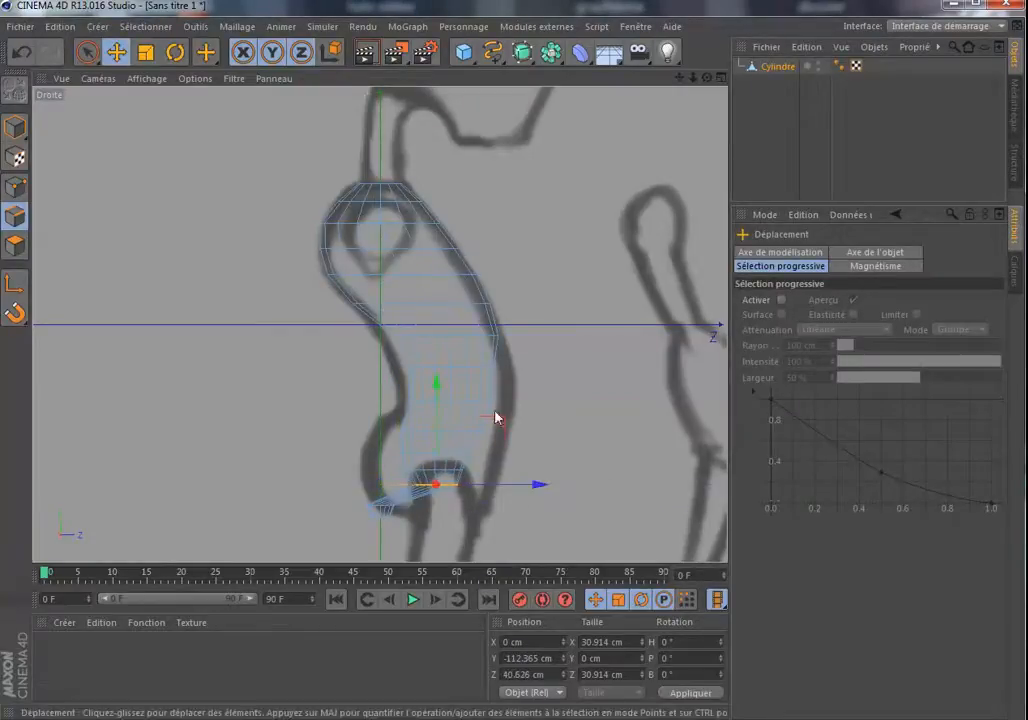
- Select the loop just above the torso's bottom rim and move it to about Z 44 cm
{"action": "mouse_move", "coordinate": [693, 80]}
{"action": "left_mouse_down"}
{"action": "mouse_move", "coordinate": [724, 88]}
{"action": "mouse_move", "coordinate": [695, 84]}
{"action": "left_mouse_up"}
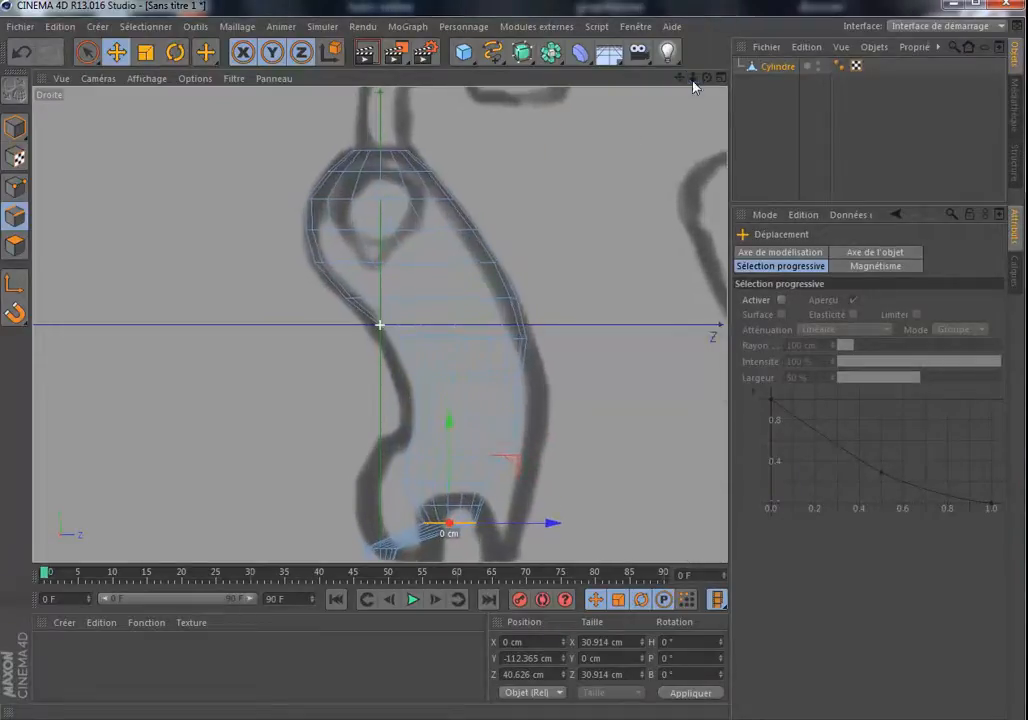
{"action": "left_click_drag", "start_coordinate": [679, 77], "coordinate": [680, 54]}
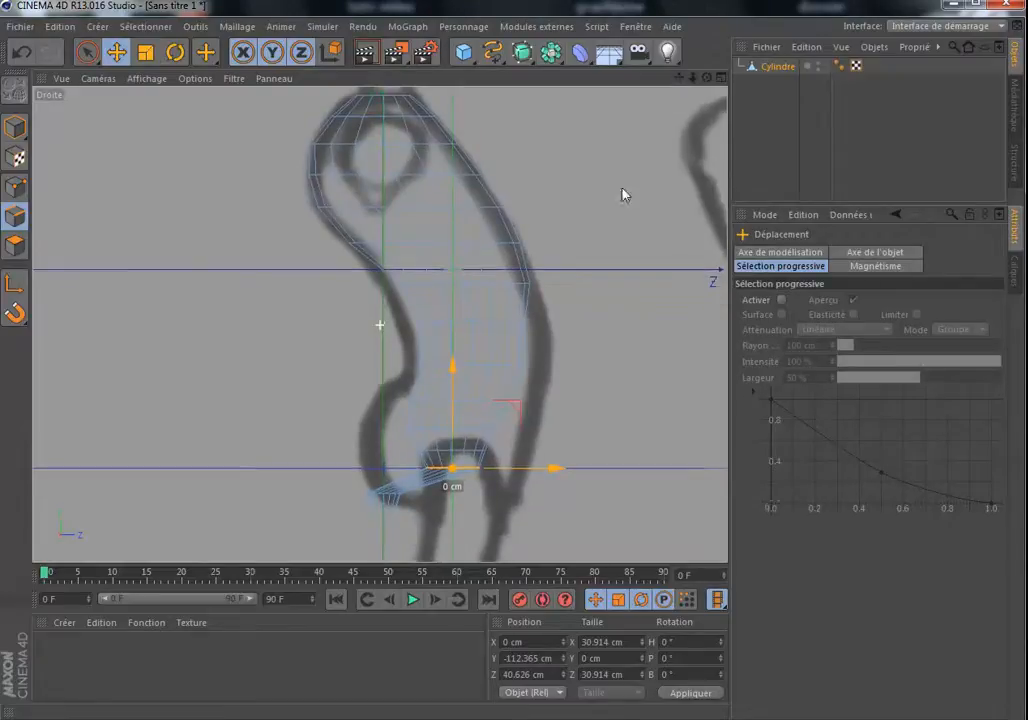
{"action": "key", "text": "u"}
{"action": "key", "text": "l"}
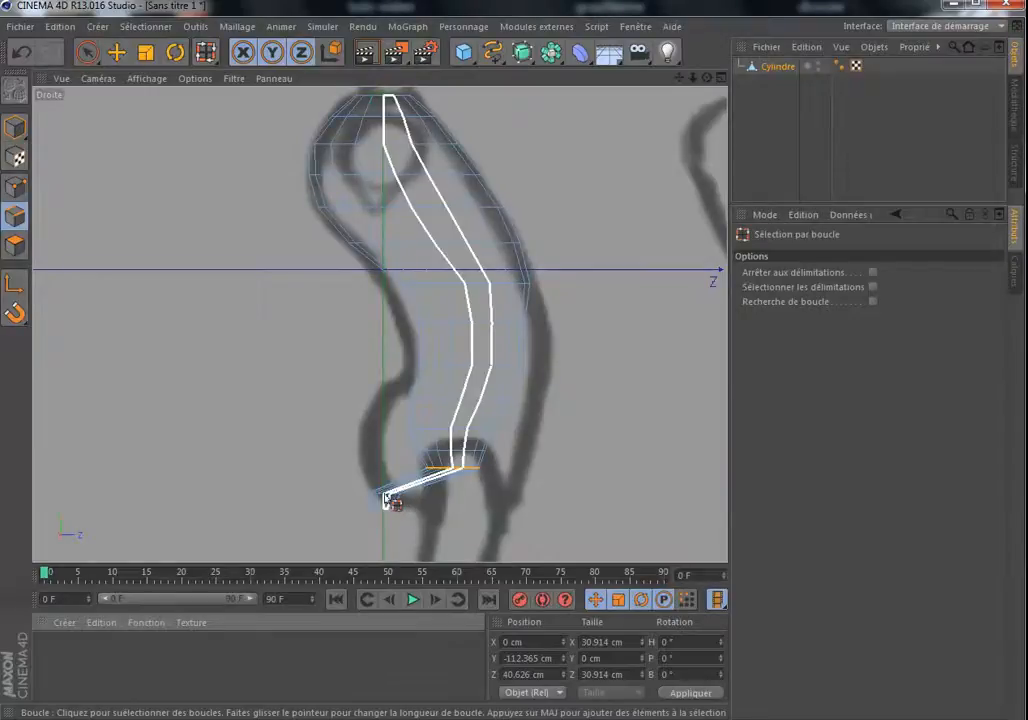
{"action": "left_click", "coordinate": [389, 500]}
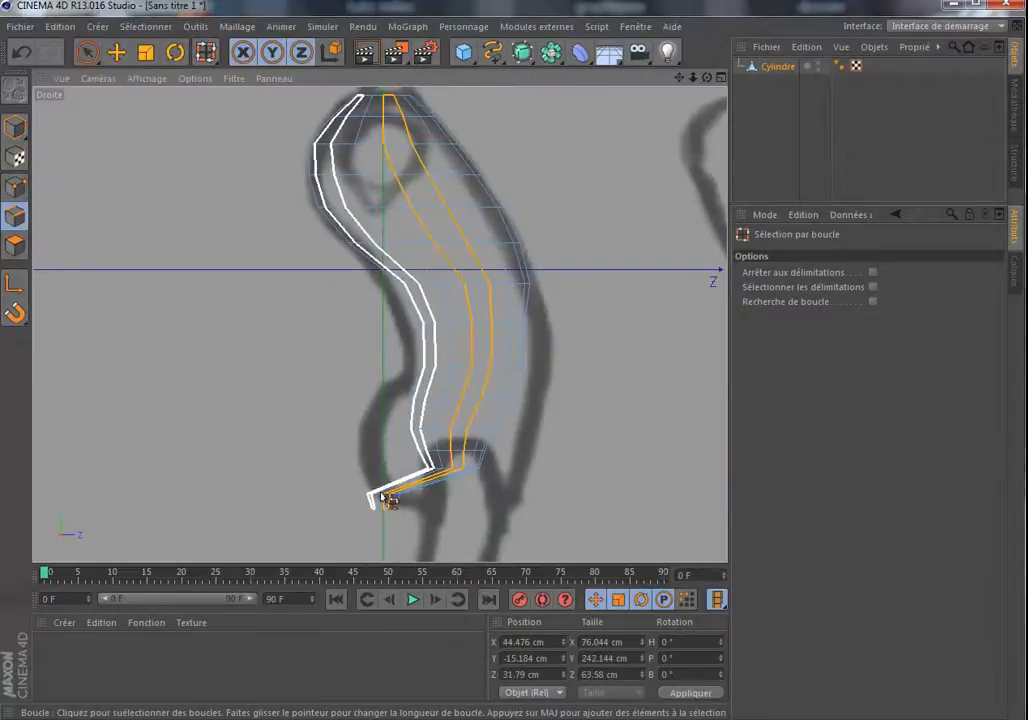
{"action": "left_click", "coordinate": [389, 500]}
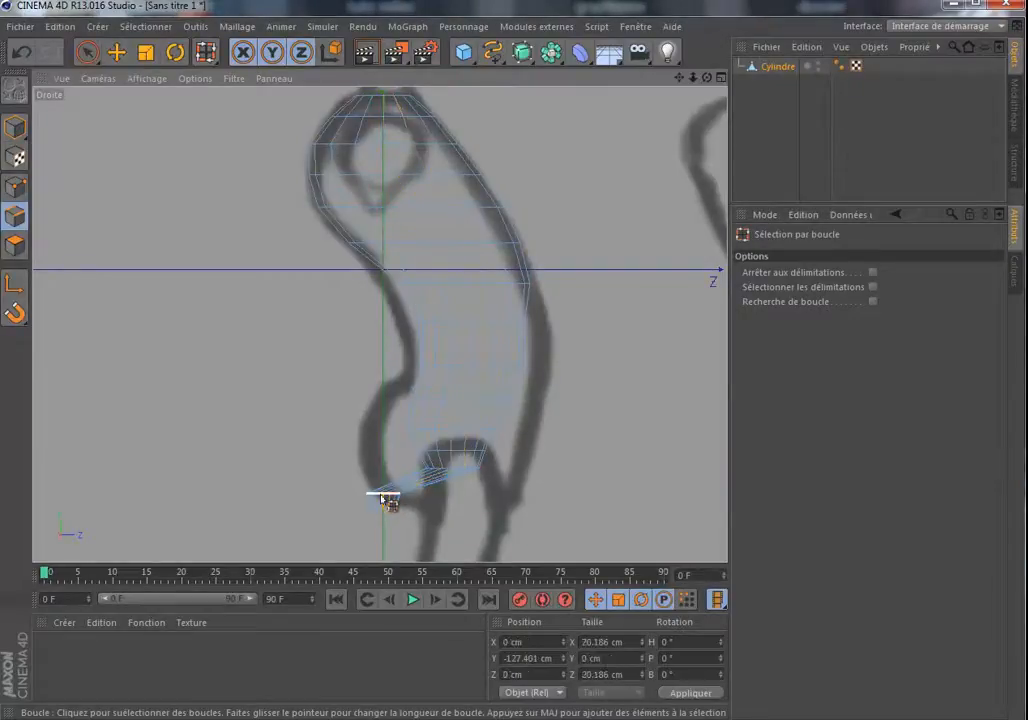
{"action": "key", "text": "e"}
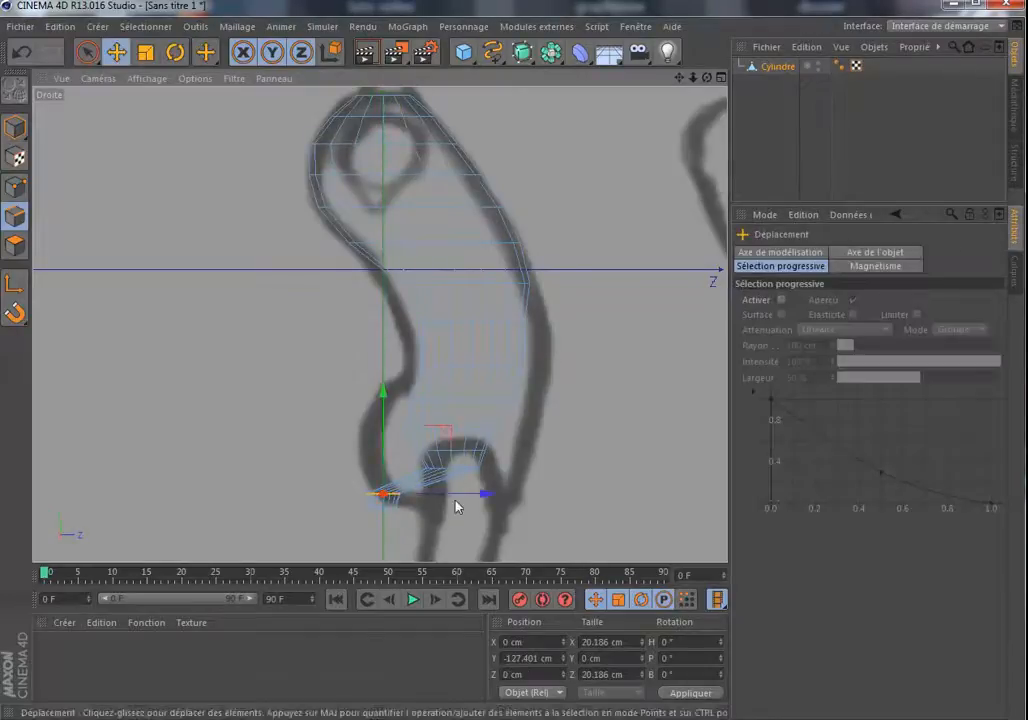
{"action": "left_click_drag", "start_coordinate": [487, 495], "coordinate": [560, 497]}
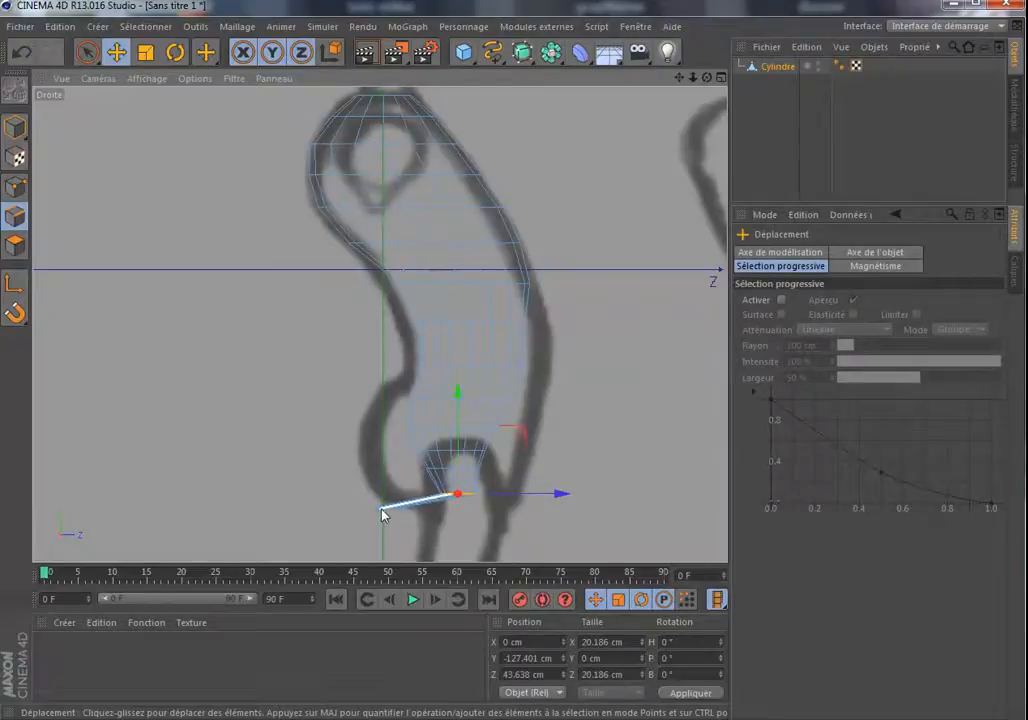
- Select the open rim loop at the torso's bottom in the perspective view and move it to about Z 45 cm in the side view
{"action": "key", "text": "m"}
{"action": "key", "text": "l"}
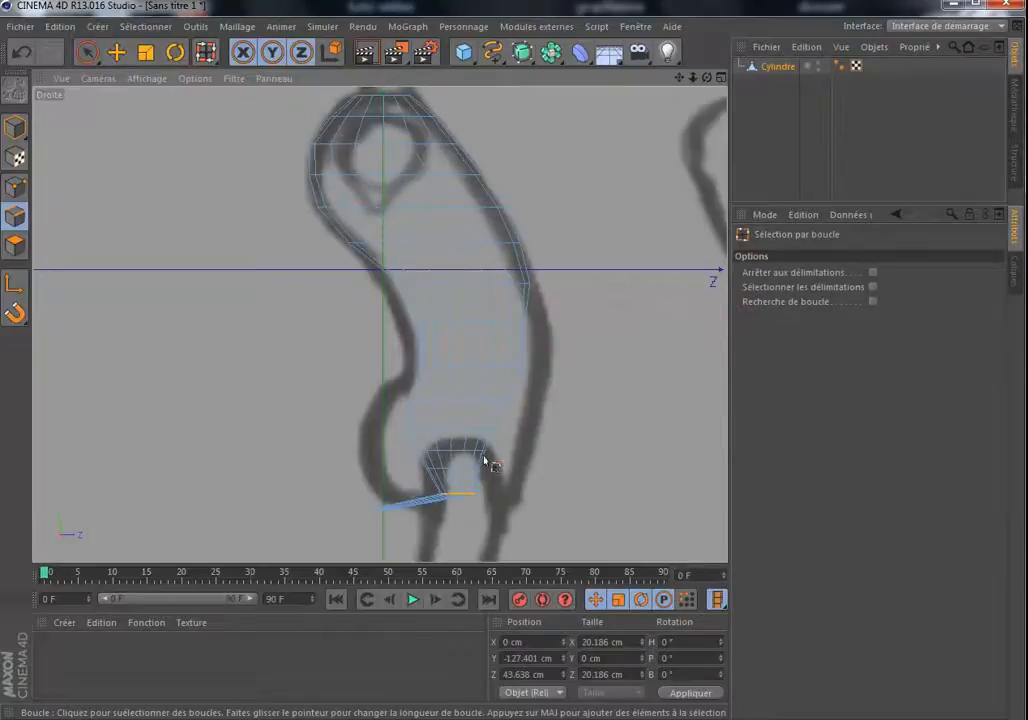
{"action": "left_click", "coordinate": [720, 77]}
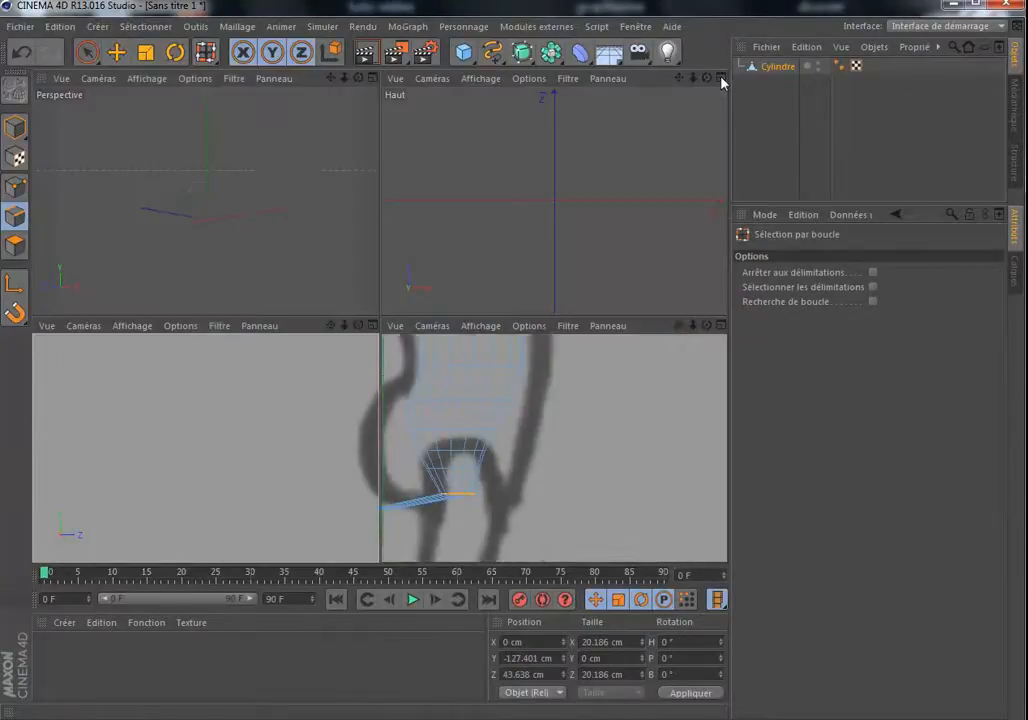
{"action": "left_click", "coordinate": [373, 77]}
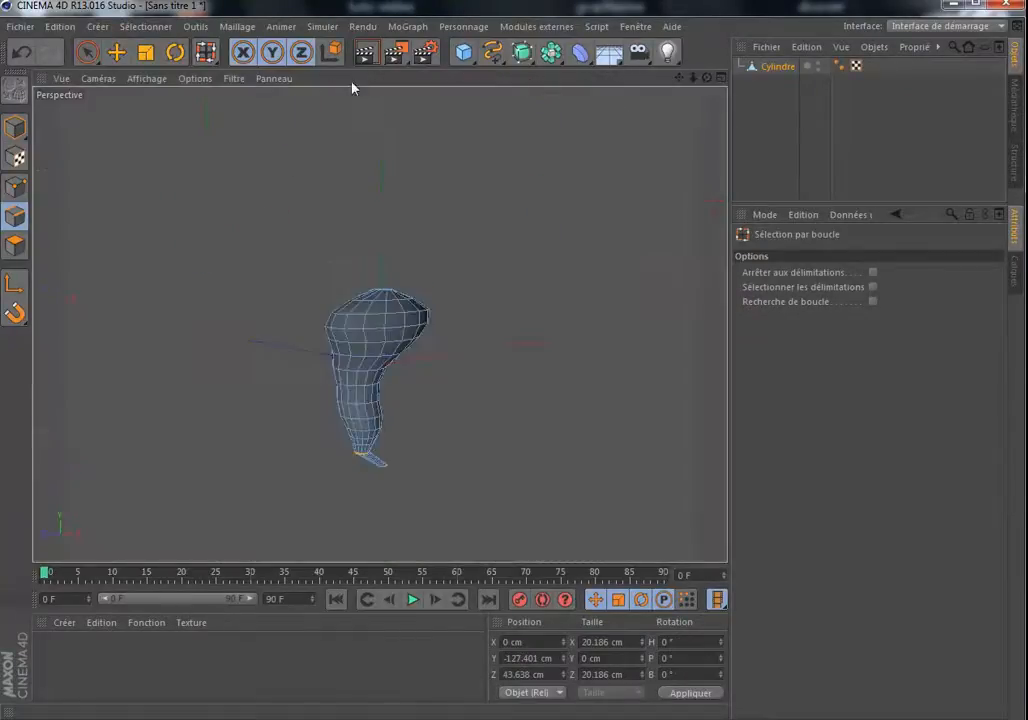
{"action": "left_click_drag", "start_coordinate": [707, 79], "coordinate": [379, 324]}
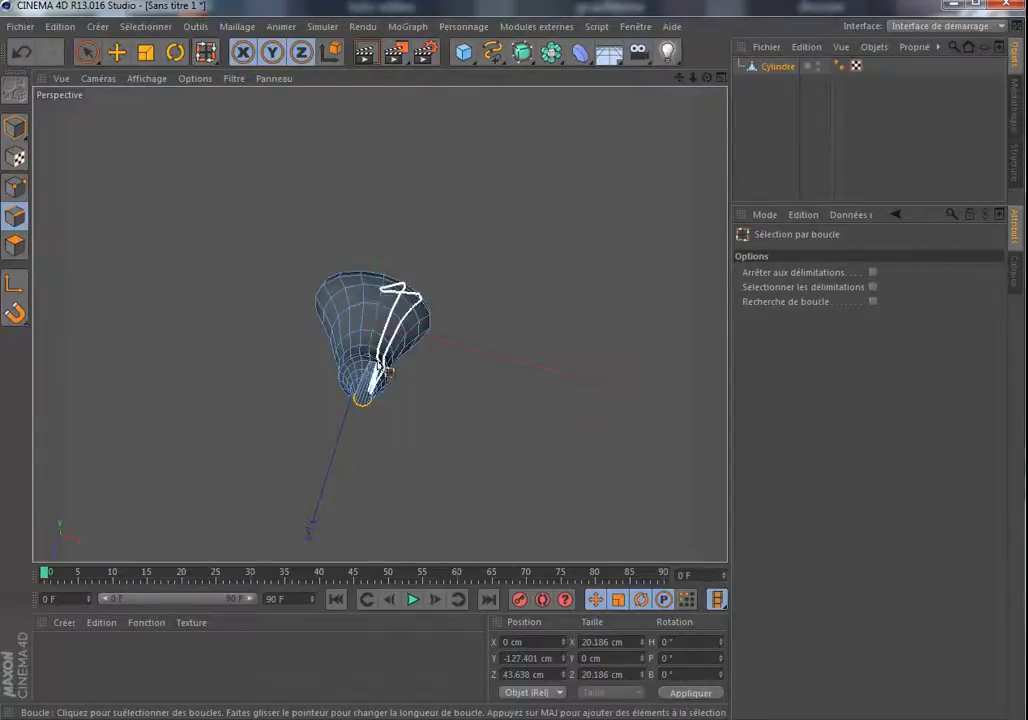
{"action": "left_click", "coordinate": [372, 368]}
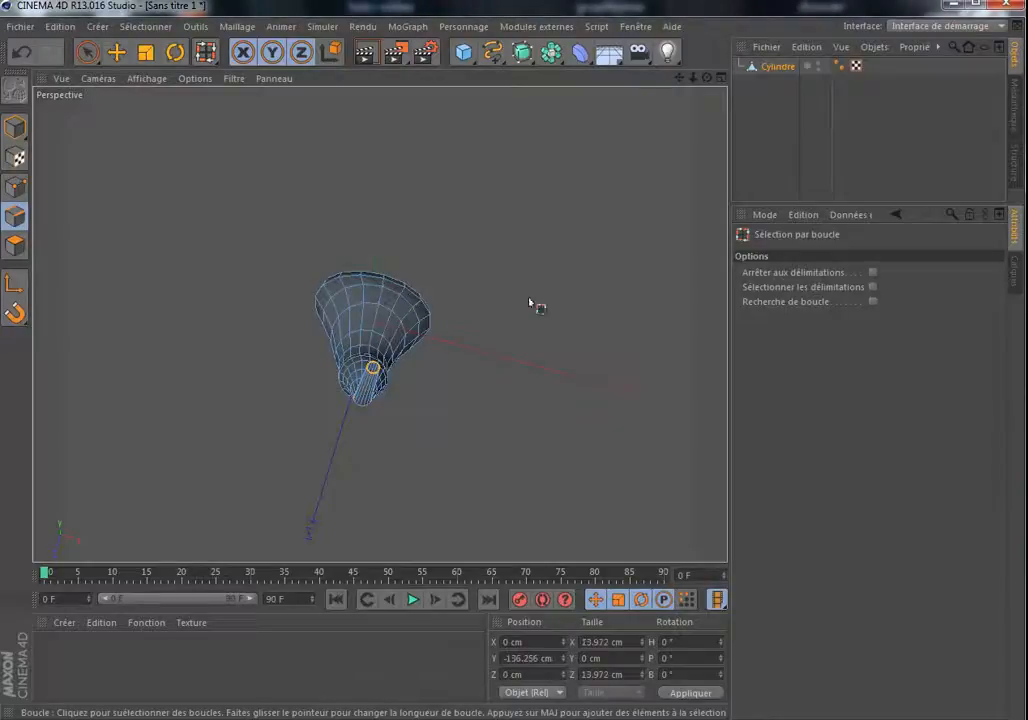
{"action": "left_click", "coordinate": [723, 80]}
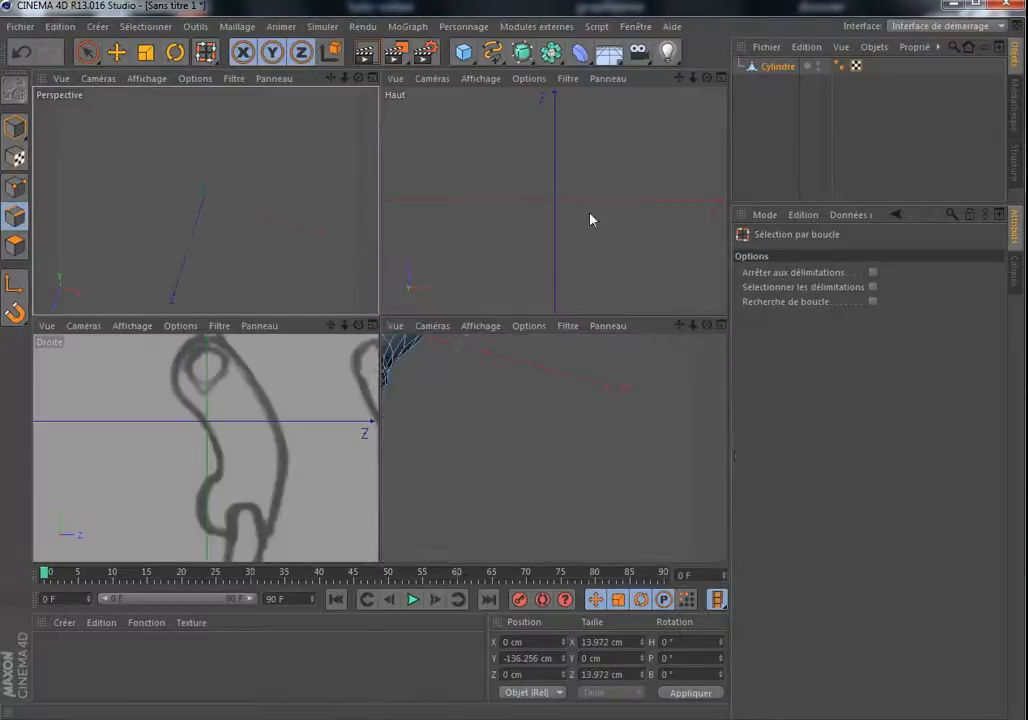
{"action": "left_click", "coordinate": [372, 326]}
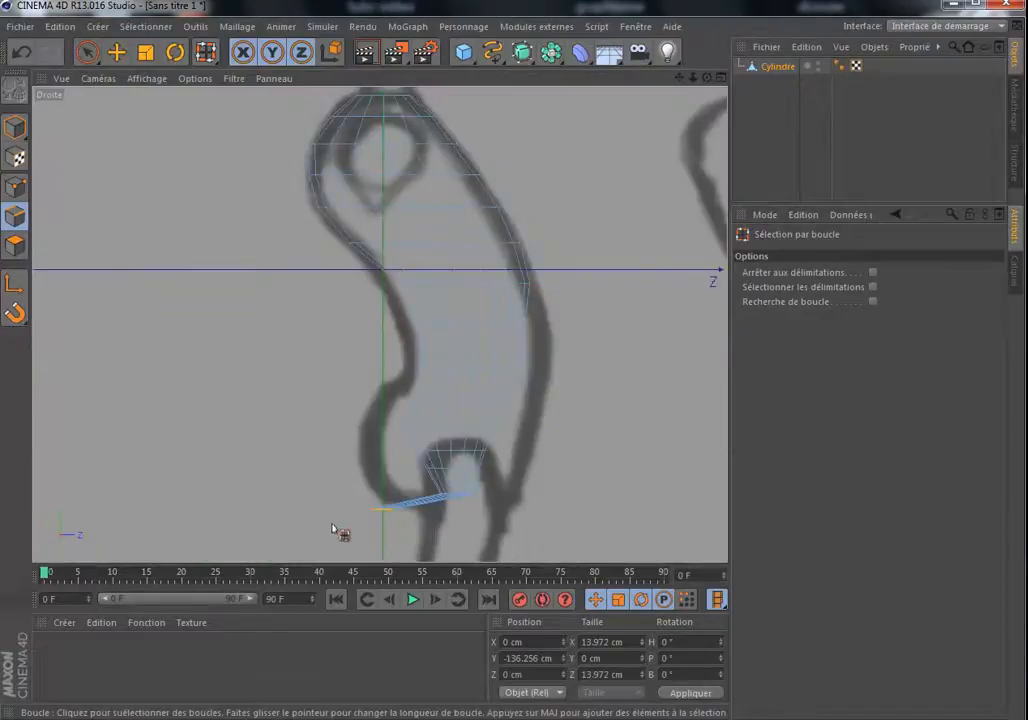
{"action": "key", "text": "e"}
{"action": "left_click_drag", "start_coordinate": [468, 512], "coordinate": [563, 508]}
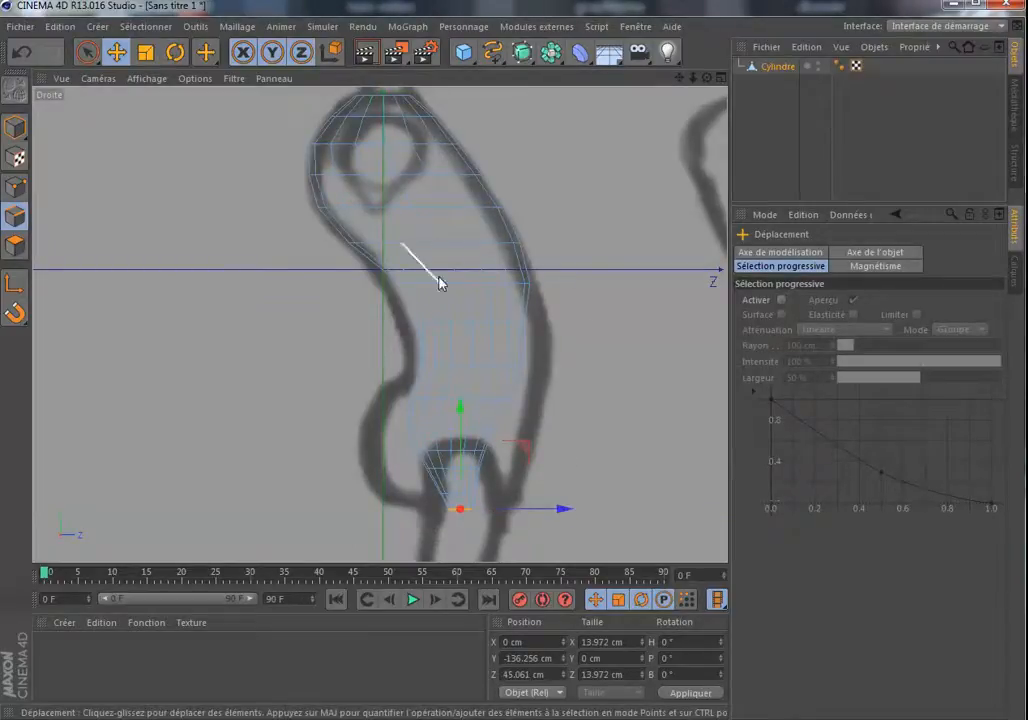
- Scale the loop just below the Z axis line to about 91 cm along Z and shift it to about Z 45 cm
{"action": "key", "text": "u"}
{"action": "key", "text": "l"}
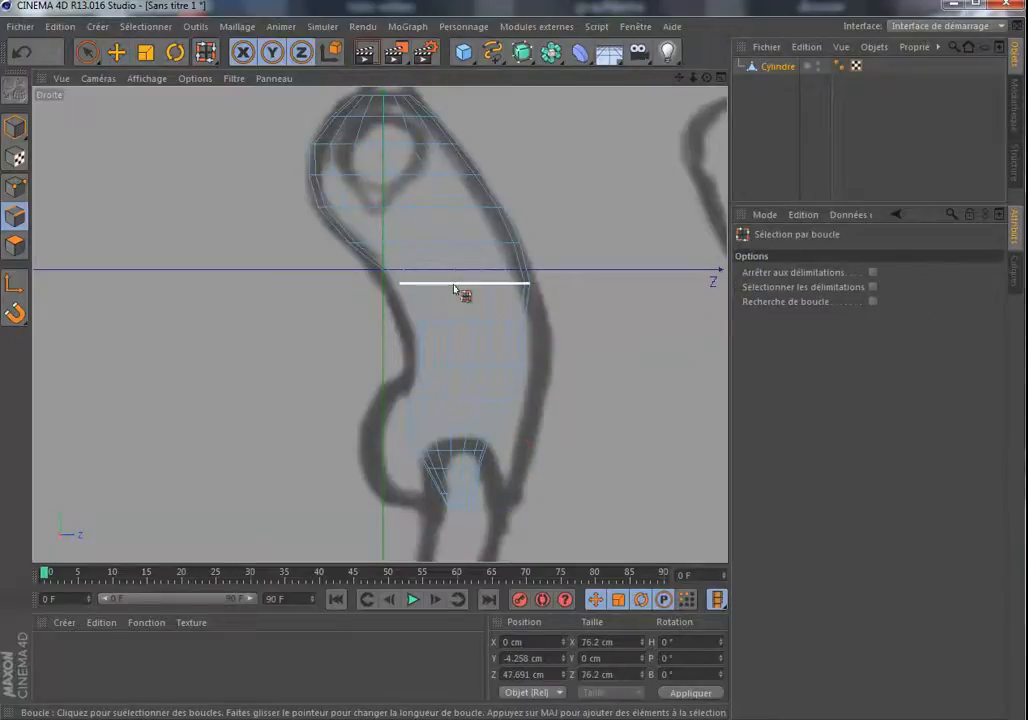
{"action": "left_click", "coordinate": [455, 290]}
{"action": "key", "text": "t"}
{"action": "mouse_move", "coordinate": [570, 284]}
{"action": "left_mouse_down"}
{"action": "mouse_move", "coordinate": [591, 289]}
{"action": "mouse_move", "coordinate": [567, 297]}
{"action": "left_mouse_up"}
{"action": "key", "text": "e"}
{"action": "right_click", "coordinate": [567, 299]}
- Select the second loop below the Z axis line and widen it along Z to meet both side outlines
{"action": "key", "text": "l"}
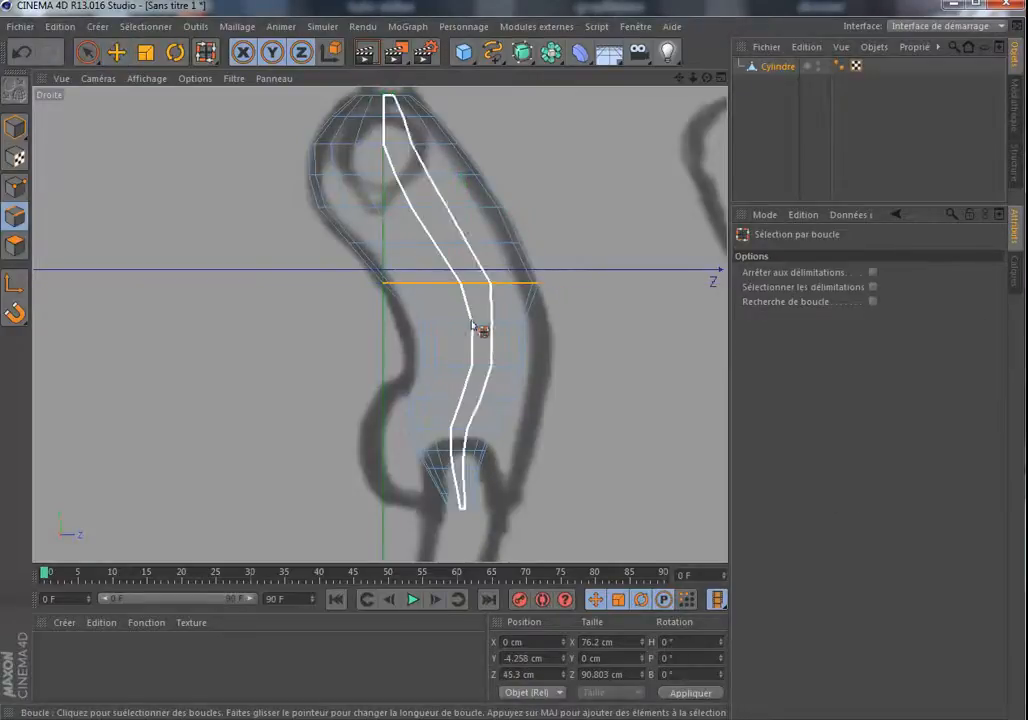
{"action": "left_click", "coordinate": [480, 323]}
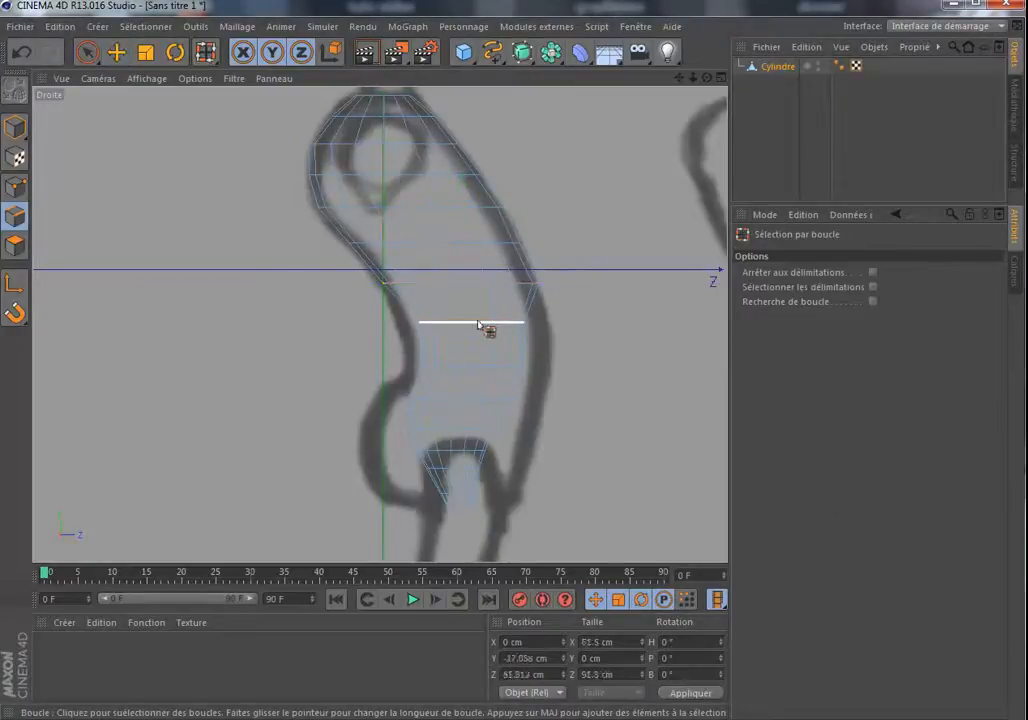
{"action": "key", "text": "t"}
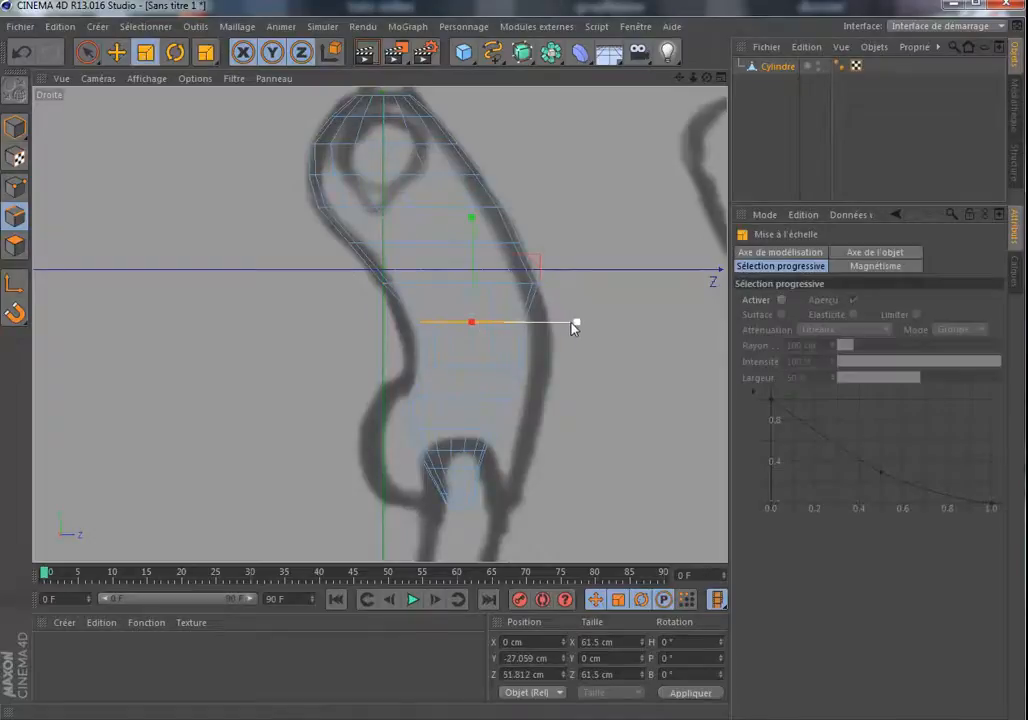
{"action": "left_click_drag", "start_coordinate": [577, 325], "coordinate": [616, 334]}
- Scale the third loop below the Z axis line to about 85 cm along Z and shift it to about Z 56 cm
{"action": "key", "text": "u"}
{"action": "key", "text": "l"}
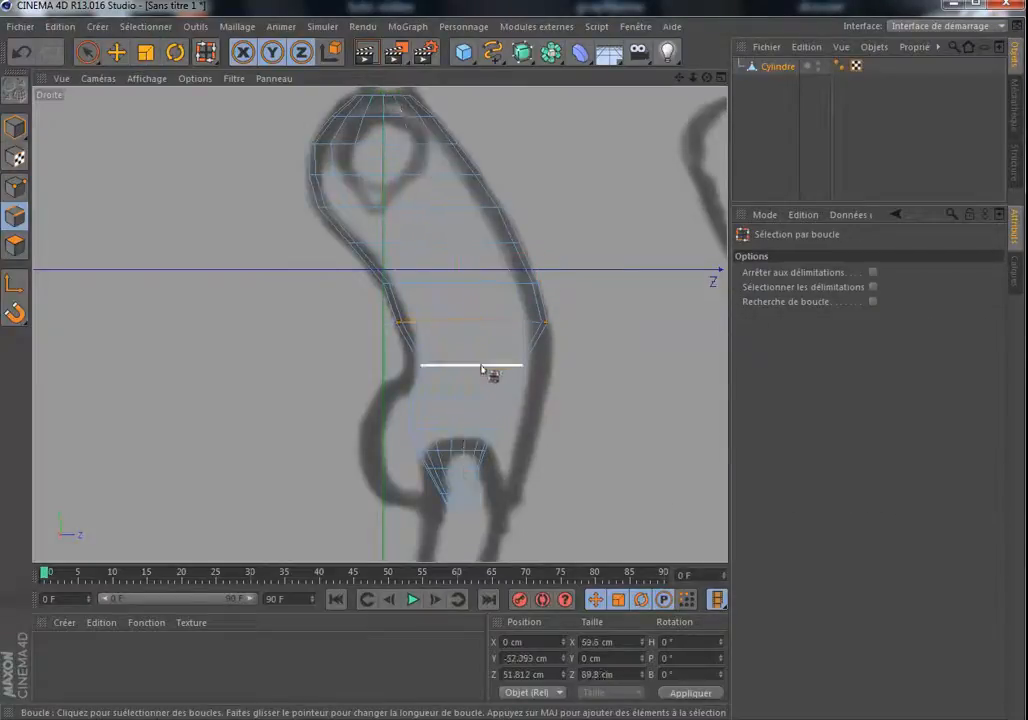
{"action": "left_click", "coordinate": [482, 366]}
{"action": "key", "text": "t"}
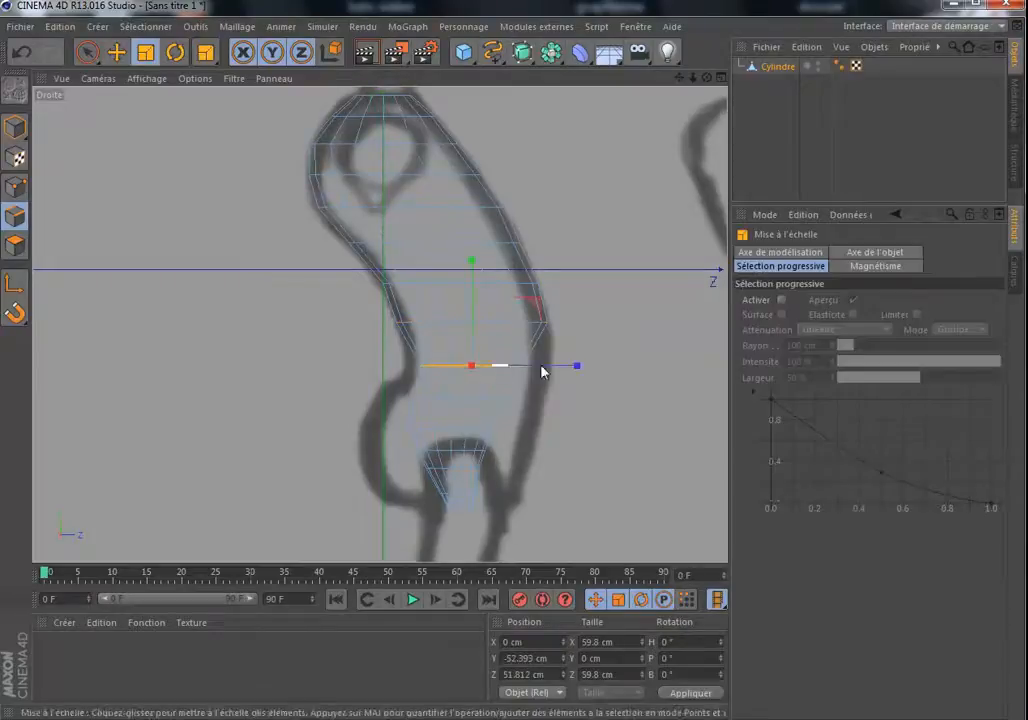
{"action": "mouse_move", "coordinate": [580, 367]}
{"action": "left_mouse_down"}
{"action": "mouse_move", "coordinate": [632, 376]}
{"action": "mouse_move", "coordinate": [589, 374]}
{"action": "left_mouse_up"}
{"action": "key", "text": "e"}
- Select the fourth loop below the Z axis line and scale it to about 98 cm along Z
{"action": "key", "text": "u"}
{"action": "key", "text": "l"}
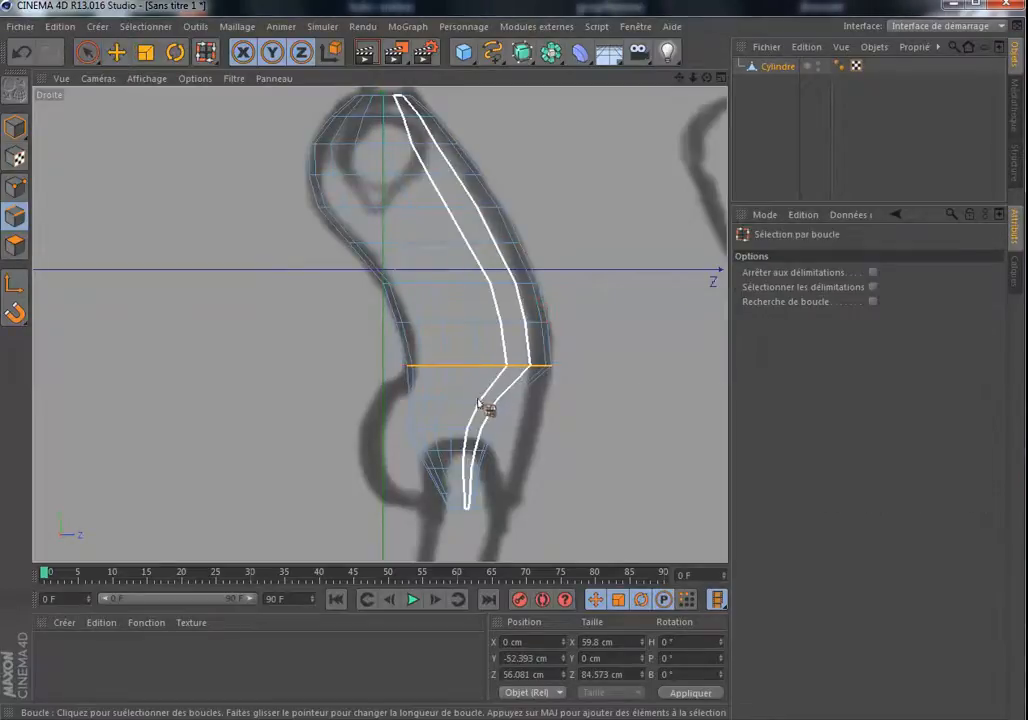
{"action": "left_click", "coordinate": [475, 404]}
{"action": "left_click", "coordinate": [475, 404]}
{"action": "key", "text": "t"}
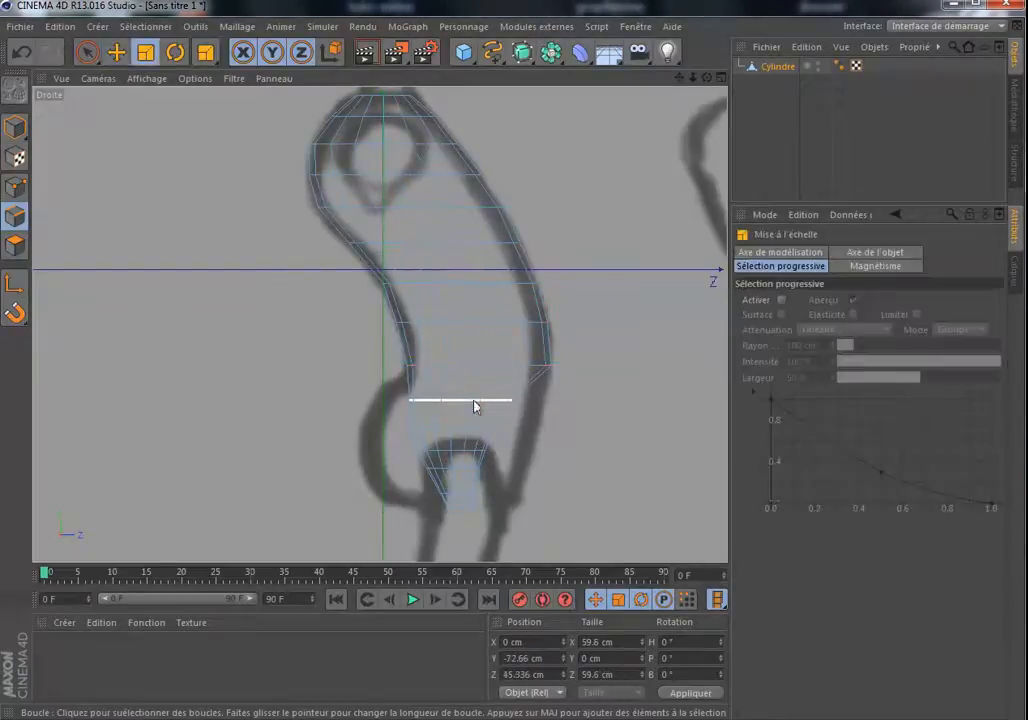
{"action": "left_click_drag", "start_coordinate": [571, 403], "coordinate": [632, 403]}
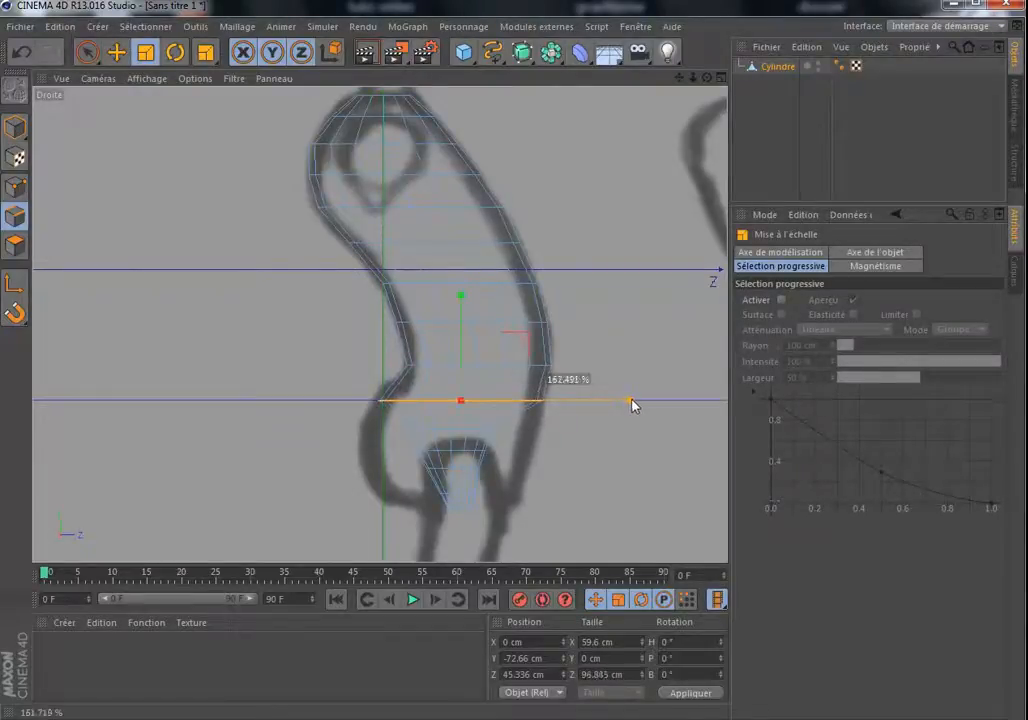
{"action": "left_click_drag", "start_coordinate": [631, 404], "coordinate": [637, 404]}
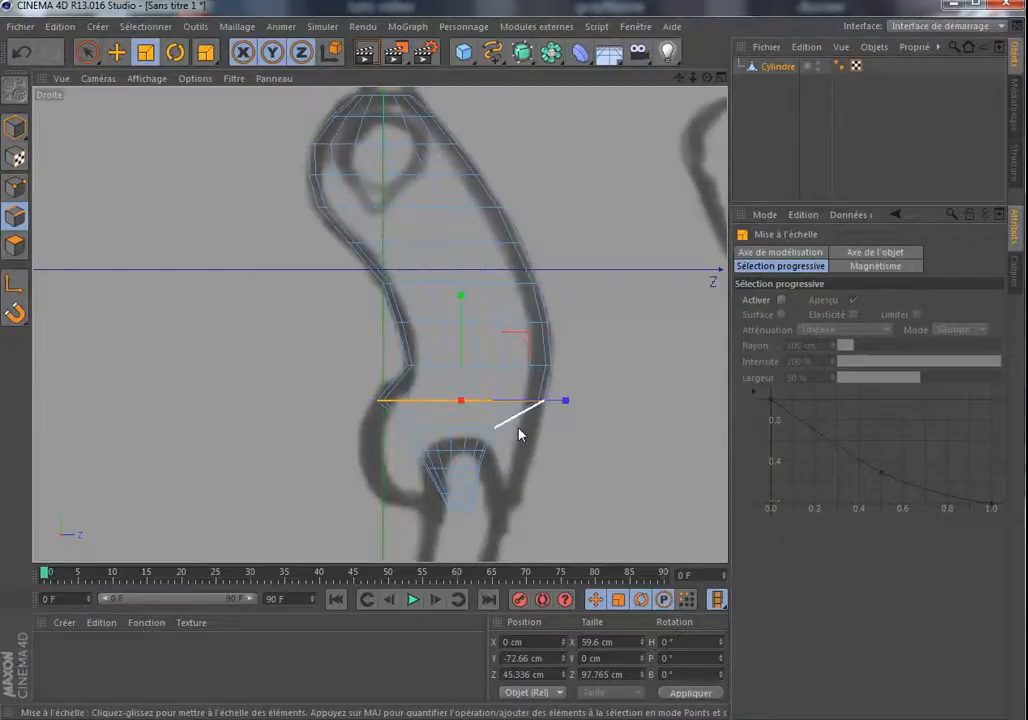
- Select the fifth loop below the Z axis line and scale it to about 101 cm along Z
{"action": "key", "text": "u"}
{"action": "key", "text": "l"}
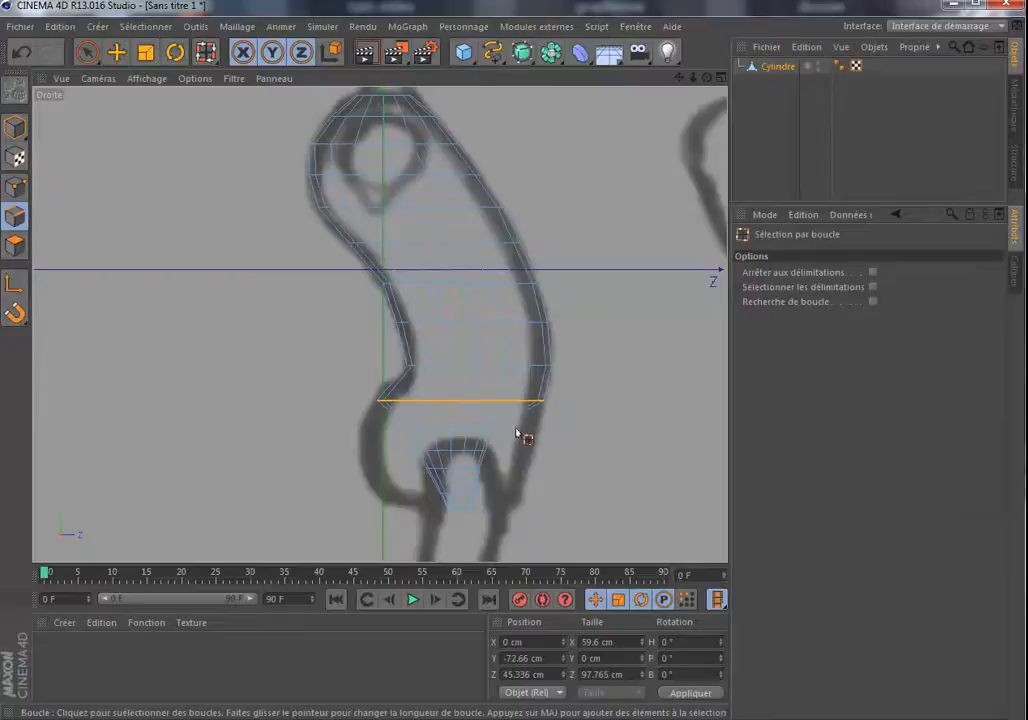
{"action": "left_click", "coordinate": [466, 433]}
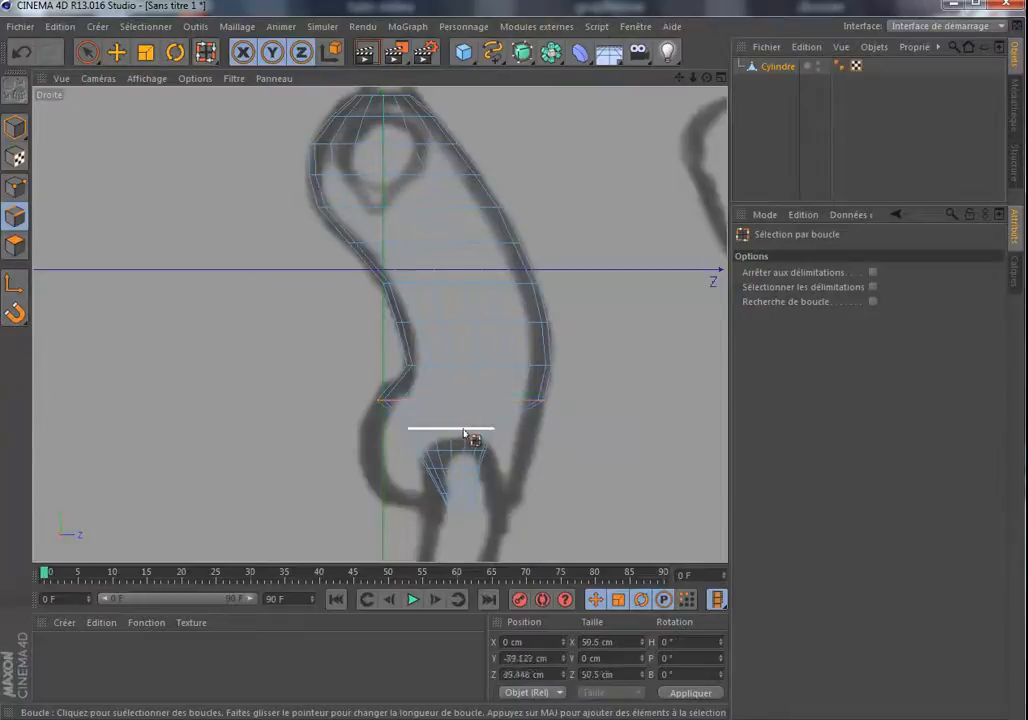
{"action": "key", "text": "t"}
{"action": "left_click_drag", "start_coordinate": [558, 429], "coordinate": [655, 441]}
- Select the sixth loop below the Z axis line and scale it to about 96 cm along Z
{"action": "key", "text": "m"}
{"action": "key", "text": "l"}
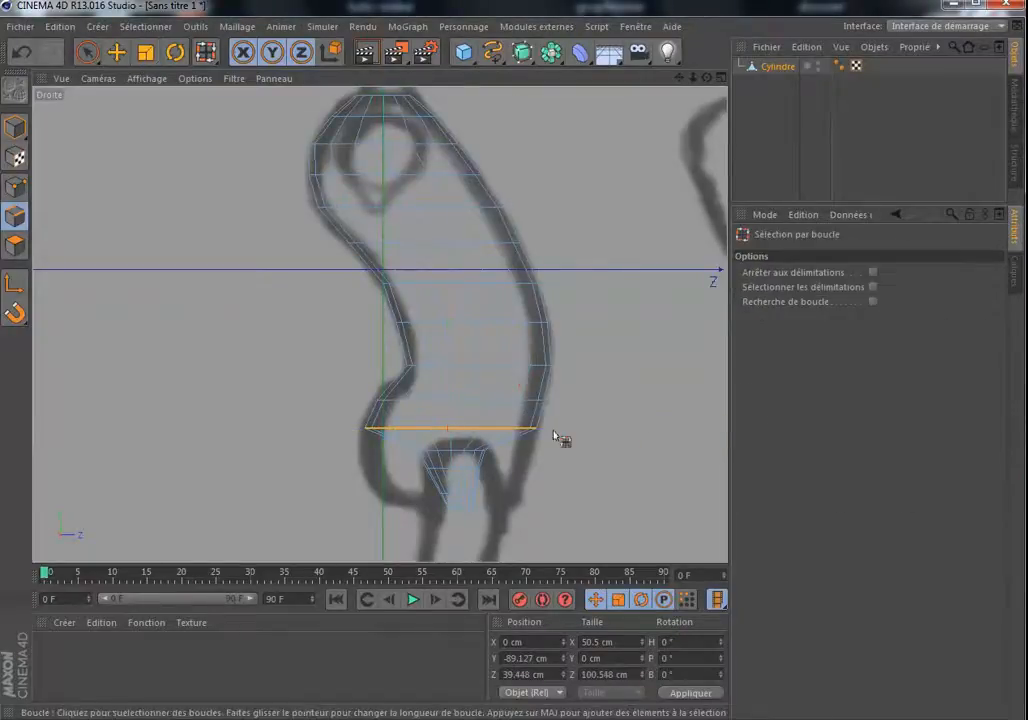
{"action": "left_click", "coordinate": [463, 445]}
{"action": "left_click", "coordinate": [462, 452]}
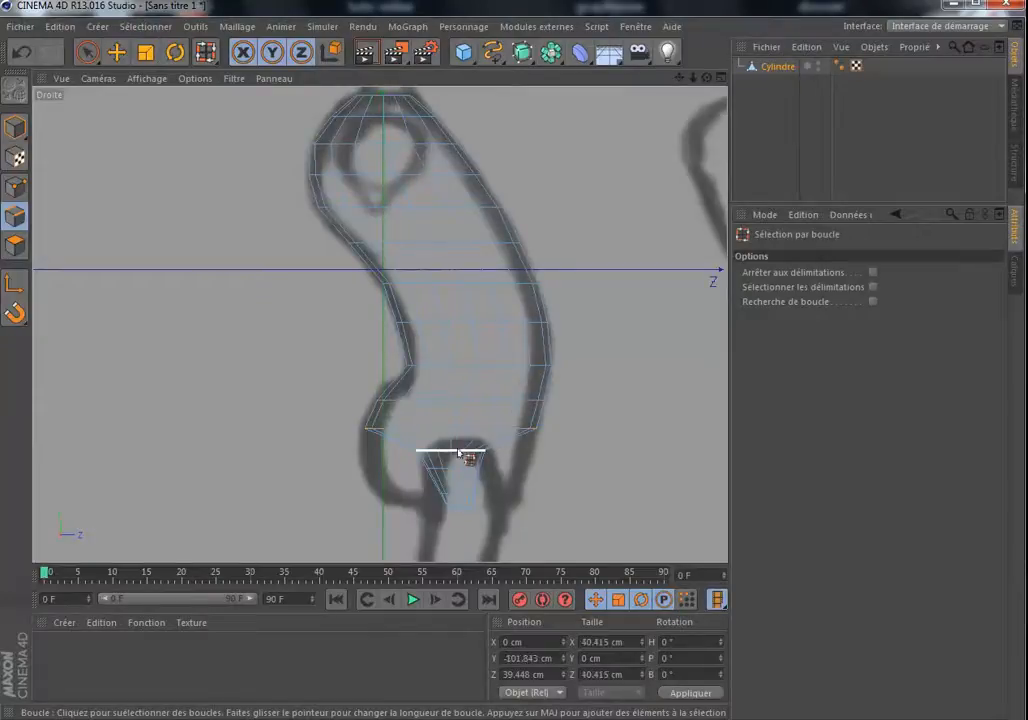
{"action": "key", "text": "t"}
{"action": "left_click_drag", "start_coordinate": [556, 455], "coordinate": [699, 453]}
- Scale the seventh loop below the Z axis line to about 94 cm along Z and shift it to about Z 39 cm
{"action": "key", "text": "u"}
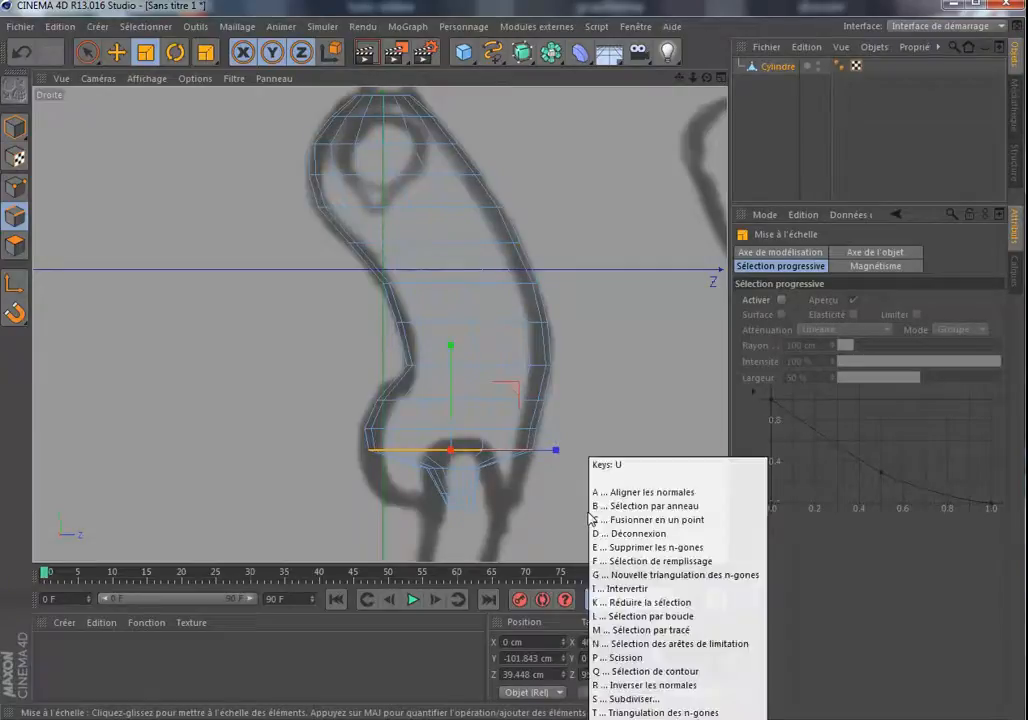
{"action": "key", "text": "l"}
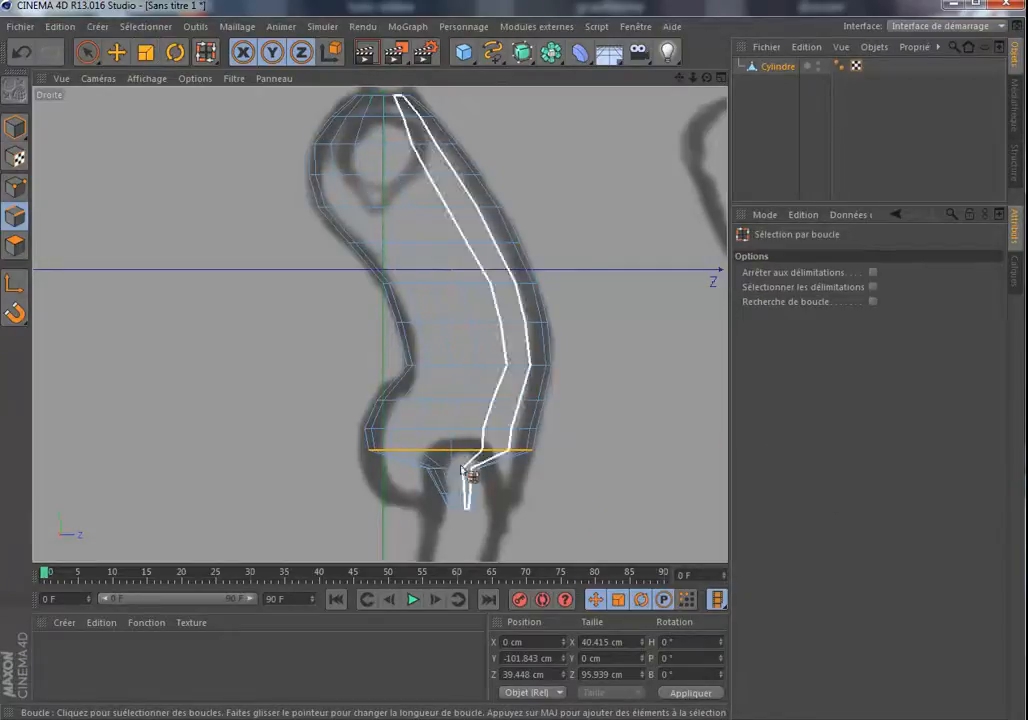
{"action": "left_click", "coordinate": [461, 471]}
{"action": "key", "text": "t"}
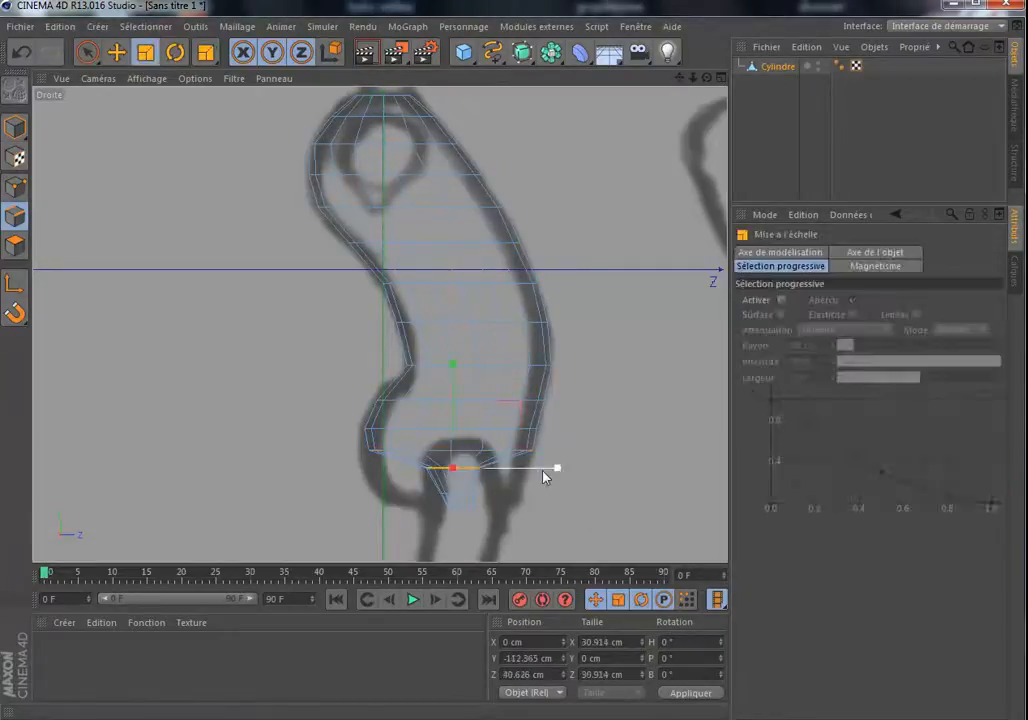
{"action": "left_click_drag", "start_coordinate": [558, 470], "coordinate": [758, 472]}
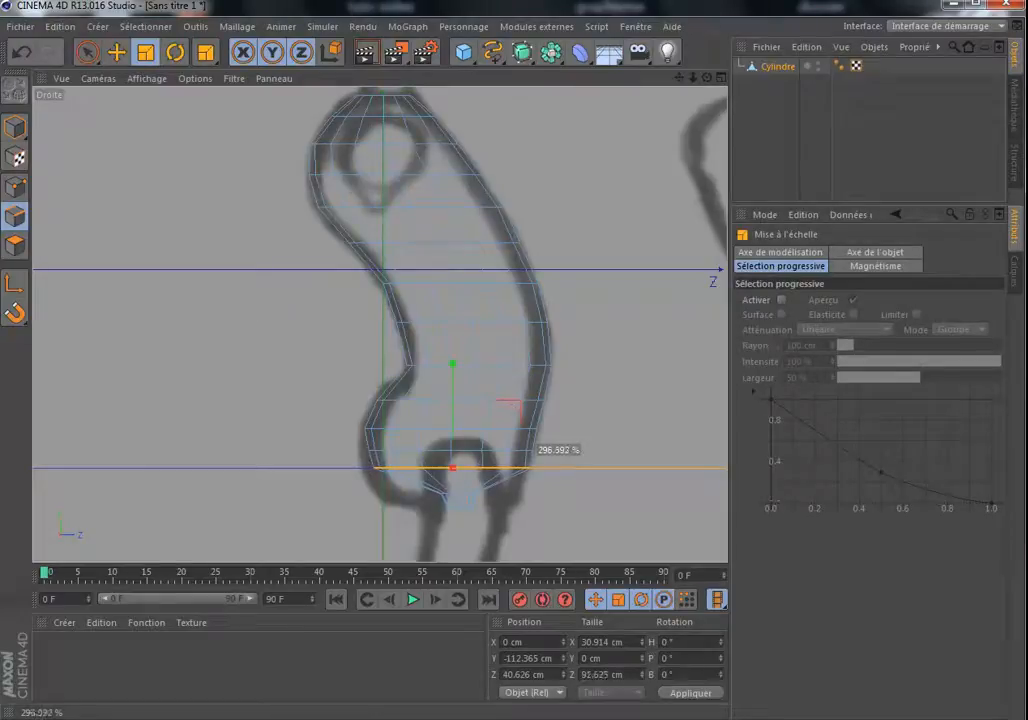
{"action": "left_click_drag", "start_coordinate": [556, 468], "coordinate": [547, 466]}
{"action": "key", "text": "e"}
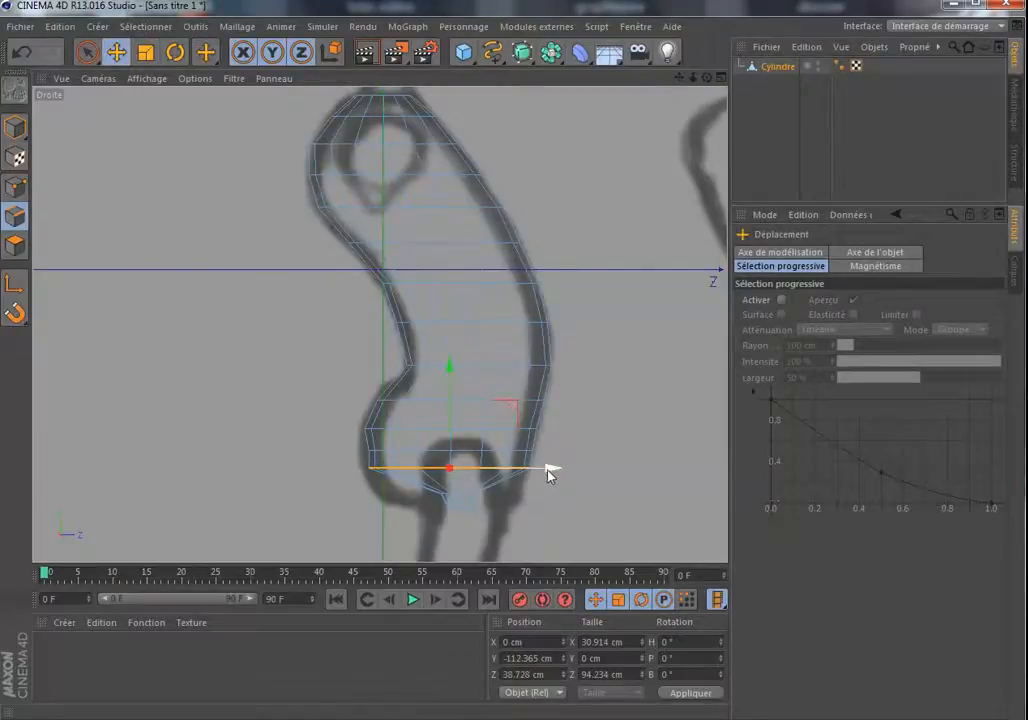
- Reselect the sixth loop below the Z axis line, widen it to about 97 cm along Z and shift it to about Z 39 cm
{"action": "key", "text": "m"}
{"action": "key", "text": "l"}
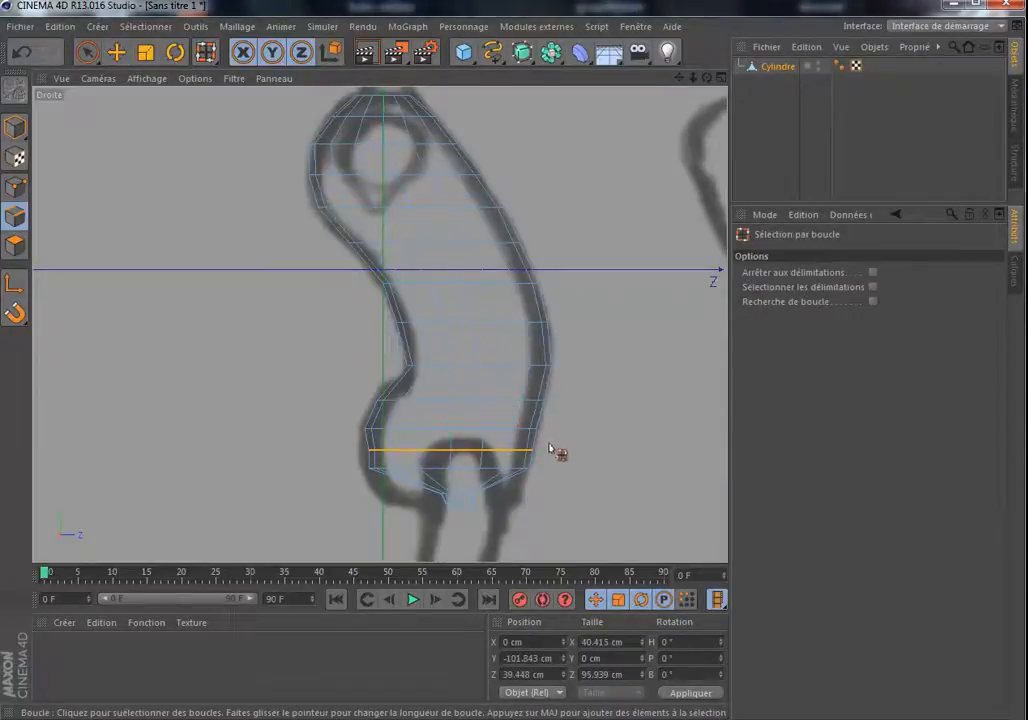
{"action": "key", "text": "t"}
{"action": "left_click_drag", "start_coordinate": [557, 454], "coordinate": [561, 455]}
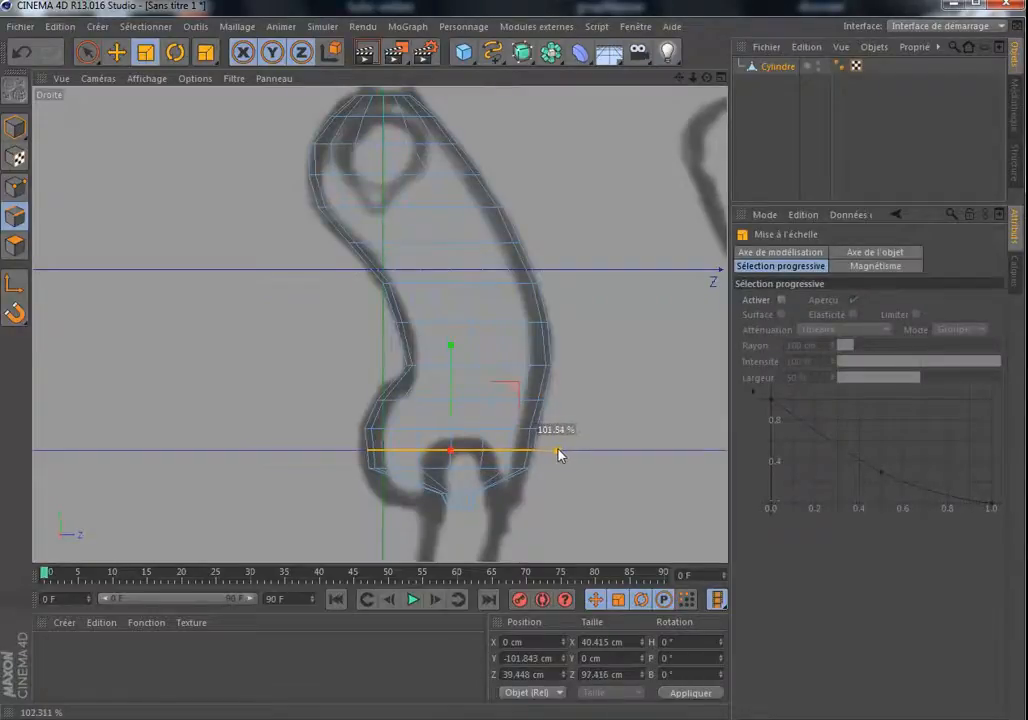
{"action": "left_click_drag", "start_coordinate": [559, 455], "coordinate": [557, 456]}
{"action": "key", "text": "e"}
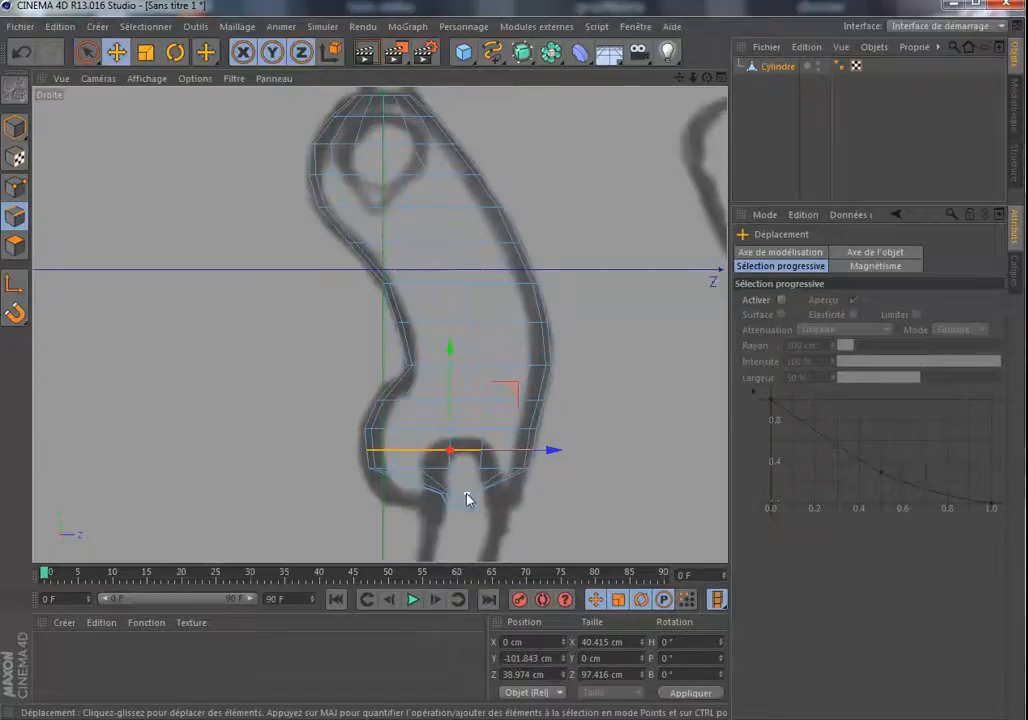
- Select the loop just above the bottom rim and scale it to about 76 cm along Z to match the side outline
{"action": "key", "text": "u"}
{"action": "key", "text": "l"}
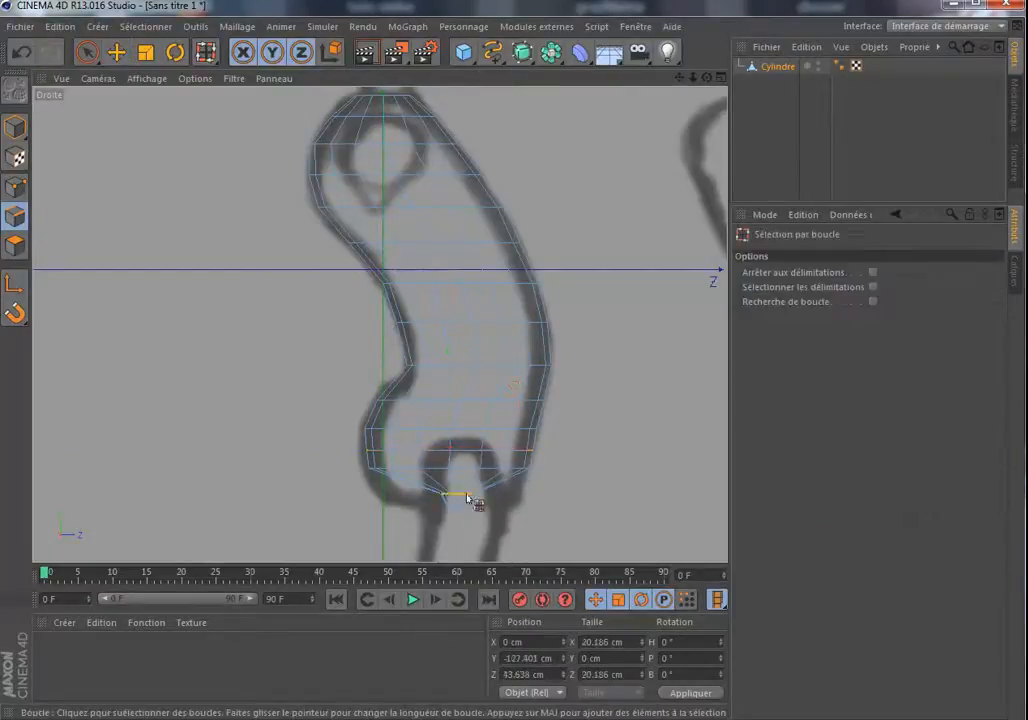
{"action": "left_click", "coordinate": [467, 497]}
{"action": "key", "text": "t"}
{"action": "left_click_drag", "start_coordinate": [489, 495], "coordinate": [908, 483]}
{"action": "left_click_drag", "start_coordinate": [545, 483], "coordinate": [541, 487]}
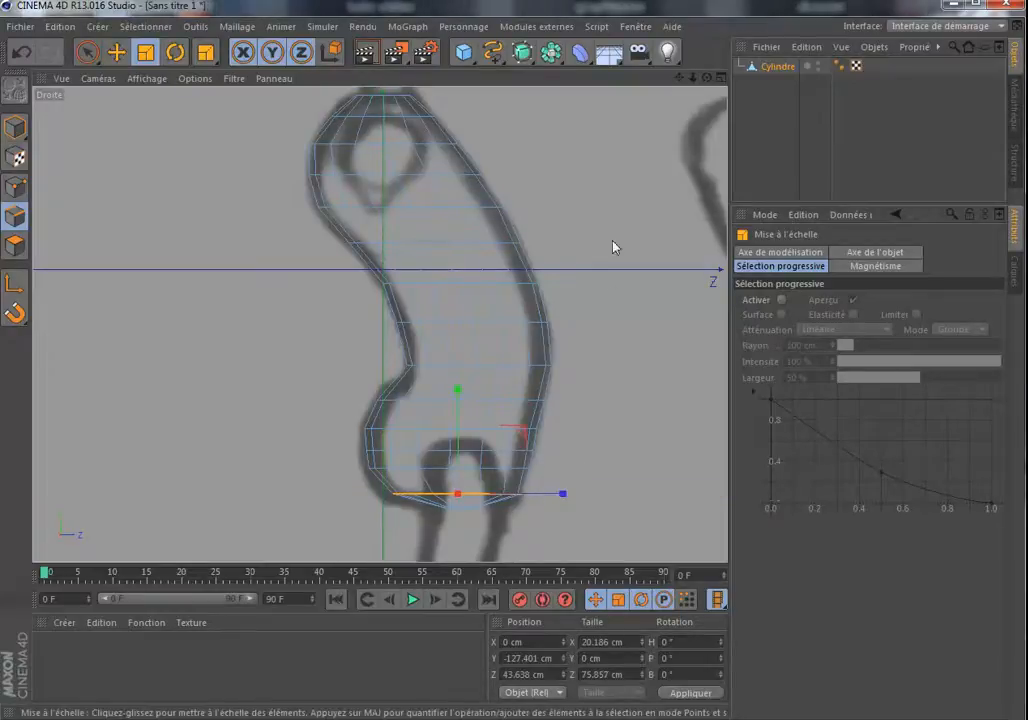
- Select the open rim loop on the torso's underside in the perspective view and narrow it to about 1.1 cm along X
{"action": "left_click", "coordinate": [721, 78]}
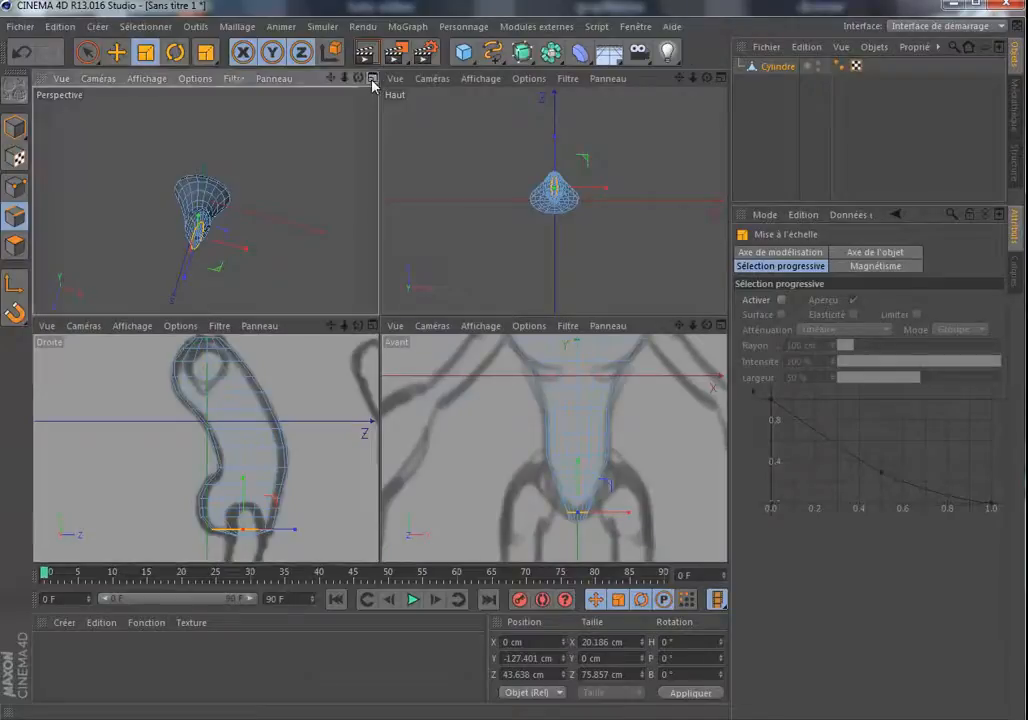
{"action": "left_click", "coordinate": [372, 79]}
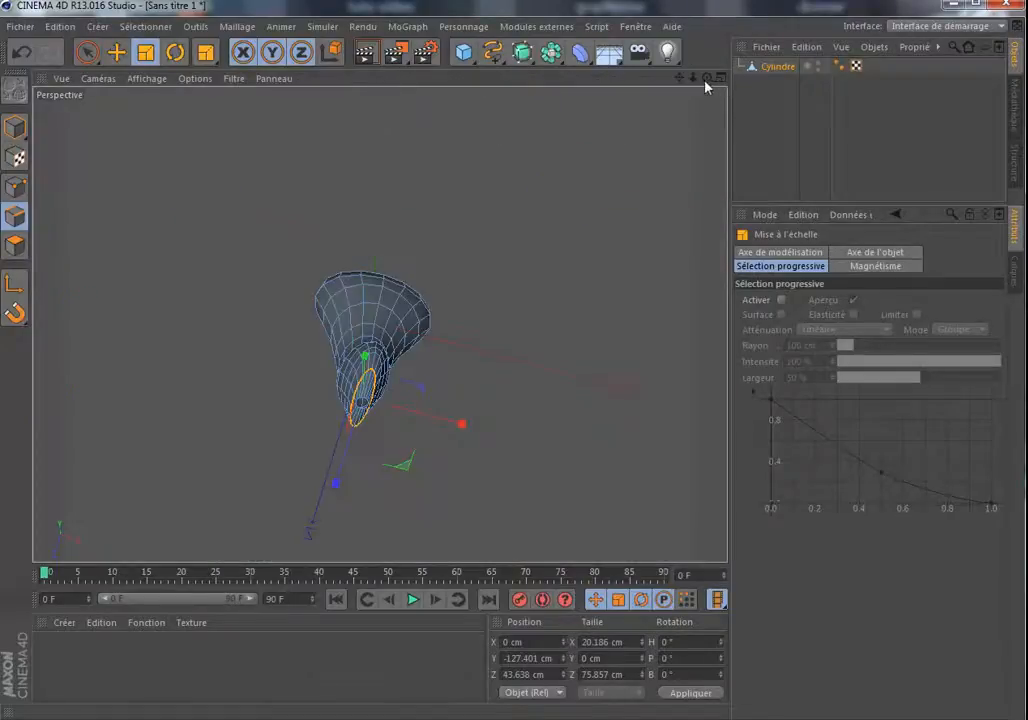
{"action": "left_click_drag", "start_coordinate": [707, 78], "coordinate": [379, 324]}
{"action": "left_click_drag", "start_coordinate": [707, 77], "coordinate": [675, 72]}
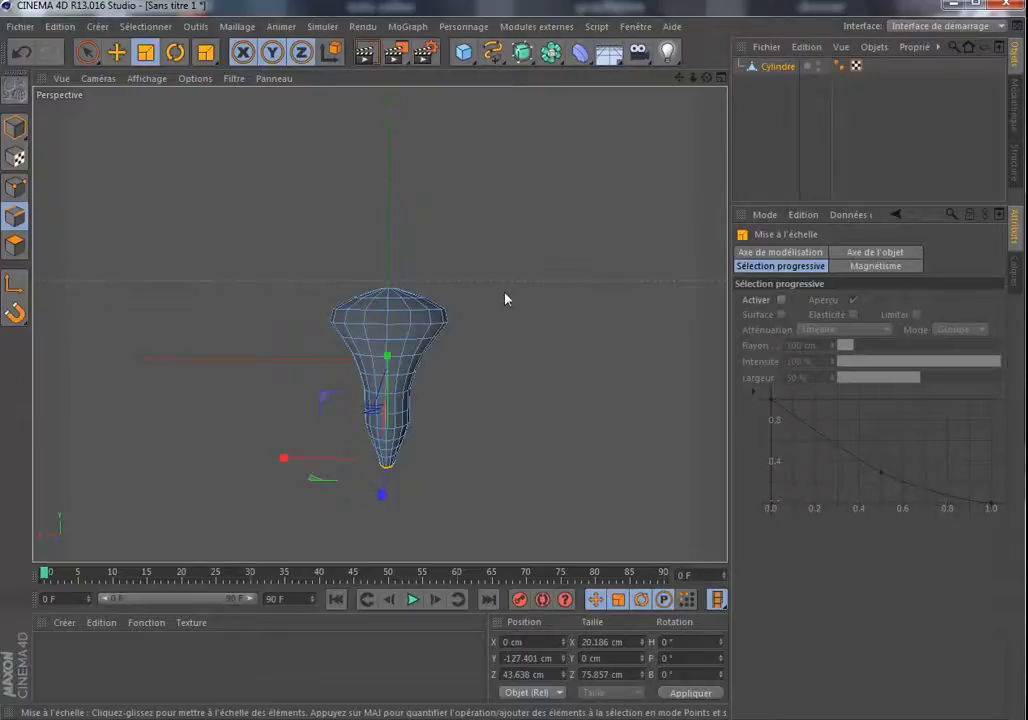
{"action": "left_click_drag", "start_coordinate": [707, 78], "coordinate": [770, 80]}
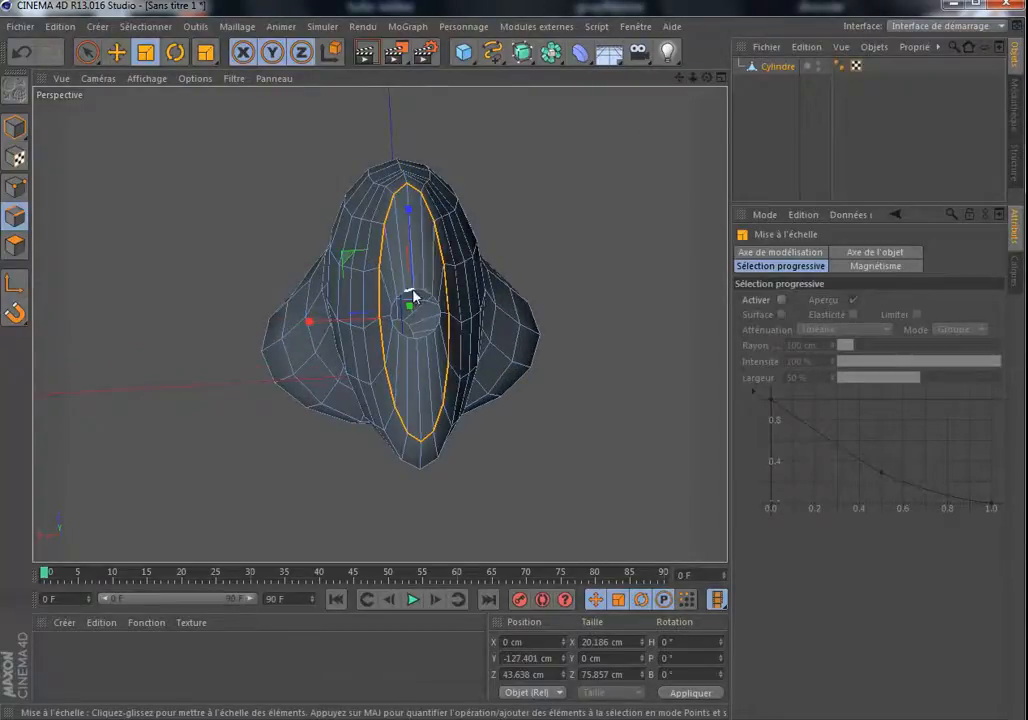
{"action": "key", "text": "u"}
{"action": "key", "text": "l"}
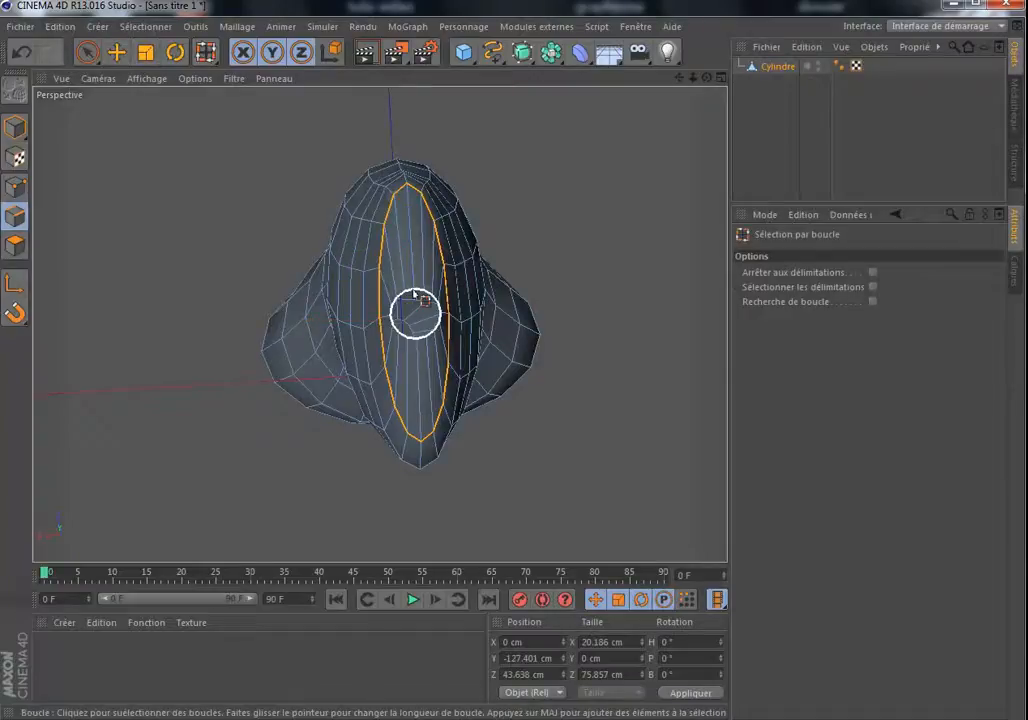
{"action": "left_click", "coordinate": [414, 292]}
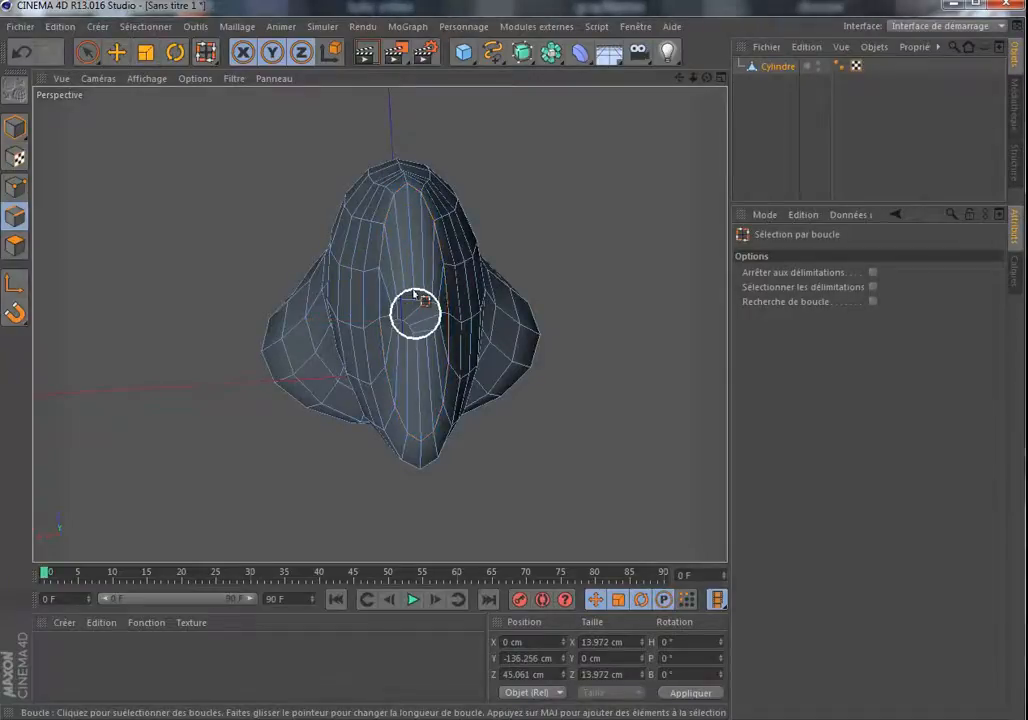
{"action": "key", "text": "t"}
{"action": "mouse_move", "coordinate": [415, 300]}
{"action": "left_mouse_down"}
{"action": "mouse_move", "coordinate": [445, 266]}
{"action": "mouse_move", "coordinate": [310, 335]}
{"action": "mouse_move", "coordinate": [313, 323]}
{"action": "mouse_move", "coordinate": [416, 316]}
{"action": "left_mouse_up"}
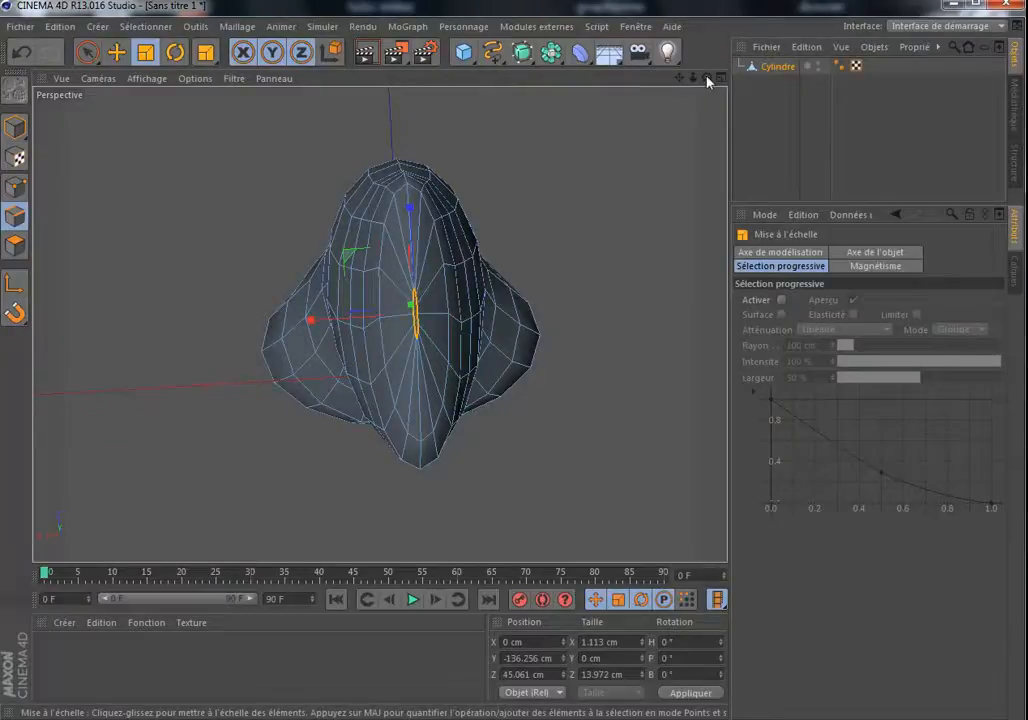
- Raise the narrowed bottom rim loop to about Y -133 cm to flatten the torso's underside
{"action": "left_click_drag", "start_coordinate": [707, 78], "coordinate": [696, 251]}
{"action": "scroll", "coordinate": [667, 178], "scroll_direction": "up", "scroll_amount": 3}
{"action": "scroll", "coordinate": [667, 182], "scroll_direction": "down", "scroll_amount": 4}
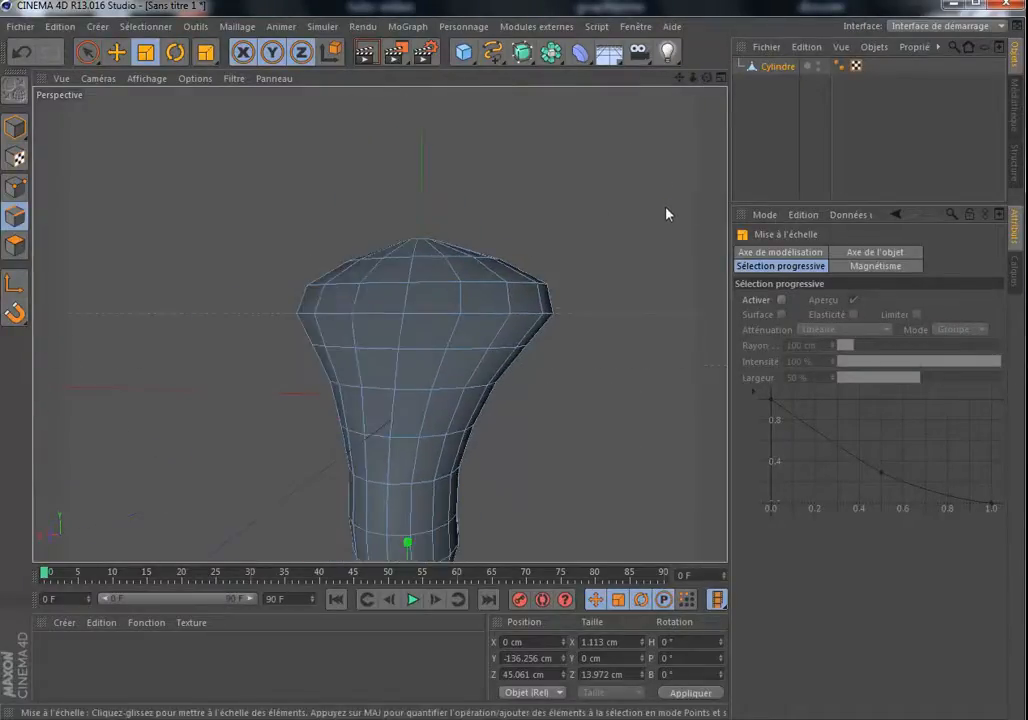
{"action": "scroll", "coordinate": [667, 208], "scroll_direction": "down", "scroll_amount": 3}
{"action": "left_click_drag", "start_coordinate": [707, 78], "coordinate": [612, 70]}
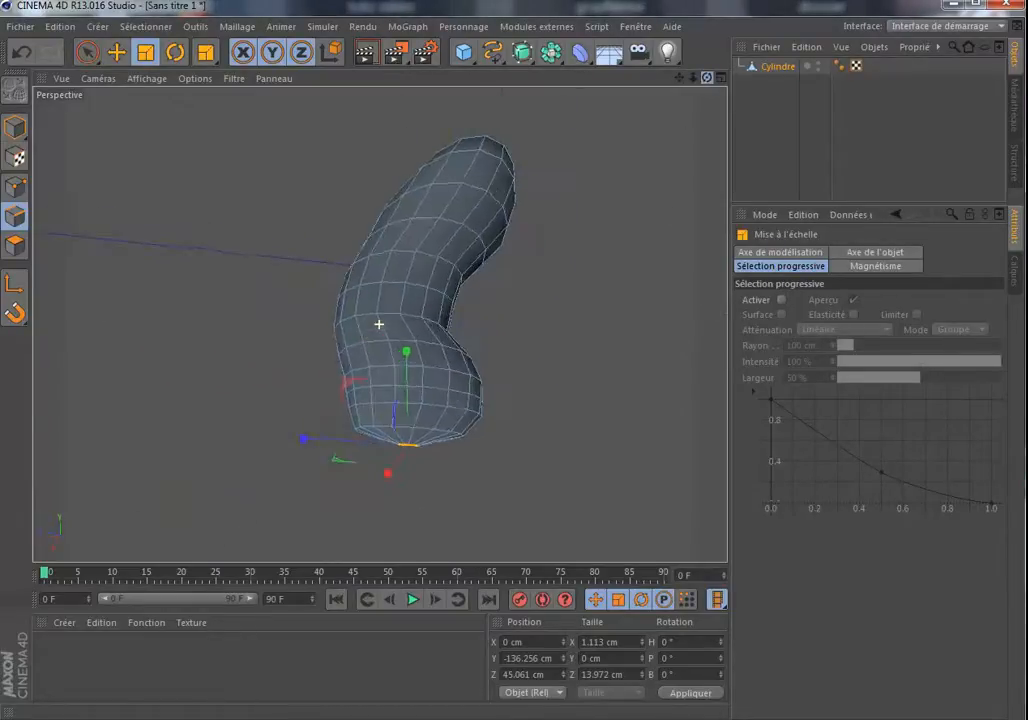
{"action": "left_click_drag", "start_coordinate": [405, 358], "coordinate": [418, 348]}
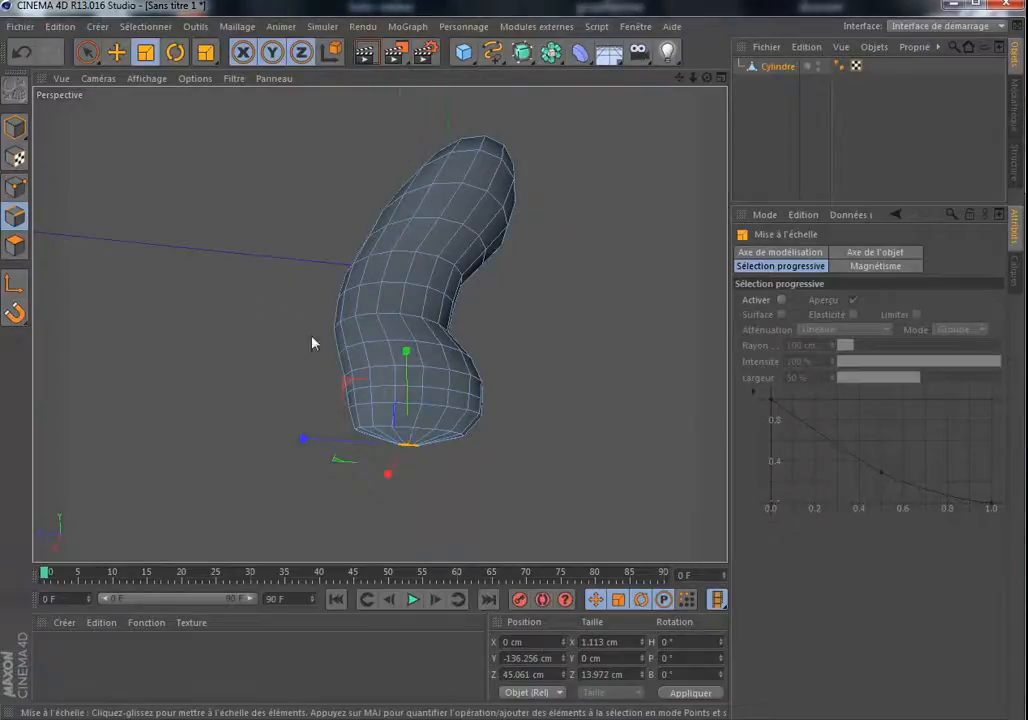
{"action": "left_click", "coordinate": [117, 53]}
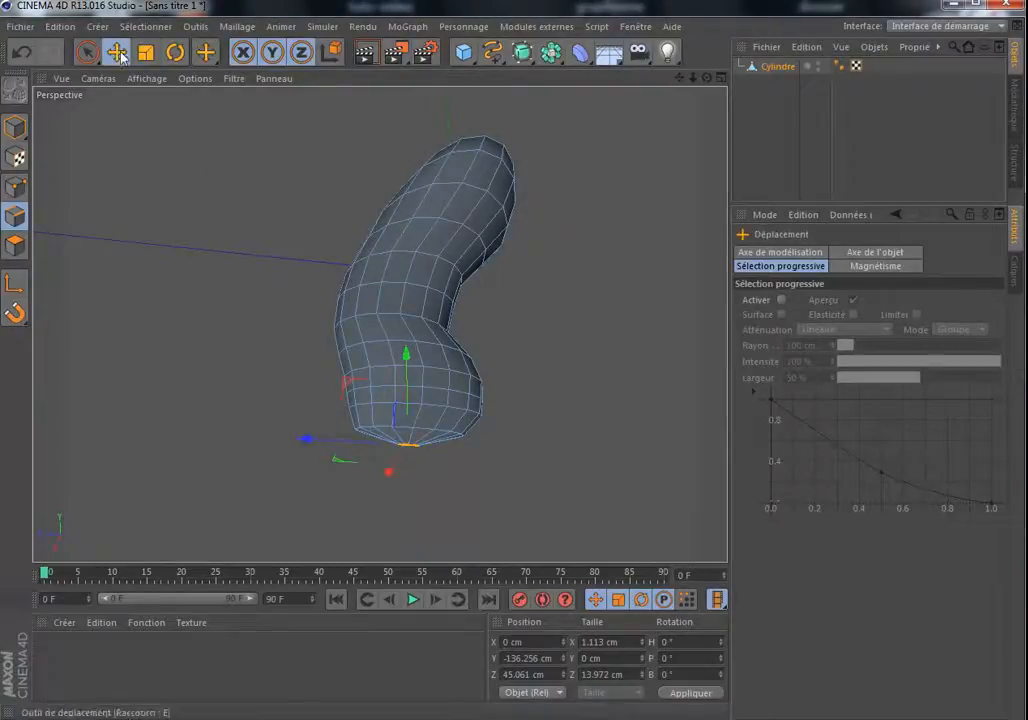
{"action": "left_click_drag", "start_coordinate": [405, 357], "coordinate": [406, 353]}
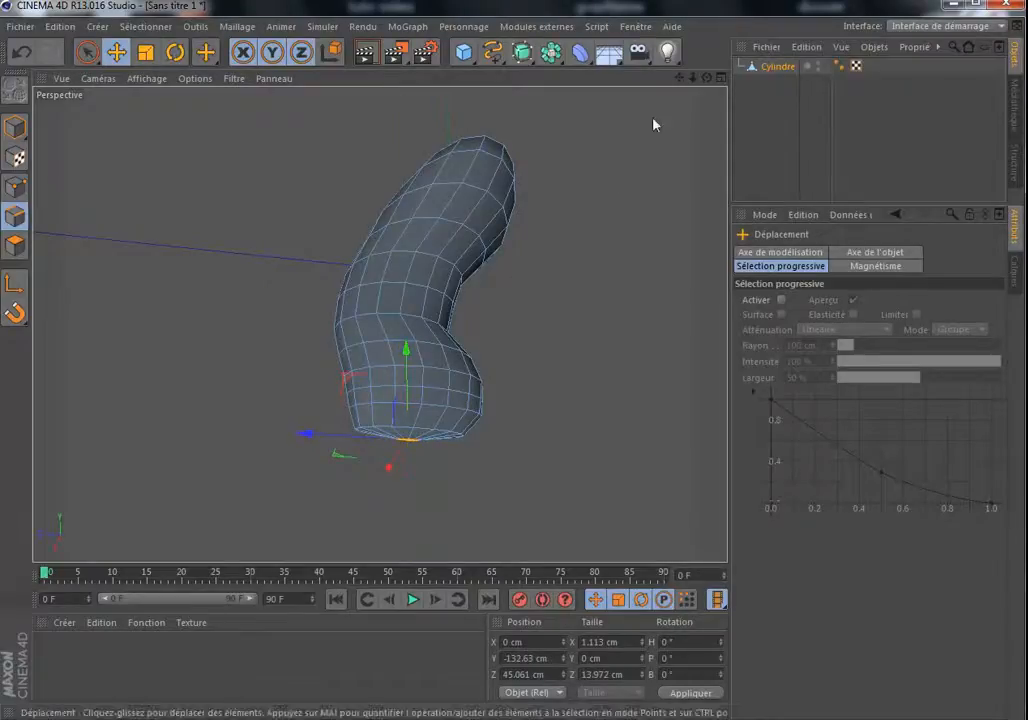
- In the side view, fit the first two points under the shoulder circle to its lower outline, the second at about Y 54 cm, Z 8 cm
{"action": "left_click_drag", "start_coordinate": [707, 78], "coordinate": [671, 163]}
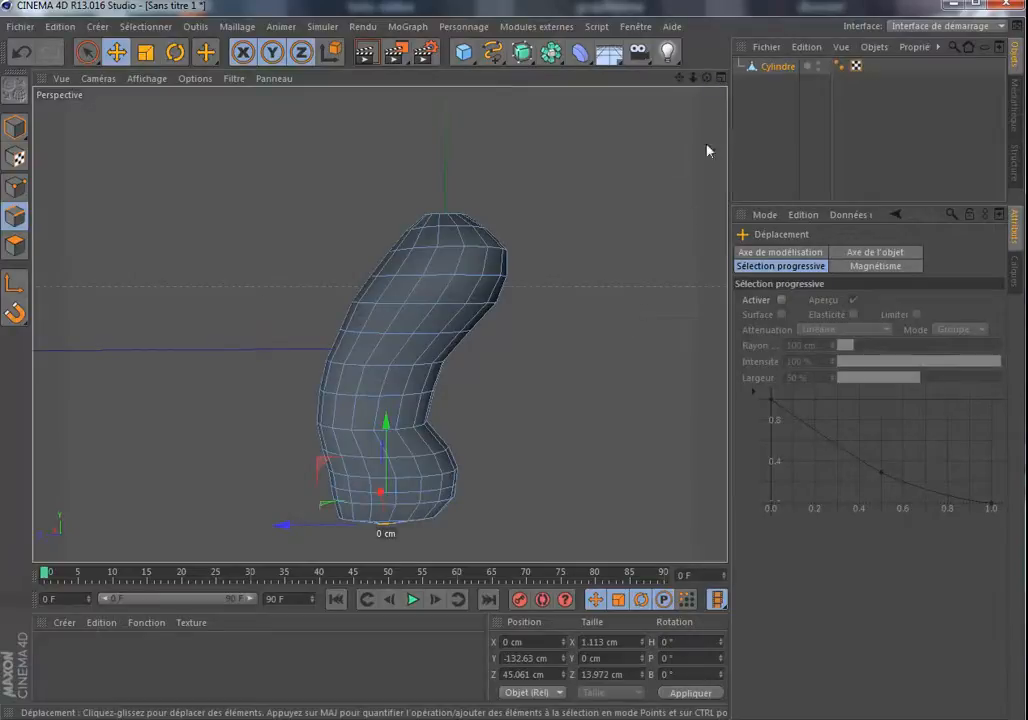
{"action": "left_click", "coordinate": [720, 79]}
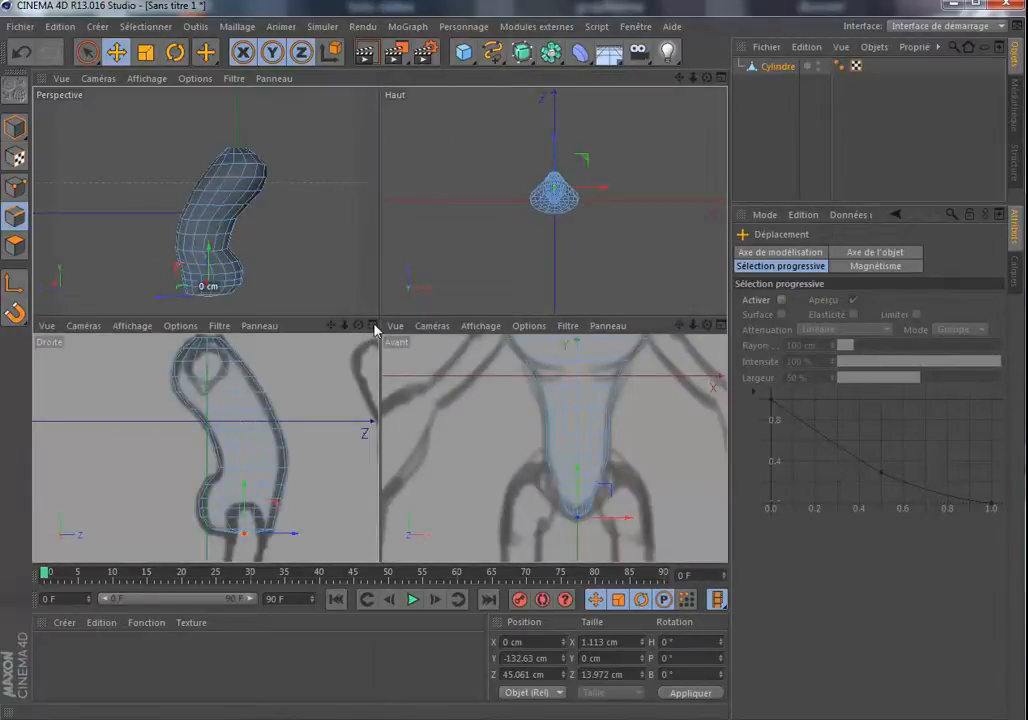
{"action": "left_click", "coordinate": [372, 326]}
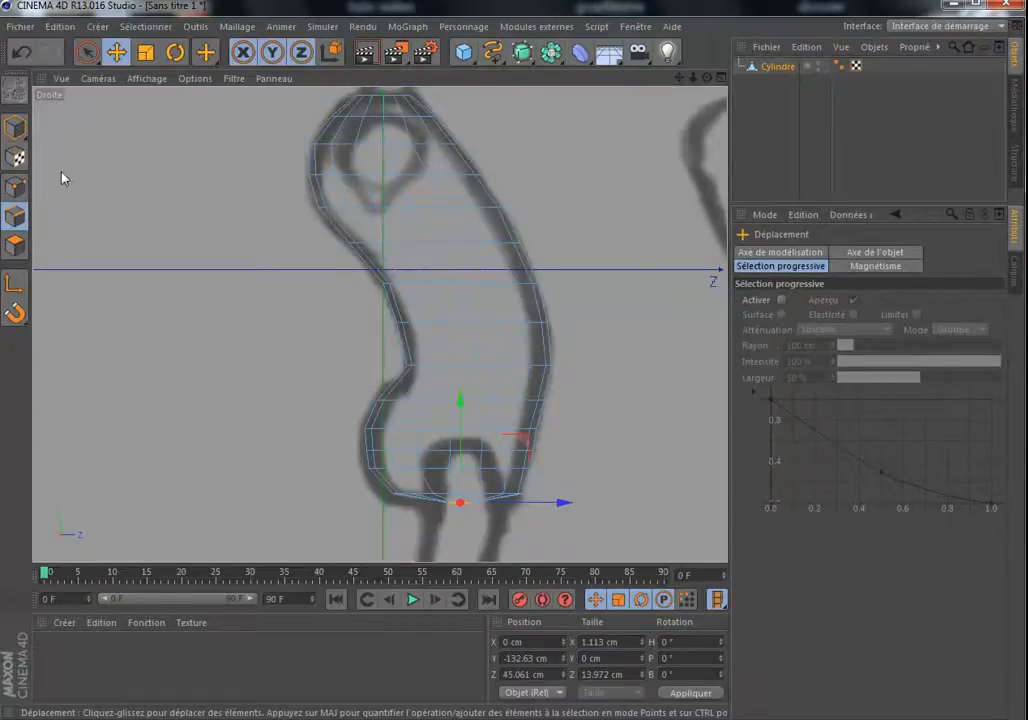
{"action": "left_click", "coordinate": [15, 186]}
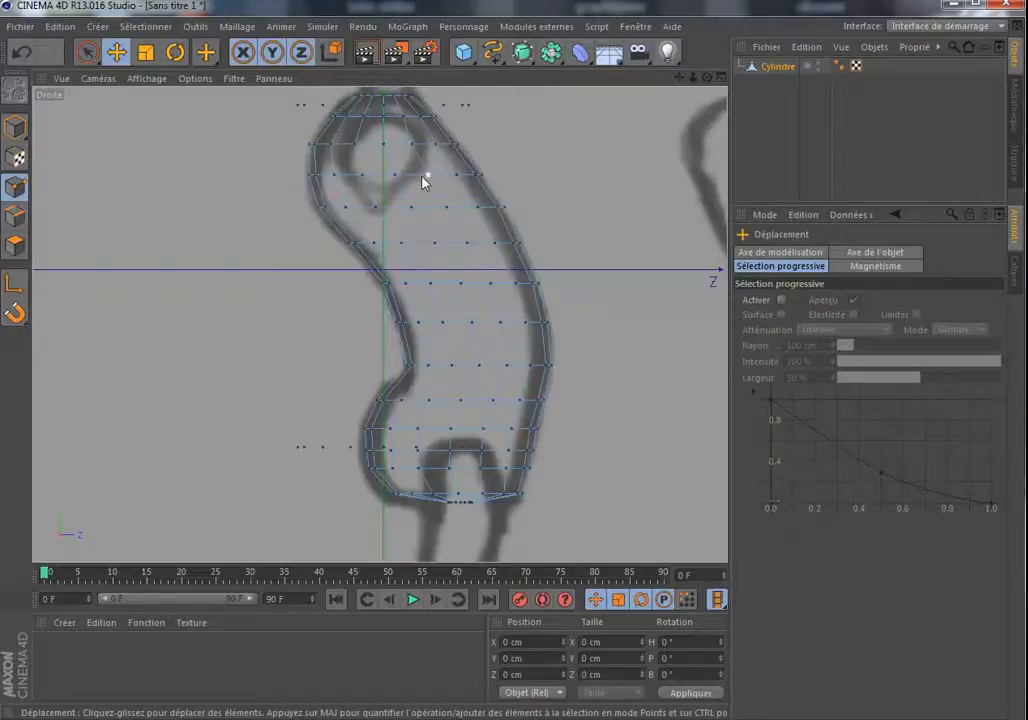
{"action": "left_click", "coordinate": [420, 175]}
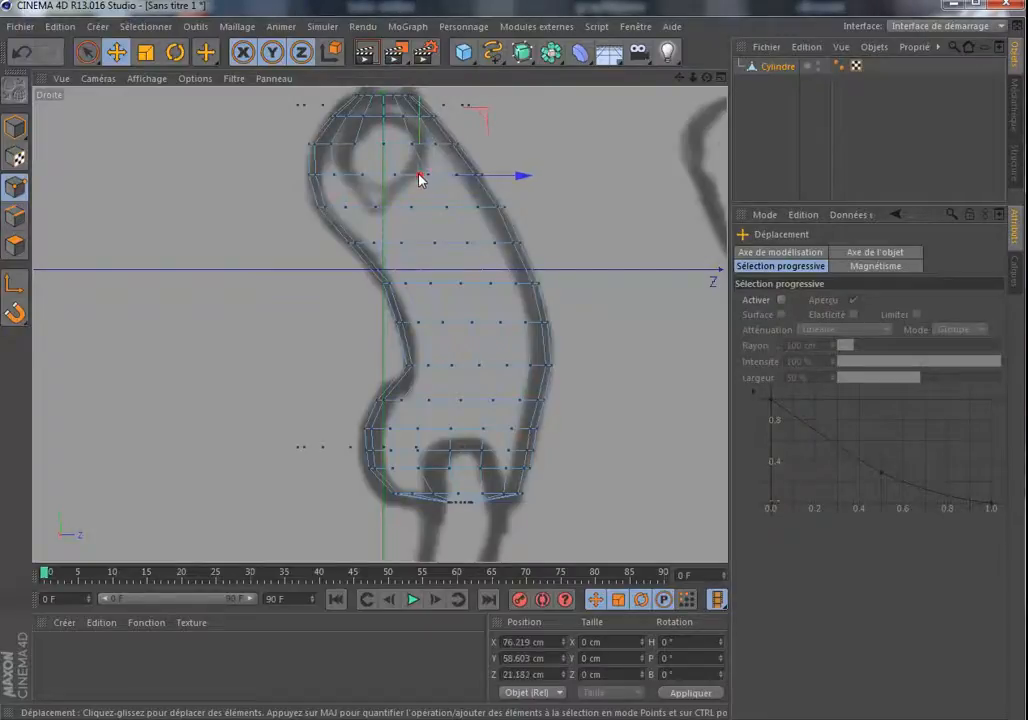
{"action": "left_click_drag", "start_coordinate": [416, 173], "coordinate": [412, 169]}
{"action": "left_click", "coordinate": [409, 183]}
{"action": "left_click", "coordinate": [393, 180]}
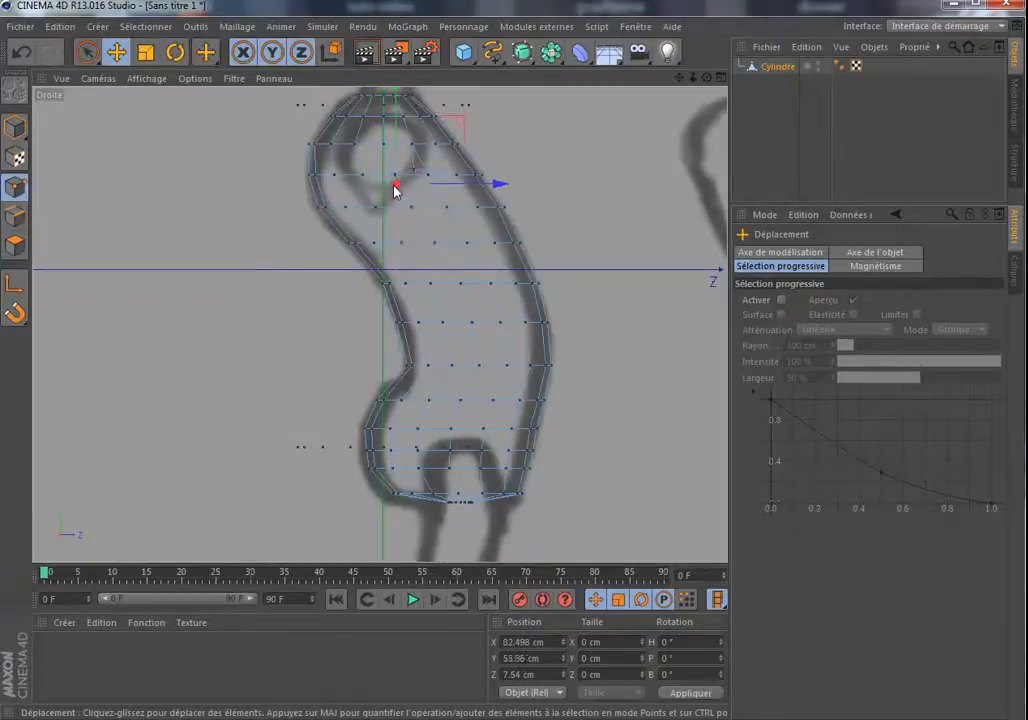
- Adjust the remaining points around the shoulder circle's lower, side and upper outline to match the side blueprint
{"action": "left_click", "coordinate": [369, 186]}
{"action": "left_click", "coordinate": [361, 185]}
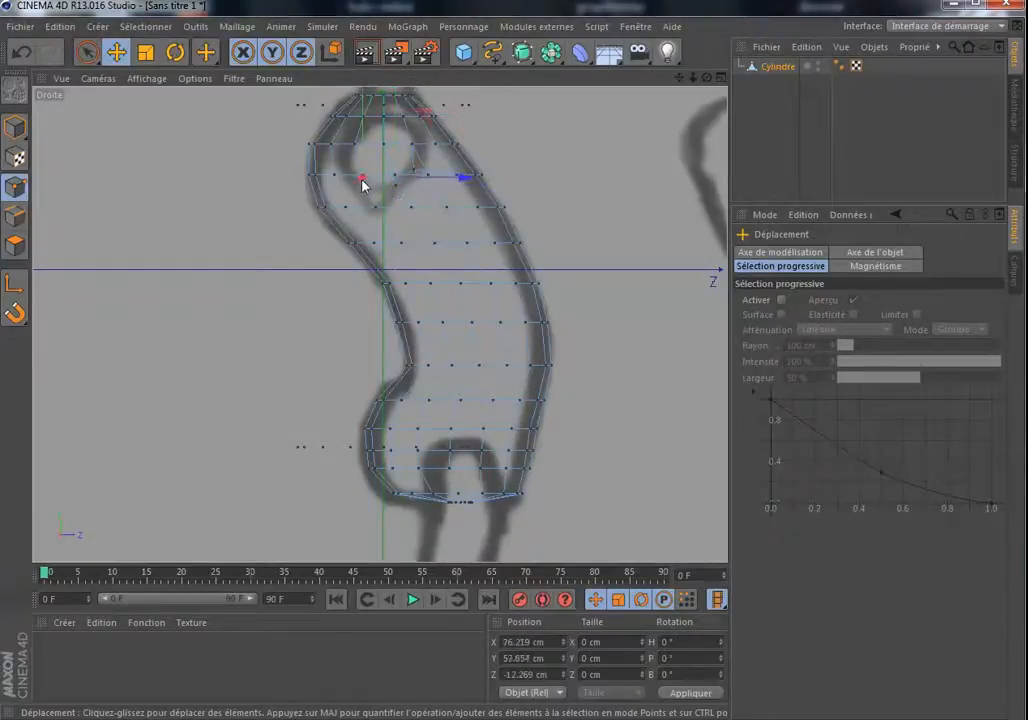
{"action": "left_click", "coordinate": [364, 181]}
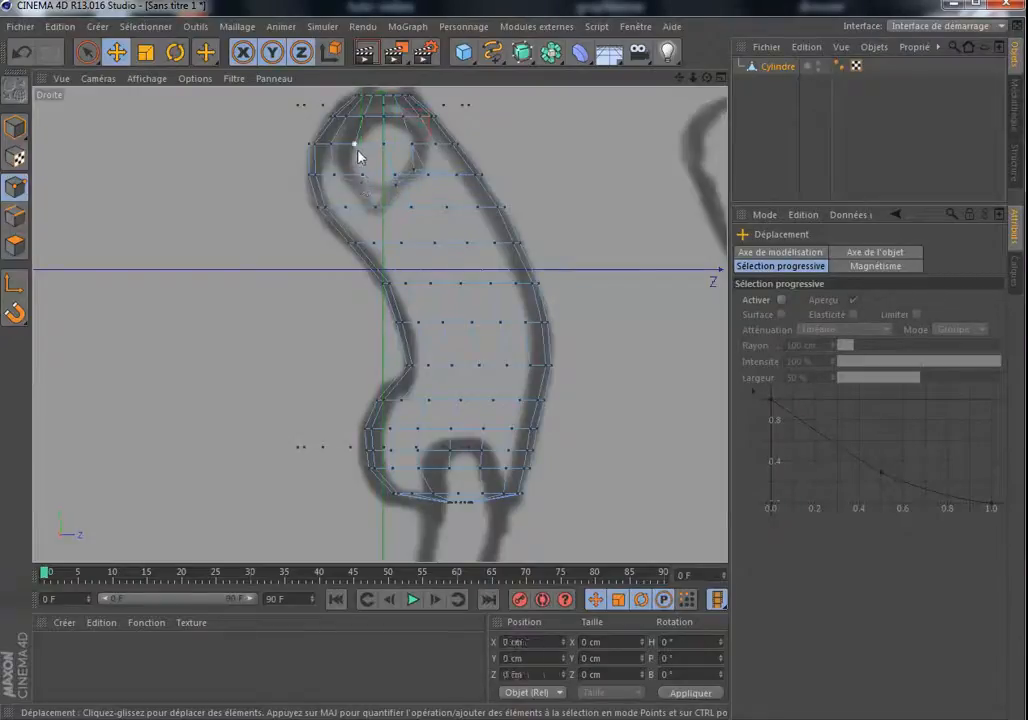
{"action": "left_click", "coordinate": [355, 148]}
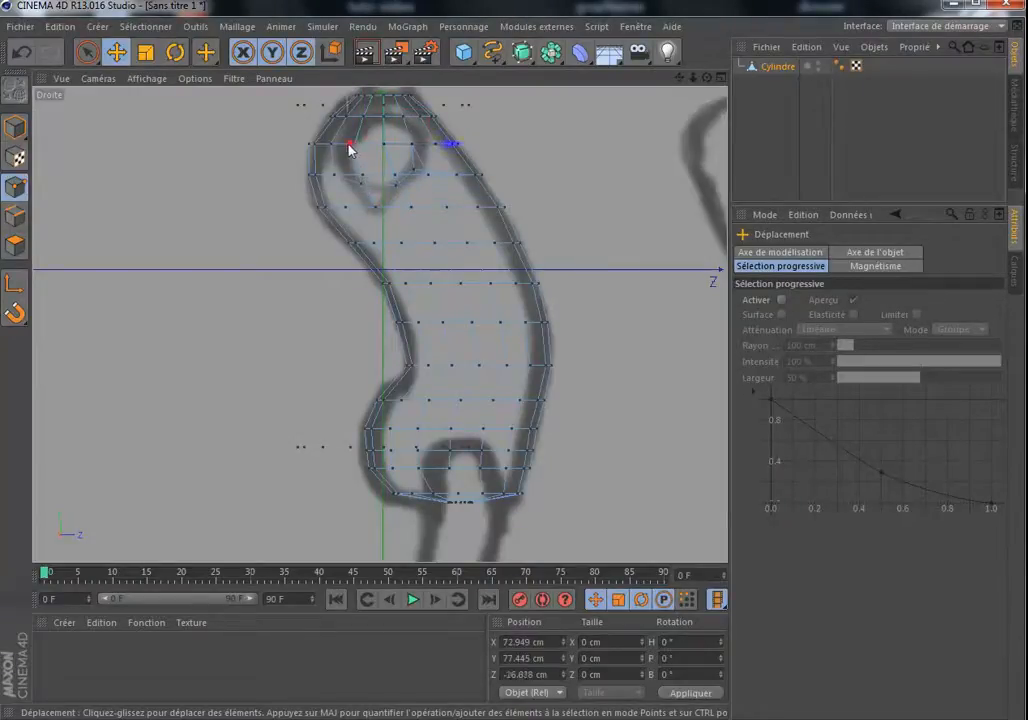
{"action": "left_click", "coordinate": [381, 122]}
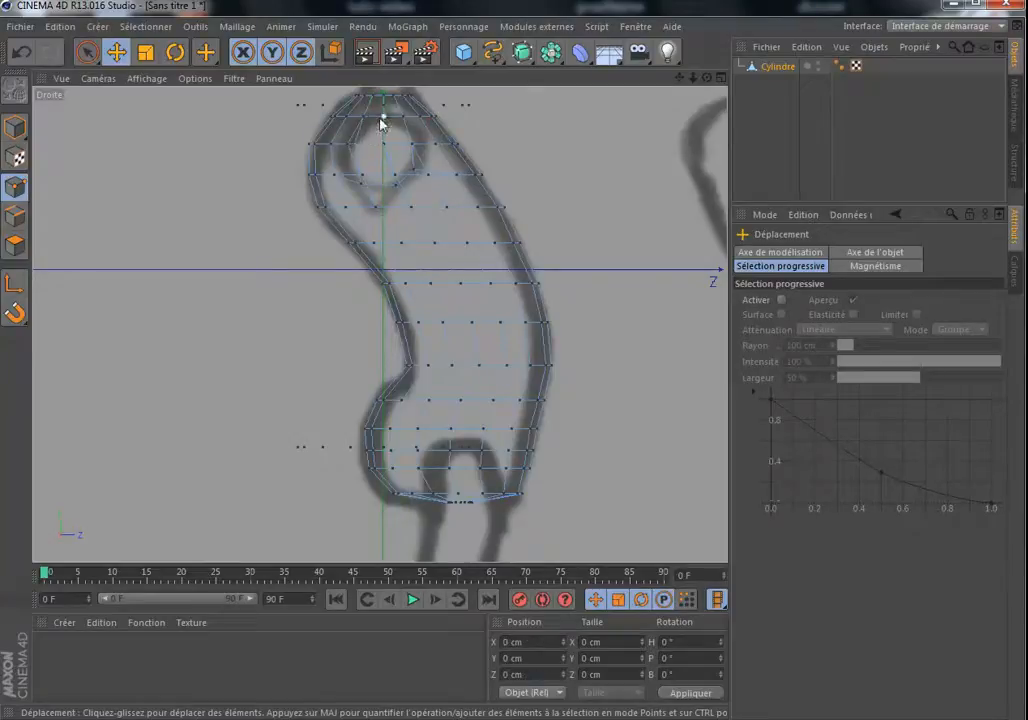
{"action": "left_click", "coordinate": [381, 119]}
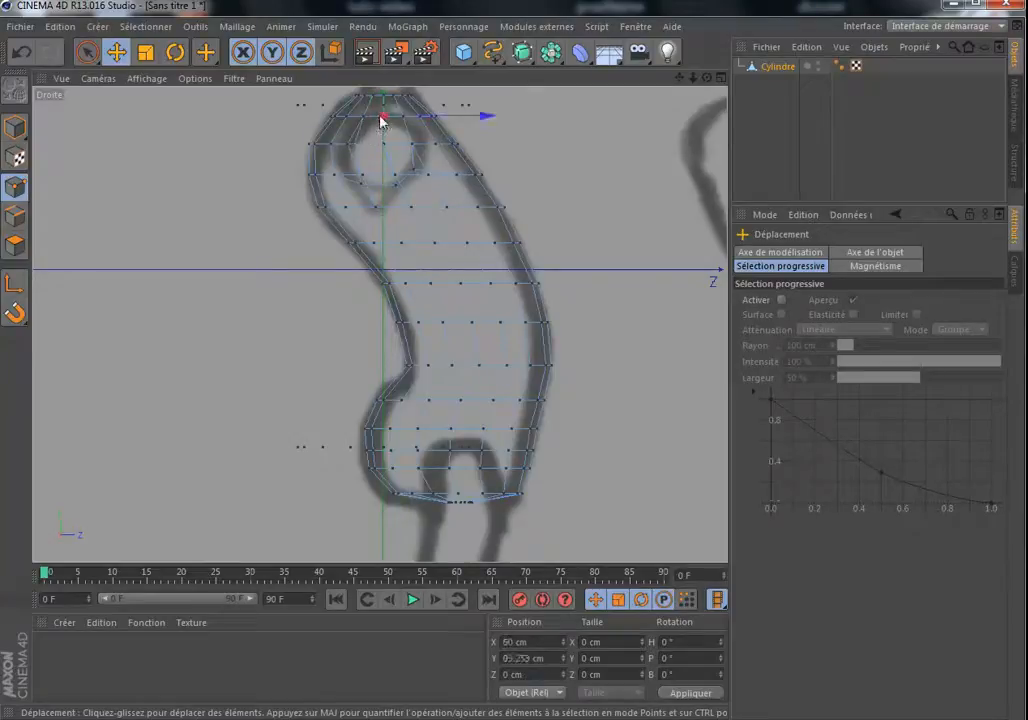
{"action": "left_click", "coordinate": [380, 133]}
- Choose the Extrude tool and select the four polygons inside the shoulder circle in polygon mode
{"action": "right_click", "coordinate": [612, 180]}
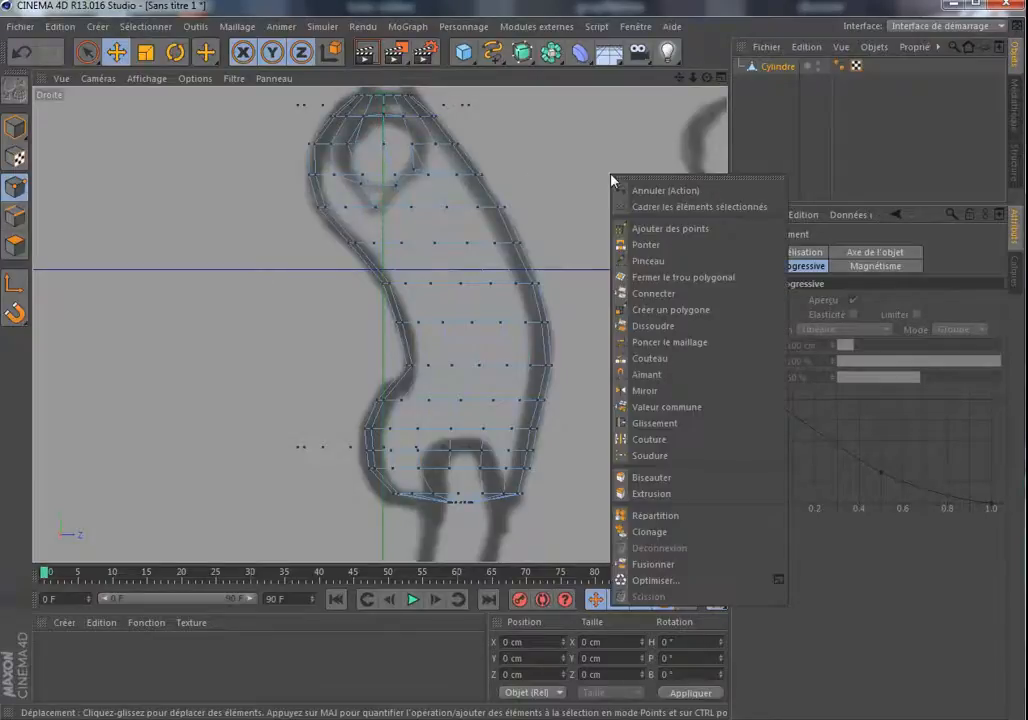
{"action": "left_click", "coordinate": [650, 493]}
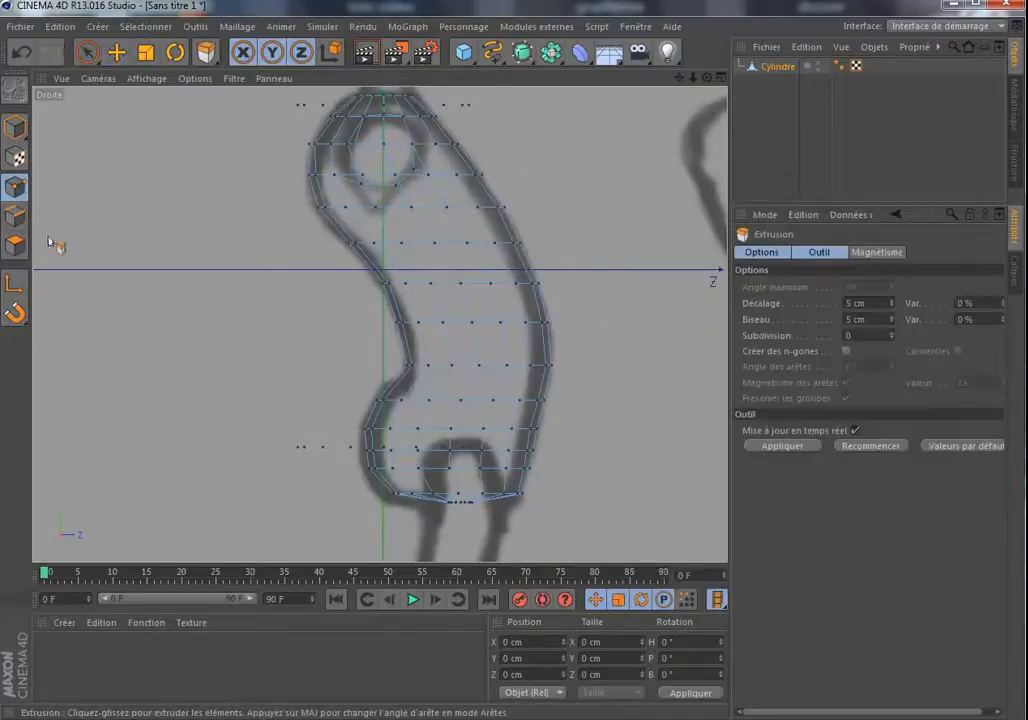
{"action": "left_click", "coordinate": [15, 245]}
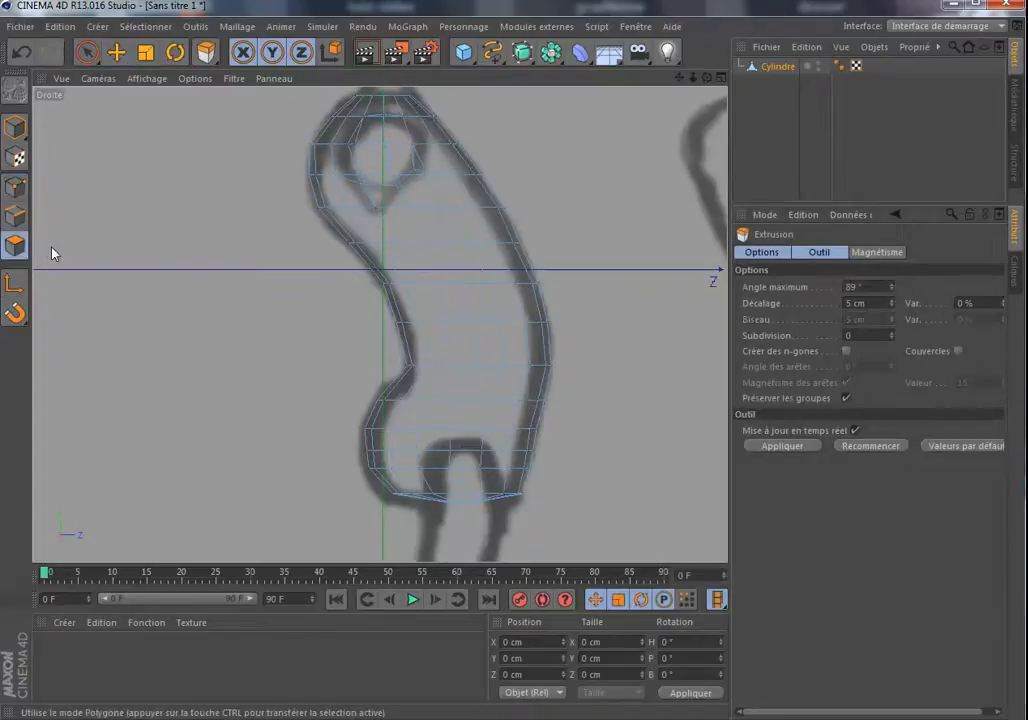
{"action": "left_click", "coordinate": [379, 134]}
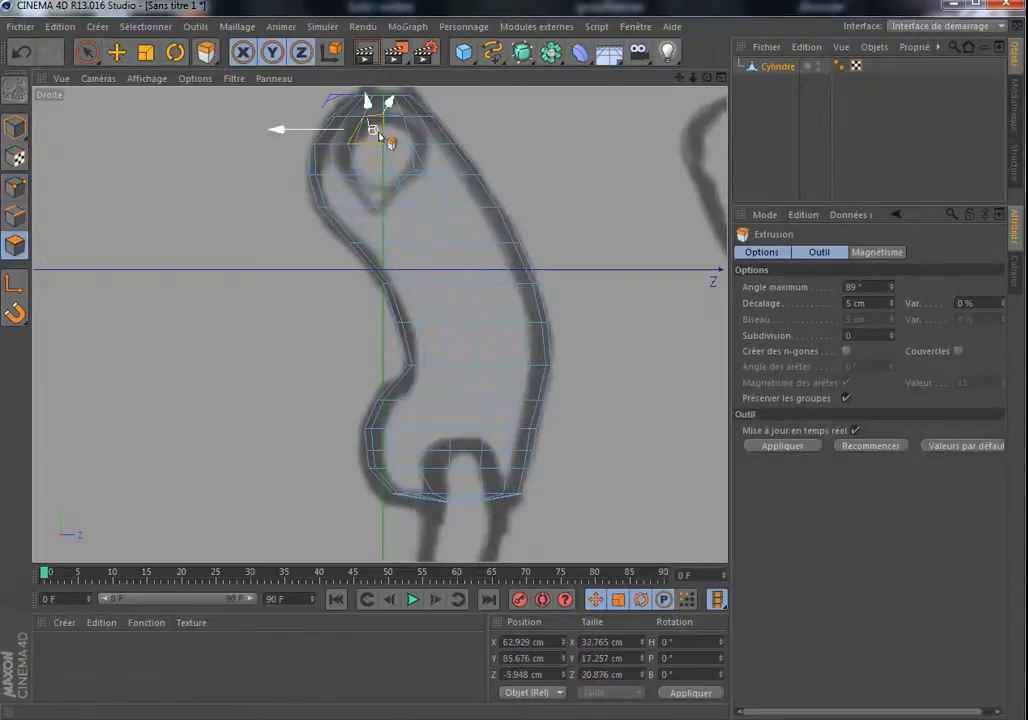
{"action": "mouse_move", "coordinate": [379, 134]}
{"action": "left_mouse_down"}
{"action": "mouse_move", "coordinate": [372, 165]}
{"action": "mouse_move", "coordinate": [392, 164]}
{"action": "mouse_move", "coordinate": [393, 135]}
{"action": "left_mouse_up"}
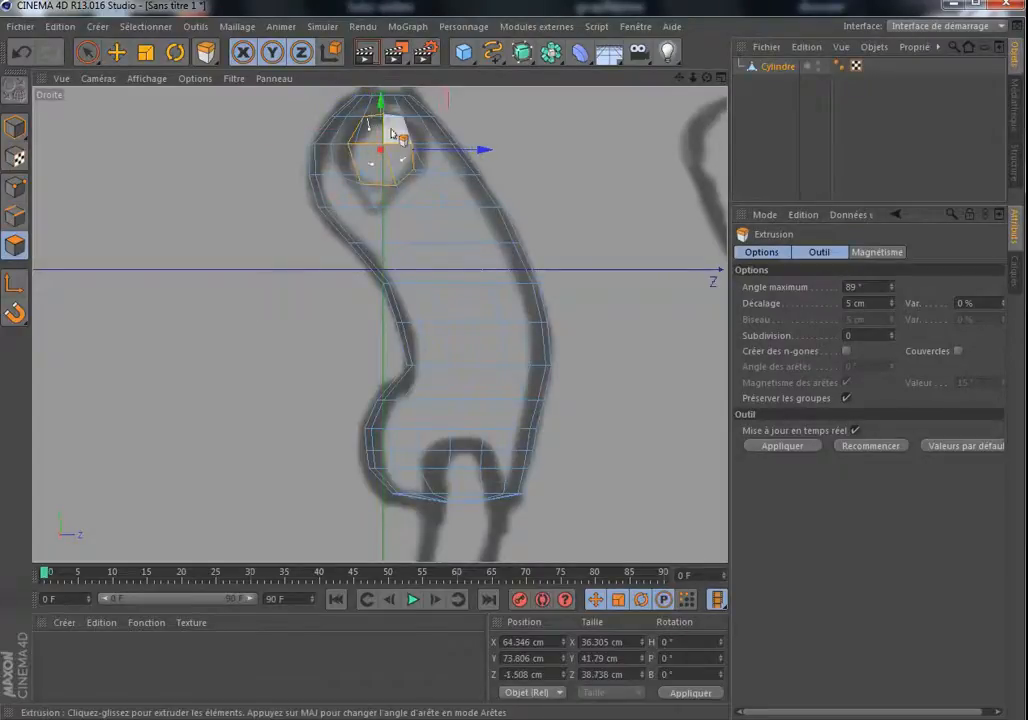
- Extrude the selected shoulder polygons outward by about 57 cm in the front view
{"action": "left_click", "coordinate": [721, 78]}
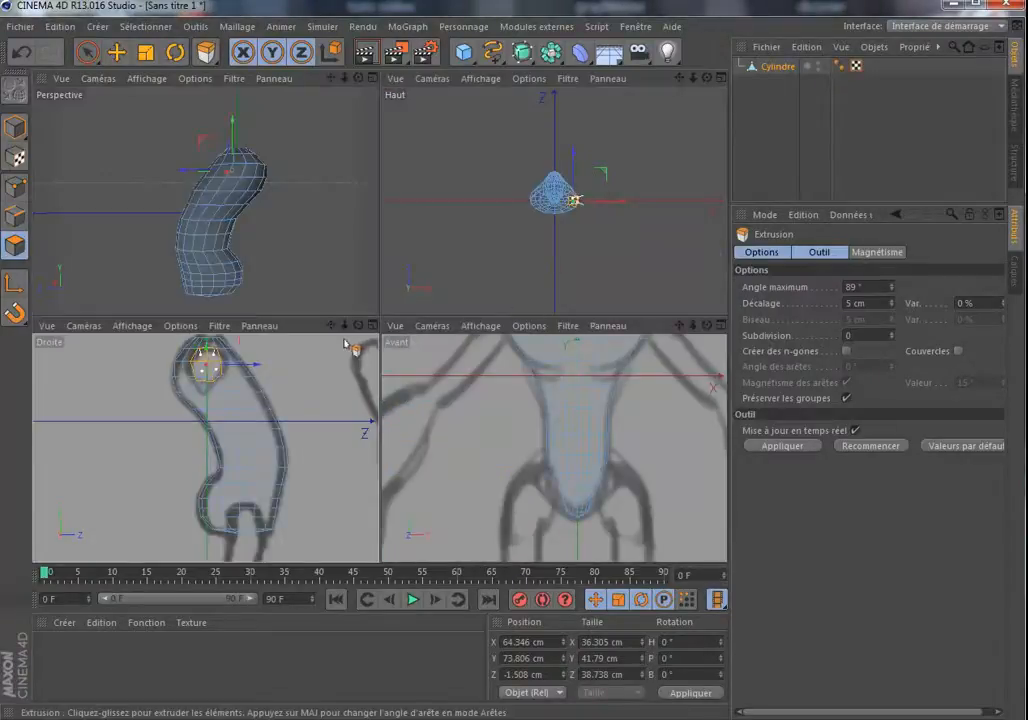
{"action": "left_click", "coordinate": [721, 327]}
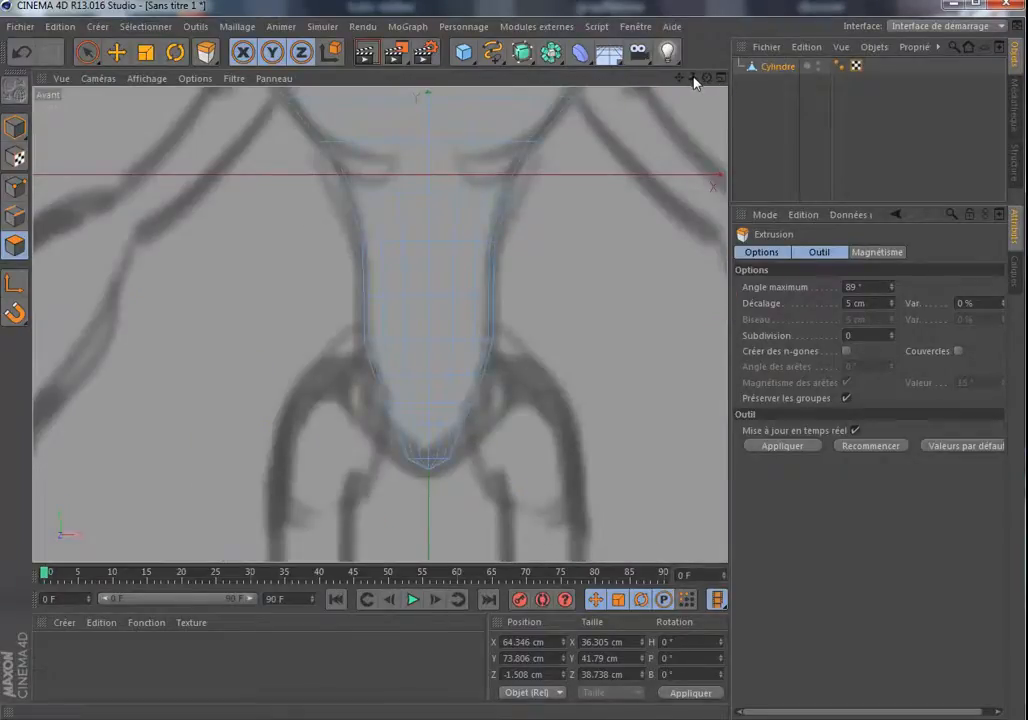
{"action": "left_click_drag", "start_coordinate": [693, 77], "coordinate": [595, 77]}
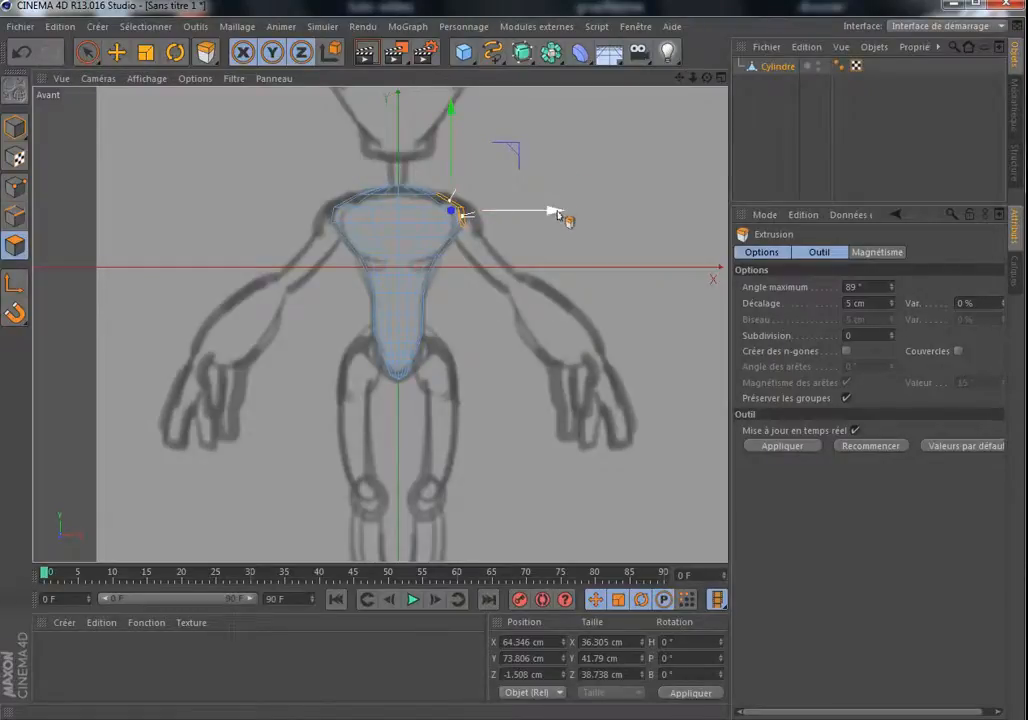
{"action": "left_click_drag", "start_coordinate": [563, 192], "coordinate": [654, 192]}
{"action": "left_click_drag", "start_coordinate": [536, 147], "coordinate": [546, 147]}
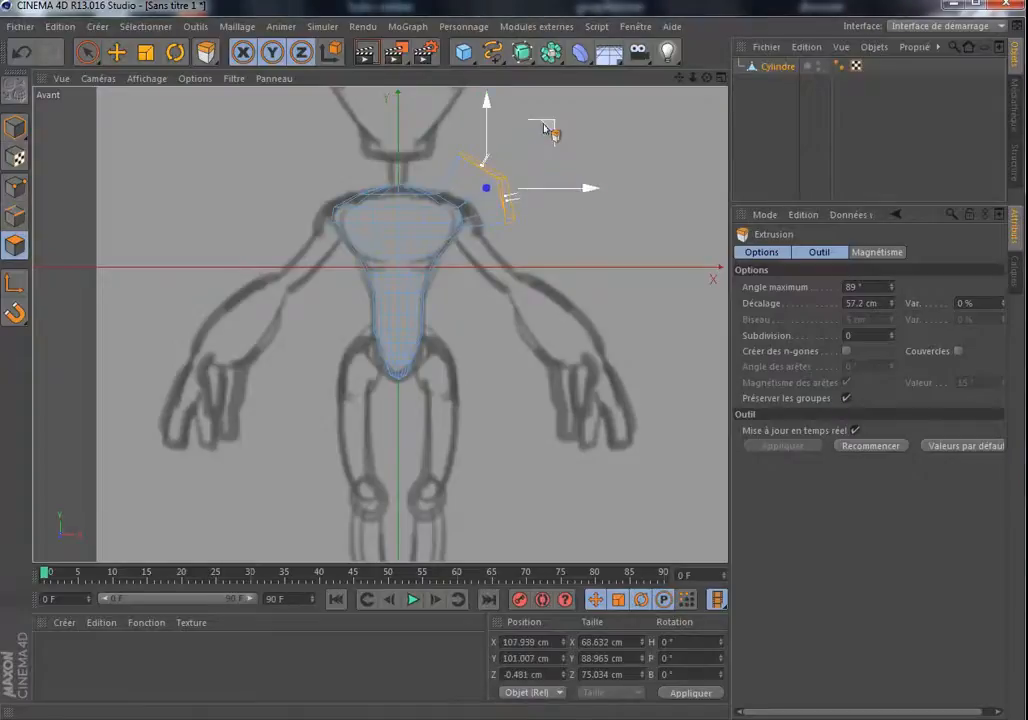
- Scale the extruded shoulder end to about 7 cm along X, 43 cm along Y and 46 cm along Z
{"action": "key", "text": "t"}
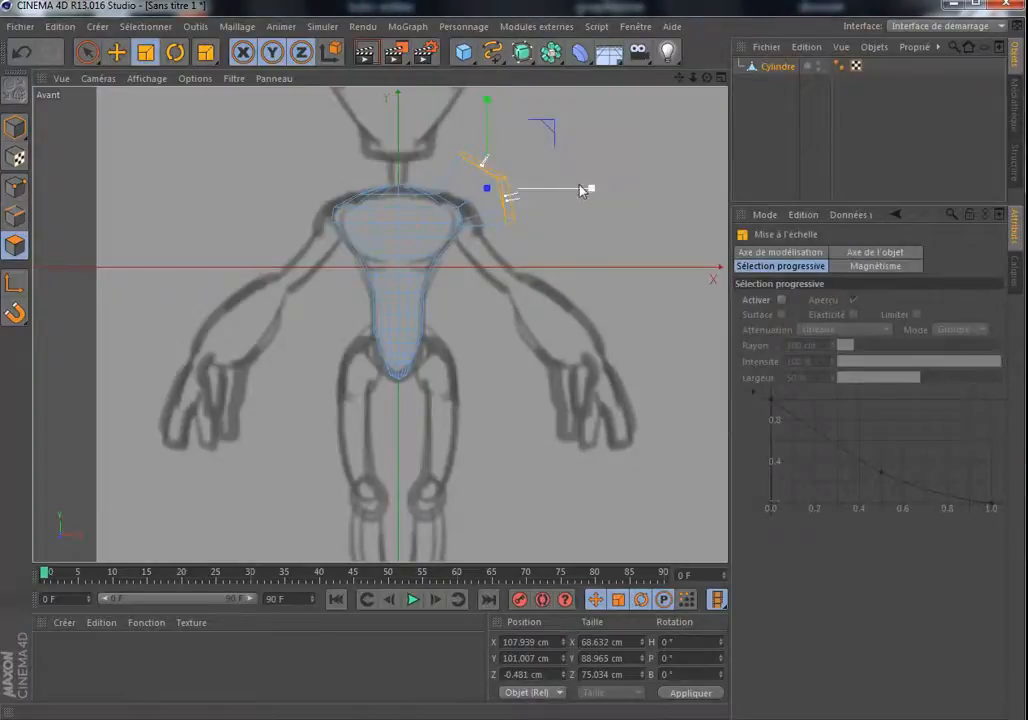
{"action": "left_click_drag", "start_coordinate": [592, 190], "coordinate": [499, 206]}
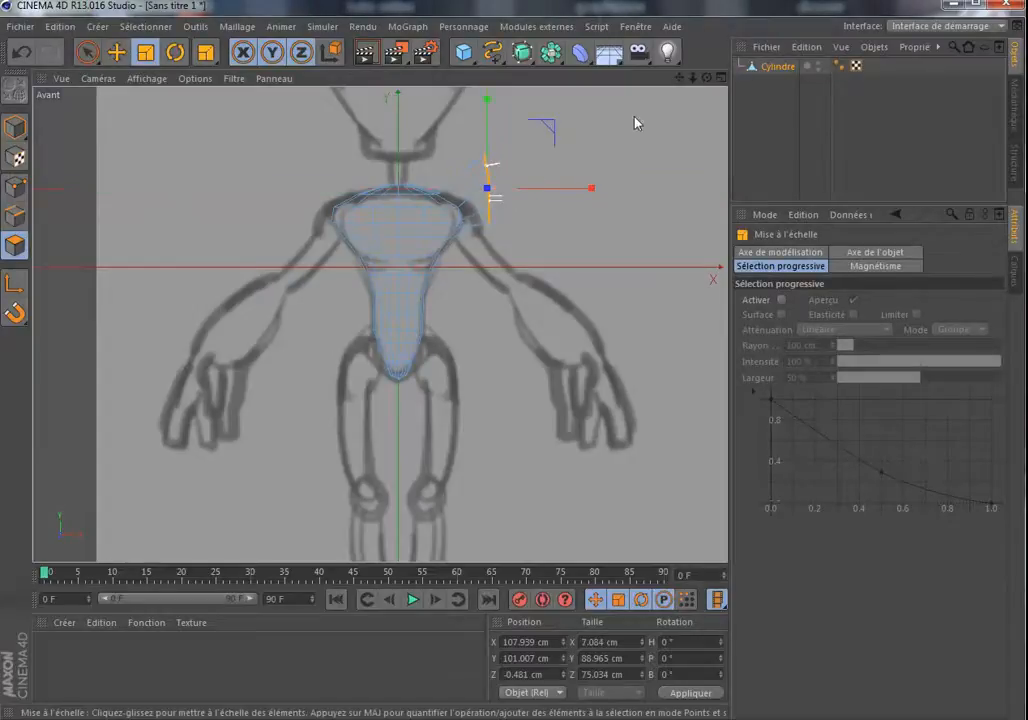
{"action": "left_click", "coordinate": [720, 77]}
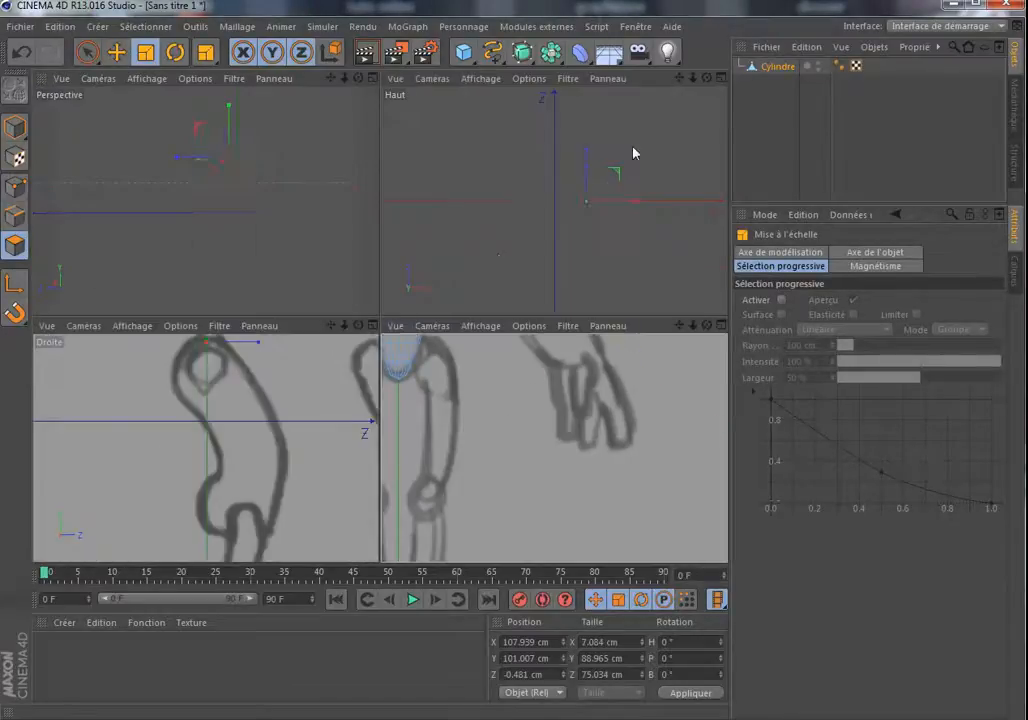
{"action": "left_click", "coordinate": [372, 325]}
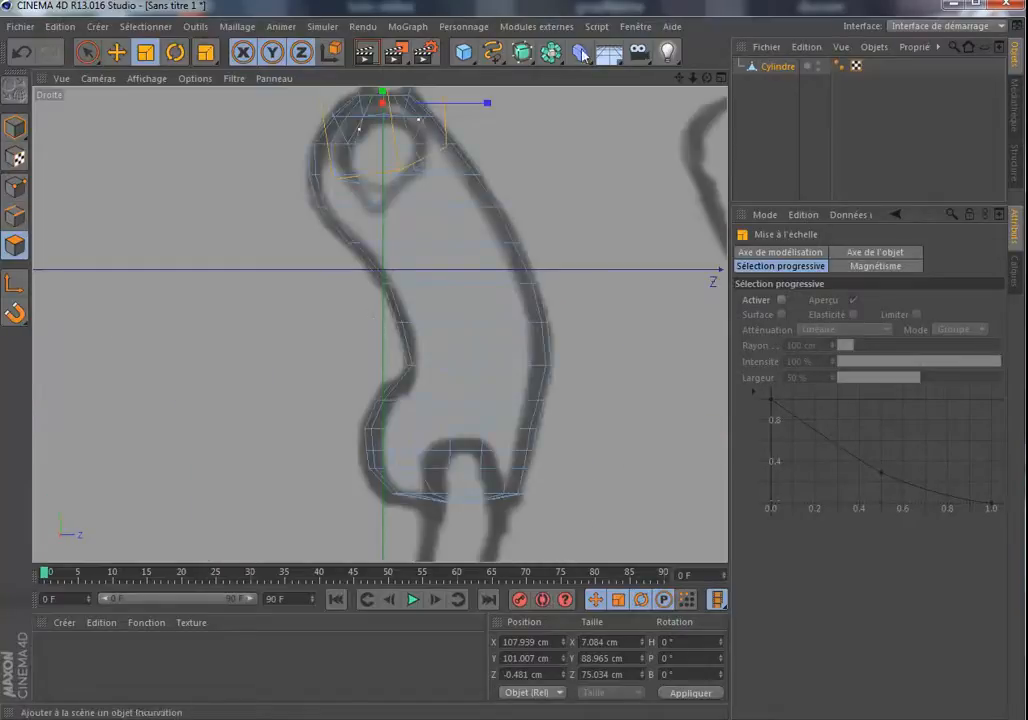
{"action": "mouse_move", "coordinate": [380, 325]}
{"action": "left_mouse_down"}
{"action": "mouse_move", "coordinate": [364, 425]}
{"action": "mouse_move", "coordinate": [378, 340]}
{"action": "left_mouse_up"}
{"action": "left_click_drag", "start_coordinate": [363, 113], "coordinate": [363, 175]}
{"action": "left_click_drag", "start_coordinate": [468, 221], "coordinate": [427, 222]}
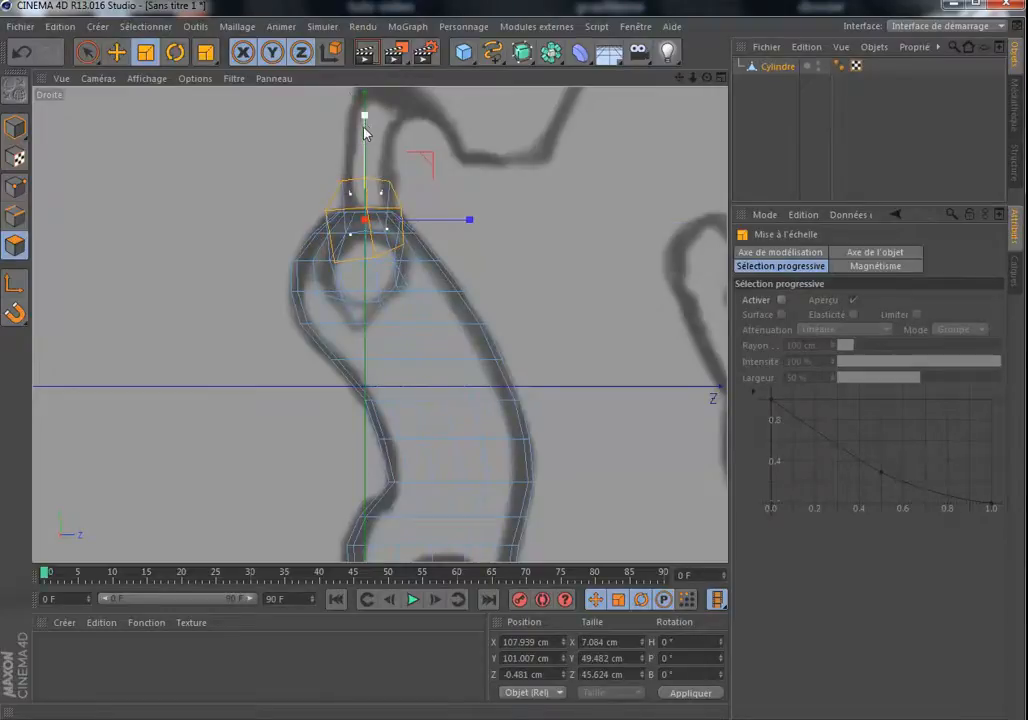
{"action": "left_click_drag", "start_coordinate": [365, 120], "coordinate": [406, 140]}
- Select all side and end polygons of the extruded shoulder stub with the selection brush, checking it from several angles
{"action": "left_click", "coordinate": [721, 78]}
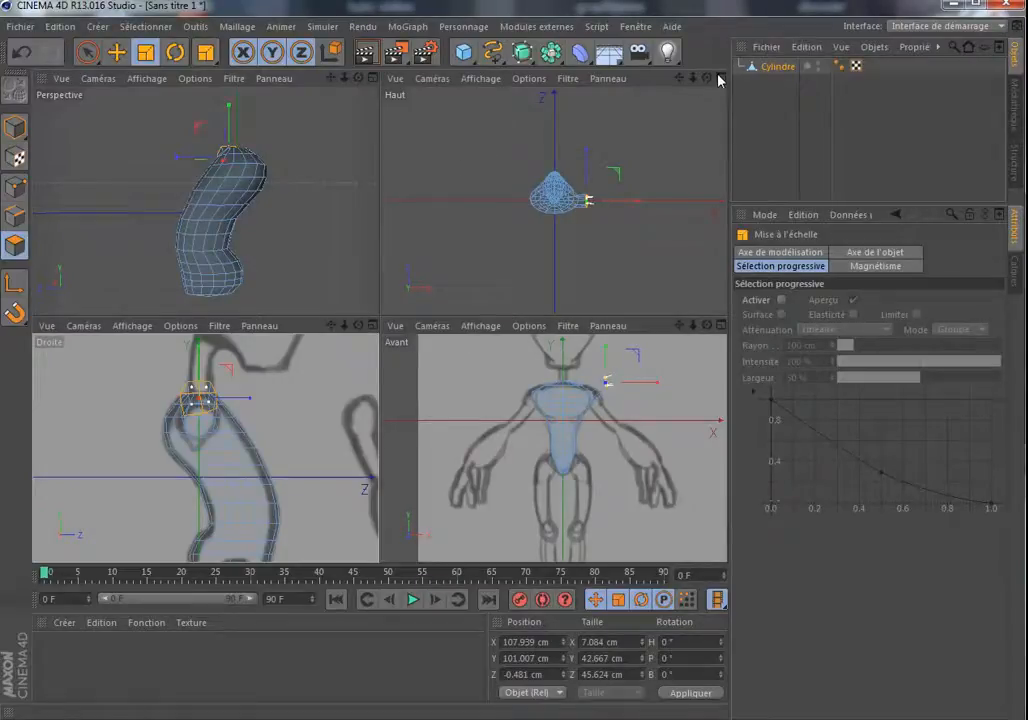
{"action": "left_click", "coordinate": [722, 326]}
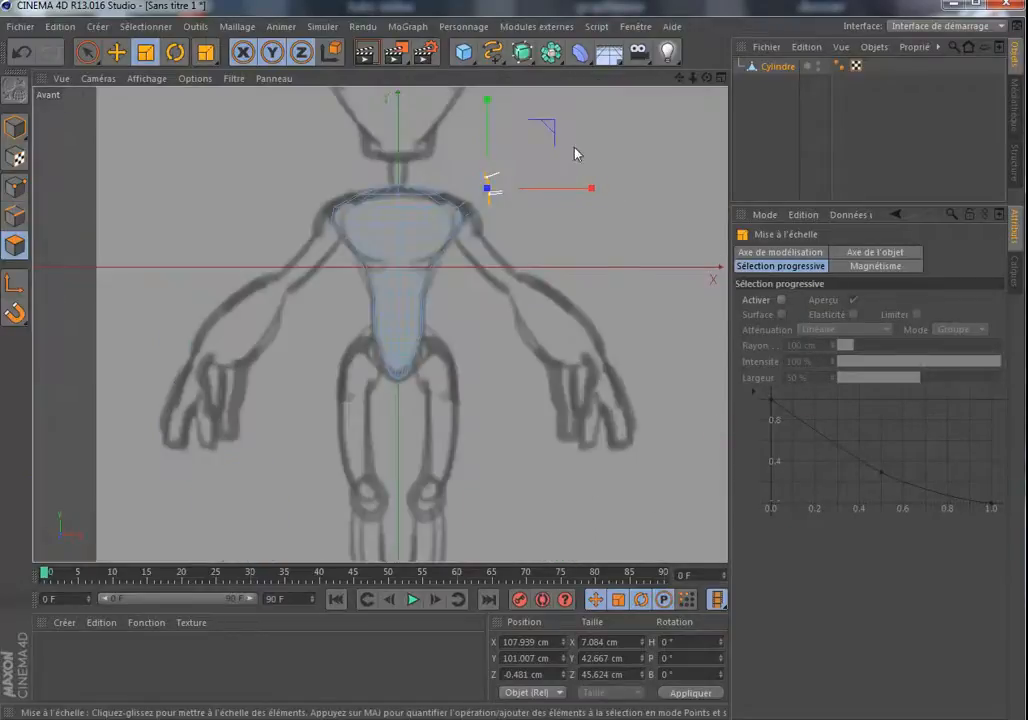
{"action": "left_click", "coordinate": [87, 52]}
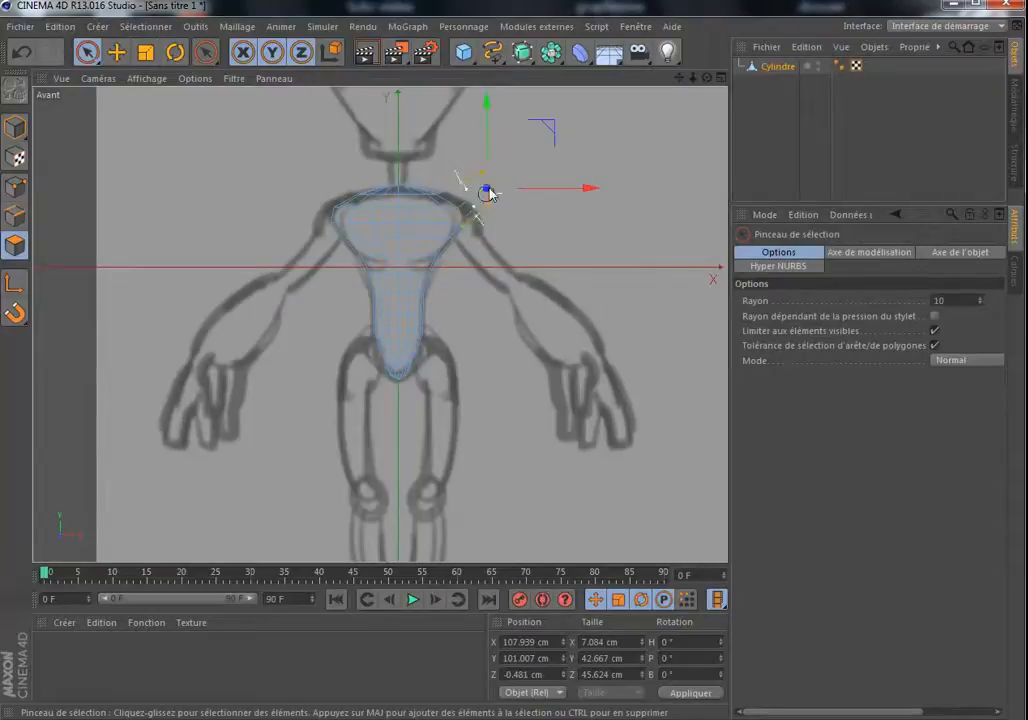
{"action": "left_click_drag", "start_coordinate": [508, 192], "coordinate": [517, 186]}
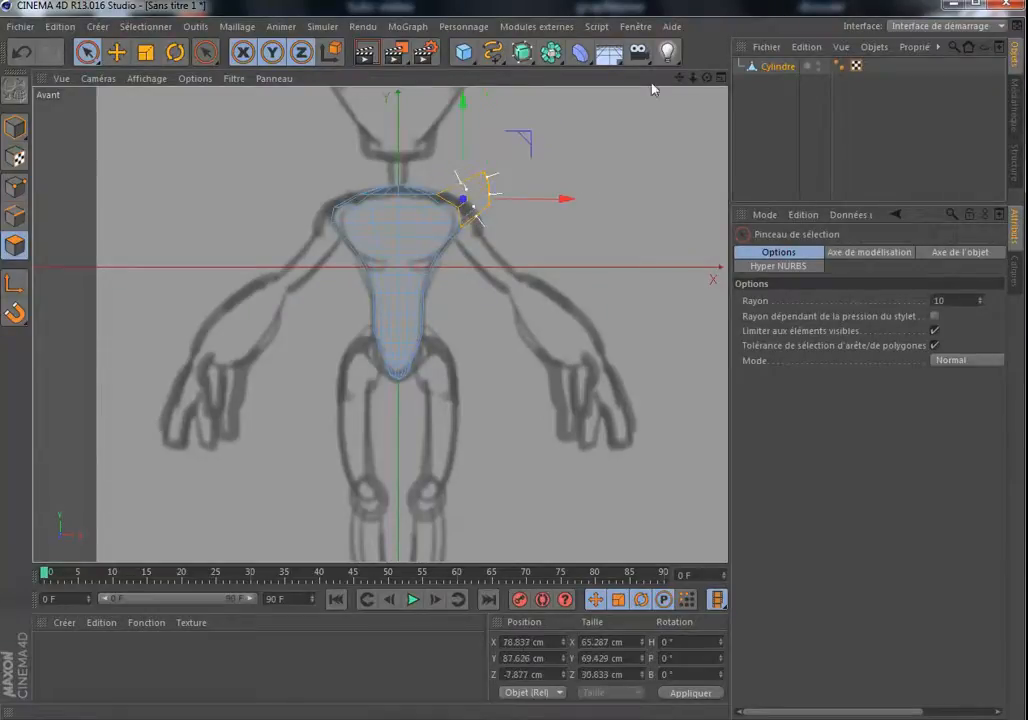
{"action": "left_click", "coordinate": [719, 79]}
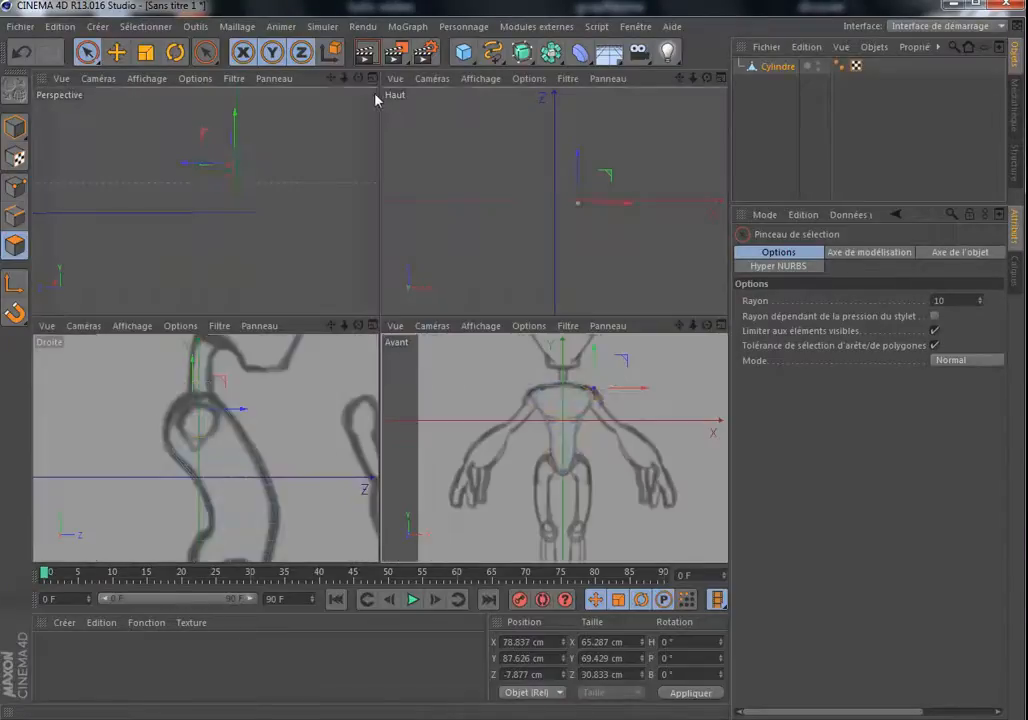
{"action": "left_click", "coordinate": [374, 79]}
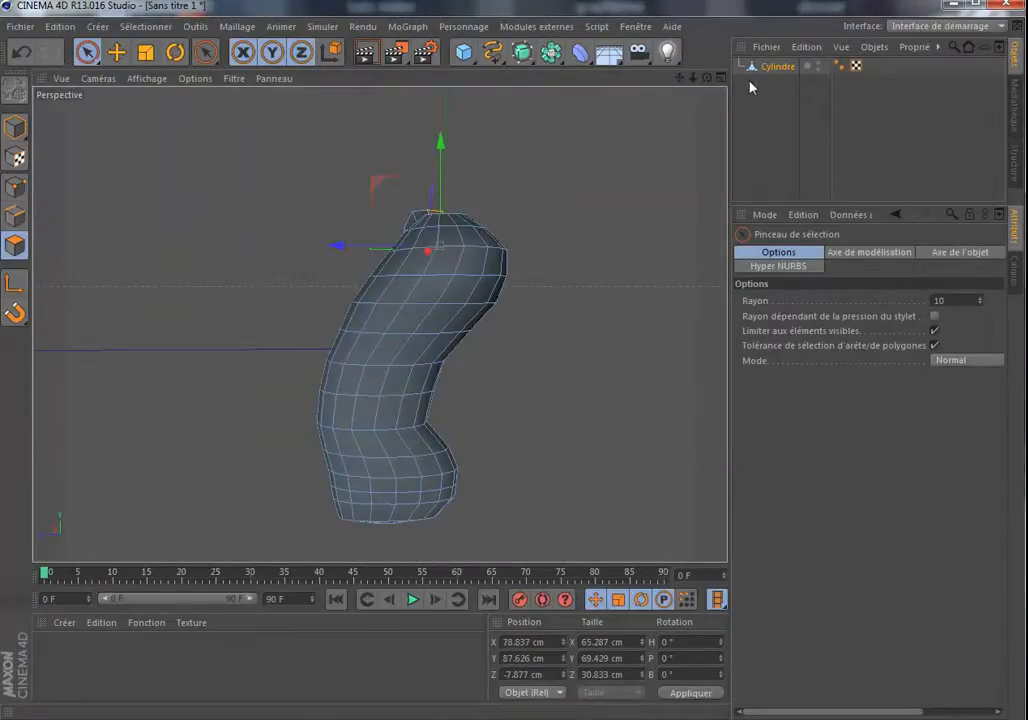
{"action": "left_click_drag", "start_coordinate": [707, 79], "coordinate": [379, 324]}
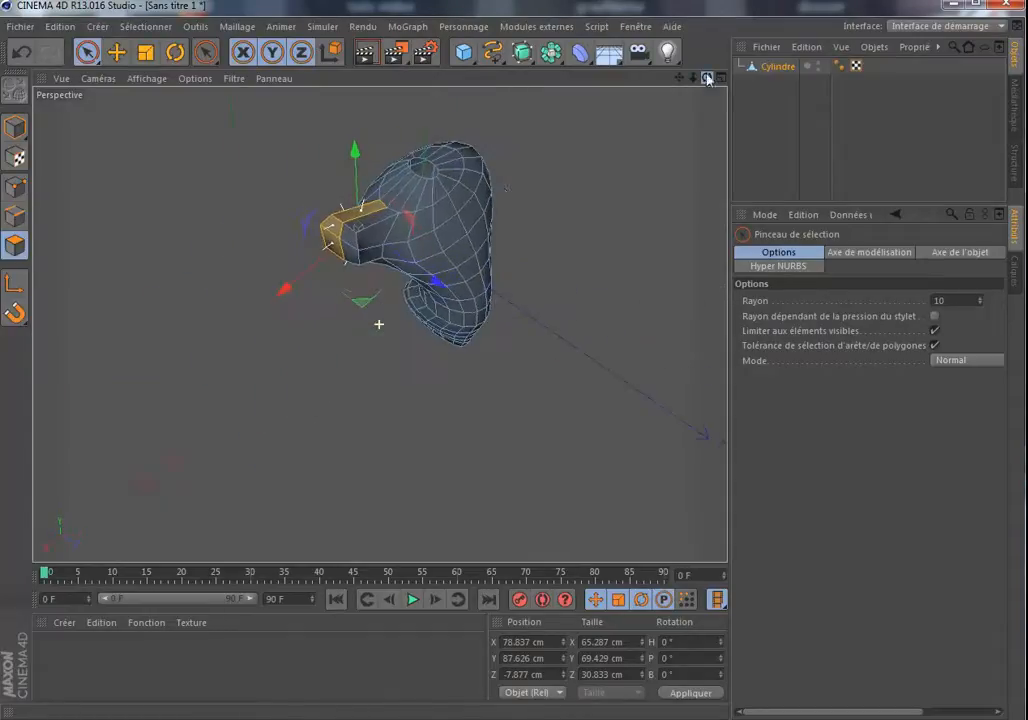
{"action": "left_click", "coordinate": [370, 226]}
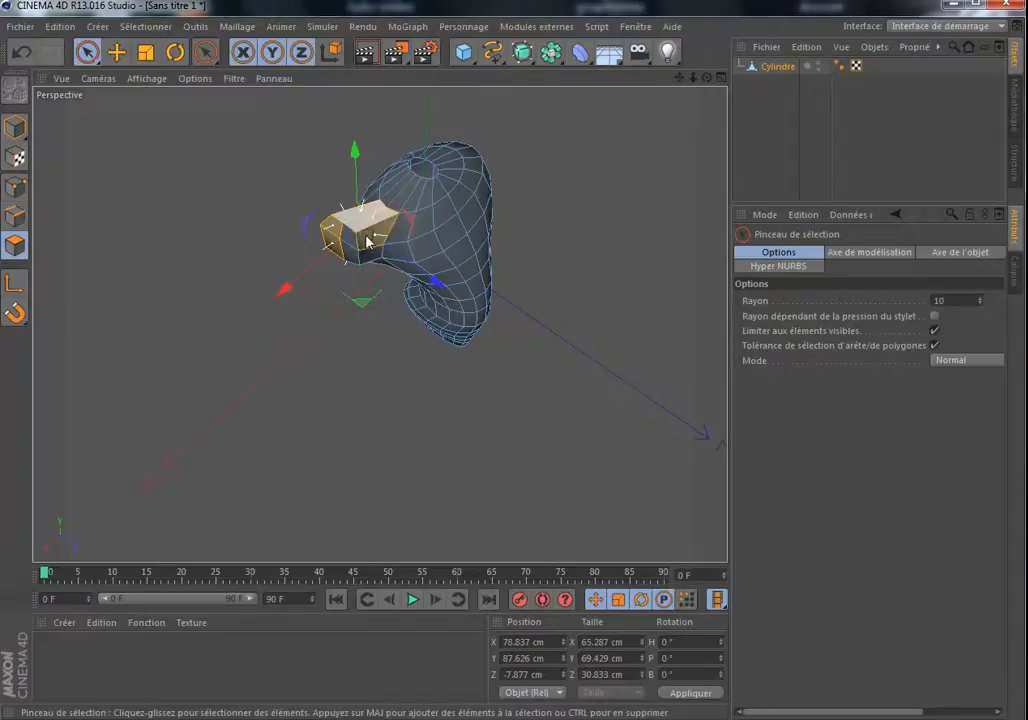
{"action": "left_click", "coordinate": [357, 250], "text": "shift"}
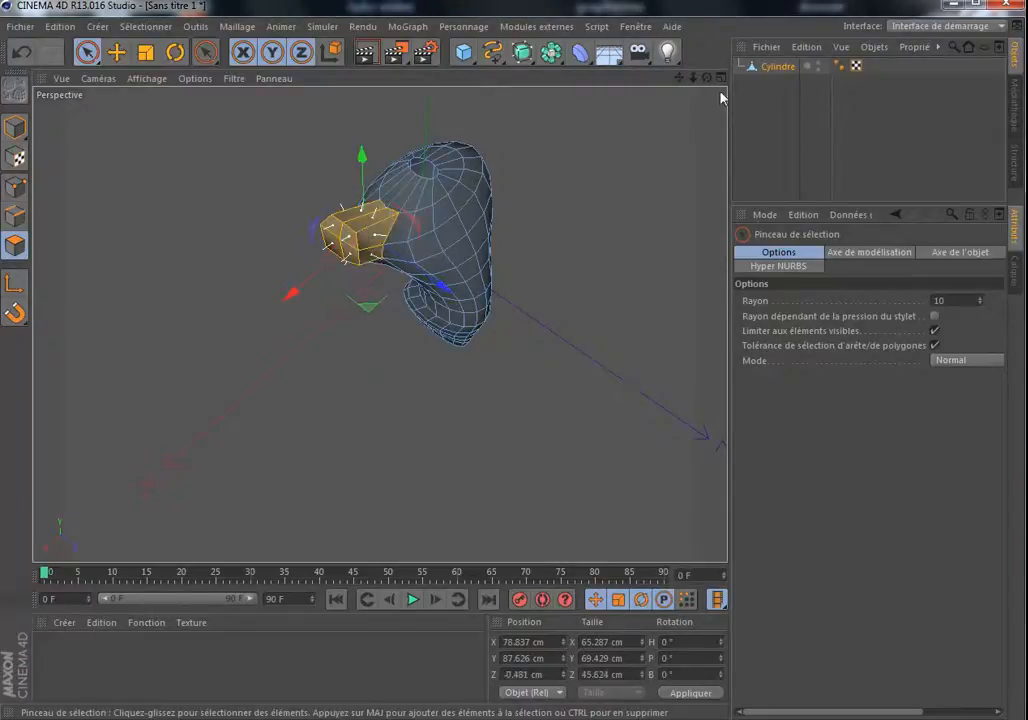
{"action": "left_click_drag", "start_coordinate": [707, 78], "coordinate": [640, 88]}
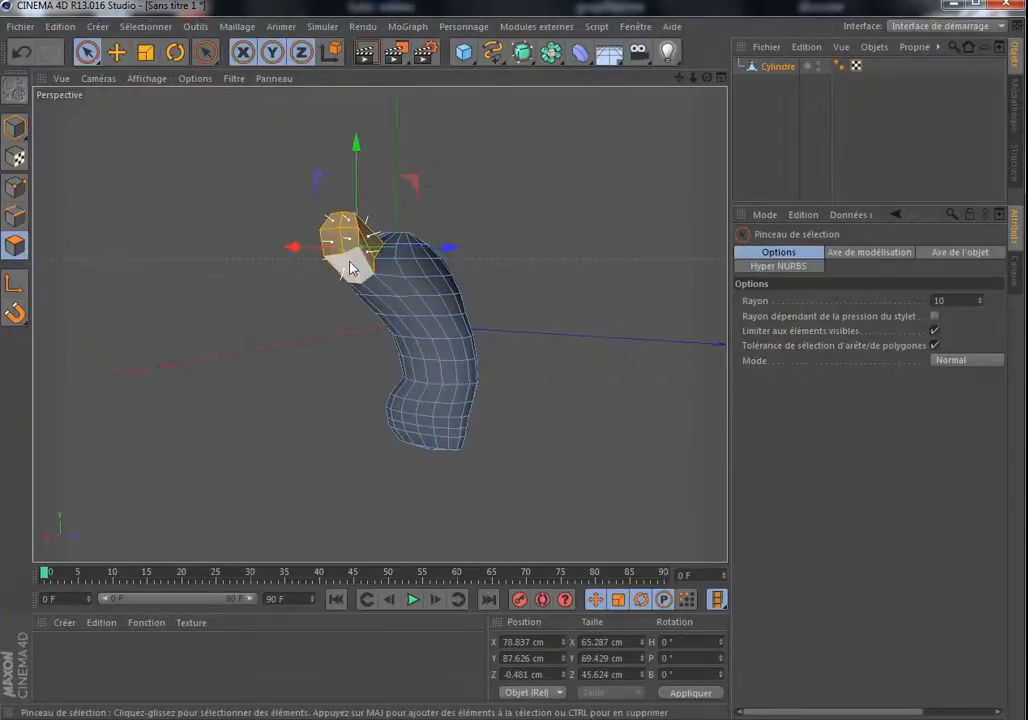
{"action": "left_click_drag", "start_coordinate": [707, 78], "coordinate": [633, 76]}
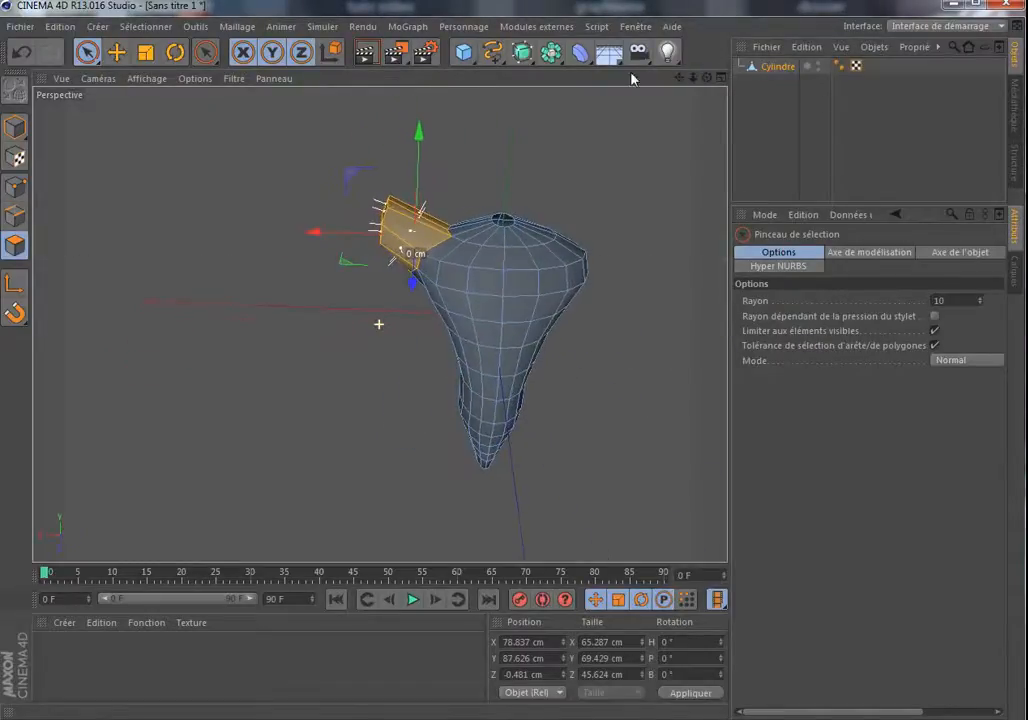
- Rotate the selected shoulder stub so it slopes downward and lower it to about 39 cm in Y
{"action": "left_click", "coordinate": [178, 58]}
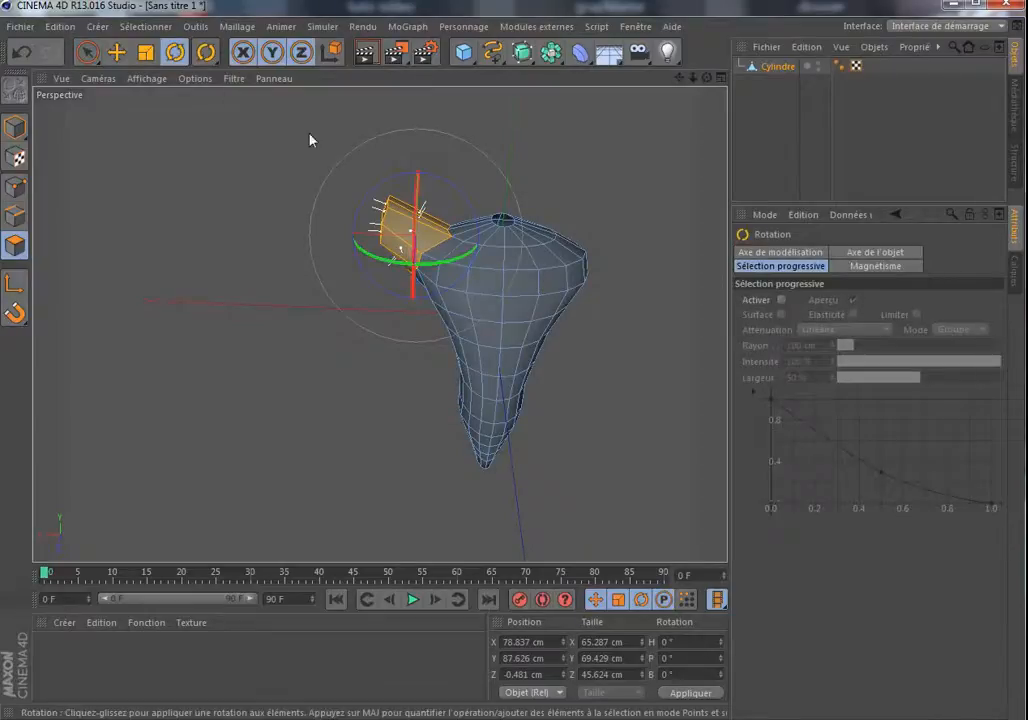
{"action": "left_click_drag", "start_coordinate": [395, 184], "coordinate": [354, 248]}
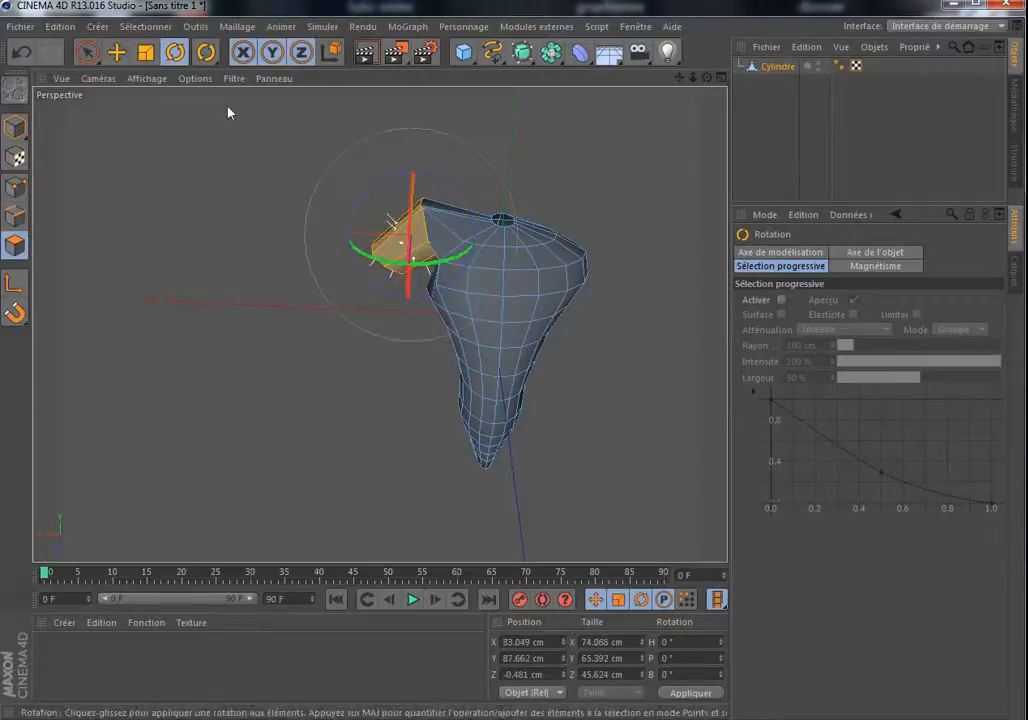
{"action": "left_click", "coordinate": [117, 52]}
{"action": "left_click_drag", "start_coordinate": [415, 131], "coordinate": [422, 180]}
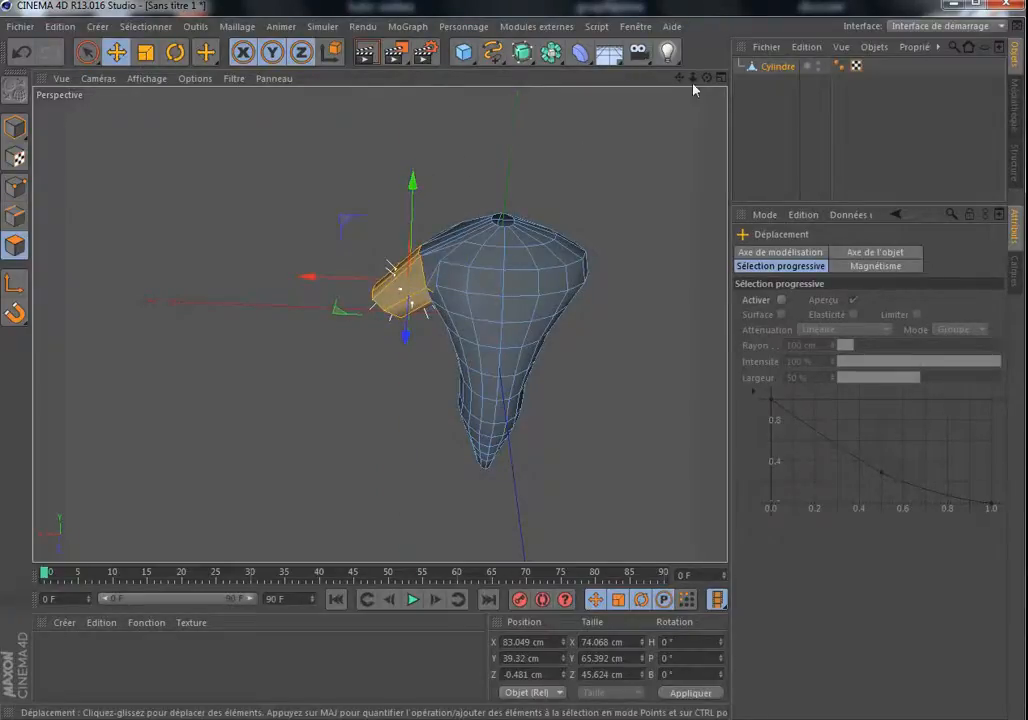
- Clear the stub selection and select only the four polygons capping the outer end of the shoulder stub
{"action": "left_click_drag", "start_coordinate": [706, 77], "coordinate": [655, 88]}
{"action": "left_click_drag", "start_coordinate": [378, 324], "coordinate": [381, 88]}
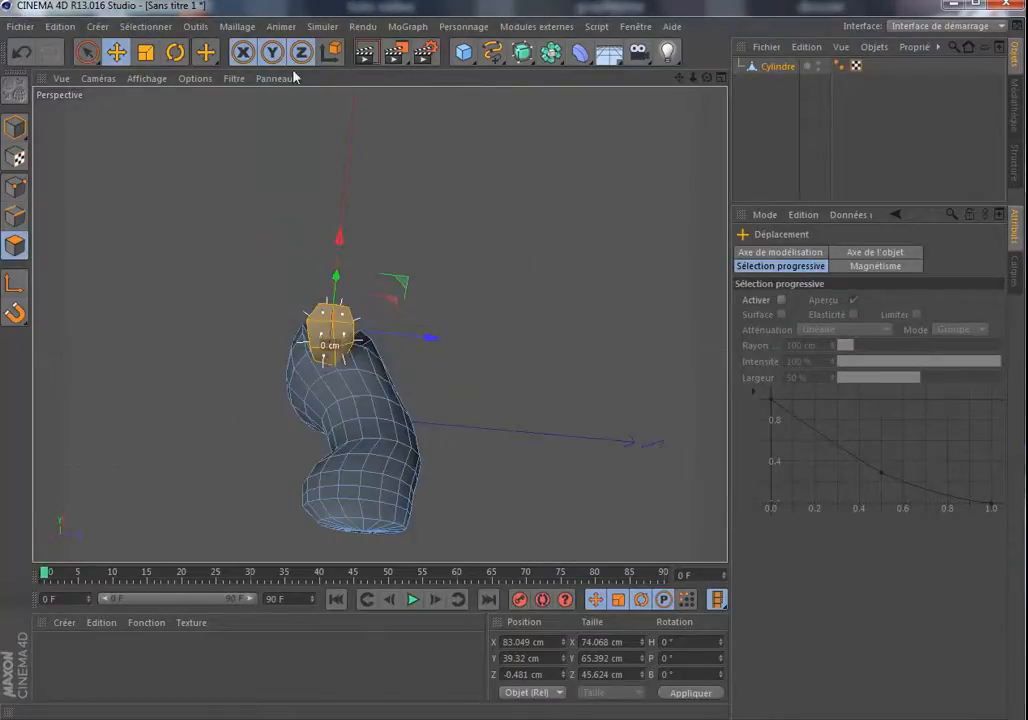
{"action": "left_click", "coordinate": [88, 53]}
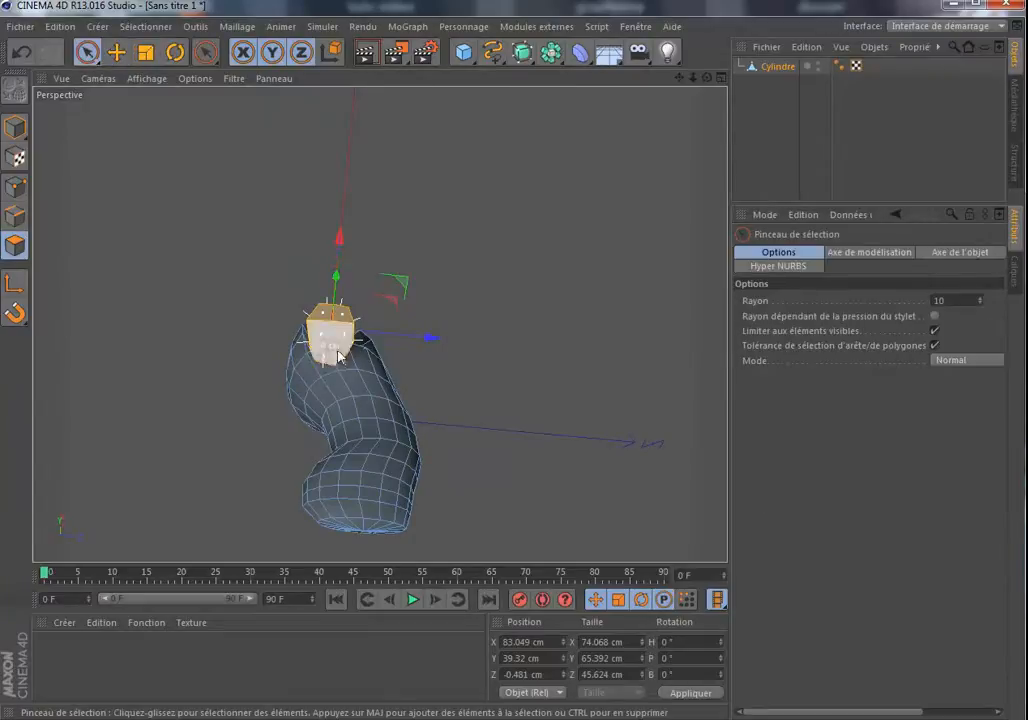
{"action": "left_click", "coordinate": [475, 307]}
{"action": "left_click", "coordinate": [323, 348]}
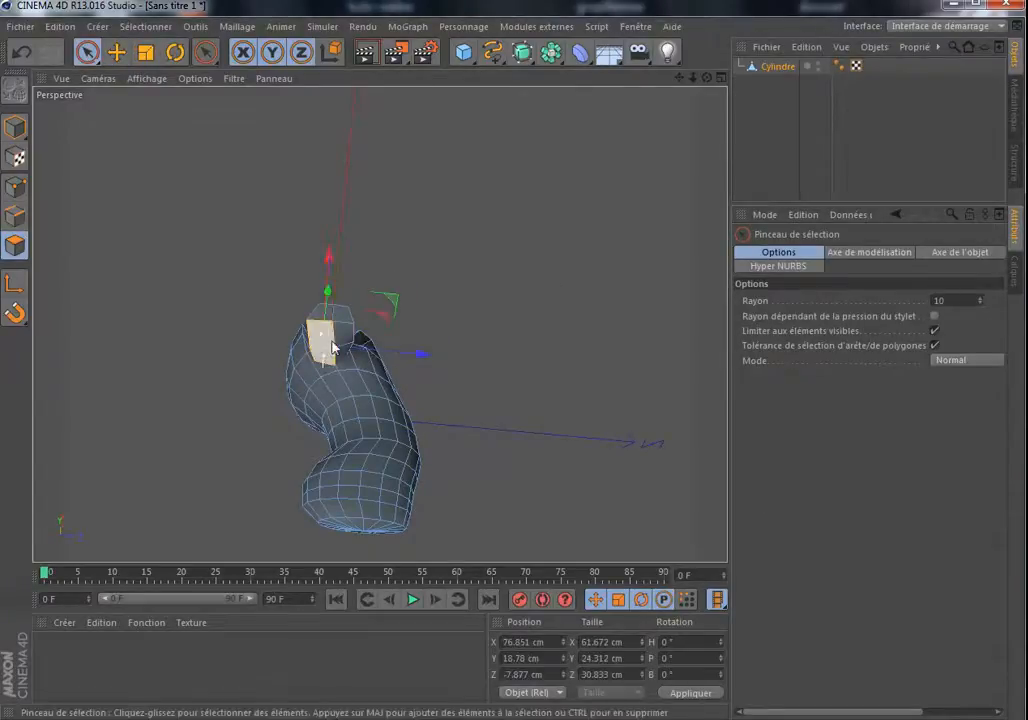
{"action": "left_click", "coordinate": [341, 349]}
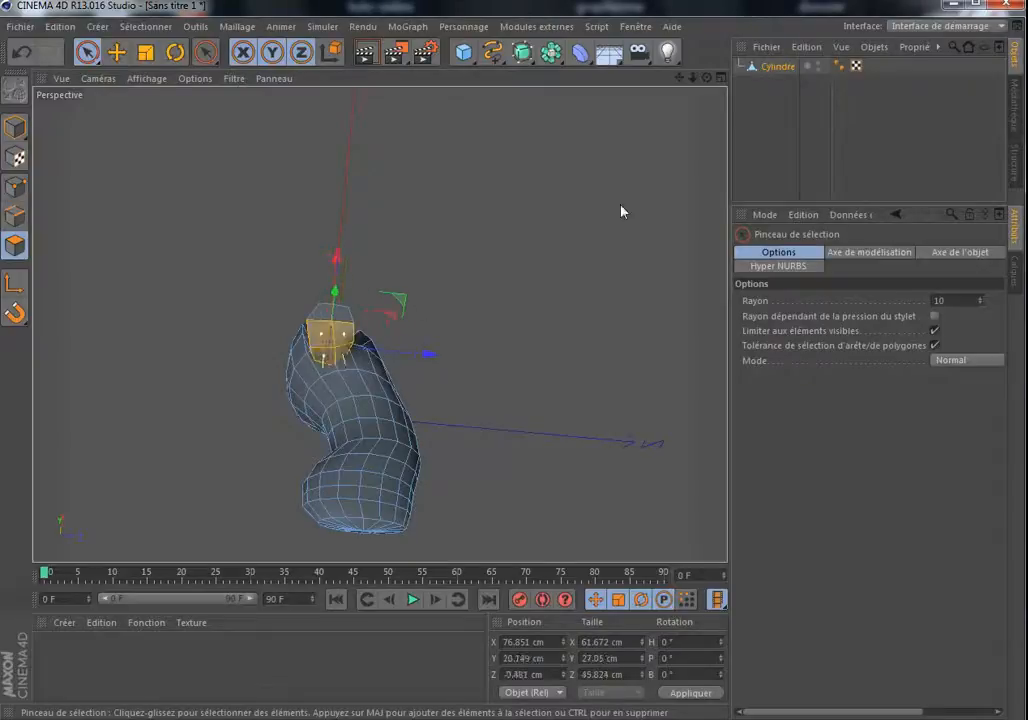
{"action": "left_click_drag", "start_coordinate": [708, 78], "coordinate": [540, 323]}
{"action": "left_click", "coordinate": [379, 438]}
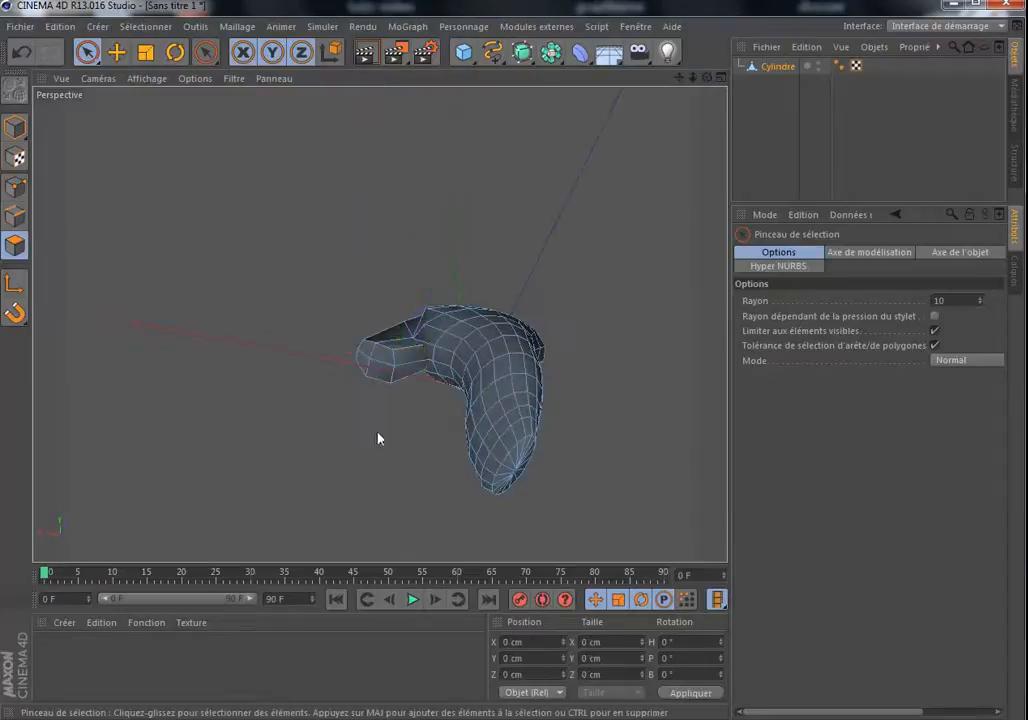
{"action": "left_click", "coordinate": [362, 358]}
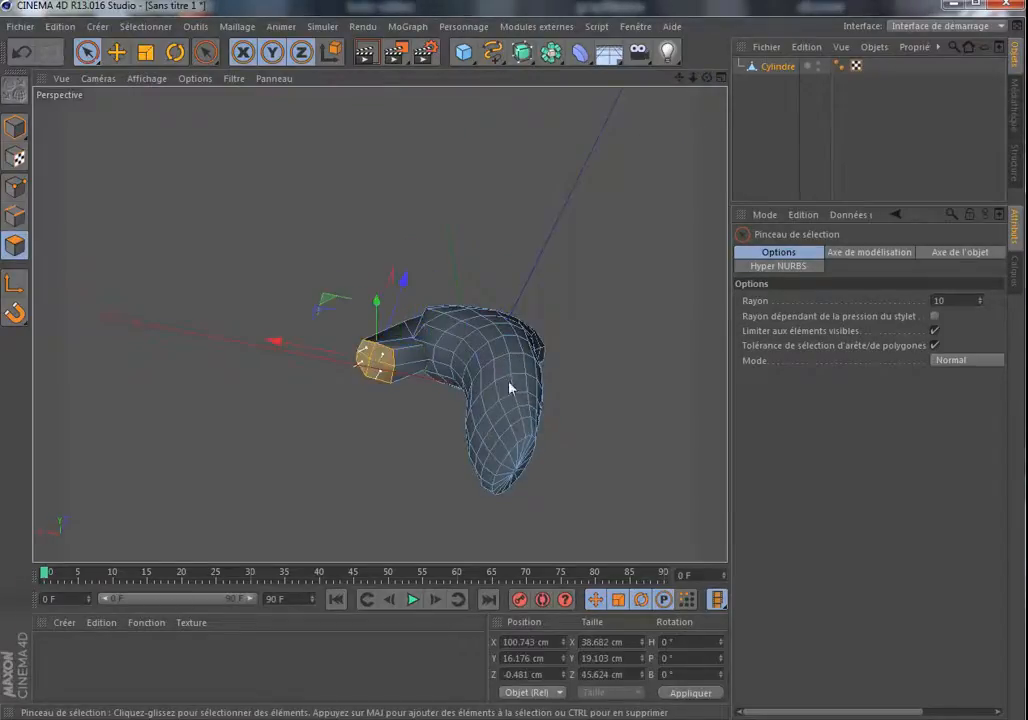
- With the Extrude tool active, pull the shoulder stub's end polygons out to about X 242 cm and Z 122 cm
{"action": "left_click_drag", "start_coordinate": [707, 78], "coordinate": [672, 180]}
{"action": "right_click", "coordinate": [654, 240]}
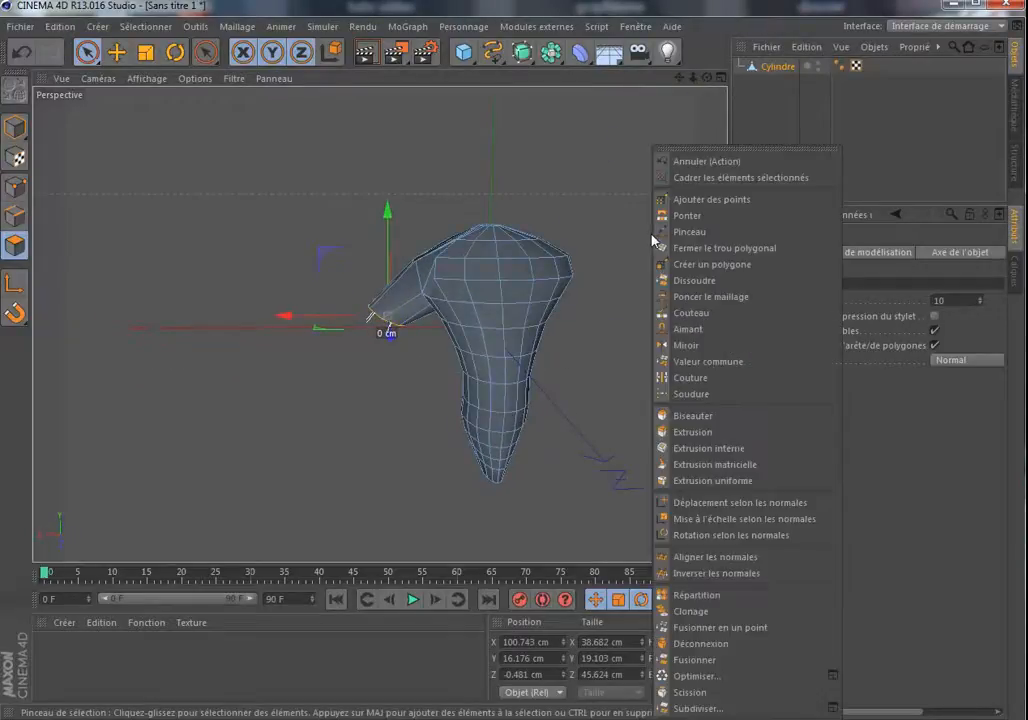
{"action": "left_click", "coordinate": [690, 432]}
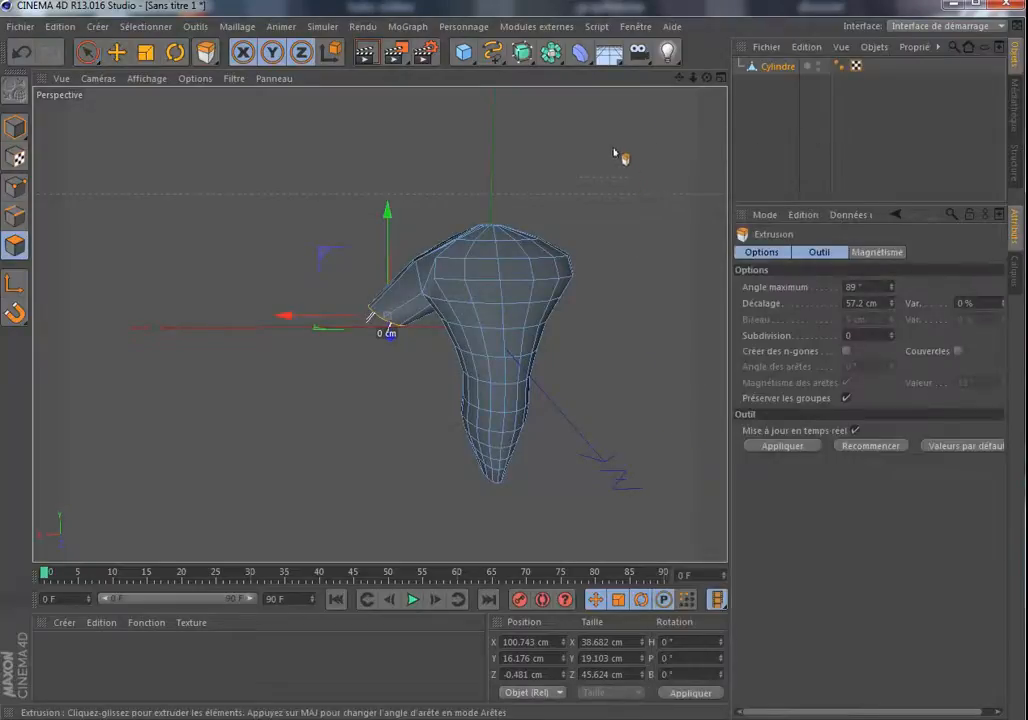
{"action": "left_click_drag", "start_coordinate": [707, 82], "coordinate": [620, 108]}
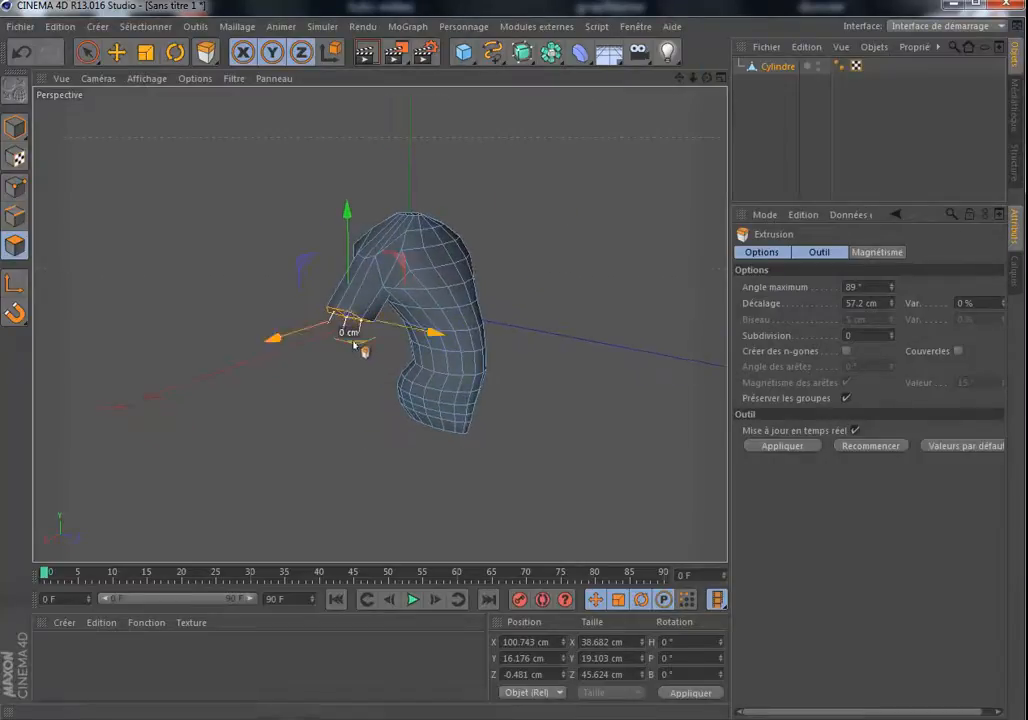
{"action": "left_click_drag", "start_coordinate": [355, 347], "coordinate": [357, 425]}
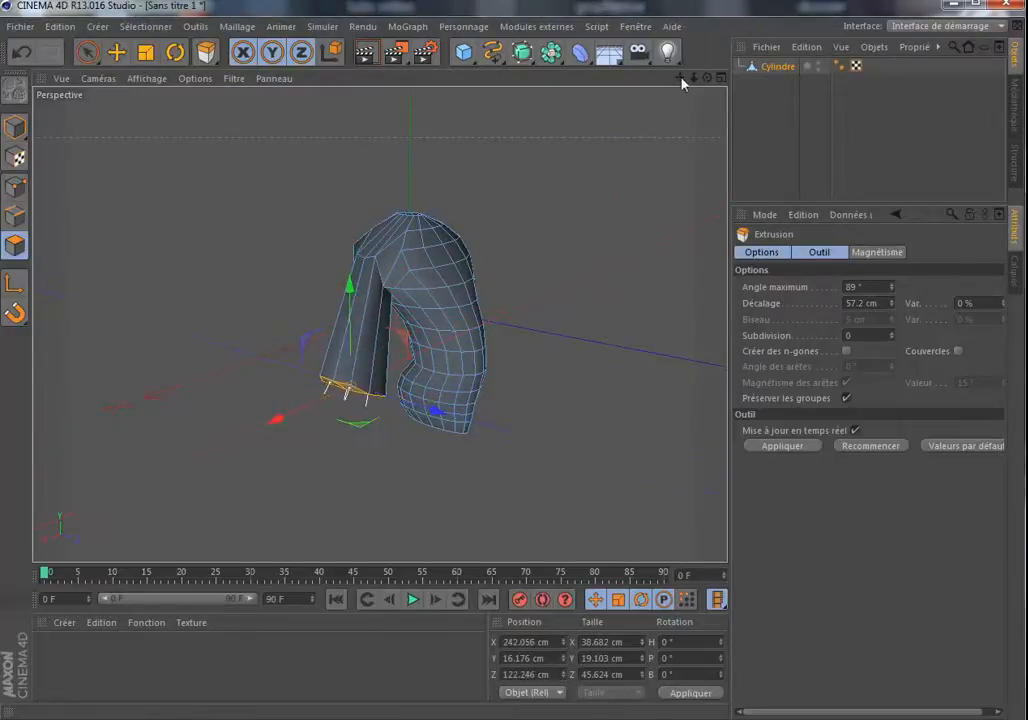
{"action": "mouse_move", "coordinate": [708, 82]}
{"action": "left_mouse_down"}
{"action": "mouse_move", "coordinate": [652, 100]}
{"action": "mouse_move", "coordinate": [692, 160]}
{"action": "mouse_move", "coordinate": [605, 214]}
{"action": "mouse_move", "coordinate": [708, 83]}
{"action": "left_mouse_up"}
{"action": "left_click", "coordinate": [721, 79]}
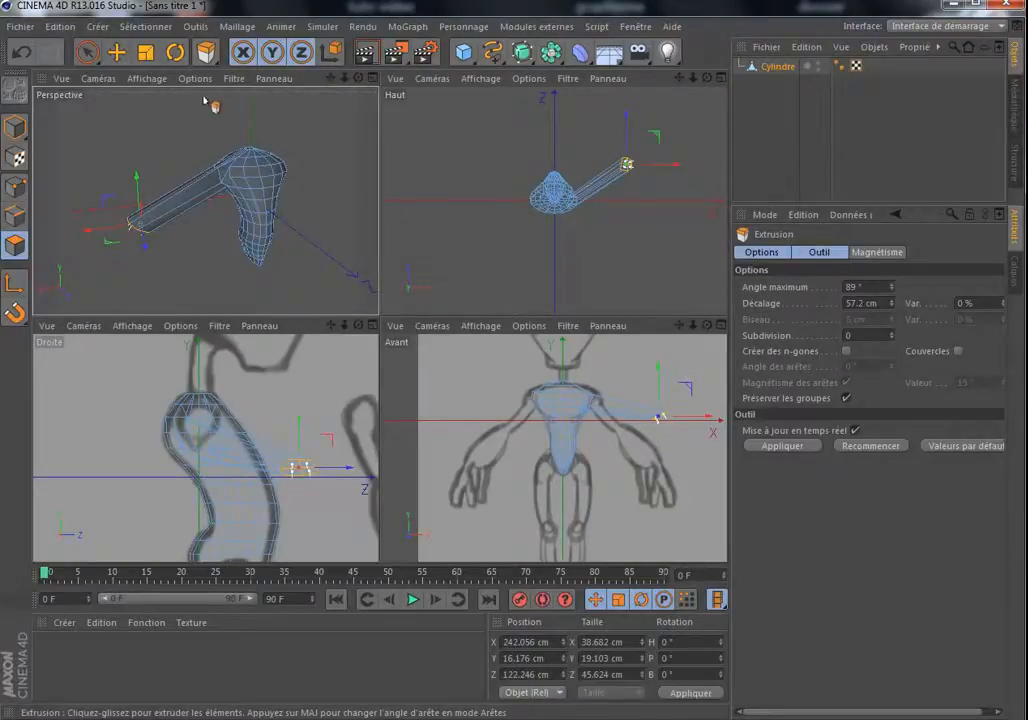
- Select the long side polygons all around the arm with the selection brush, covering its front, back and underside
{"action": "left_click", "coordinate": [87, 55]}
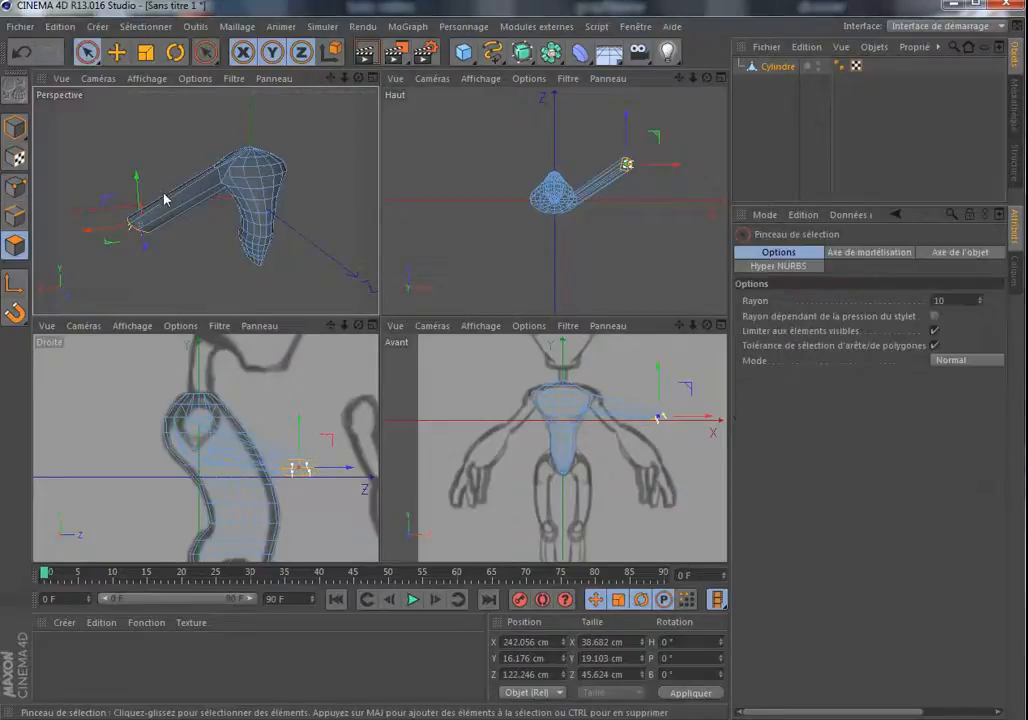
{"action": "left_click_drag", "start_coordinate": [156, 197], "coordinate": [181, 221]}
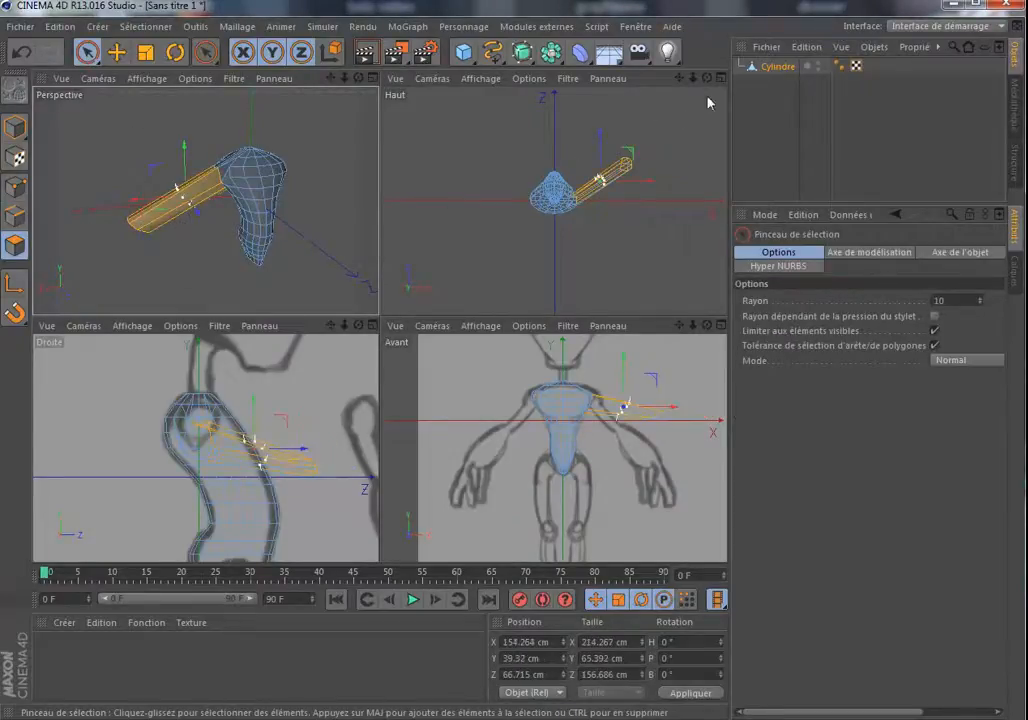
{"action": "left_click_drag", "start_coordinate": [358, 78], "coordinate": [378, 52]}
{"action": "left_click", "coordinate": [197, 158]}
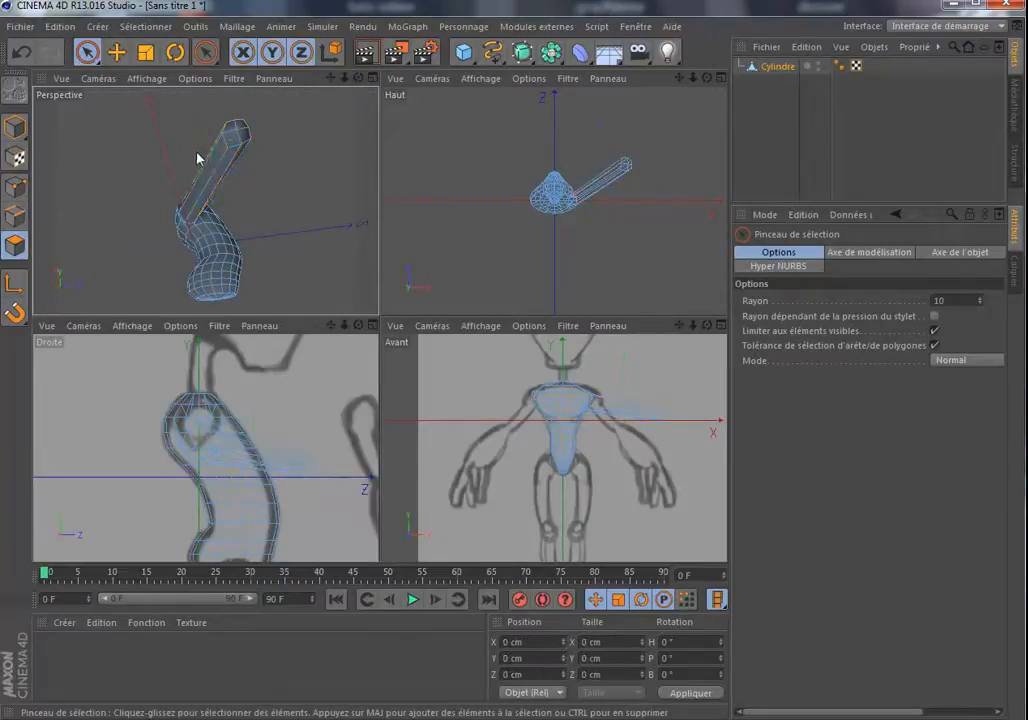
{"action": "left_click", "coordinate": [258, 185]}
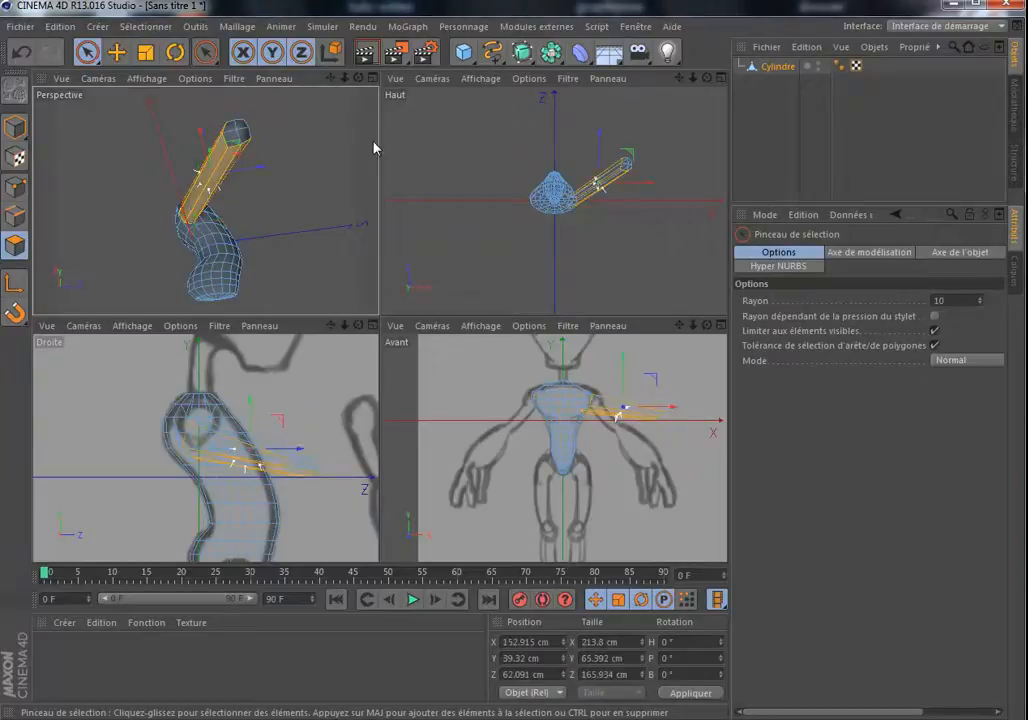
{"action": "left_click_drag", "start_coordinate": [358, 78], "coordinate": [345, 88]}
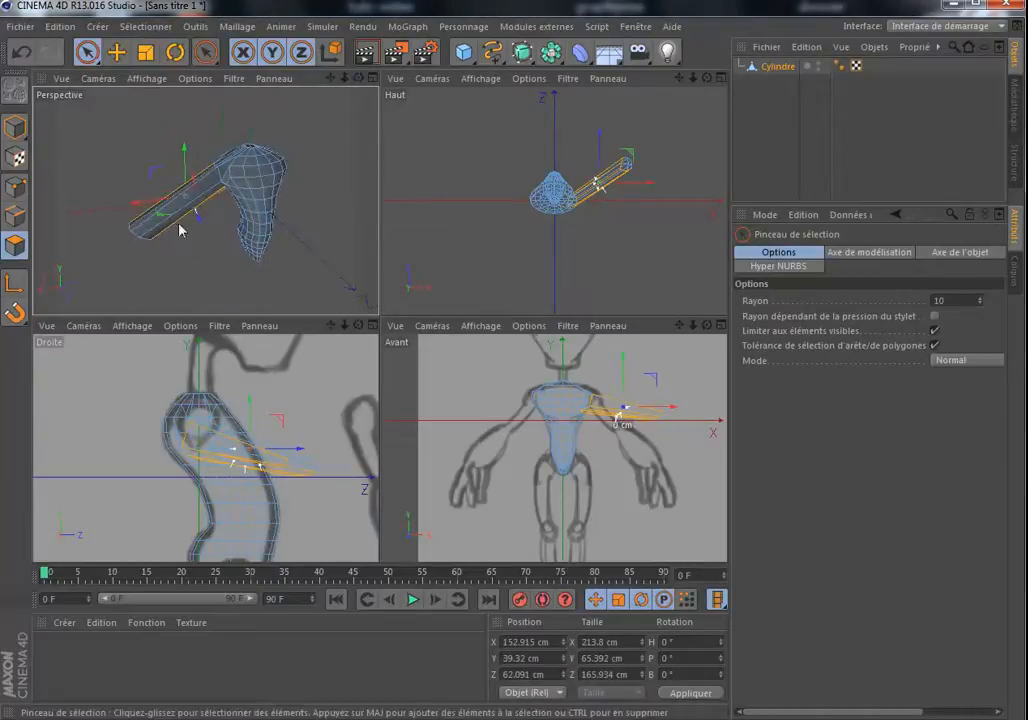
{"action": "left_click_drag", "start_coordinate": [176, 223], "coordinate": [161, 192], "text": "shift"}
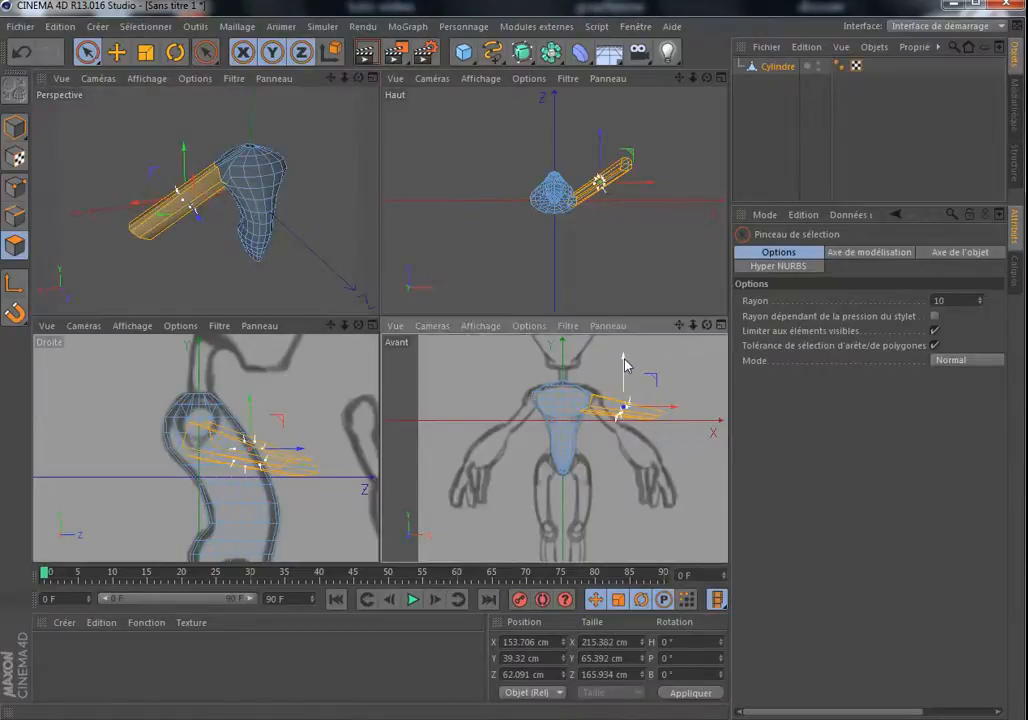
- Rotate the selected arm polygons downward and move them to about X 120 cm, Y 5 cm over the front blueprint's upper arm
{"action": "left_click", "coordinate": [174, 53]}
{"action": "left_click_drag", "start_coordinate": [645, 394], "coordinate": [643, 405]}
{"action": "left_click", "coordinate": [117, 53]}
{"action": "left_click_drag", "start_coordinate": [620, 360], "coordinate": [616, 379]}
{"action": "left_click_drag", "start_coordinate": [670, 425], "coordinate": [661, 420]}
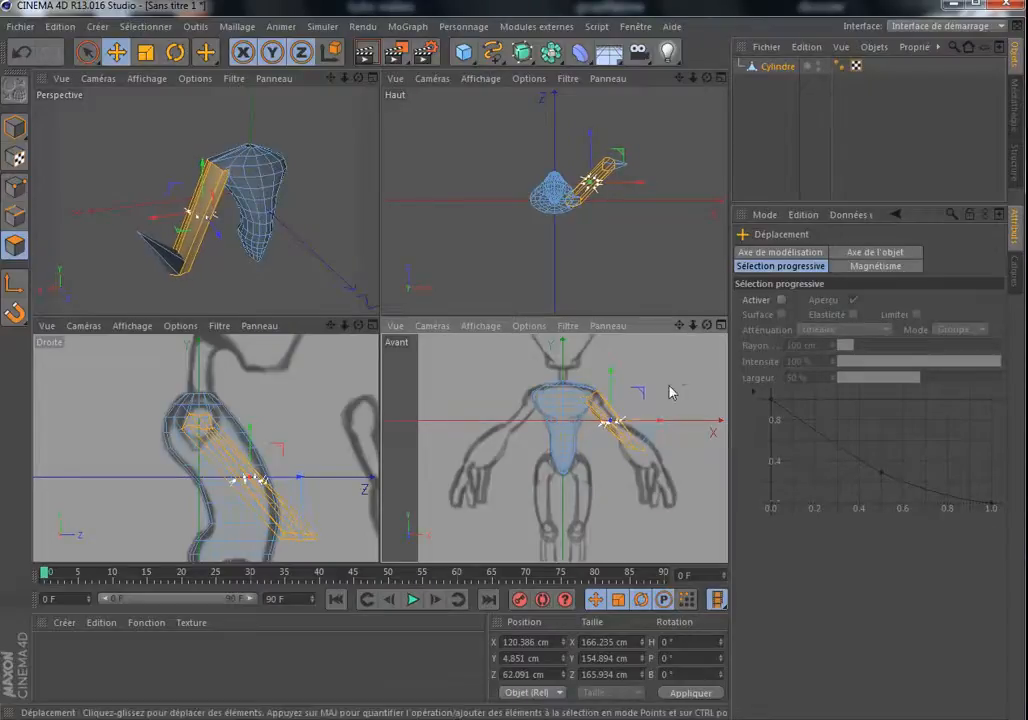
{"action": "left_click", "coordinate": [720, 326]}
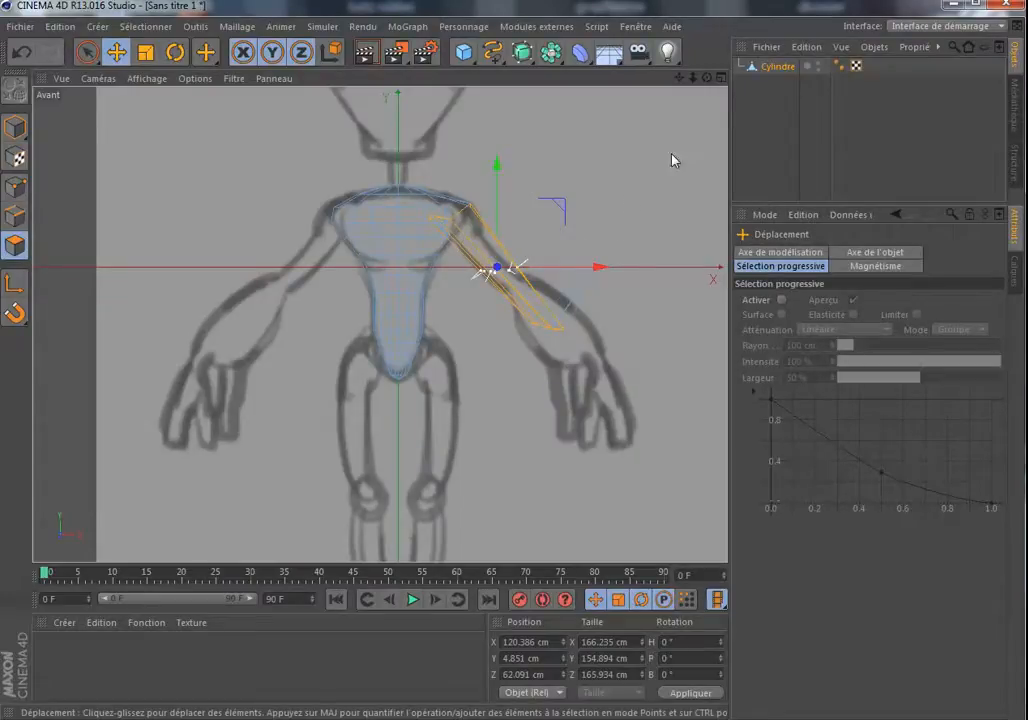
{"action": "left_click", "coordinate": [706, 79]}
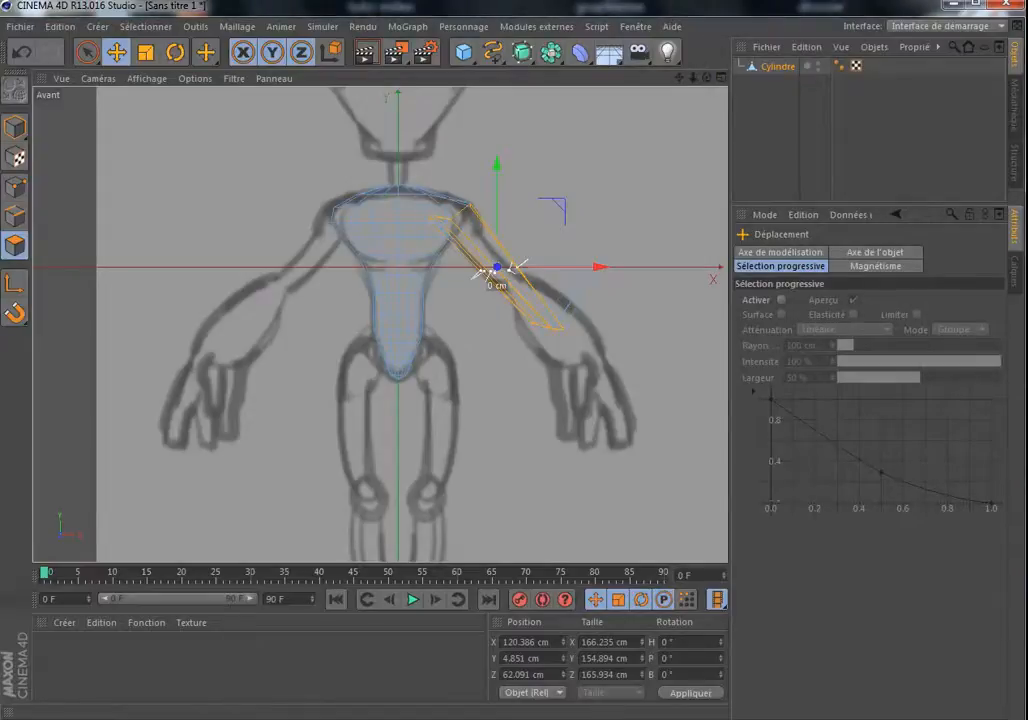
{"action": "left_click", "coordinate": [720, 78]}
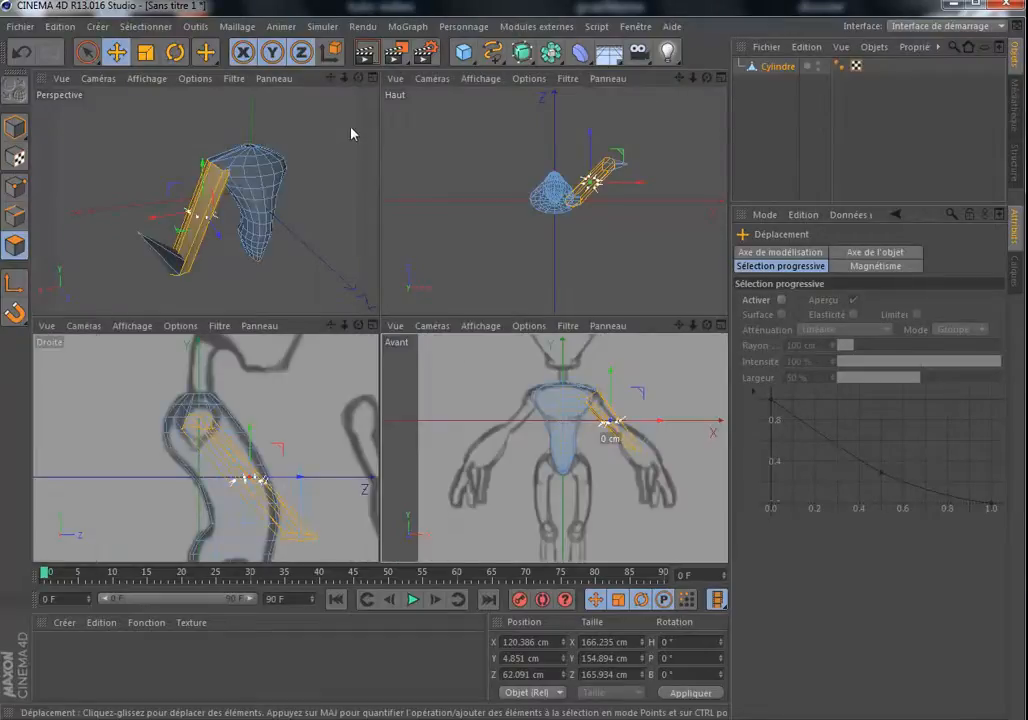
- Undo the last moves and rotation of the selected arm polygons and rotate them downward again along the front blueprint's upper arm
{"action": "left_click", "coordinate": [17, 52]}
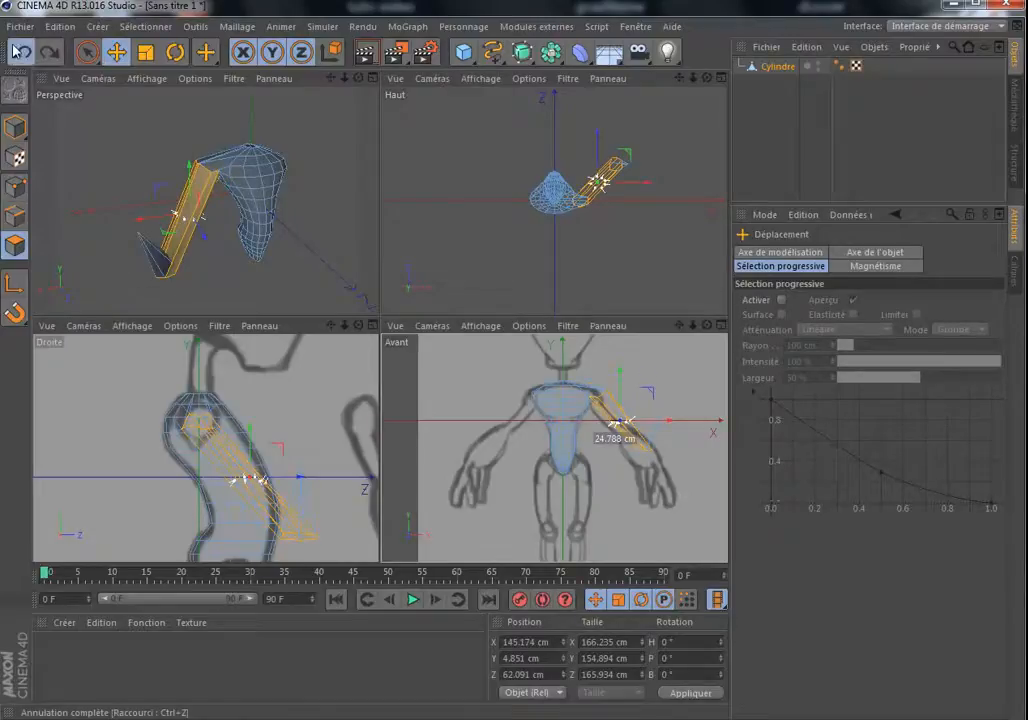
{"action": "left_click", "coordinate": [17, 52]}
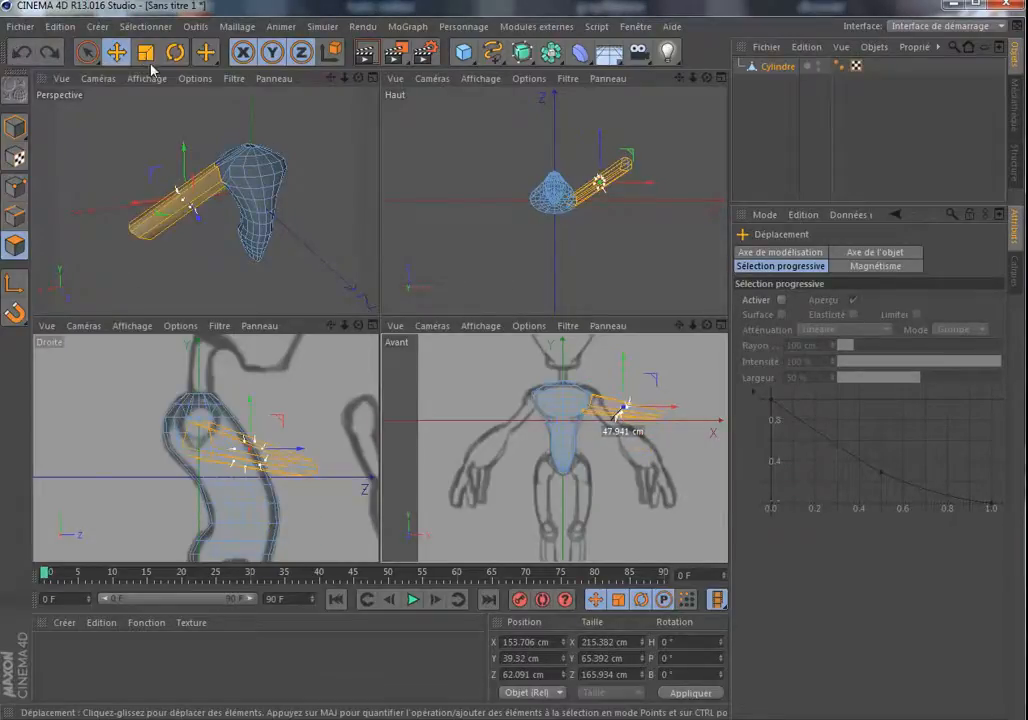
{"action": "key", "text": "r"}
{"action": "left_click_drag", "start_coordinate": [303, 266], "coordinate": [170, 183]}
{"action": "left_click_drag", "start_coordinate": [649, 395], "coordinate": [651, 412]}
- Move the selected arm polygons to about X 127 cm and Y -4 cm over the front blueprint's upper arm
{"action": "left_click", "coordinate": [116, 52]}
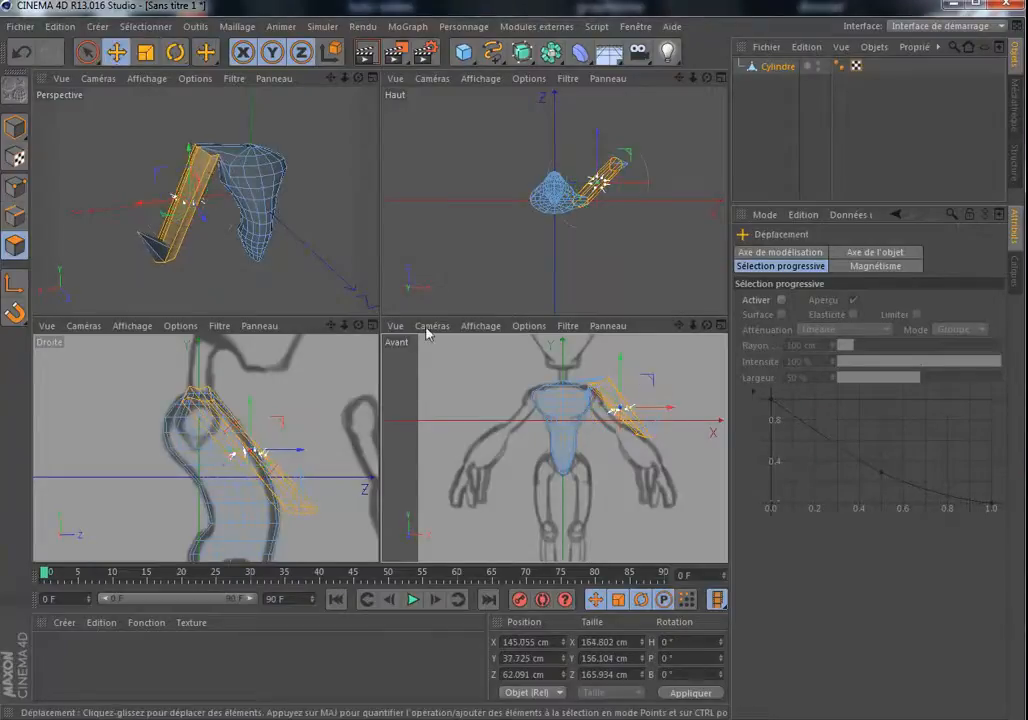
{"action": "left_click_drag", "start_coordinate": [619, 359], "coordinate": [620, 386]}
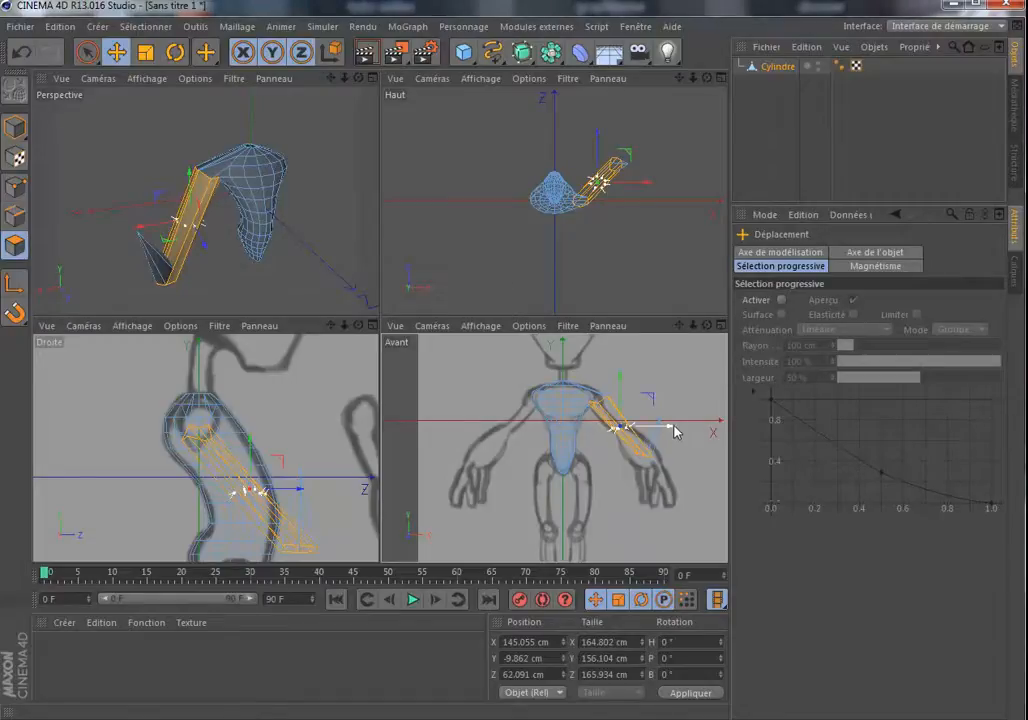
{"action": "left_click_drag", "start_coordinate": [676, 431], "coordinate": [661, 421]}
{"action": "left_click_drag", "start_coordinate": [613, 380], "coordinate": [613, 375]}
- Clear the arm selection and delete the stretched polygons capping the arm's lower end
{"action": "left_click", "coordinate": [87, 53]}
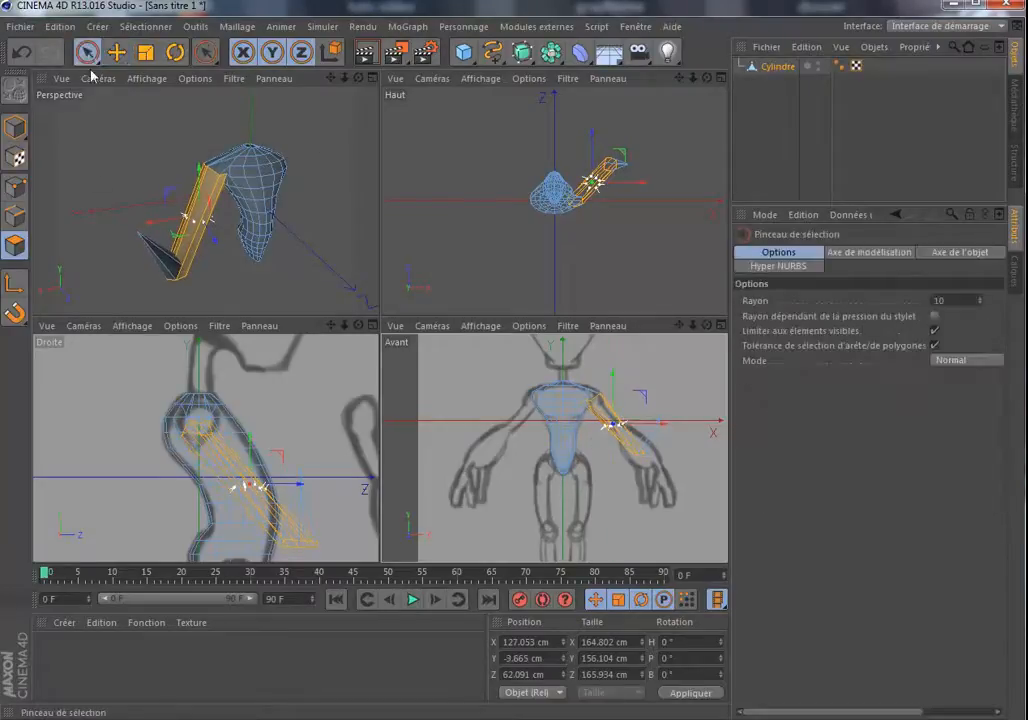
{"action": "left_click", "coordinate": [137, 205]}
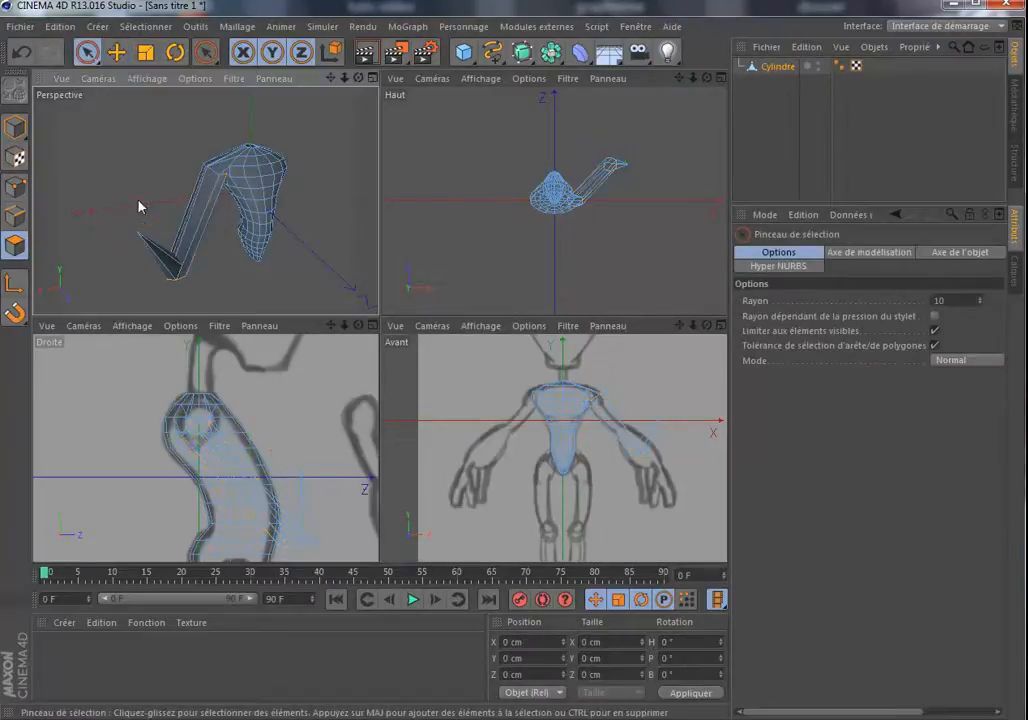
{"action": "left_click", "coordinate": [150, 267]}
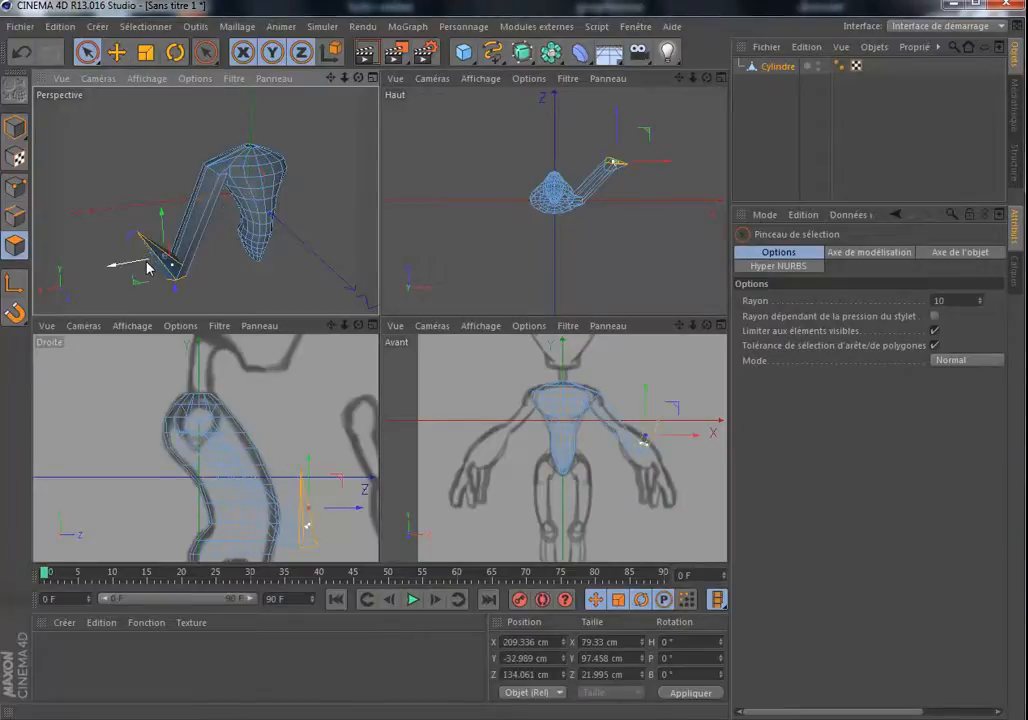
{"action": "left_click", "coordinate": [140, 268]}
{"action": "left_click", "coordinate": [145, 251]}
{"action": "key", "text": "Delete"}
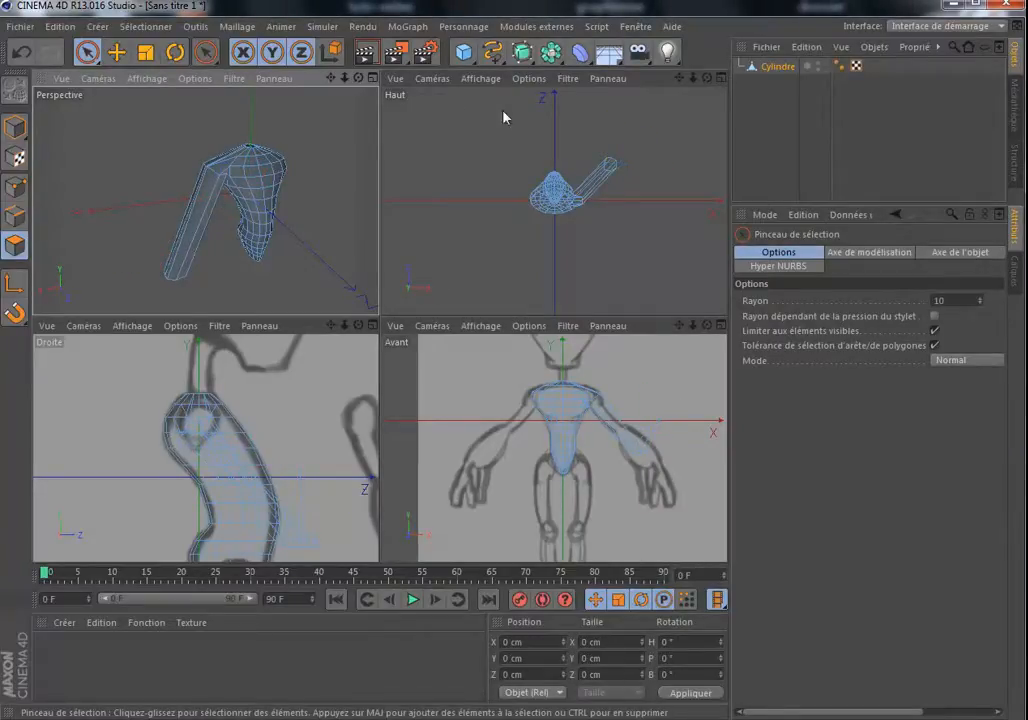
- Knife a loop around the arm at the front blueprint's elbow and delete the arm polygons beyond that cut
{"action": "left_click", "coordinate": [720, 325]}
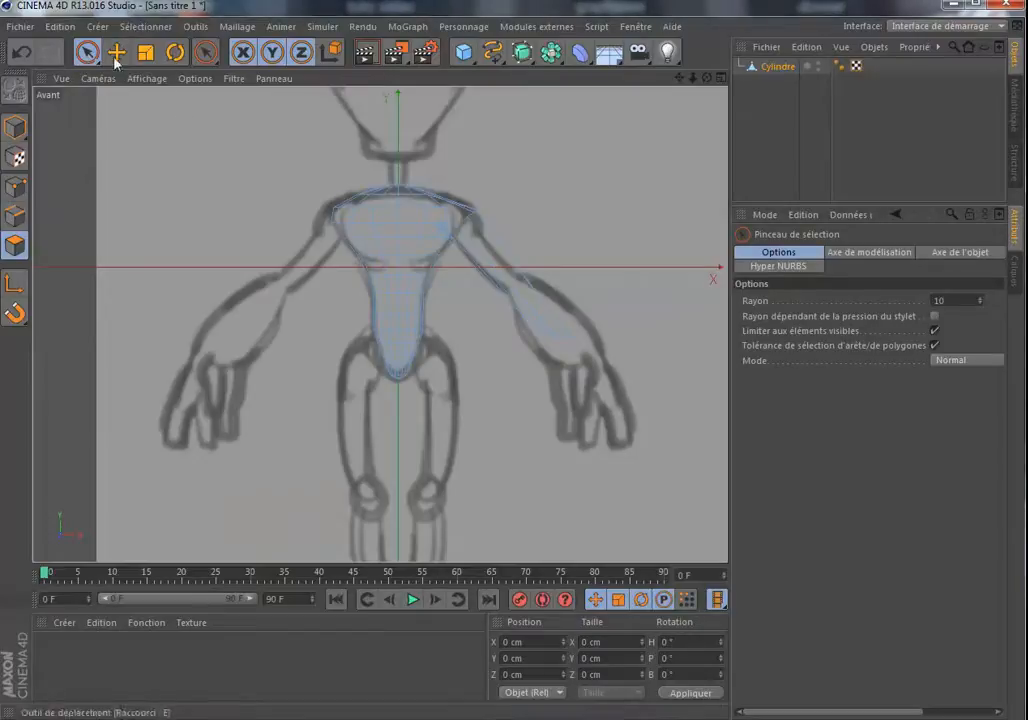
{"action": "key", "text": "k"}
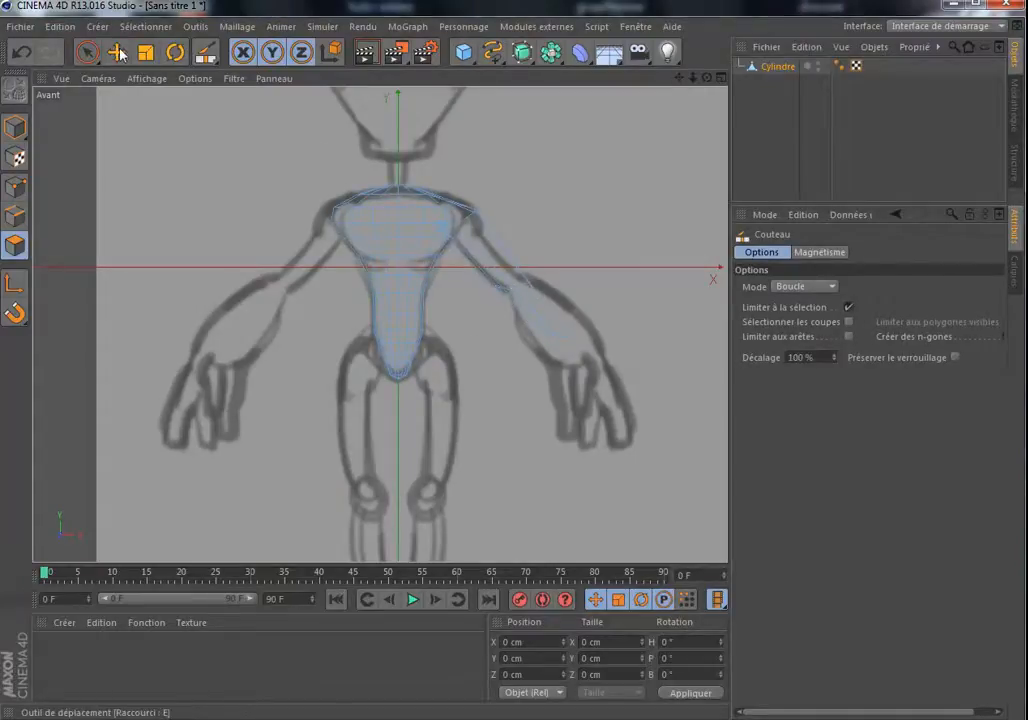
{"action": "left_click", "coordinate": [87, 52]}
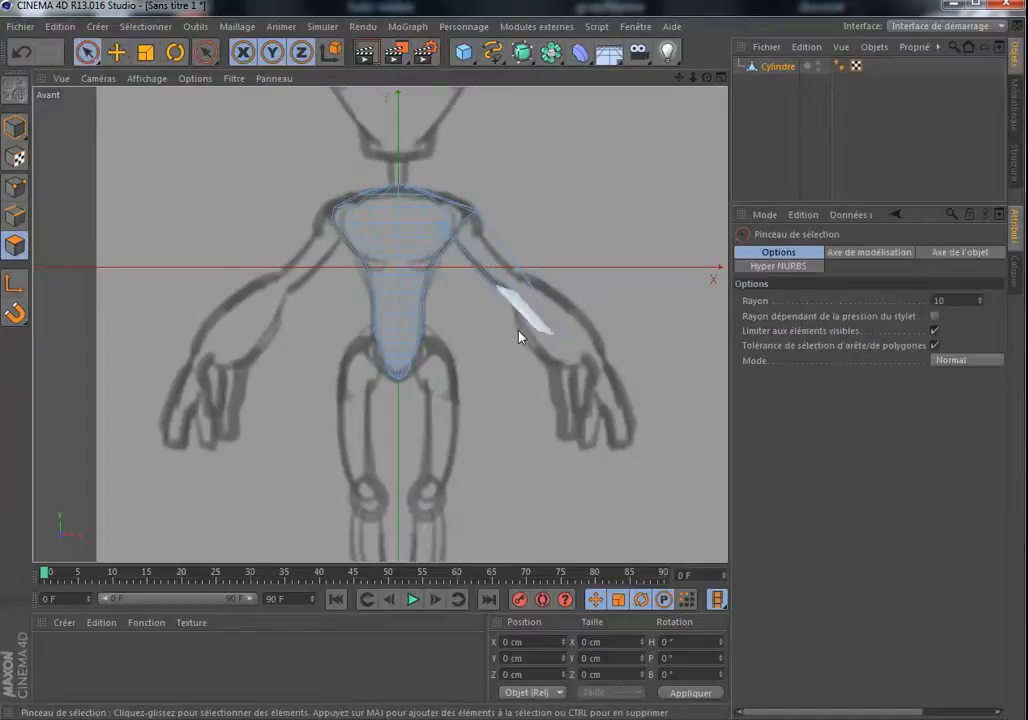
{"action": "mouse_move", "coordinate": [505, 331]}
{"action": "left_mouse_down"}
{"action": "mouse_move", "coordinate": [590, 306]}
{"action": "mouse_move", "coordinate": [516, 337]}
{"action": "left_mouse_up"}
{"action": "key", "text": "Delete"}
{"action": "key", "text": "Delete"}
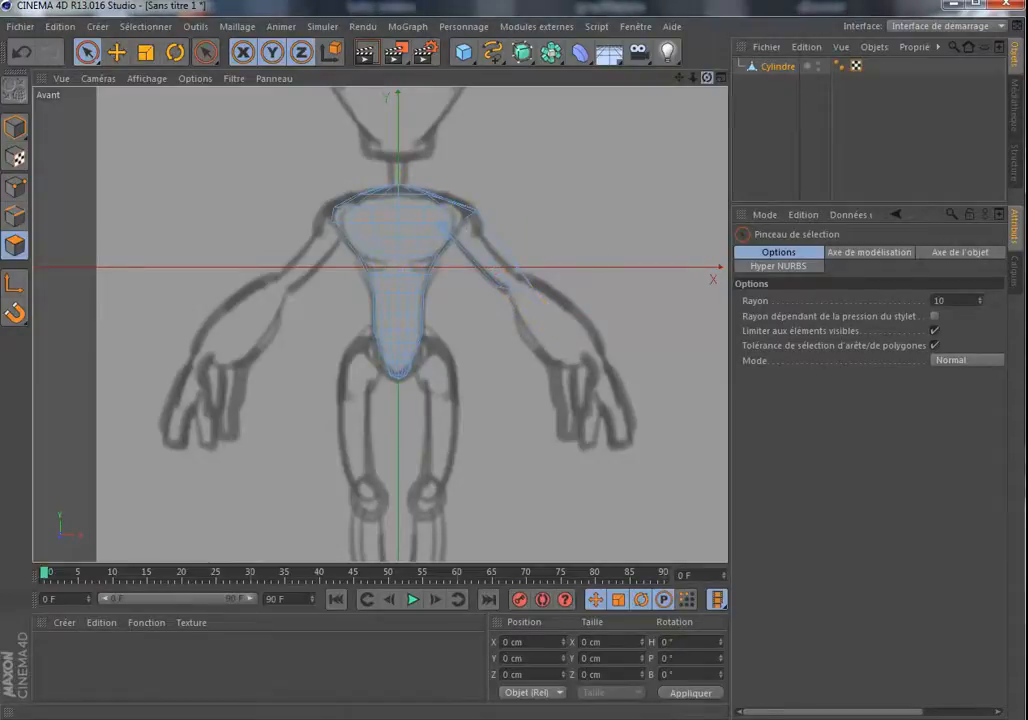
{"action": "left_click", "coordinate": [723, 78]}
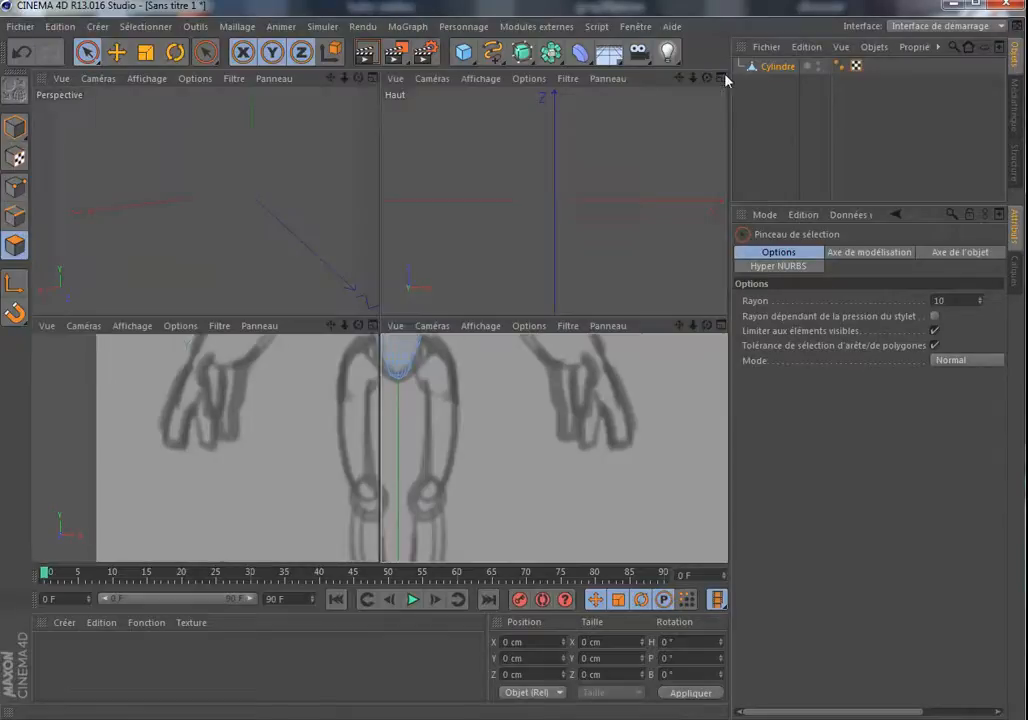
{"action": "left_click", "coordinate": [720, 84]}
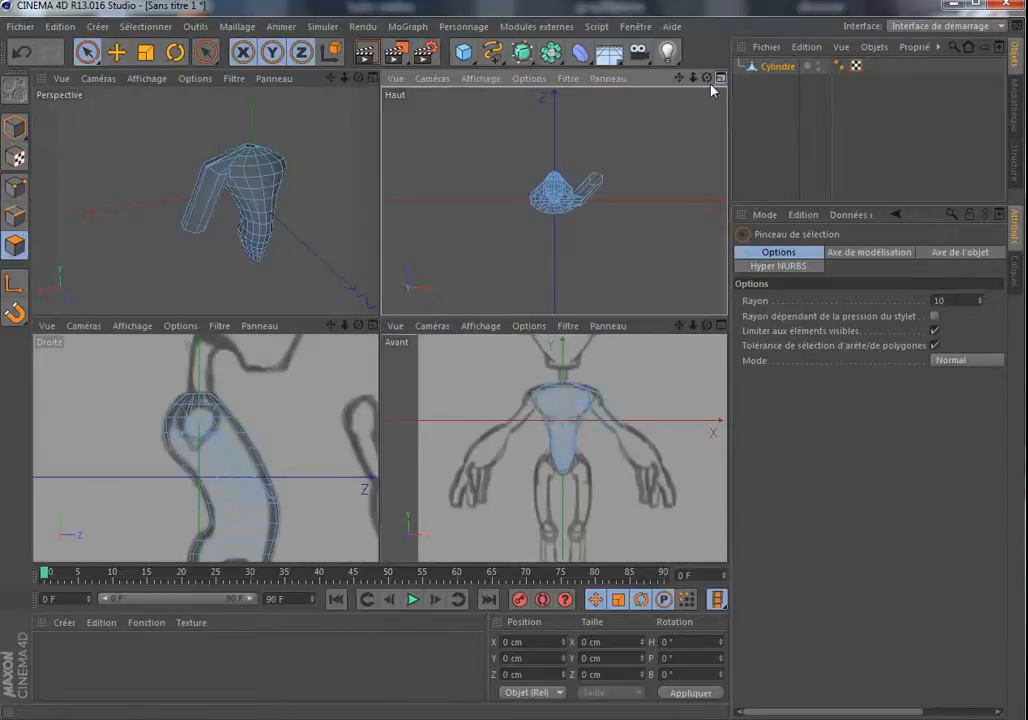
- Cut three edge loops around the upper arm between shoulder and elbow with the Knife in loop mode (Boucle)
{"action": "left_click_drag", "start_coordinate": [359, 78], "coordinate": [310, 78]}
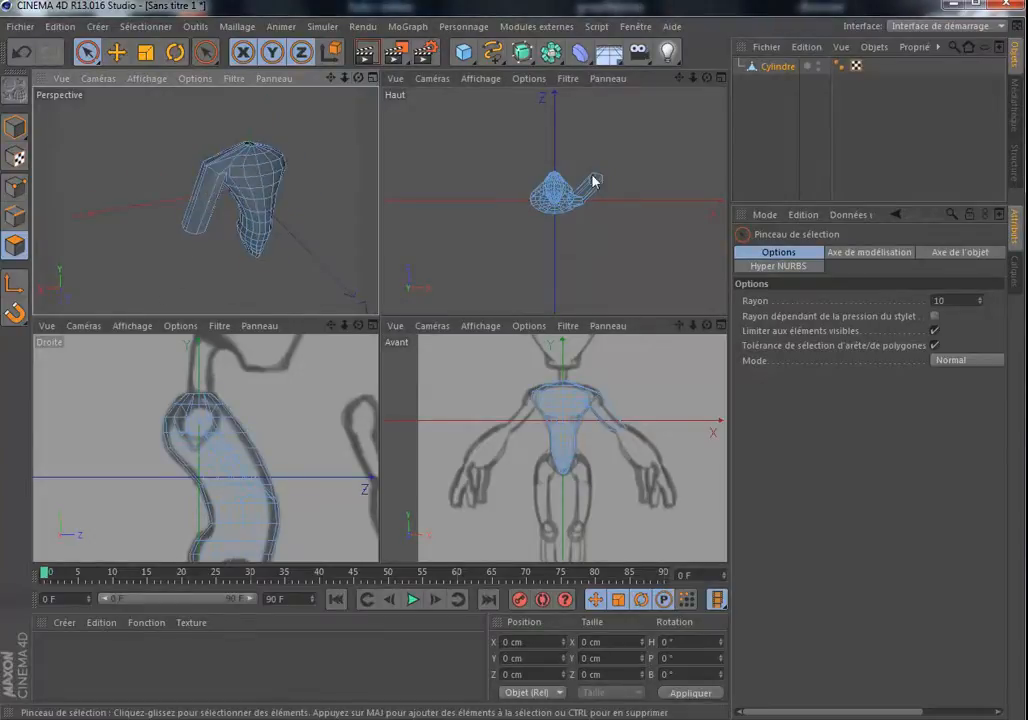
{"action": "left_click", "coordinate": [721, 326]}
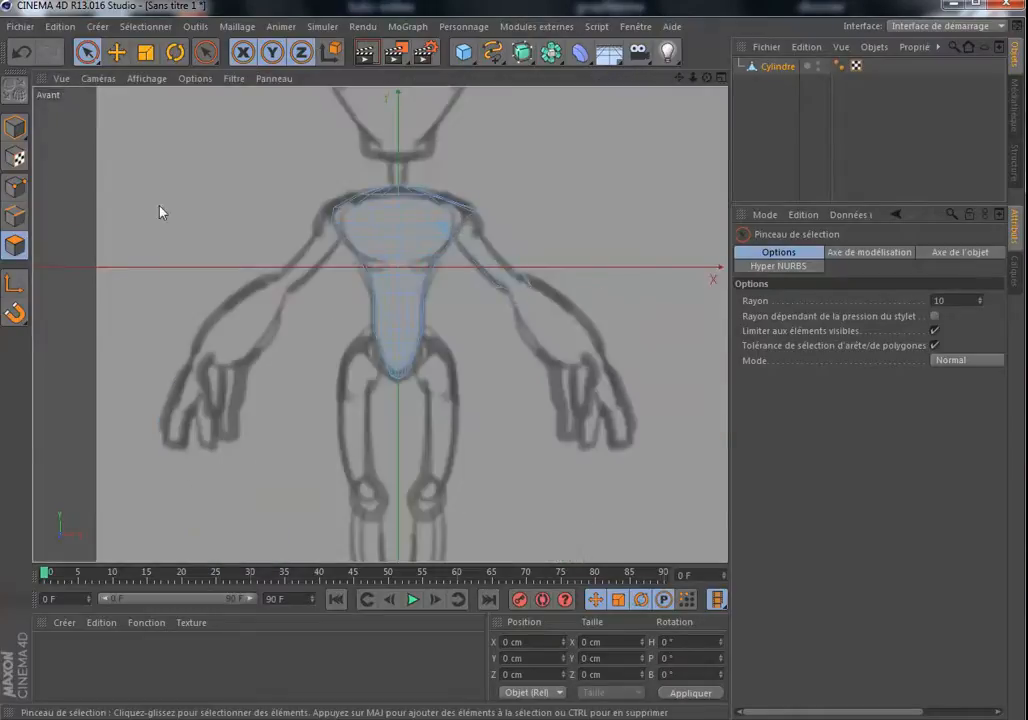
{"action": "left_click", "coordinate": [15, 215]}
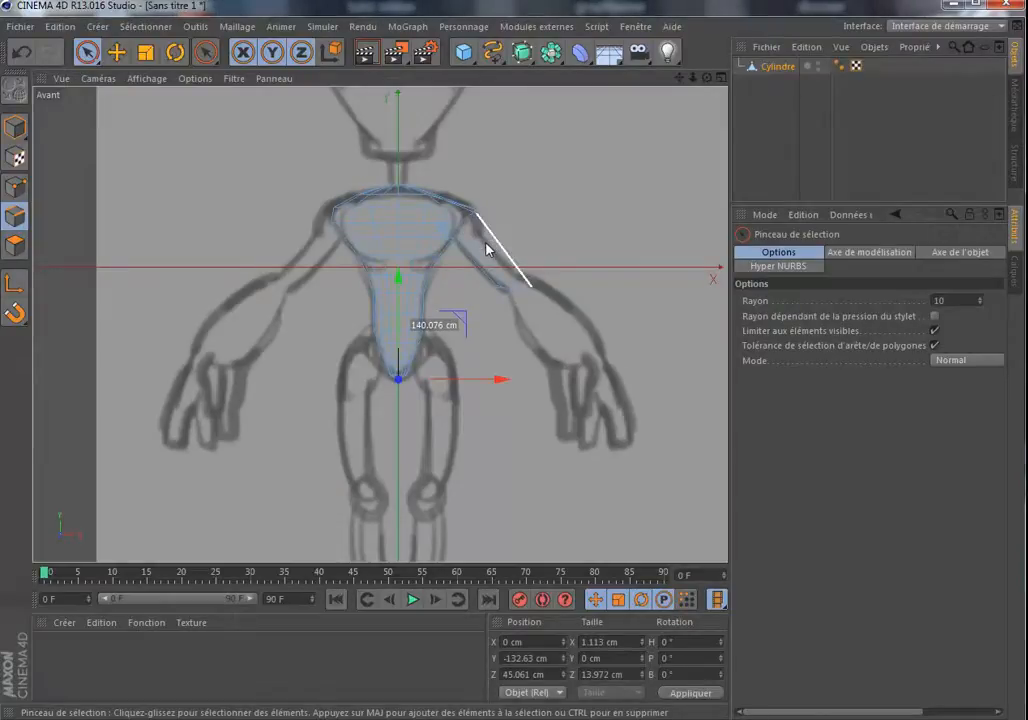
{"action": "left_click", "coordinate": [15, 245]}
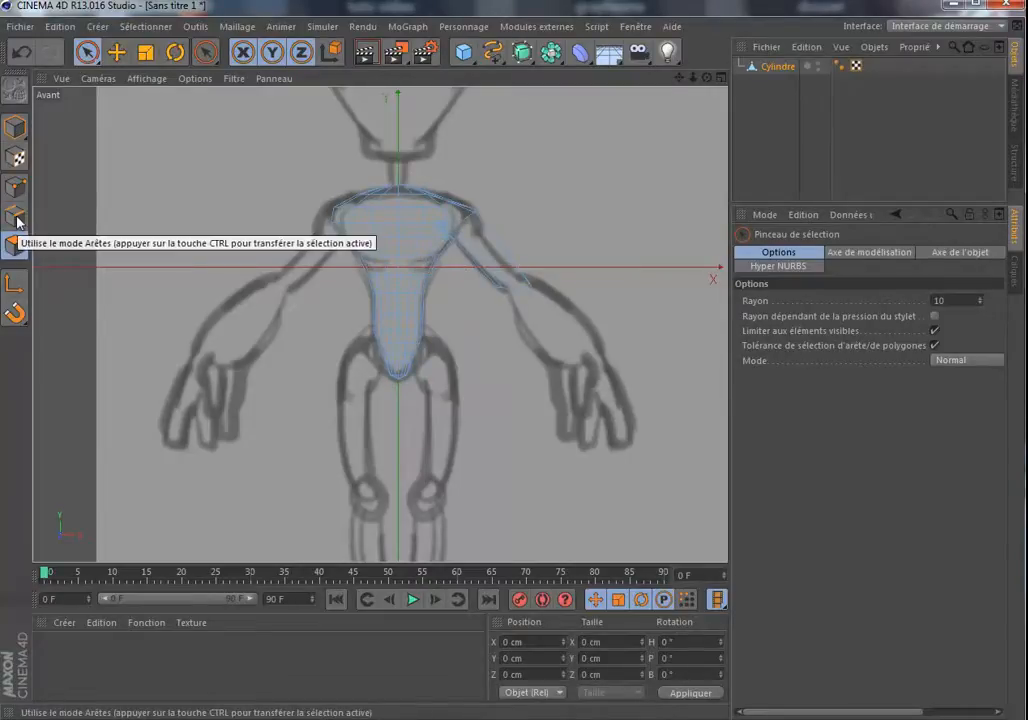
{"action": "key", "text": "k"}
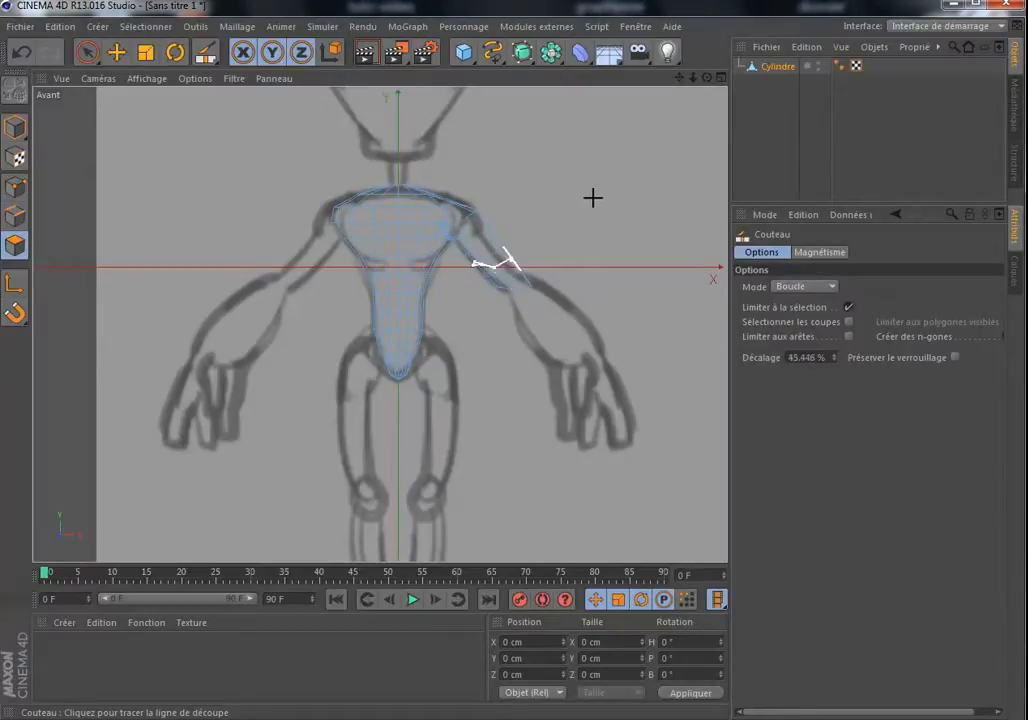
- Loop-select the new edge ring nearest the shoulder and scale it down to about 40 x 13 x 32 cm
{"action": "key", "text": "m"}
{"action": "key", "text": "l"}
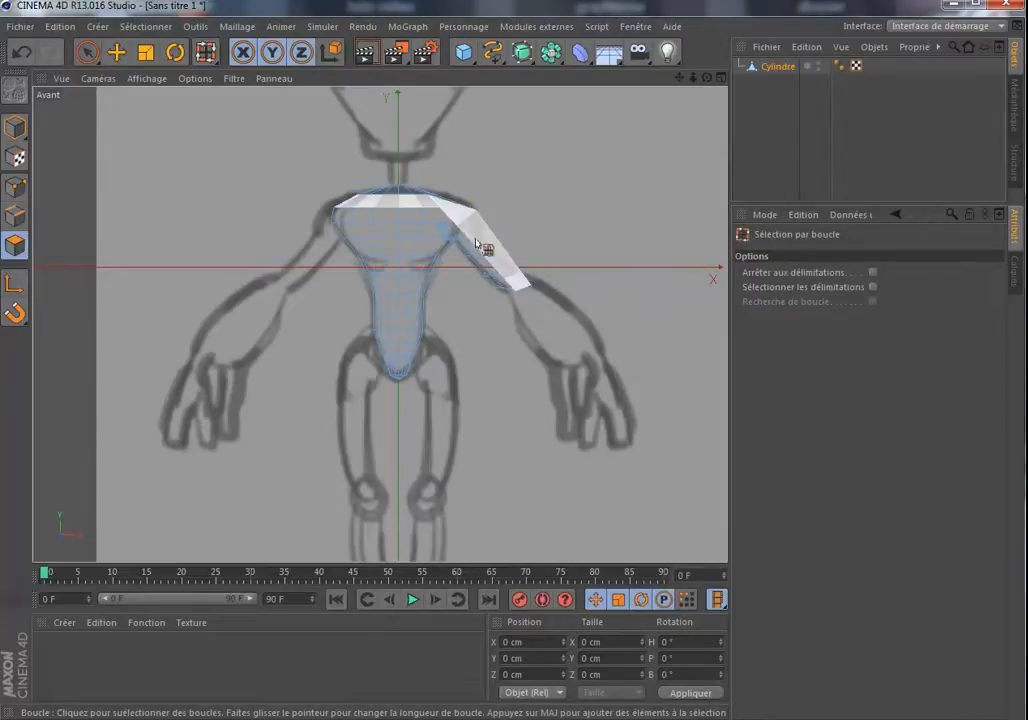
{"action": "left_click", "coordinate": [15, 216]}
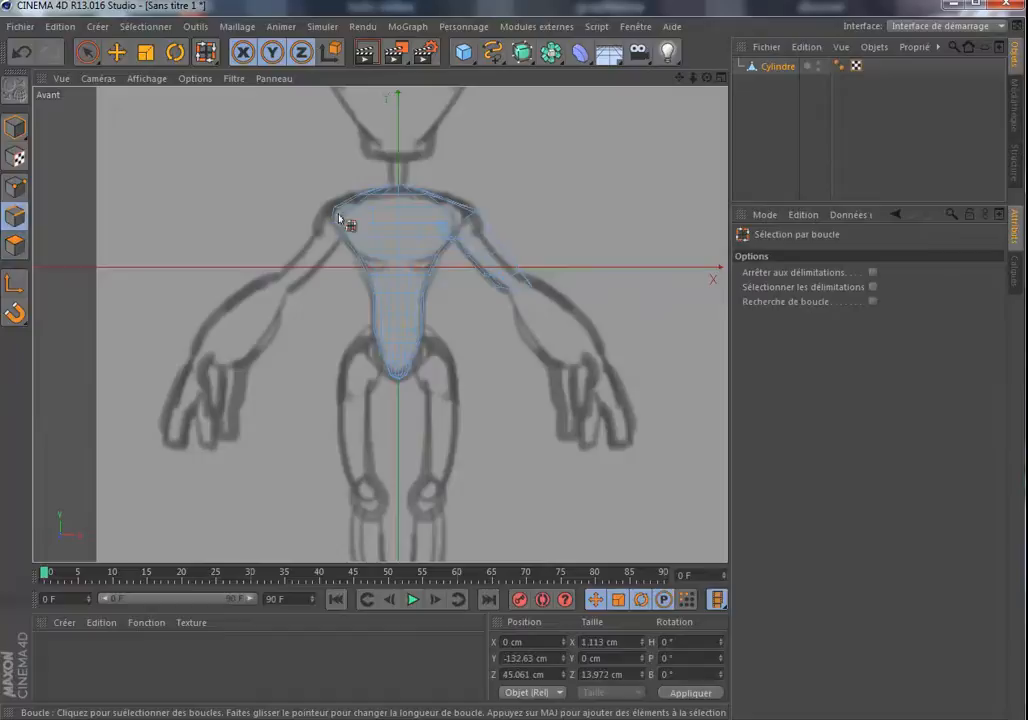
{"action": "left_click", "coordinate": [478, 236]}
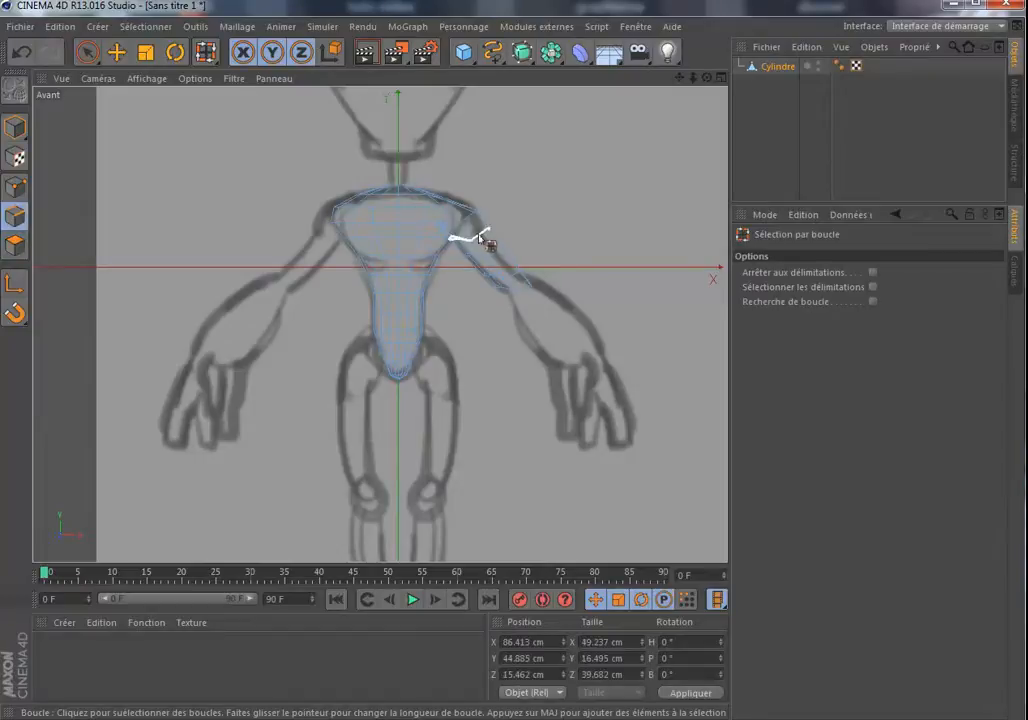
{"action": "key", "text": "t"}
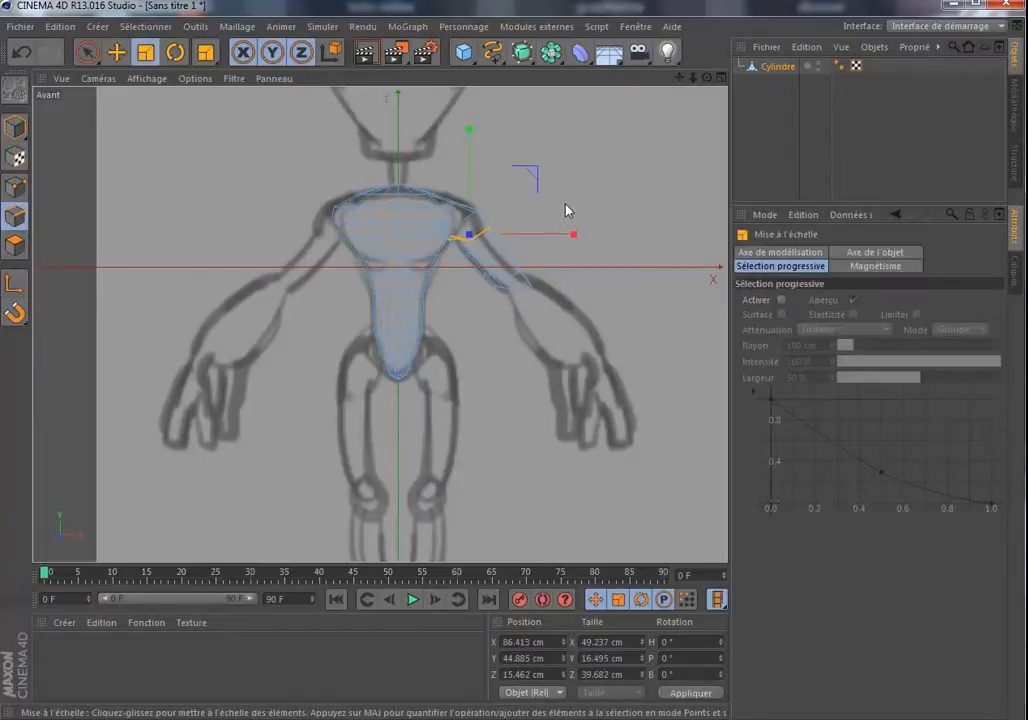
{"action": "left_click_drag", "start_coordinate": [615, 156], "coordinate": [513, 212]}
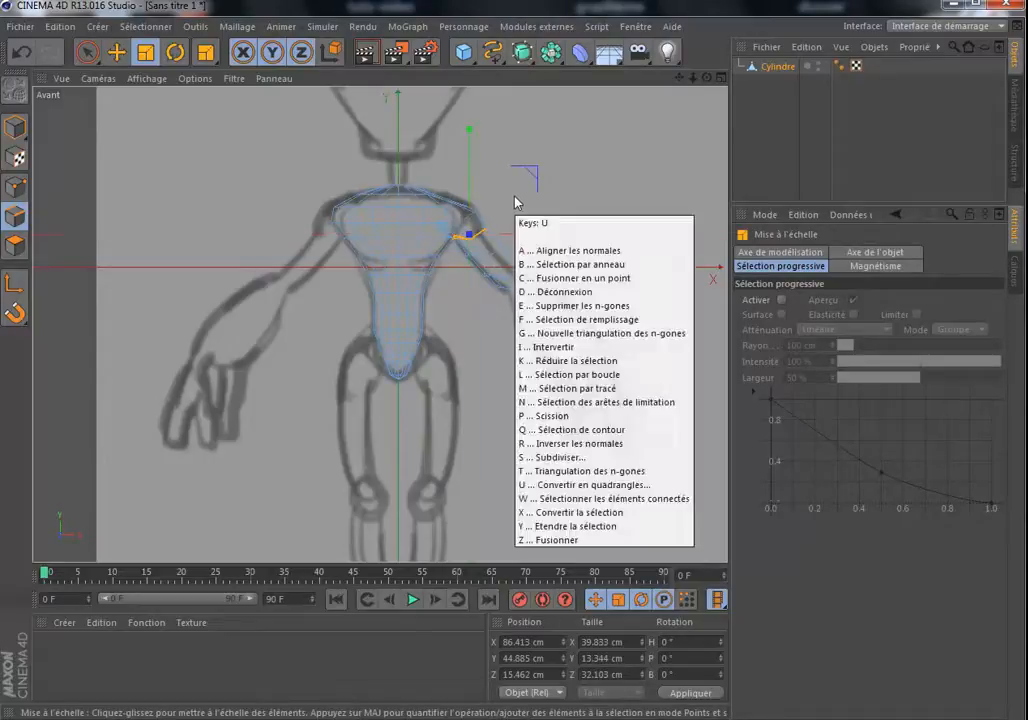
- Loop-select the middle edge ring of the upper arm and scale it down to about 35 x 10 x 30 cm
{"action": "key", "text": "u"}
{"action": "key", "text": "l"}
{"action": "left_click", "coordinate": [497, 251]}
{"action": "key", "text": "t"}
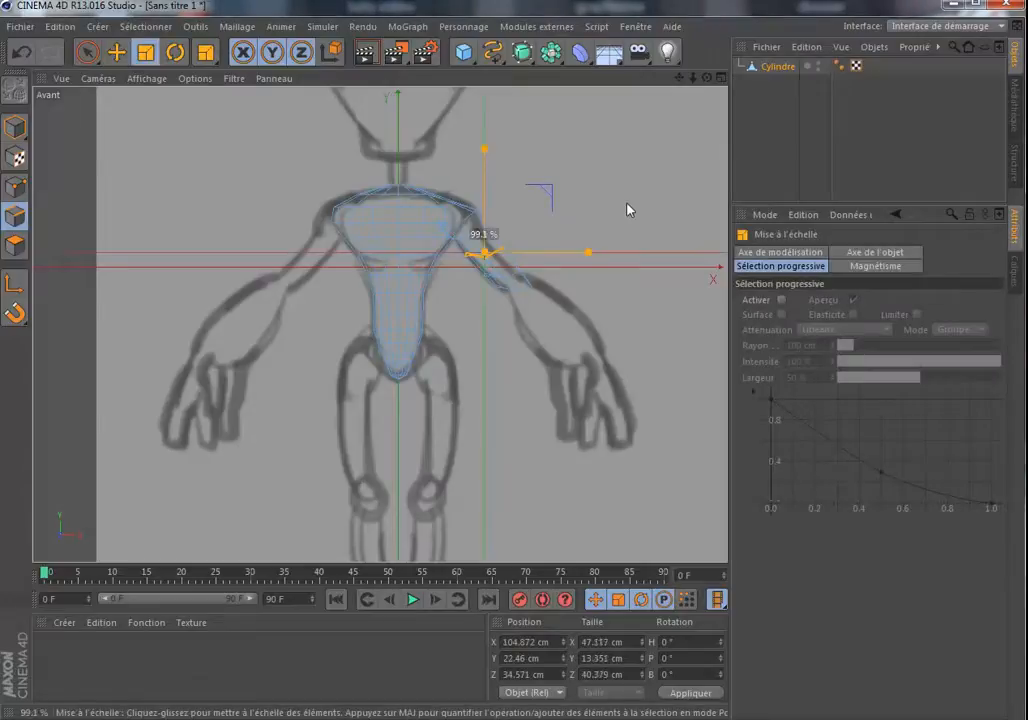
{"action": "left_click_drag", "start_coordinate": [610, 220], "coordinate": [507, 273]}
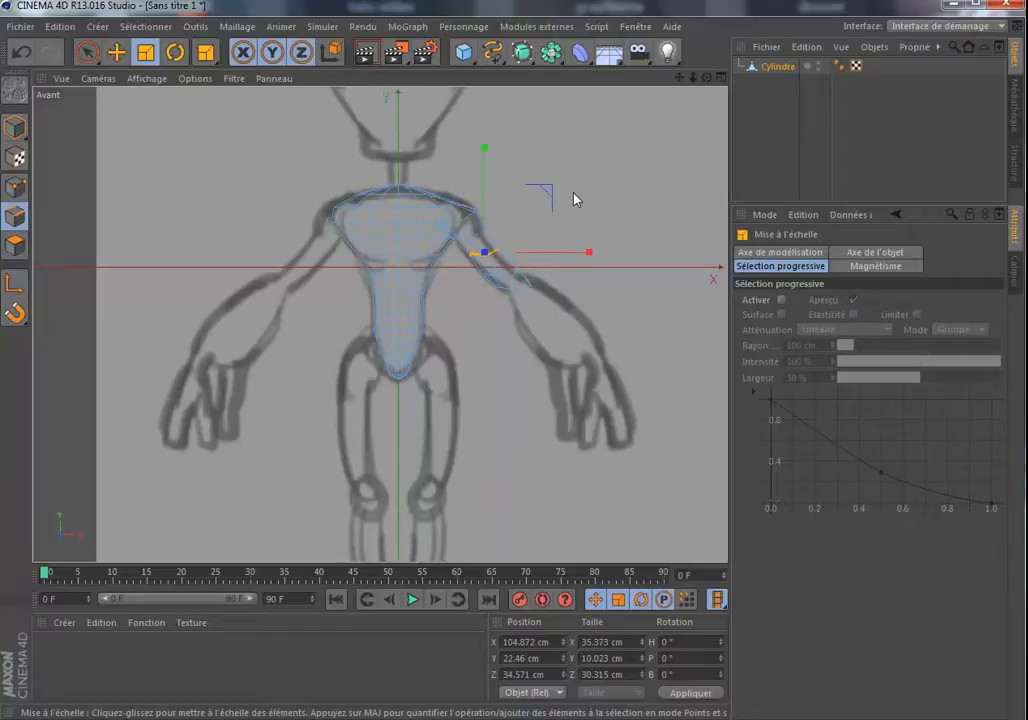
- Loop-select the edge ring just above the elbow and scale it down to about 41 x 9 x 38 cm
{"action": "key", "text": "u"}
{"action": "key", "text": "l"}
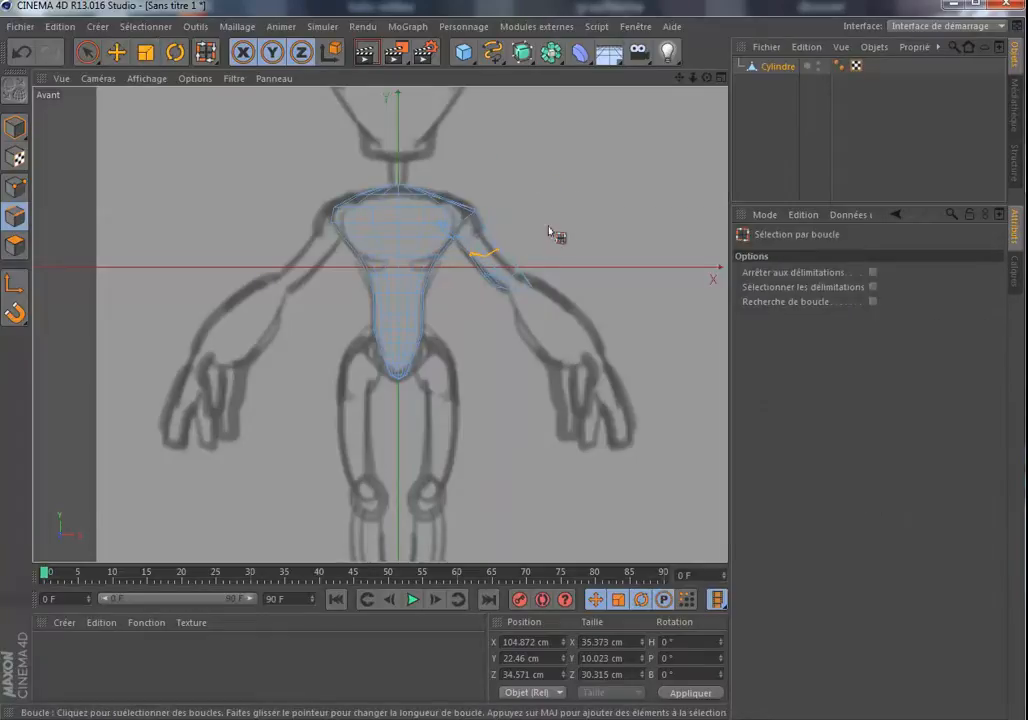
{"action": "left_click", "coordinate": [513, 275]}
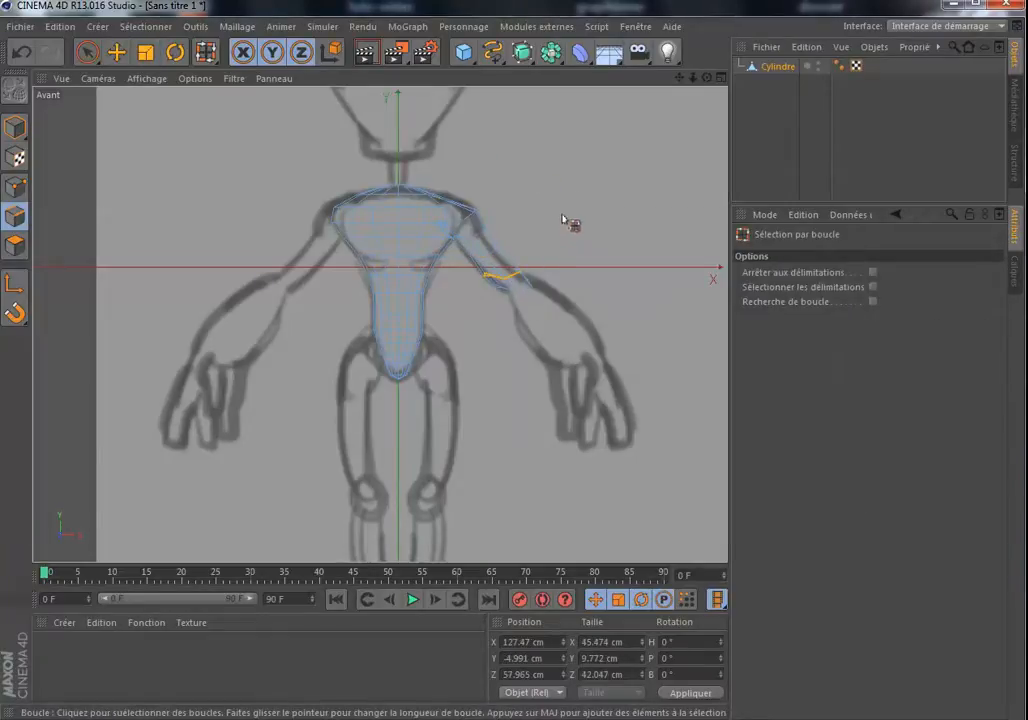
{"action": "key", "text": "t"}
{"action": "left_click_drag", "start_coordinate": [587, 206], "coordinate": [542, 232]}
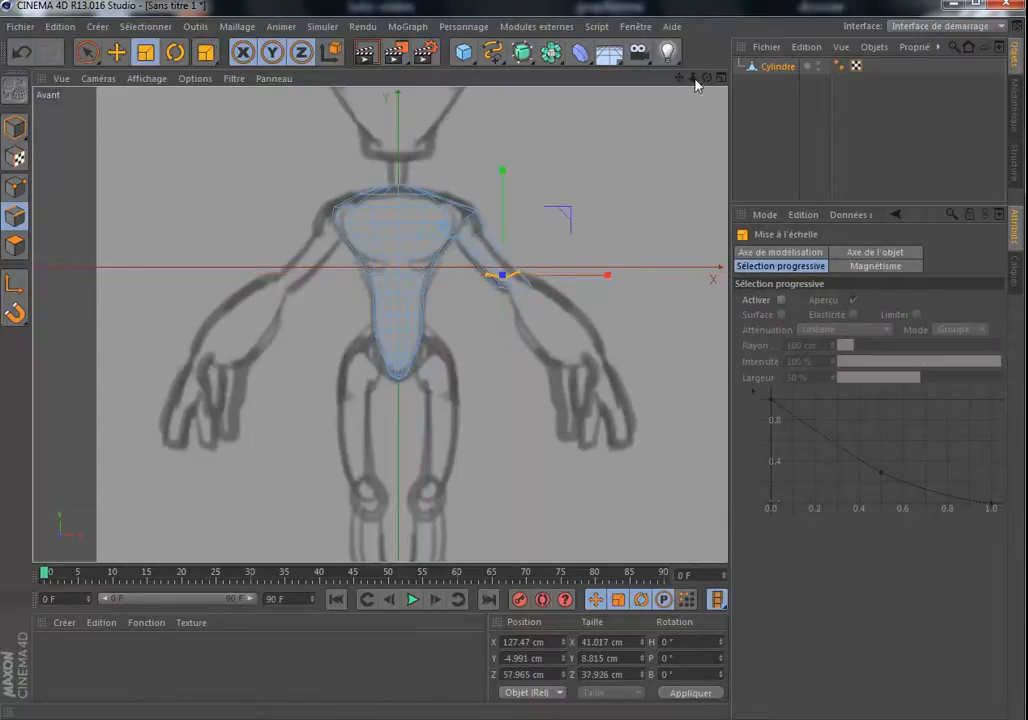
- Smooth the body by nesting Cylindre under a new Hyper NURBS object, and render the perspective view to check the shape
{"action": "left_click", "coordinate": [719, 79]}
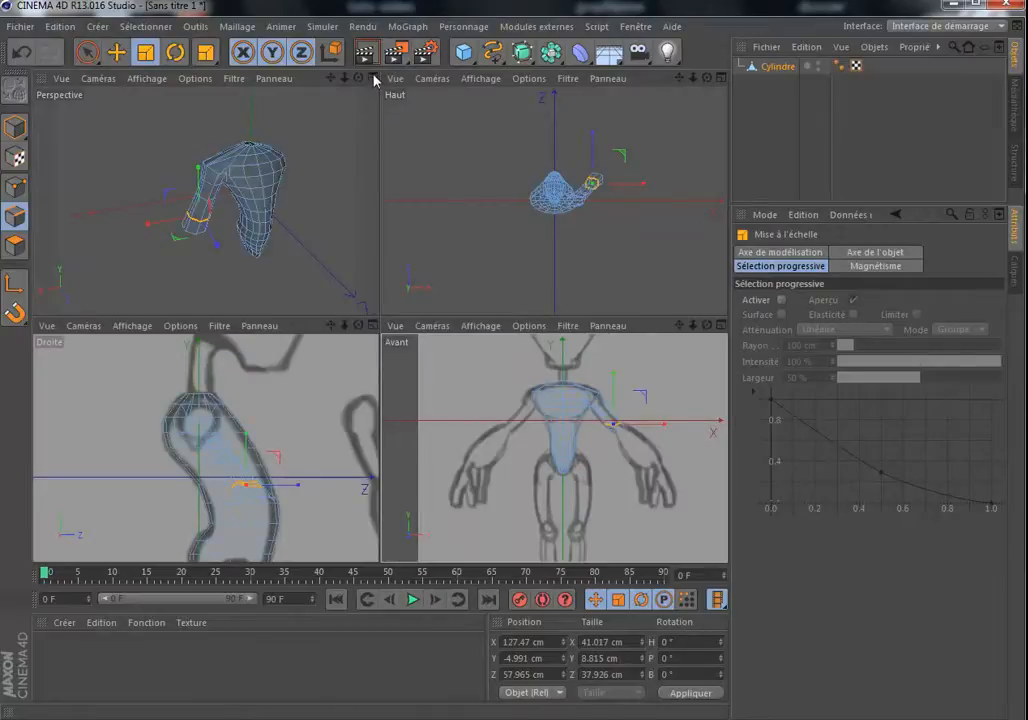
{"action": "left_click", "coordinate": [374, 79]}
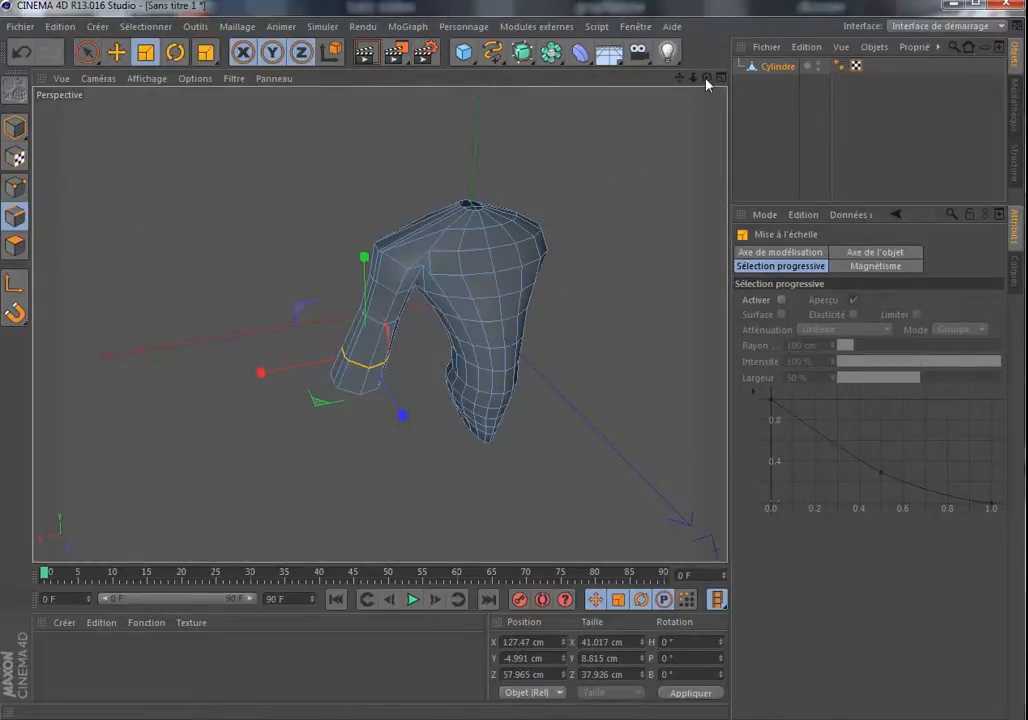
{"action": "left_click_drag", "start_coordinate": [707, 77], "coordinate": [385, 165]}
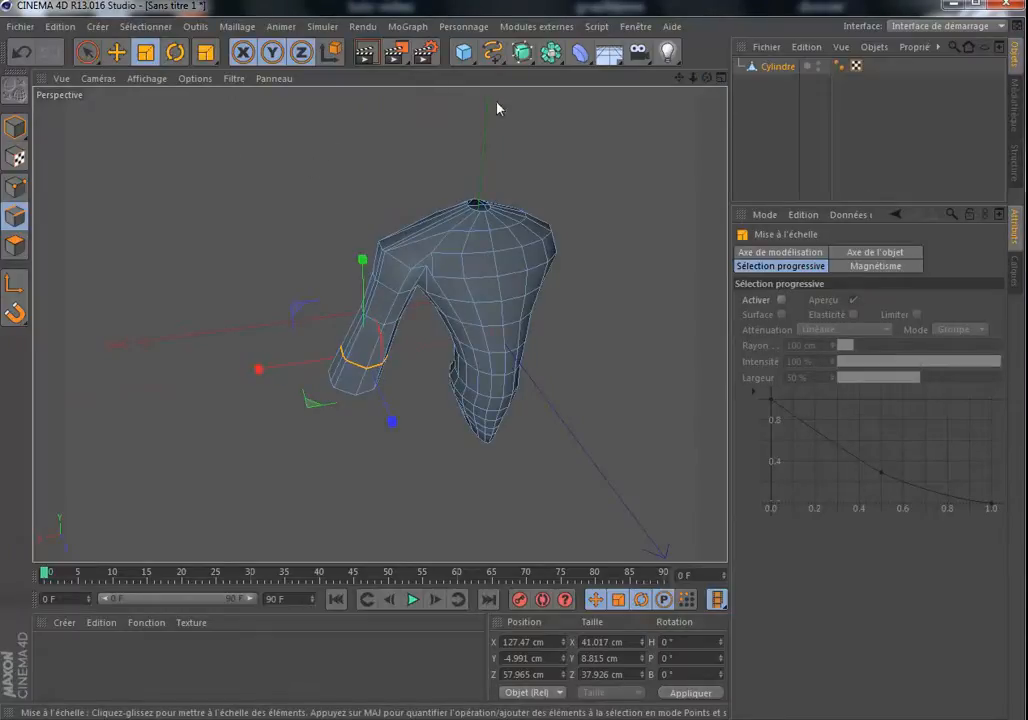
{"action": "left_click", "coordinate": [526, 56]}
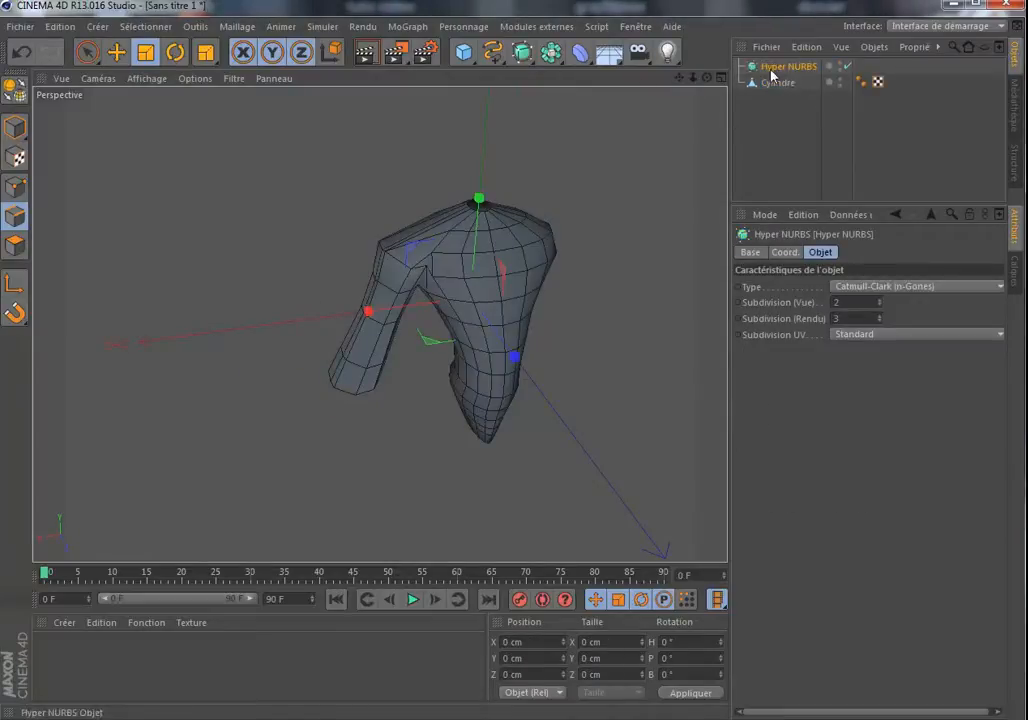
{"action": "left_click_drag", "start_coordinate": [790, 84], "coordinate": [790, 72]}
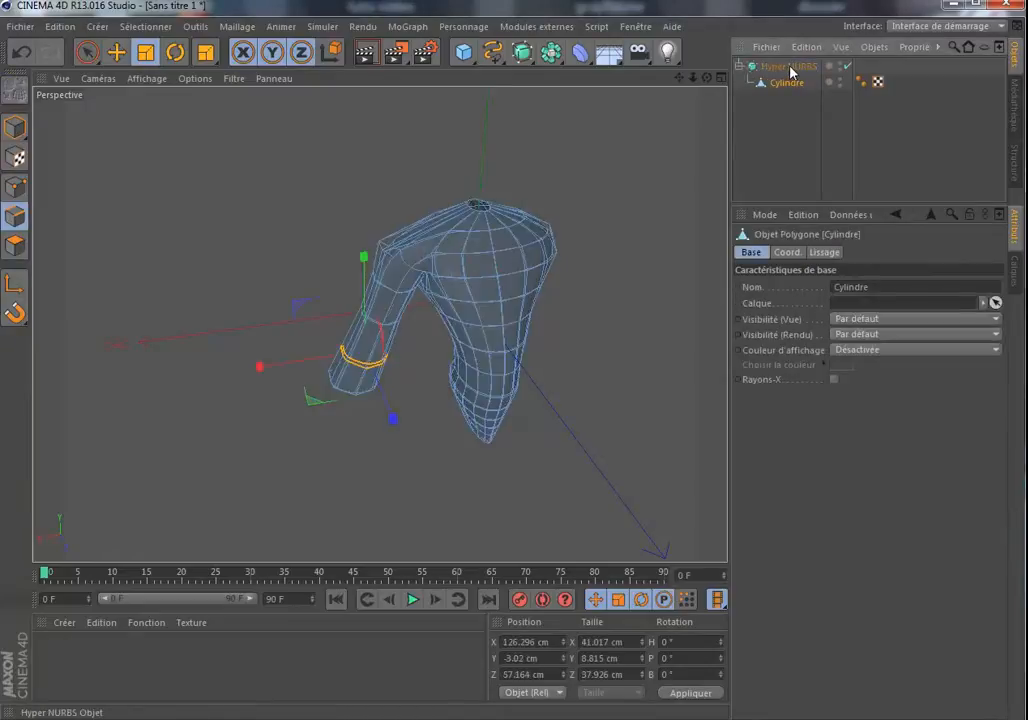
{"action": "left_click", "coordinate": [368, 56]}
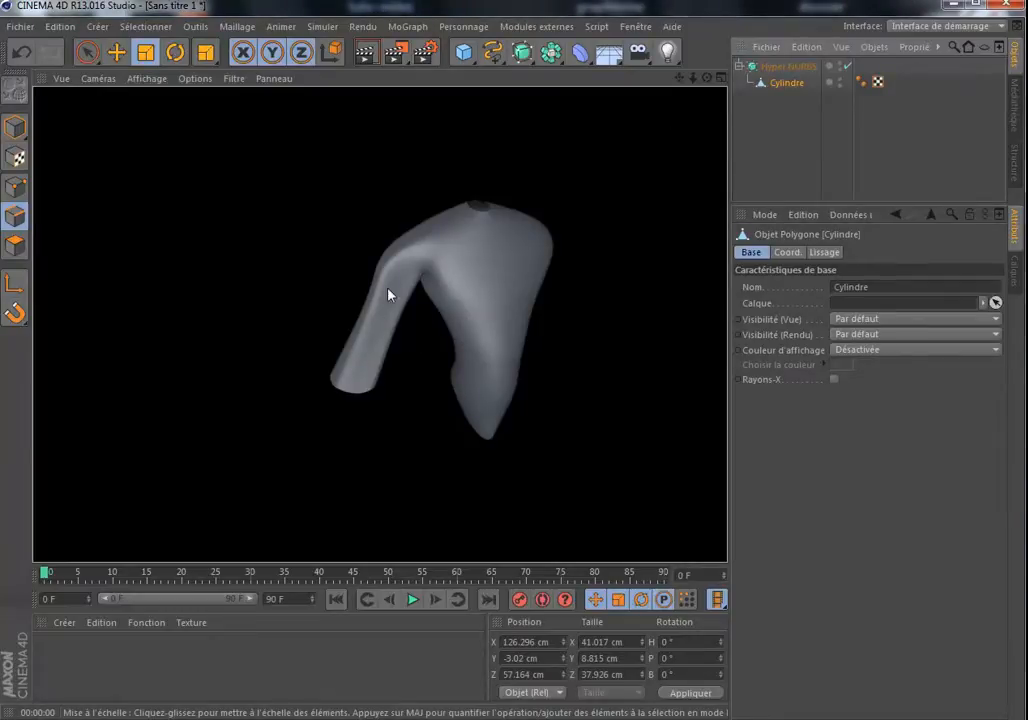
{"action": "left_click", "coordinate": [785, 86]}
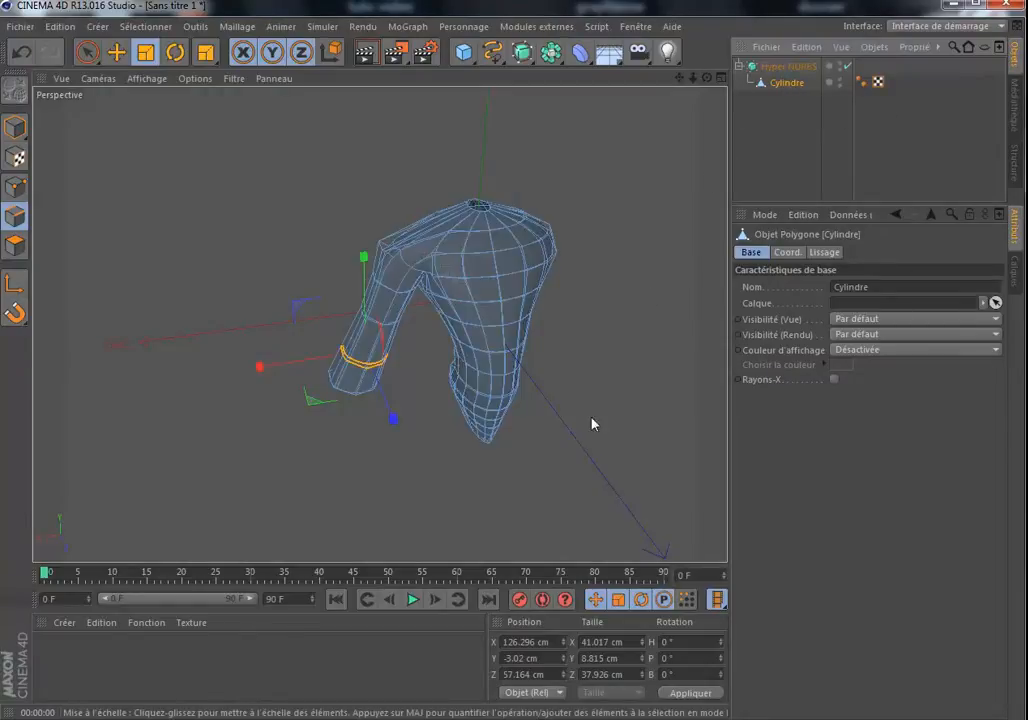